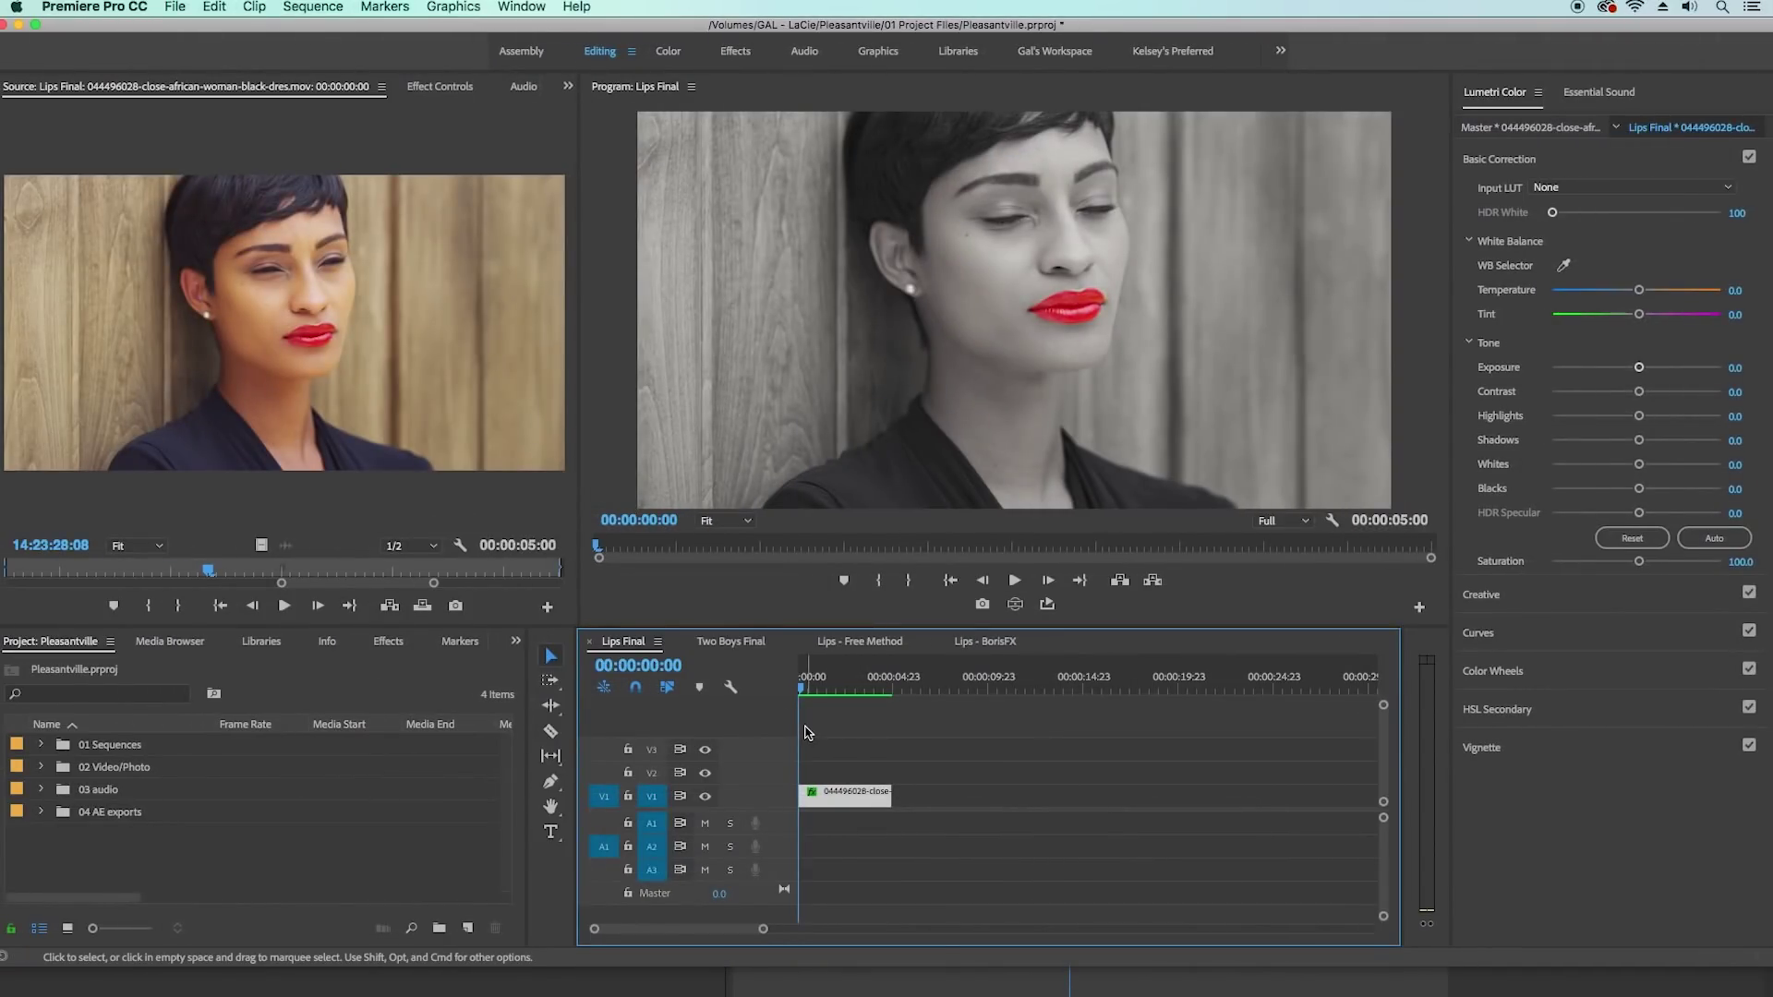
- Play the Lips Final and Two Boys Final sequences to preview the finished examples
key(space)
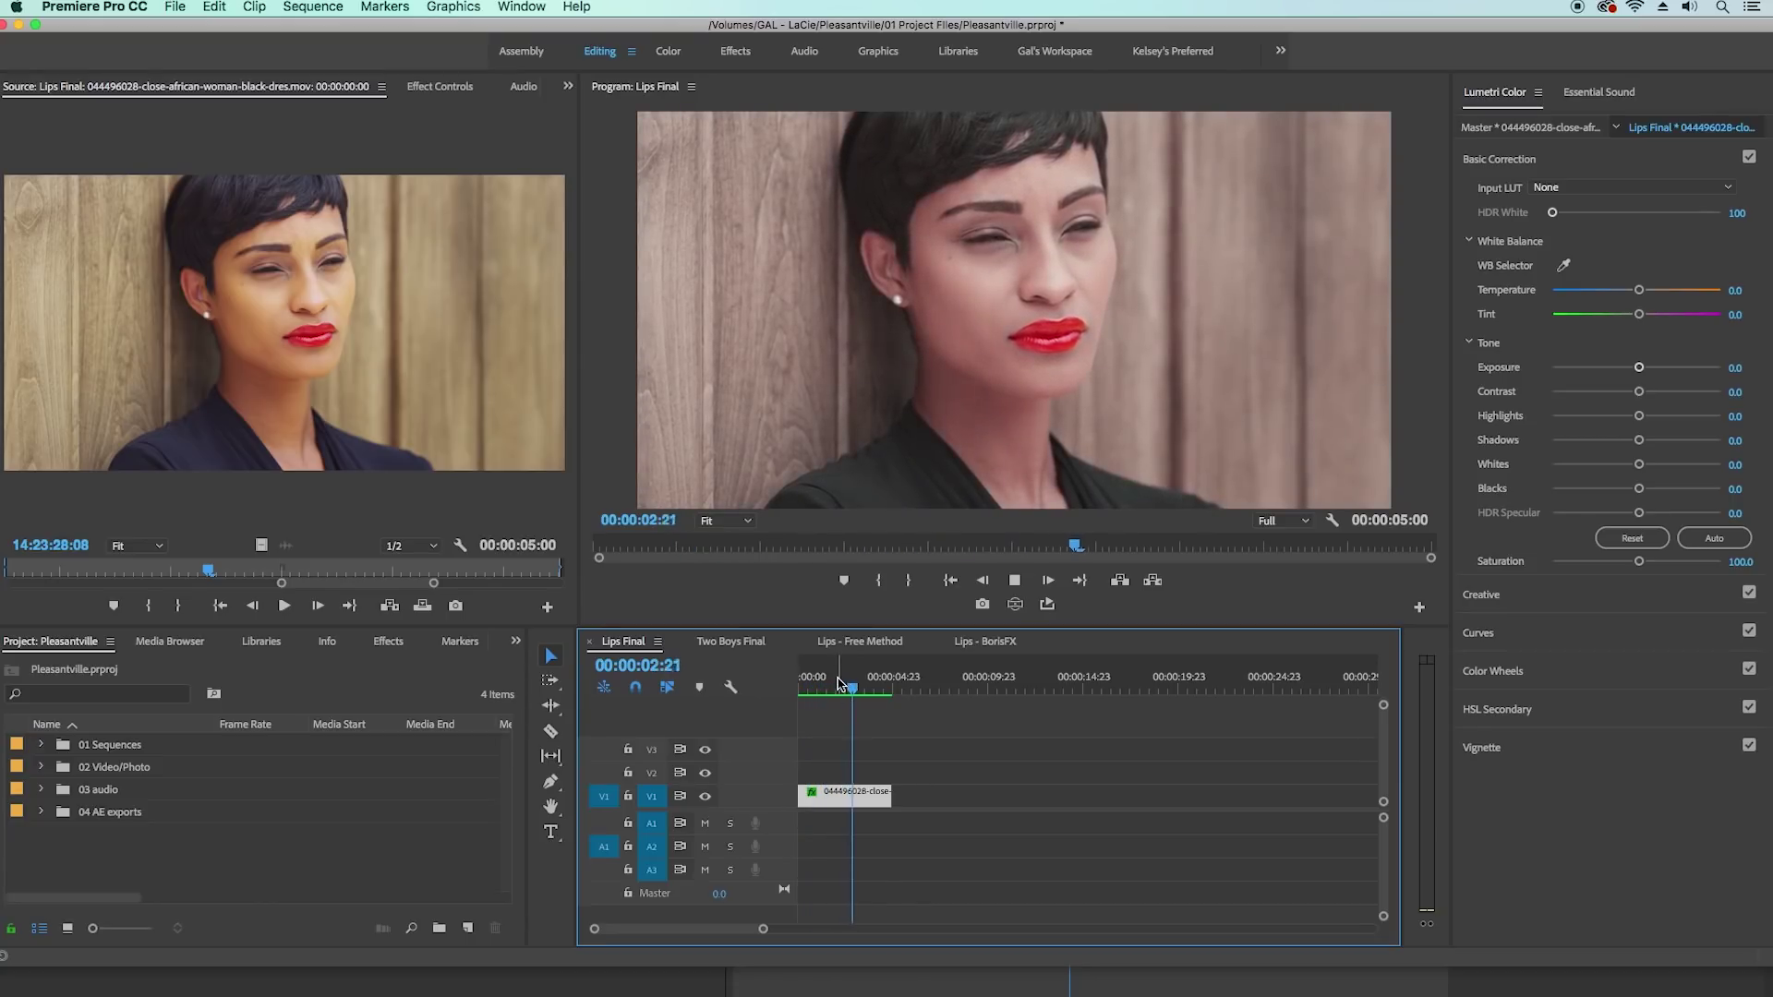
mouse_move(870, 693)
mouse_down()
mouse_move(814, 694)
mouse_move(878, 703)
mouse_up()
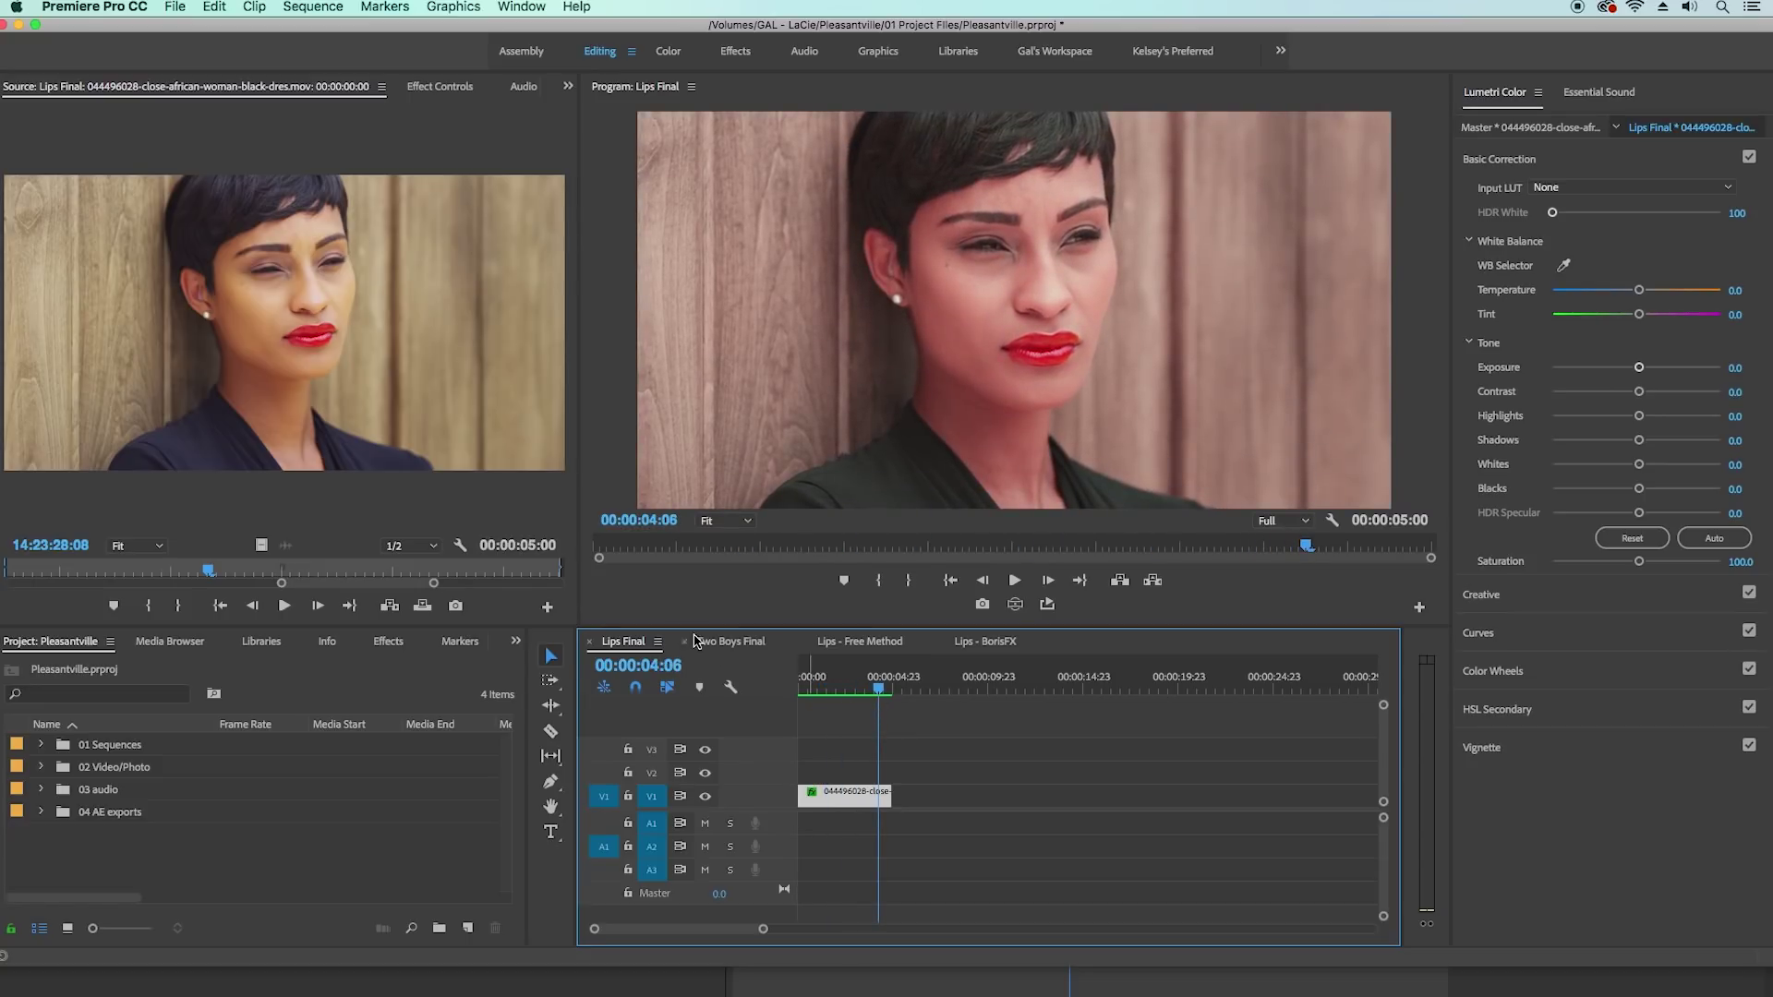
click(718, 648)
click(803, 684)
key(space)
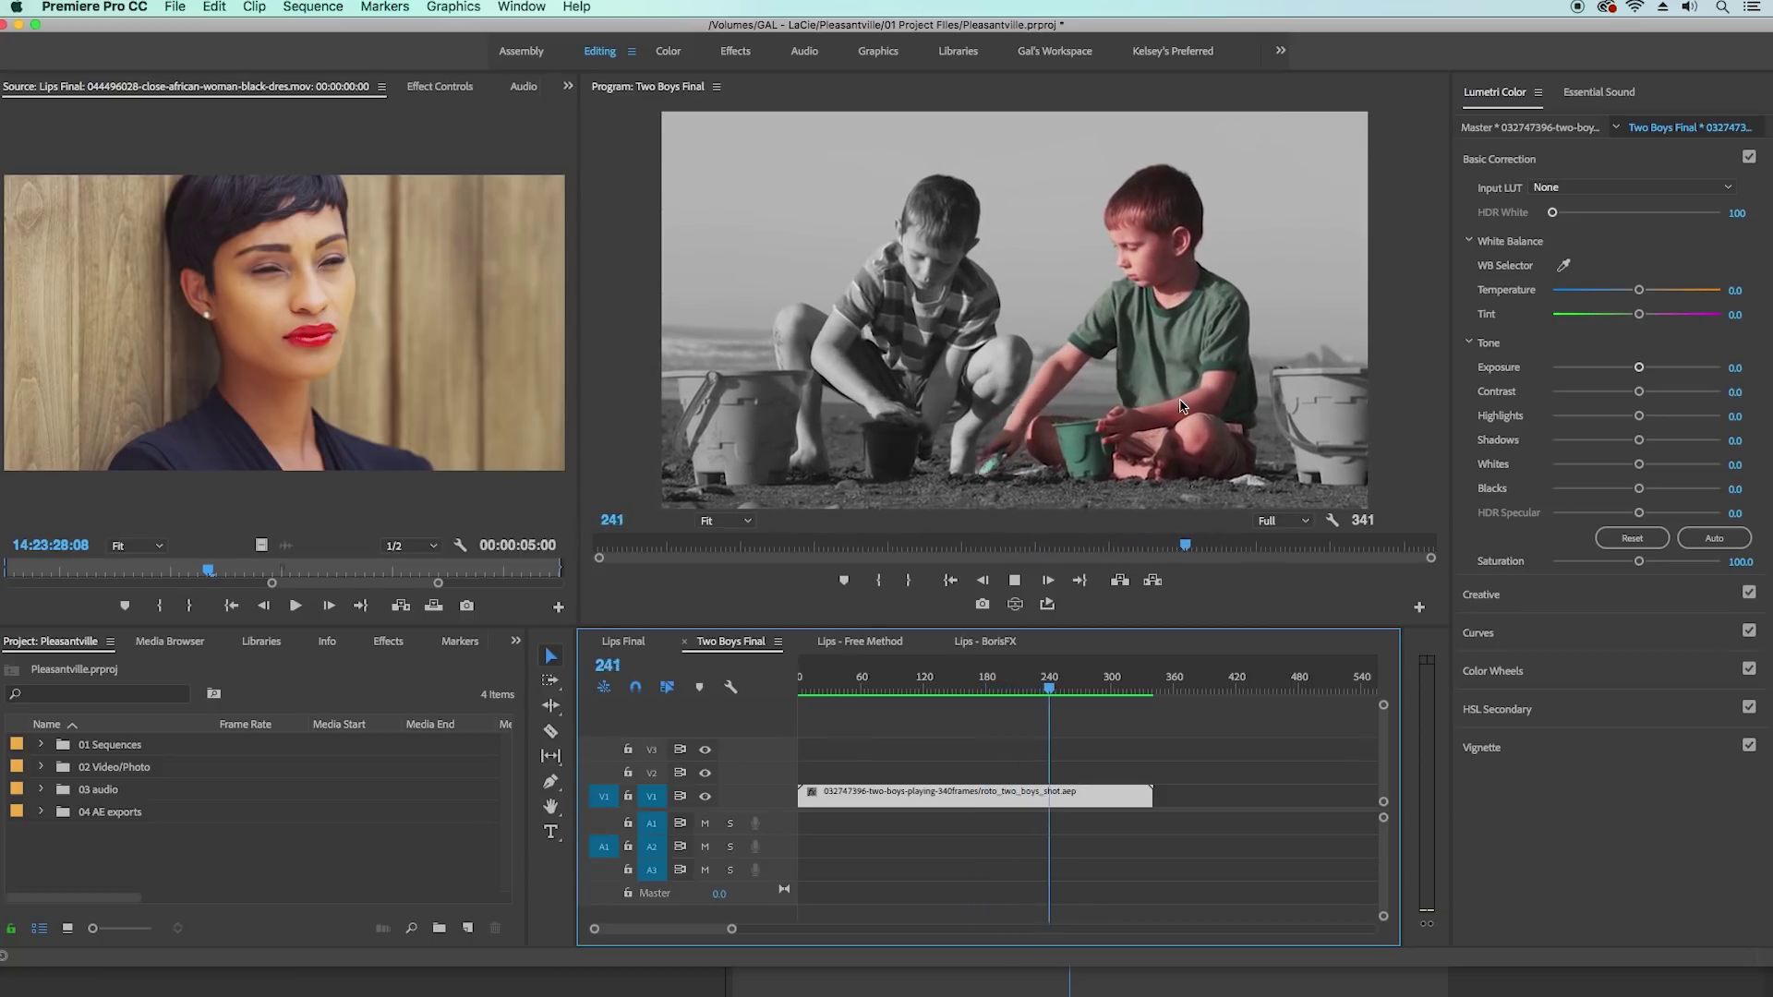
key(space)
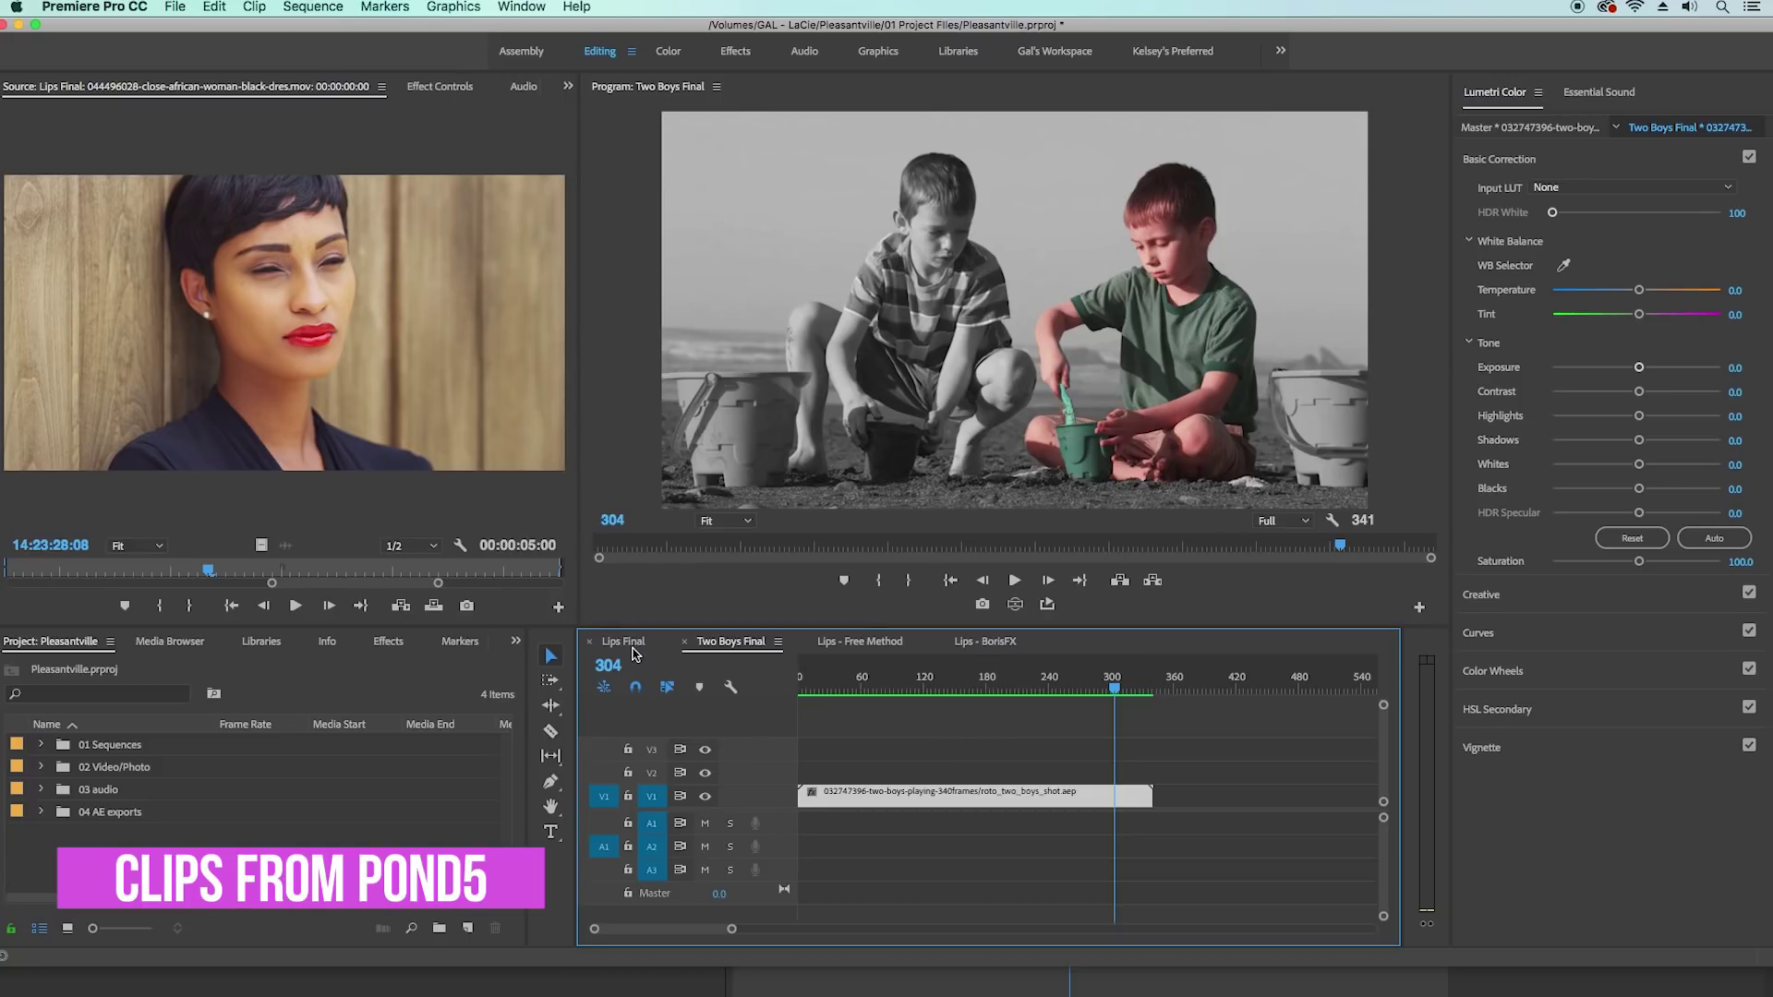
- Switch to the Lips - Free Method sequence with the playhead at its start
click(853, 646)
key(Home)
drag(766, 939, 689, 934)
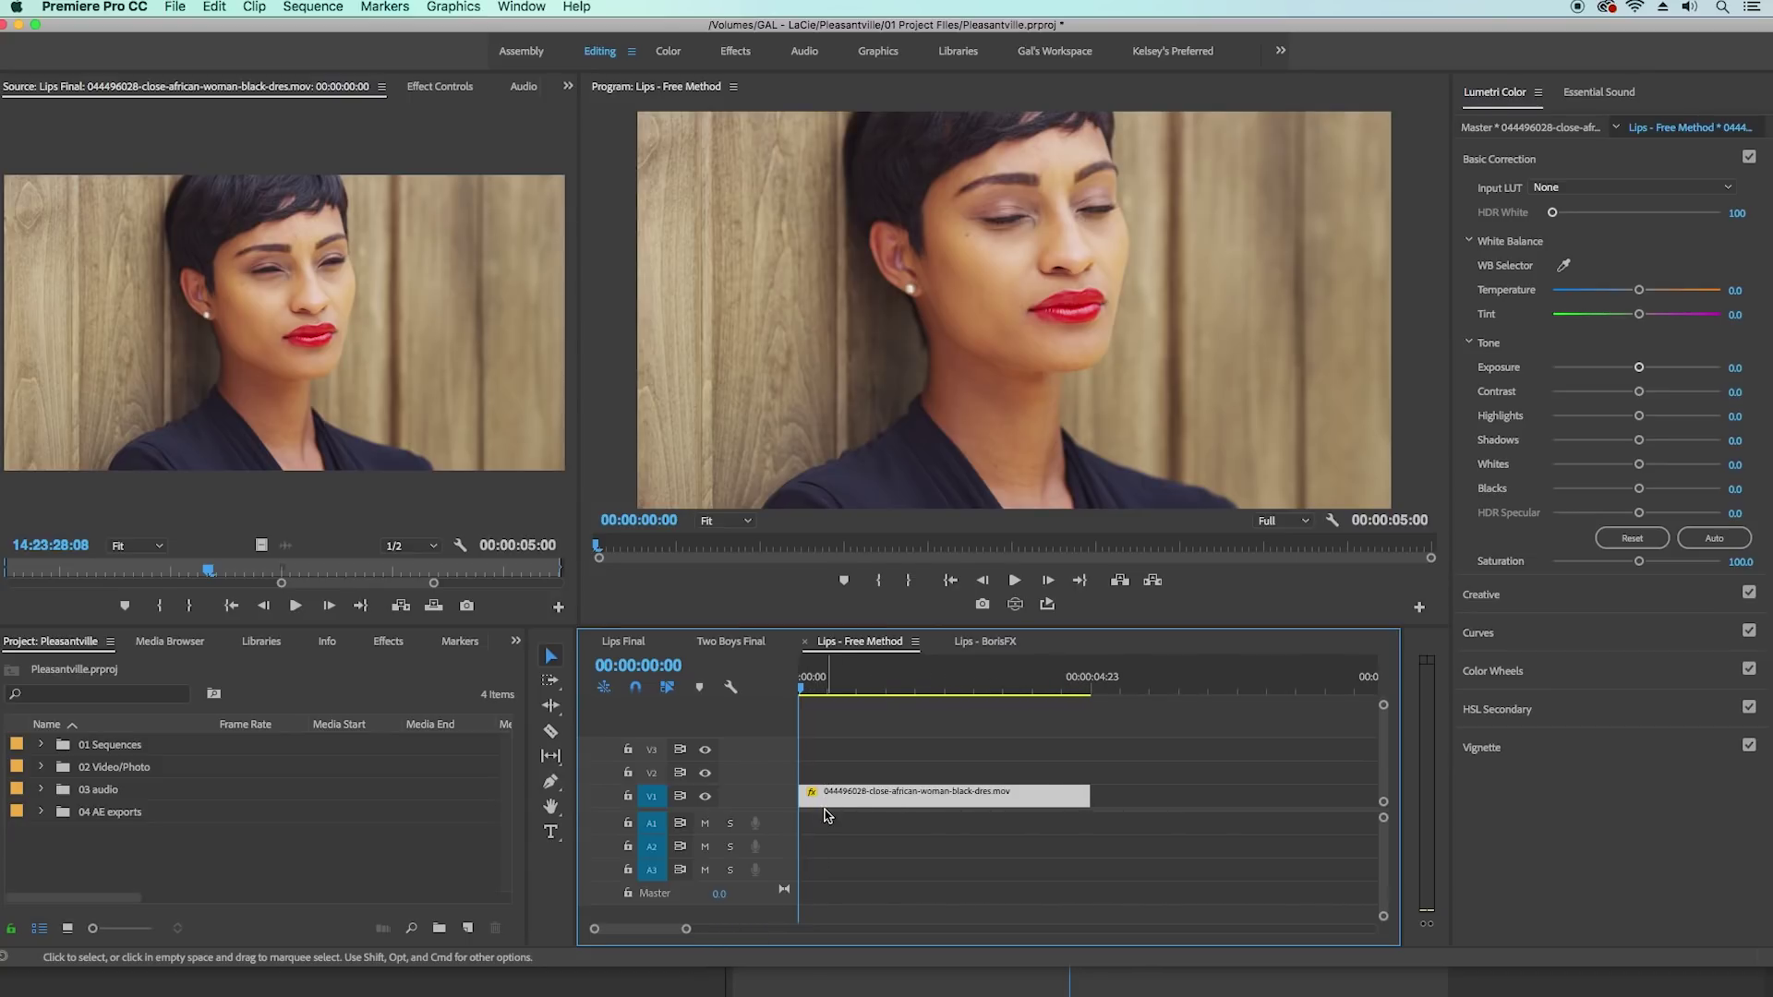
- Set Lumetri Color Saturation to 0 on the woman's clip and show its Effect Controls
click(1497, 96)
click(536, 5)
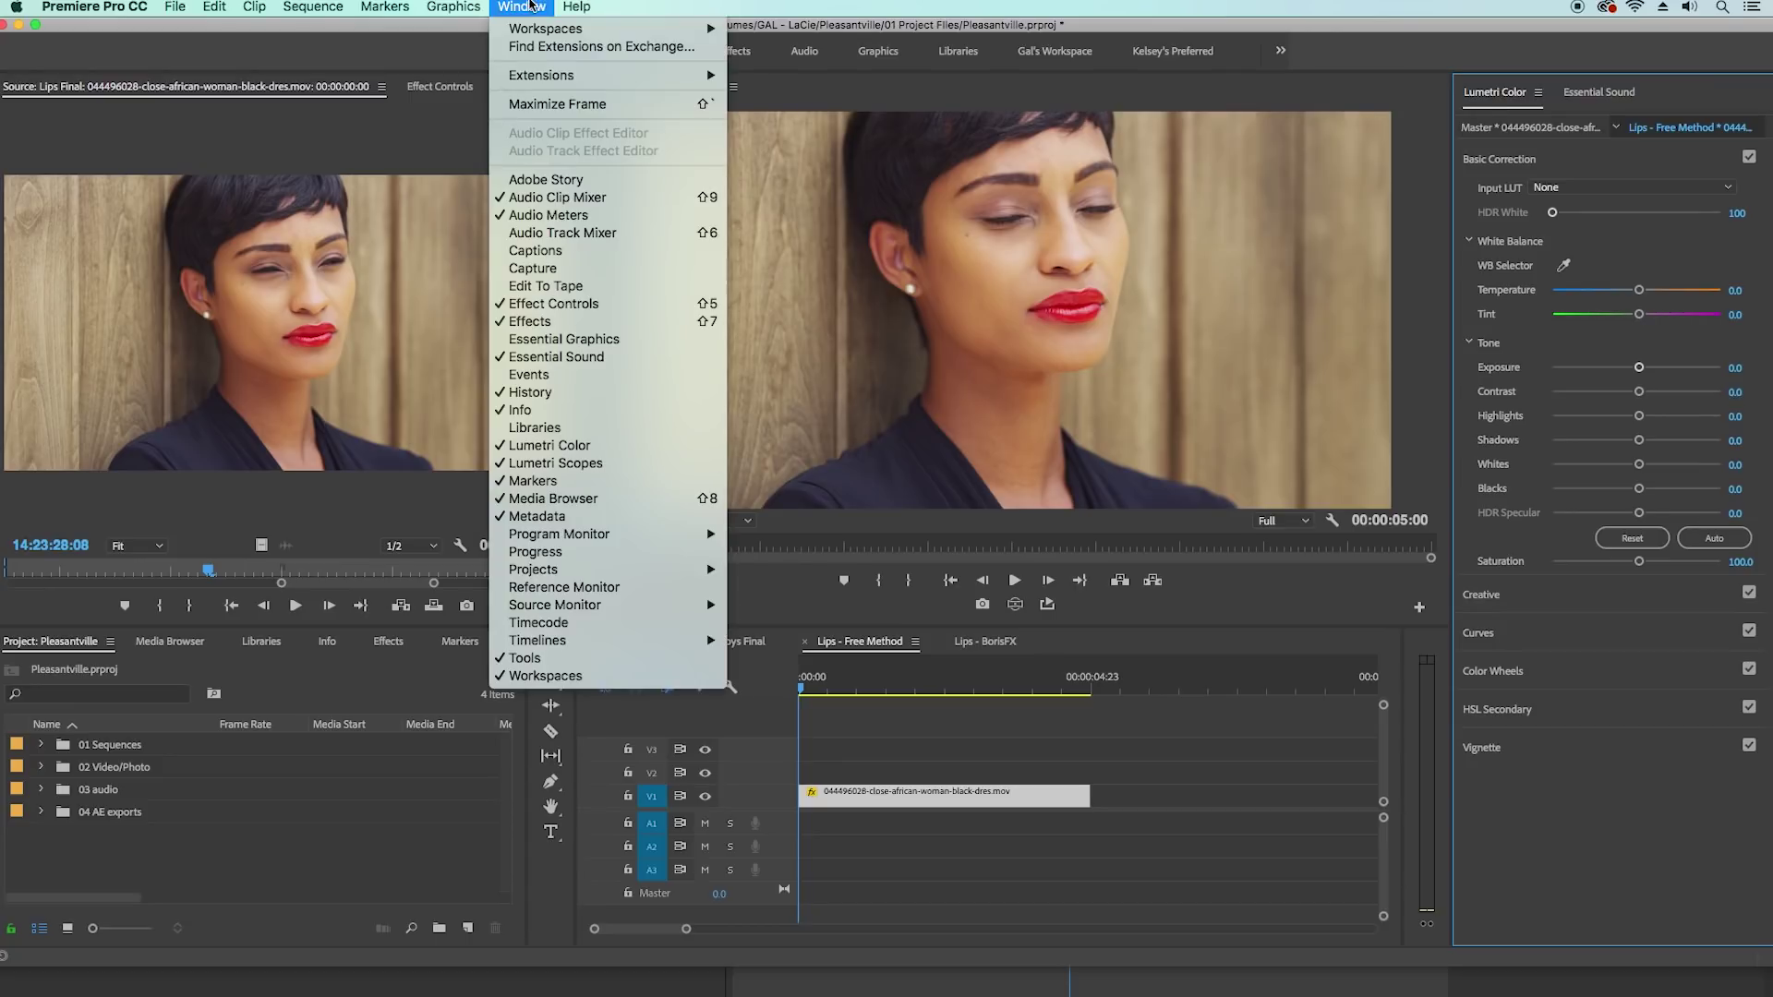
click(643, 454)
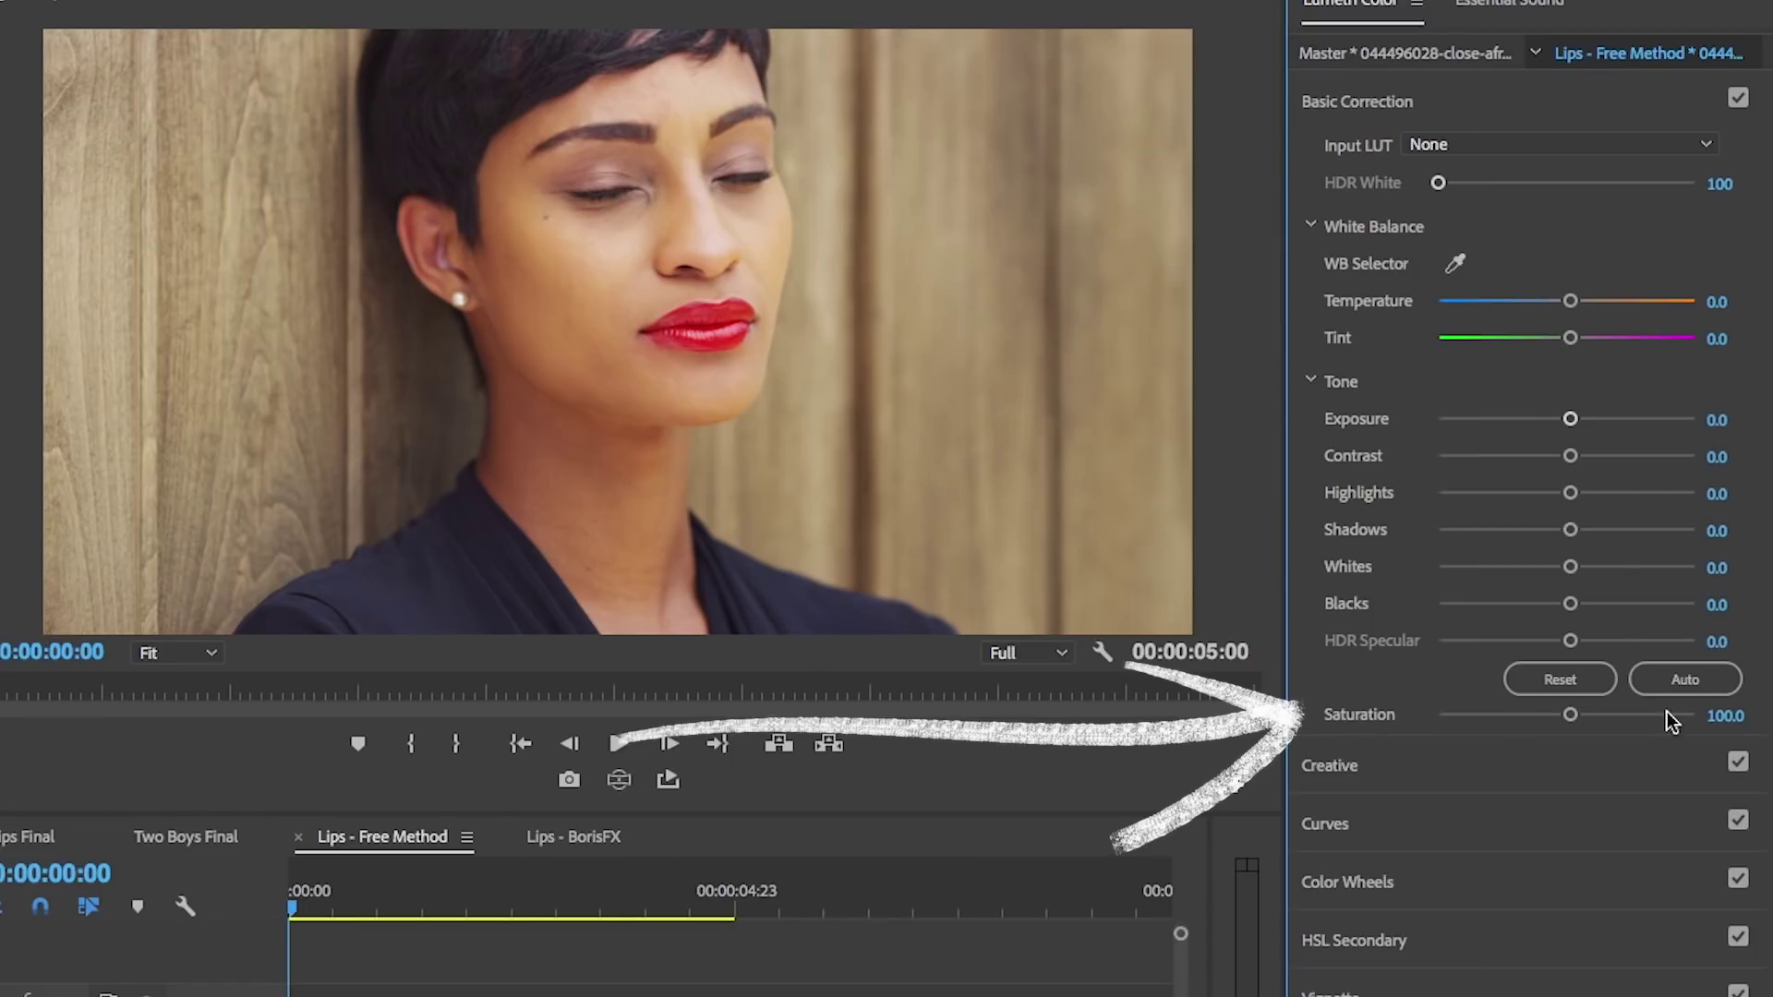
drag(1570, 716, 1393, 729)
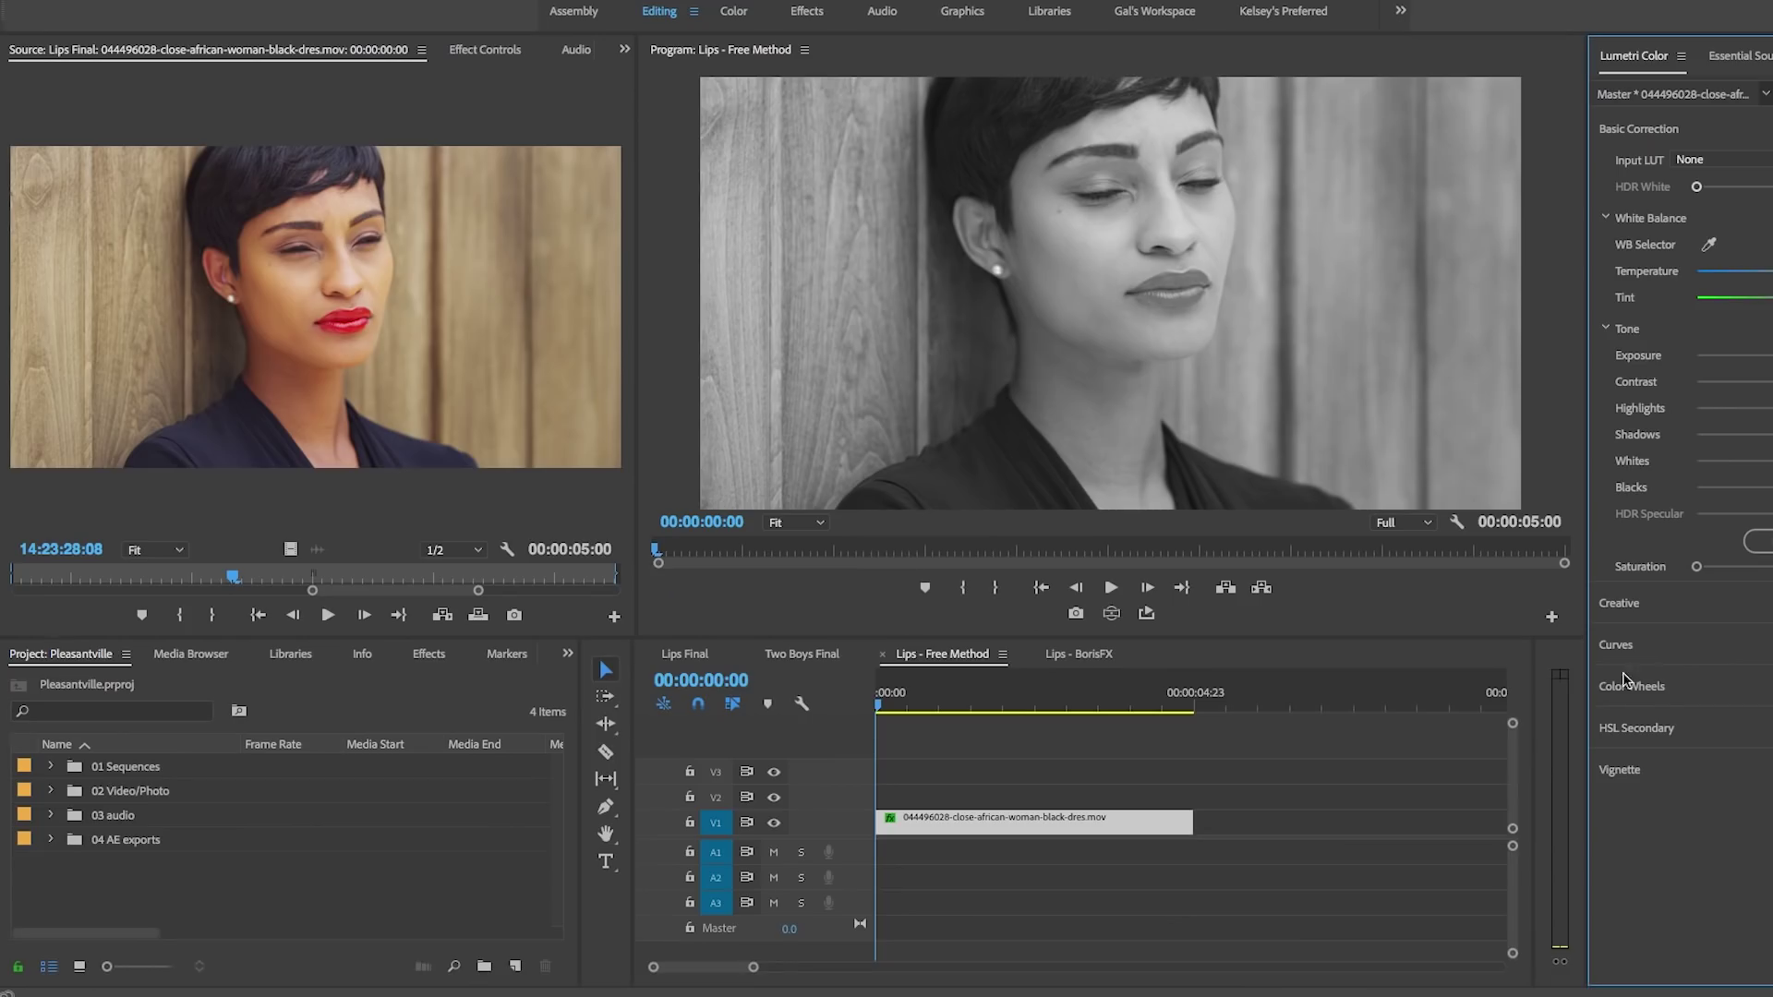
click(1067, 831)
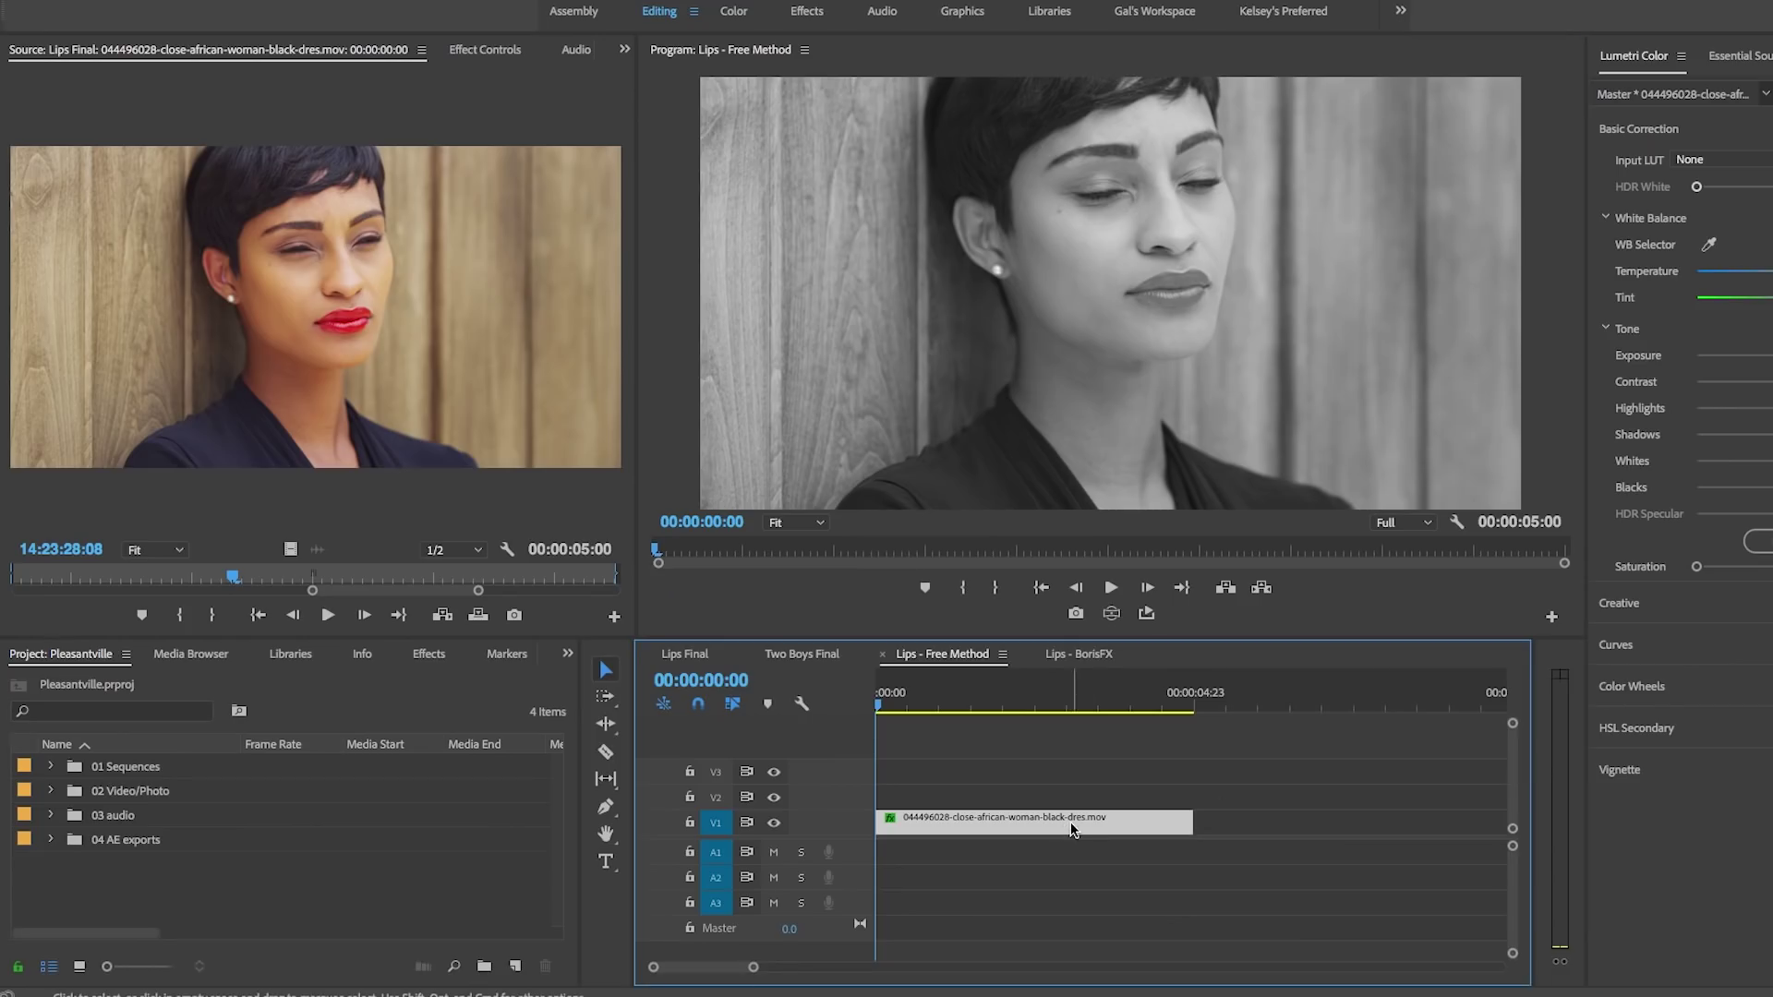
click(478, 51)
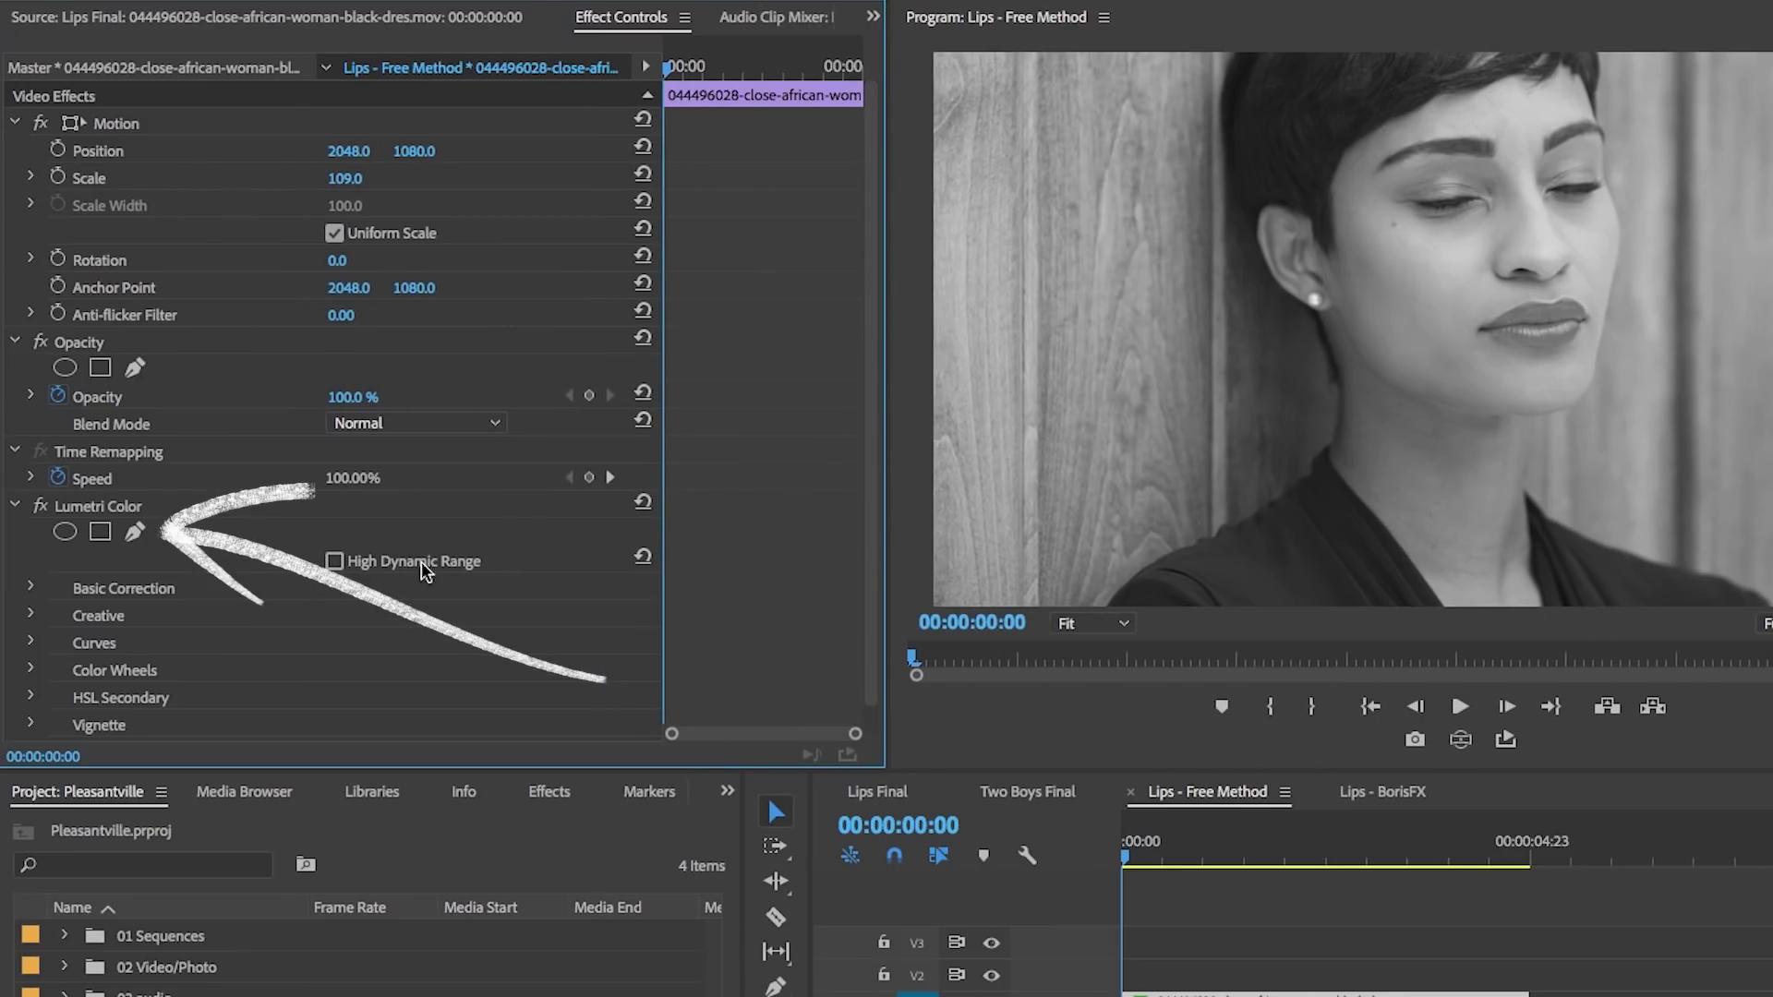
- Add a free-draw bezier mask to Lumetri Color and magnify the Program monitor to 200%
click(135, 534)
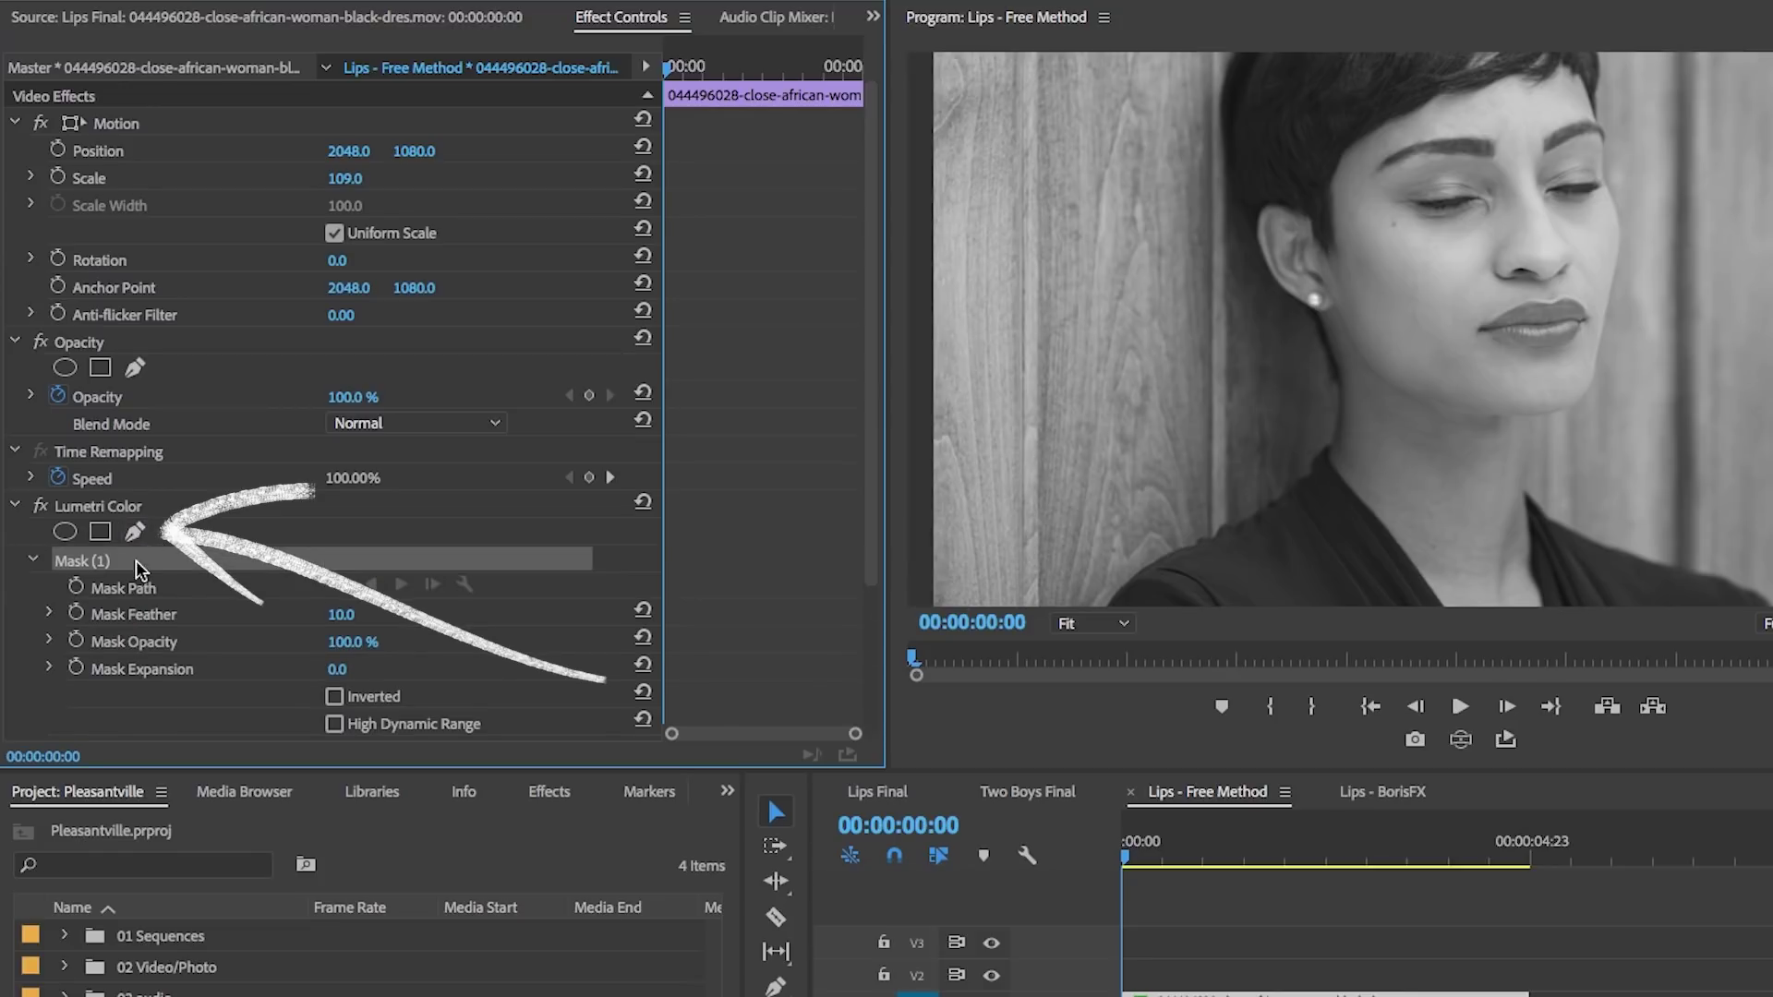
scroll(150, 562, down, 1)
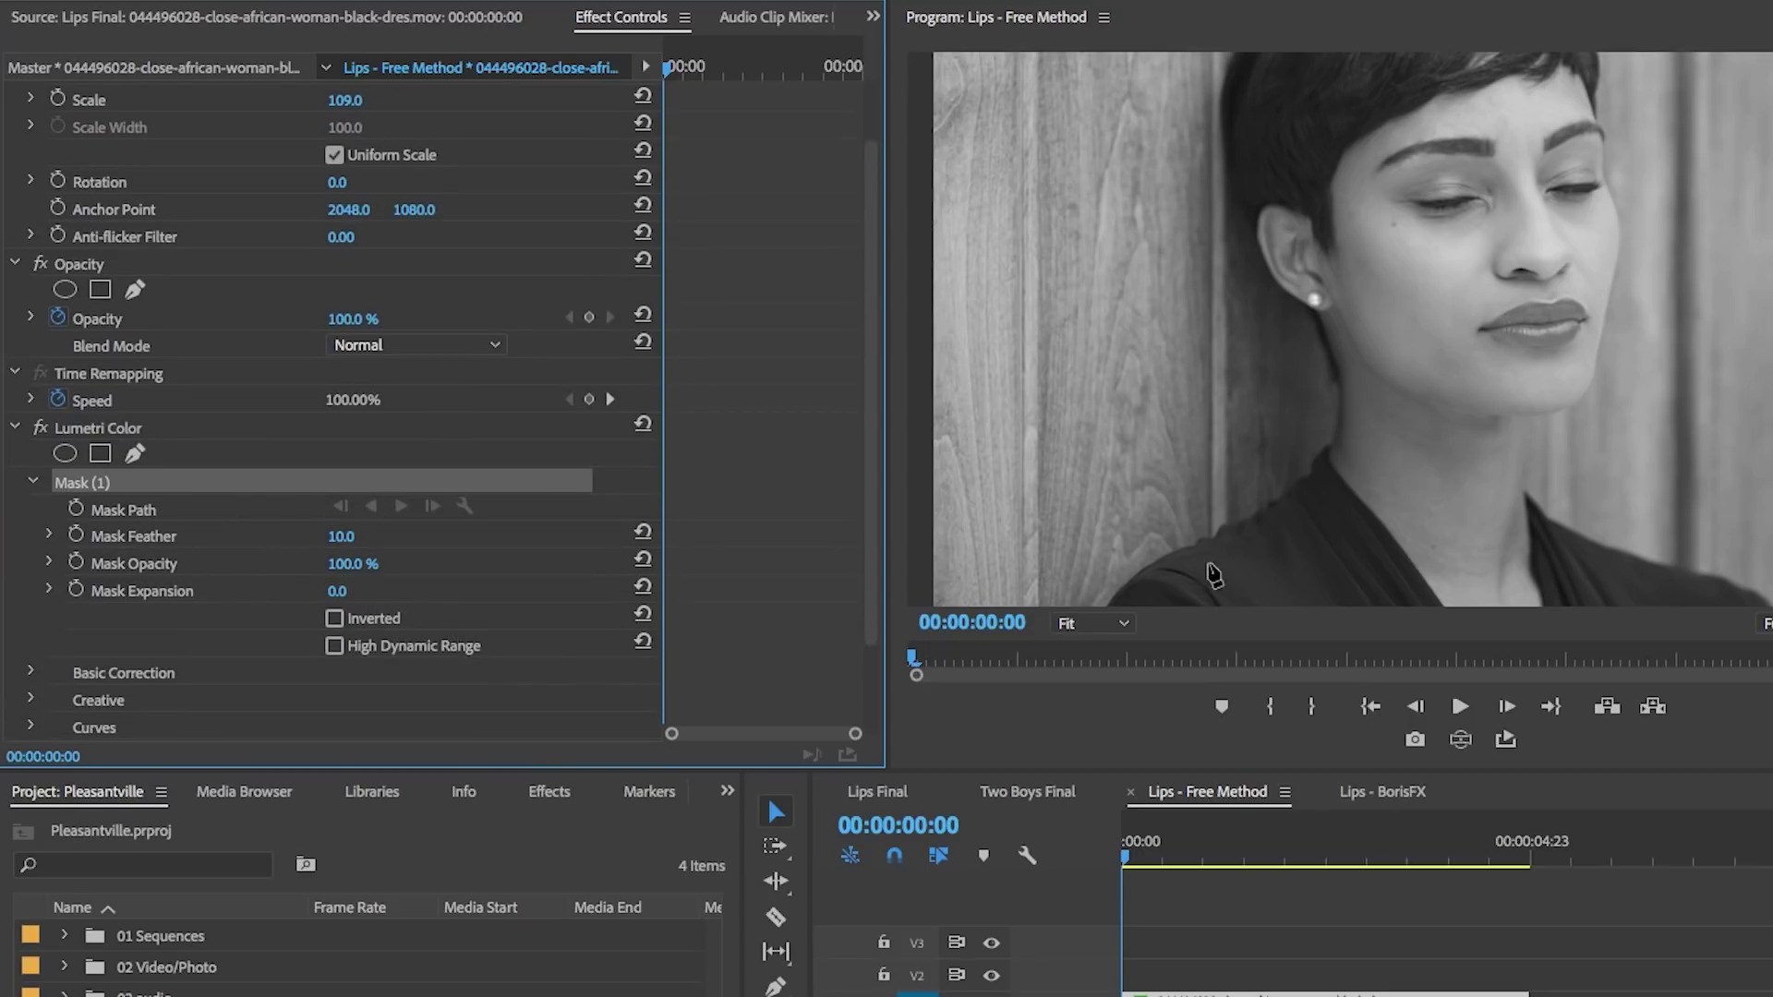
click(1088, 624)
click(1101, 835)
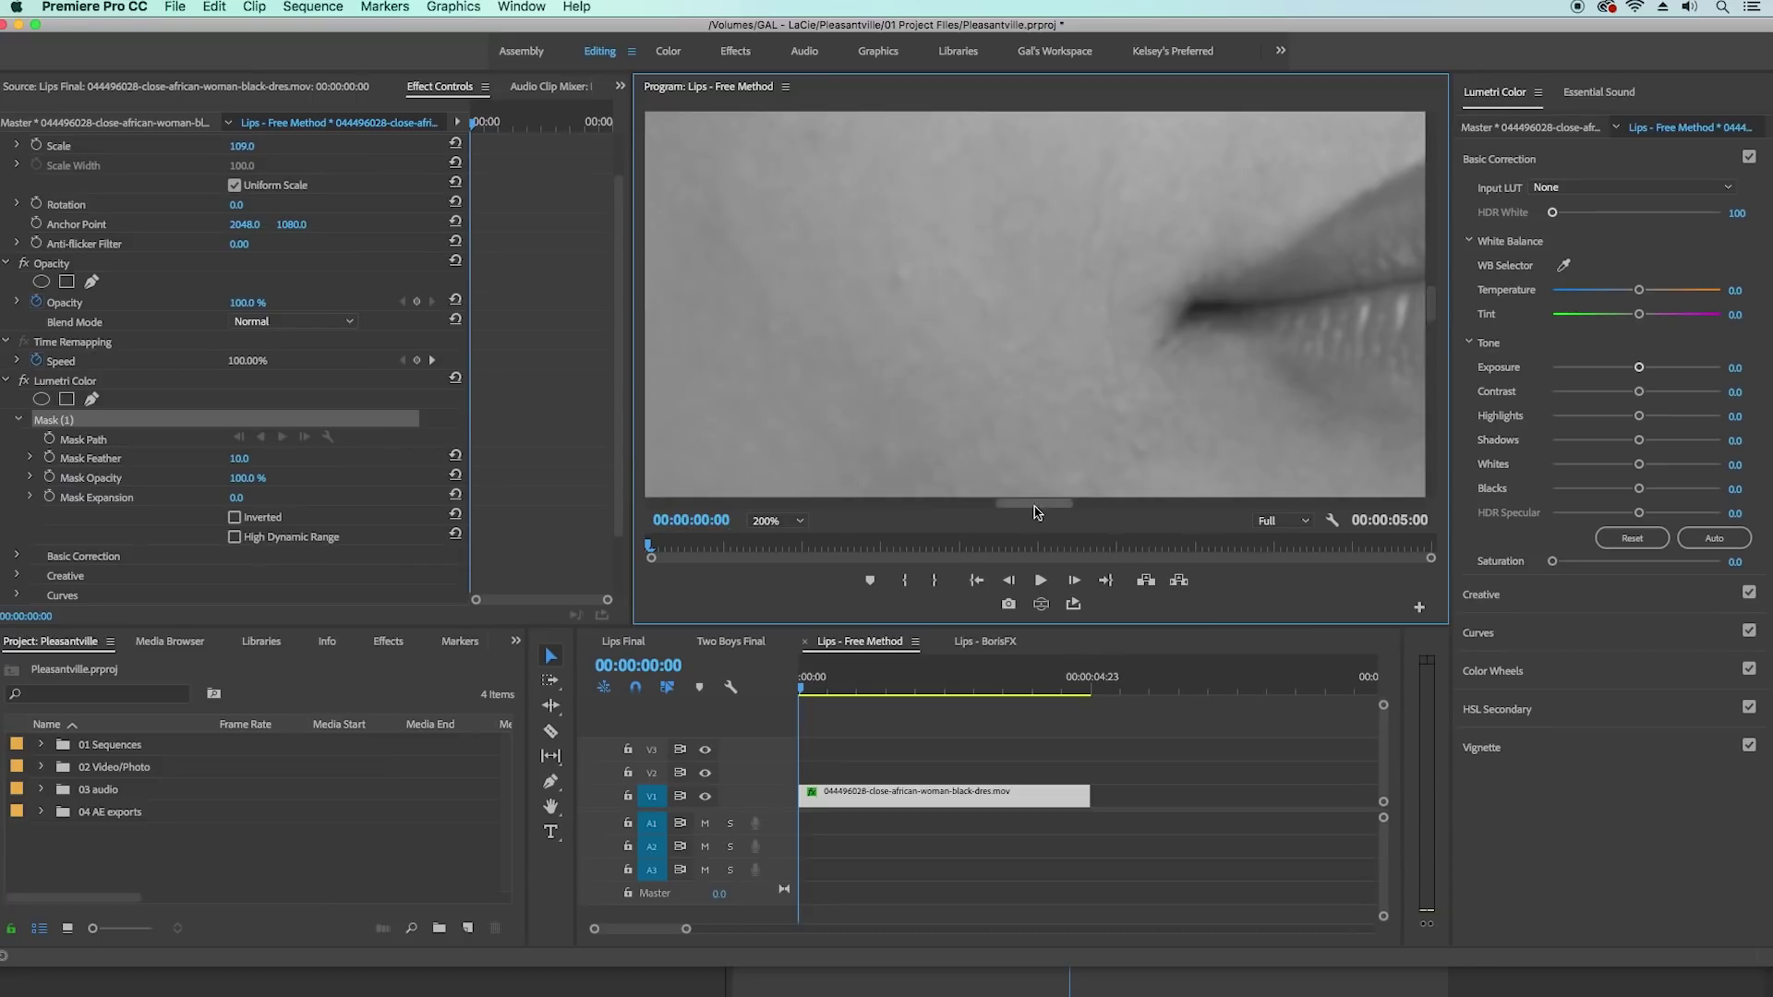
scroll(1529, 610, right, 5)
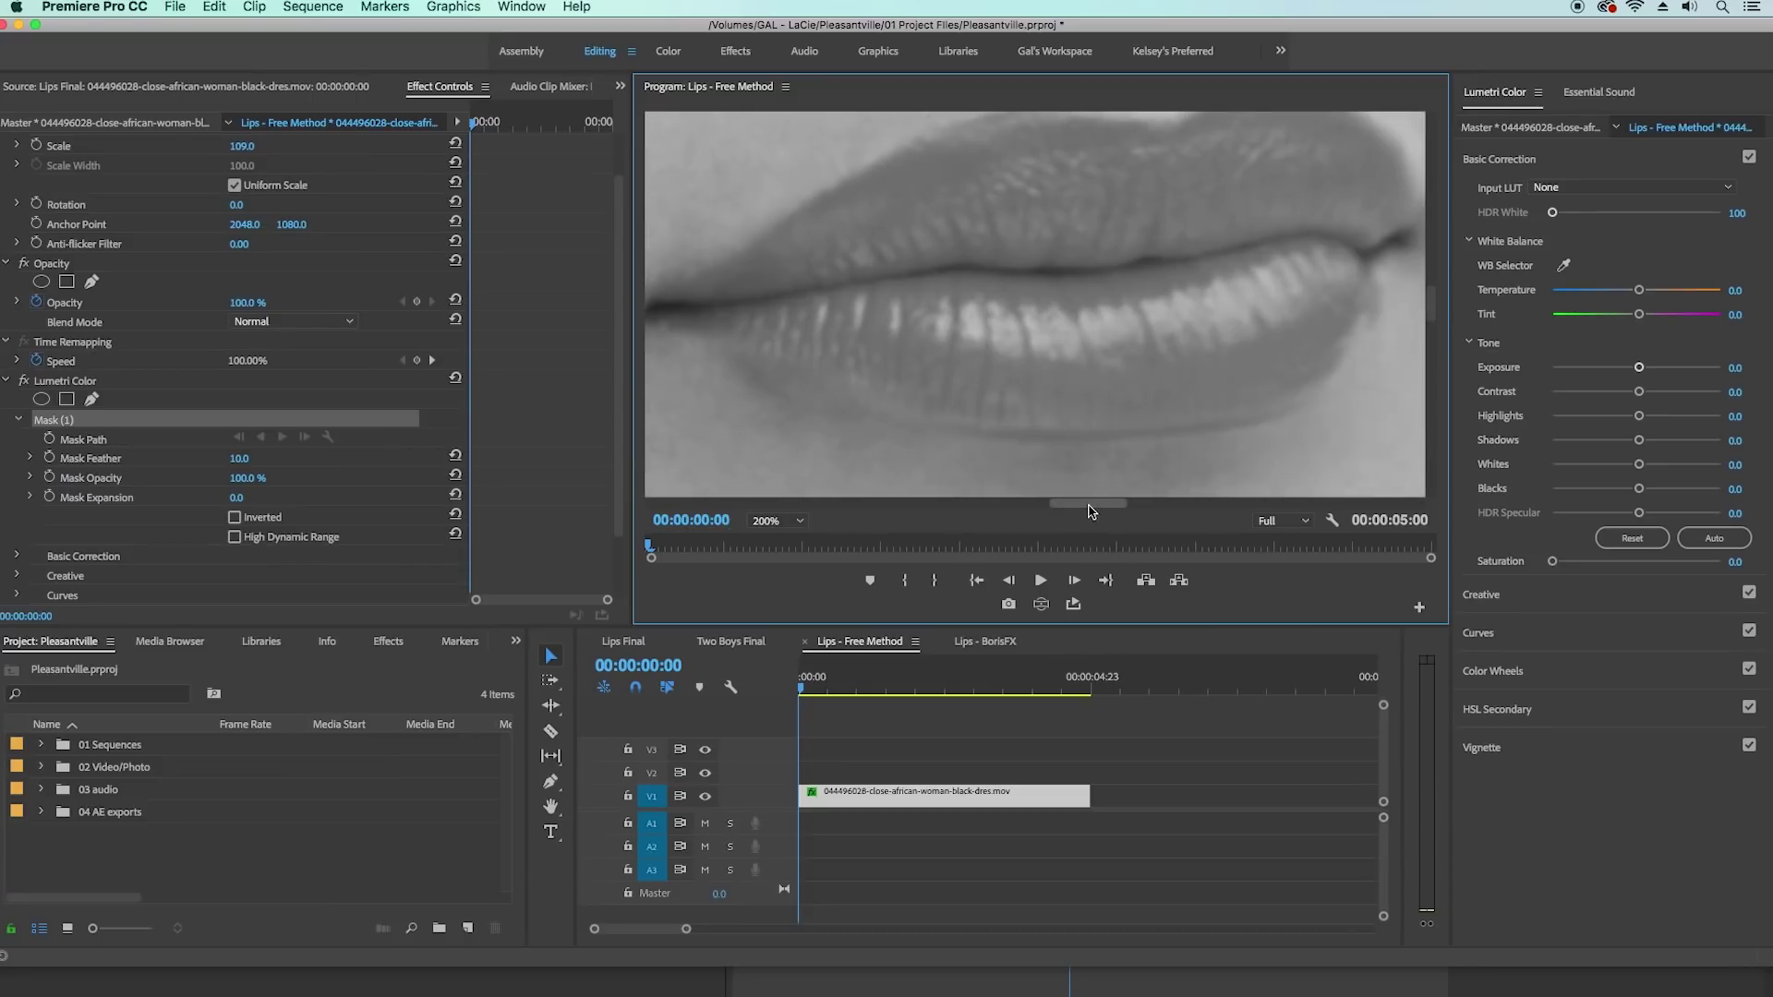
drag(631, 466, 554, 466)
- Place curved mask points along the upper lip from the left corner to the right
click(606, 319)
drag(714, 266, 728, 252)
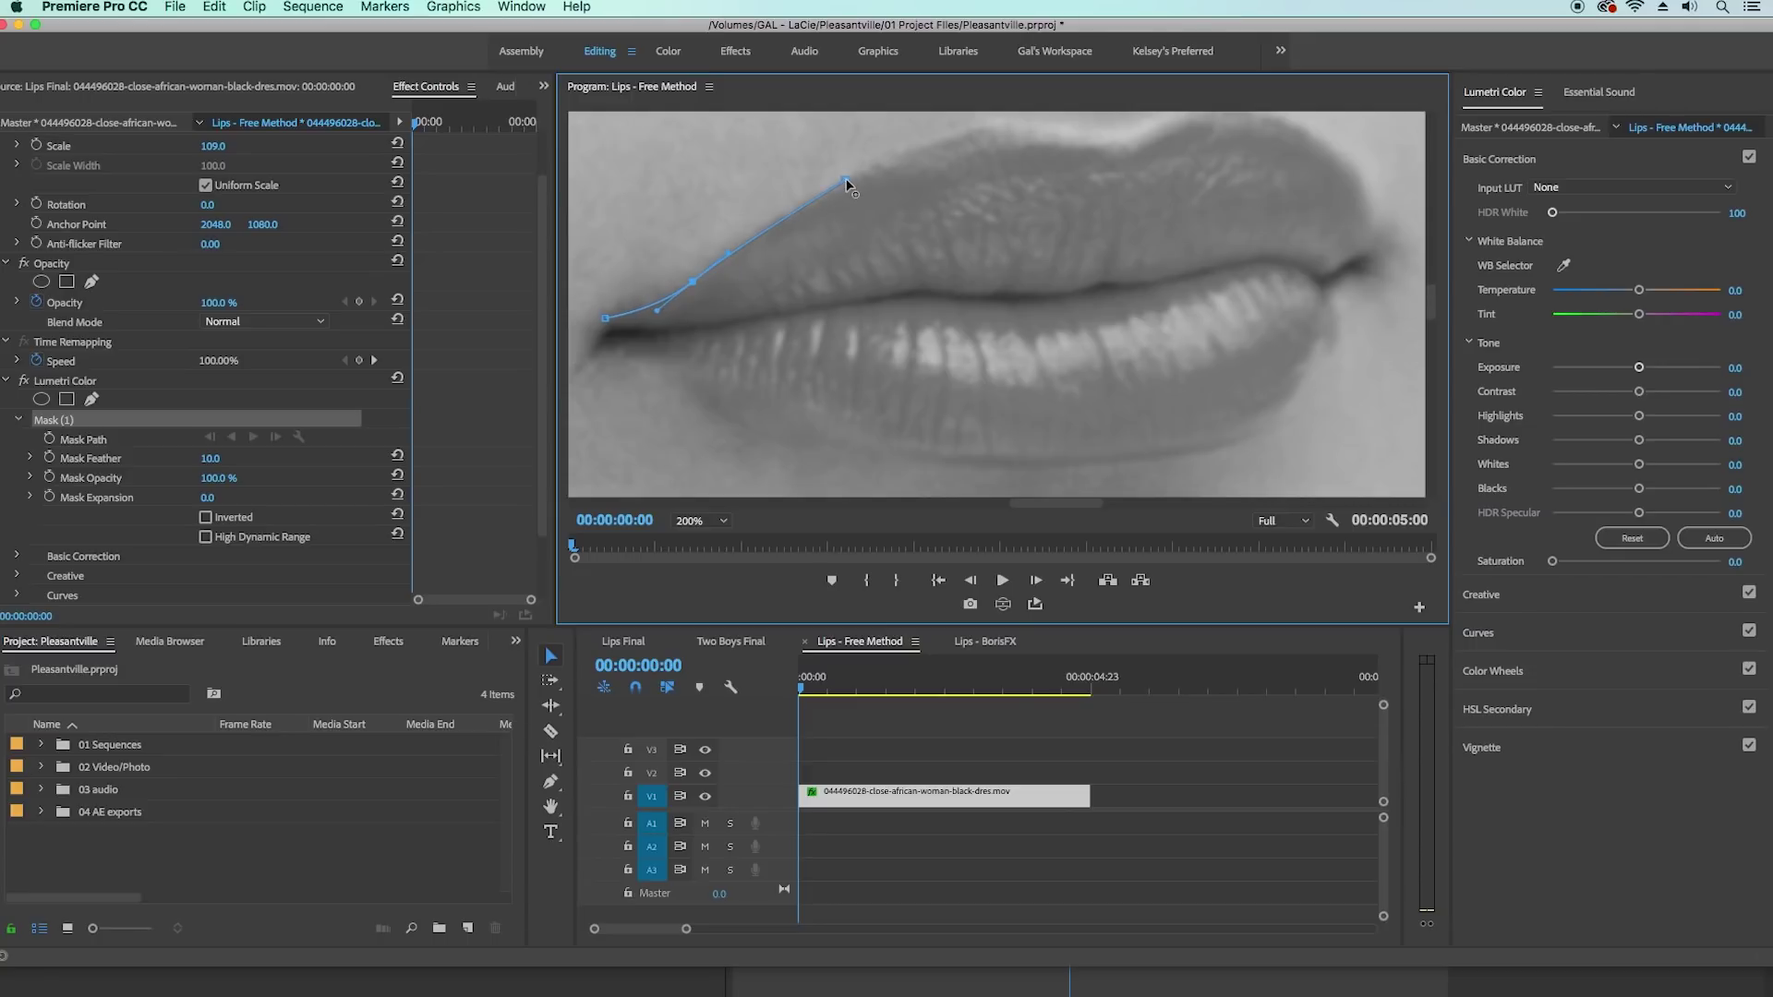
drag(946, 134, 972, 130)
scroll(1062, 135, up, 1)
drag(1037, 151, 1051, 157)
click(1120, 170)
drag(1222, 129, 1245, 131)
drag(1335, 171, 1357, 199)
click(1337, 172)
drag(1378, 273, 1343, 325)
- Trace the mask around the lower lip and close it at the first point
click(1363, 305)
drag(1325, 395, 1308, 424)
drag(1263, 453, 1236, 473)
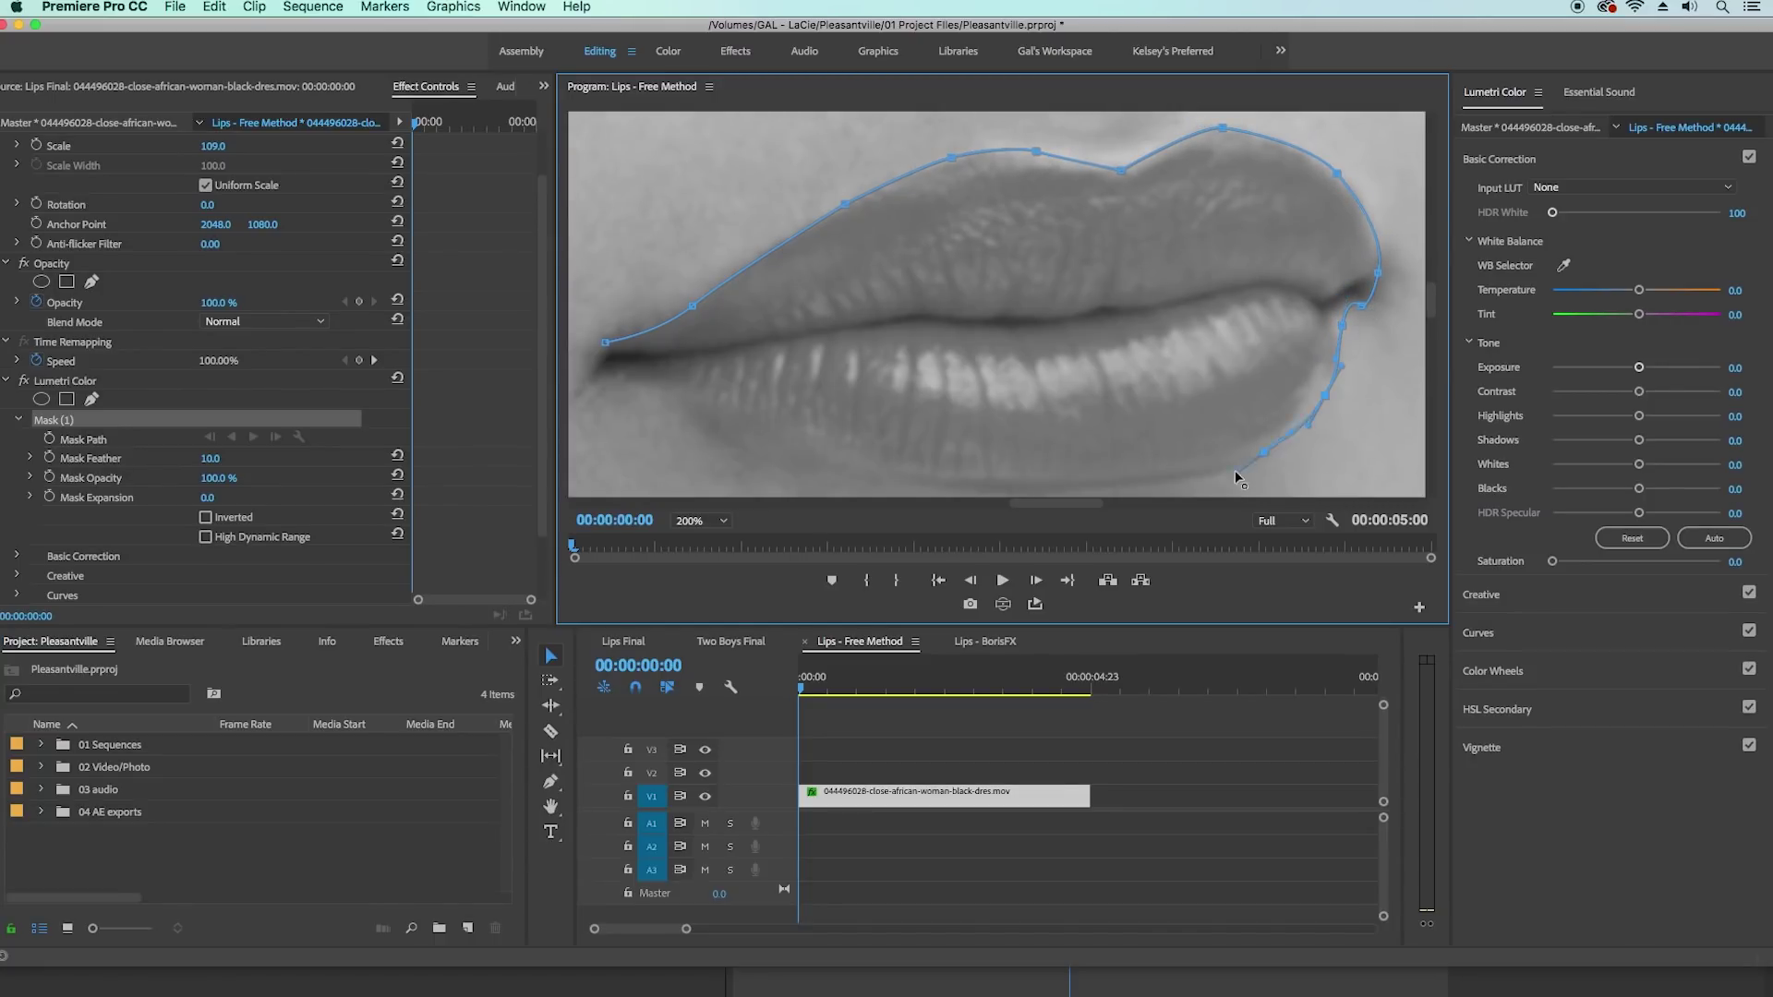
drag(1123, 484, 1114, 489)
drag(993, 490, 968, 487)
scroll(966, 487, down, 2)
drag(848, 412, 817, 407)
drag(681, 339, 660, 299)
click(626, 314)
click(605, 281)
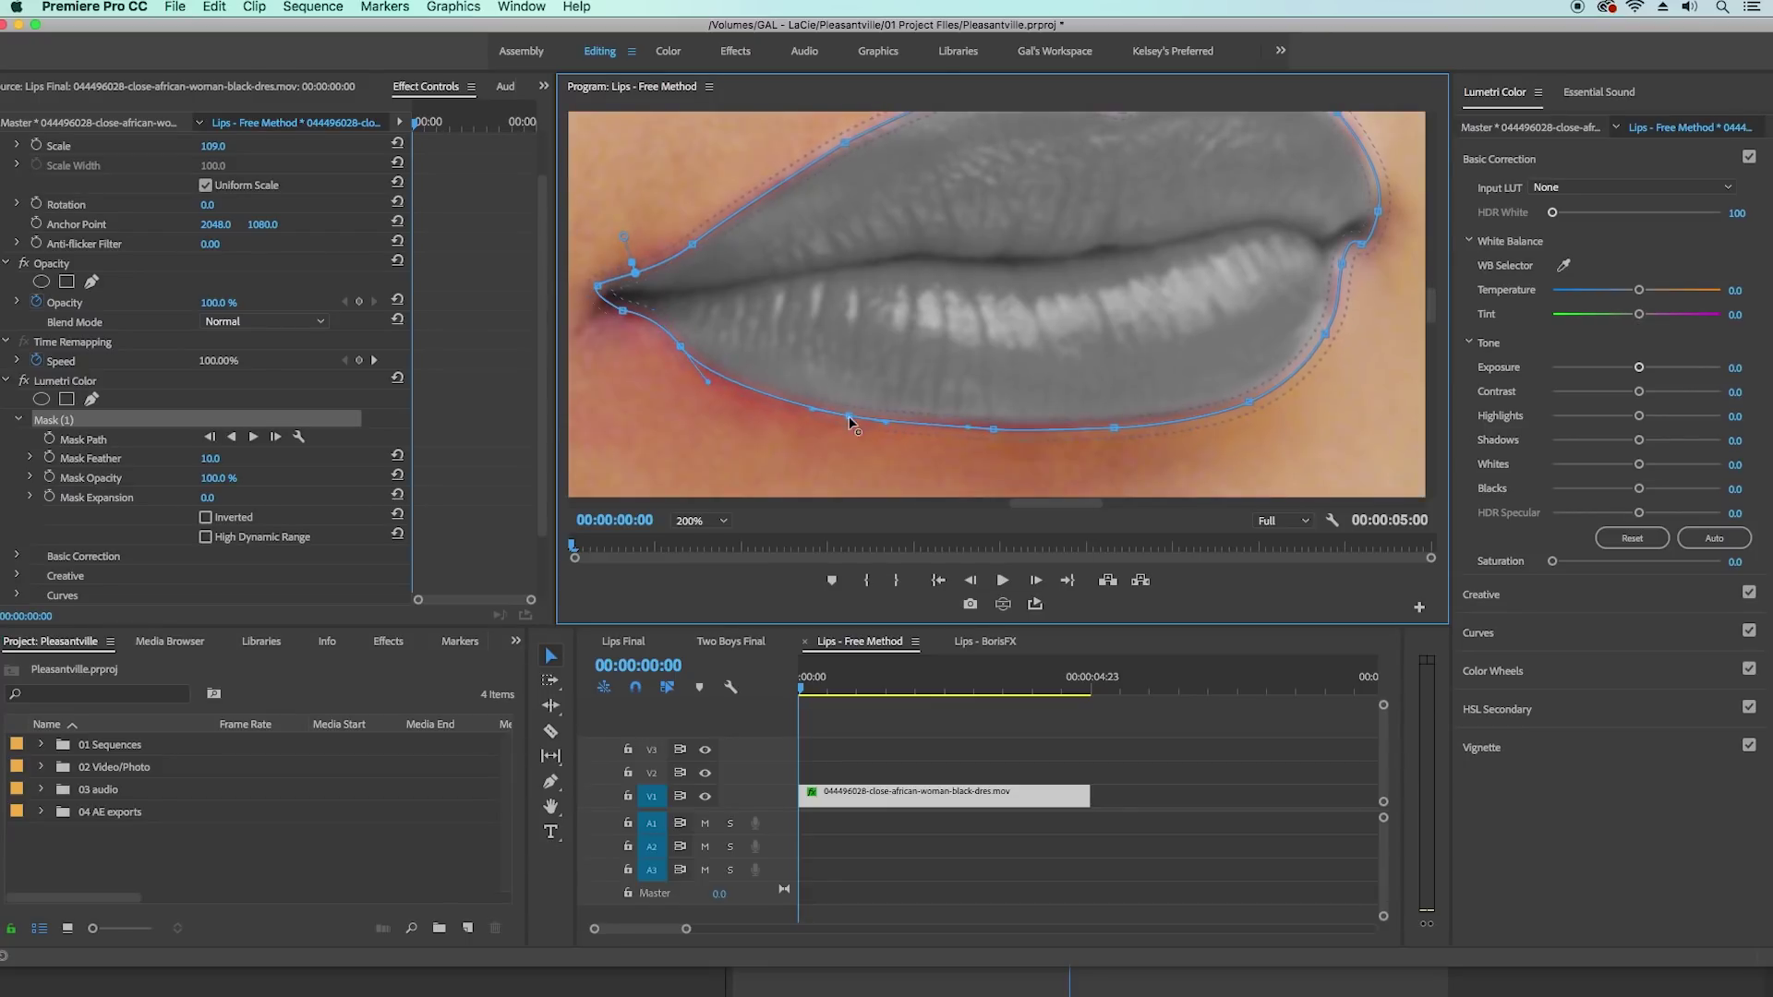
scroll(1431, 319, up, 1)
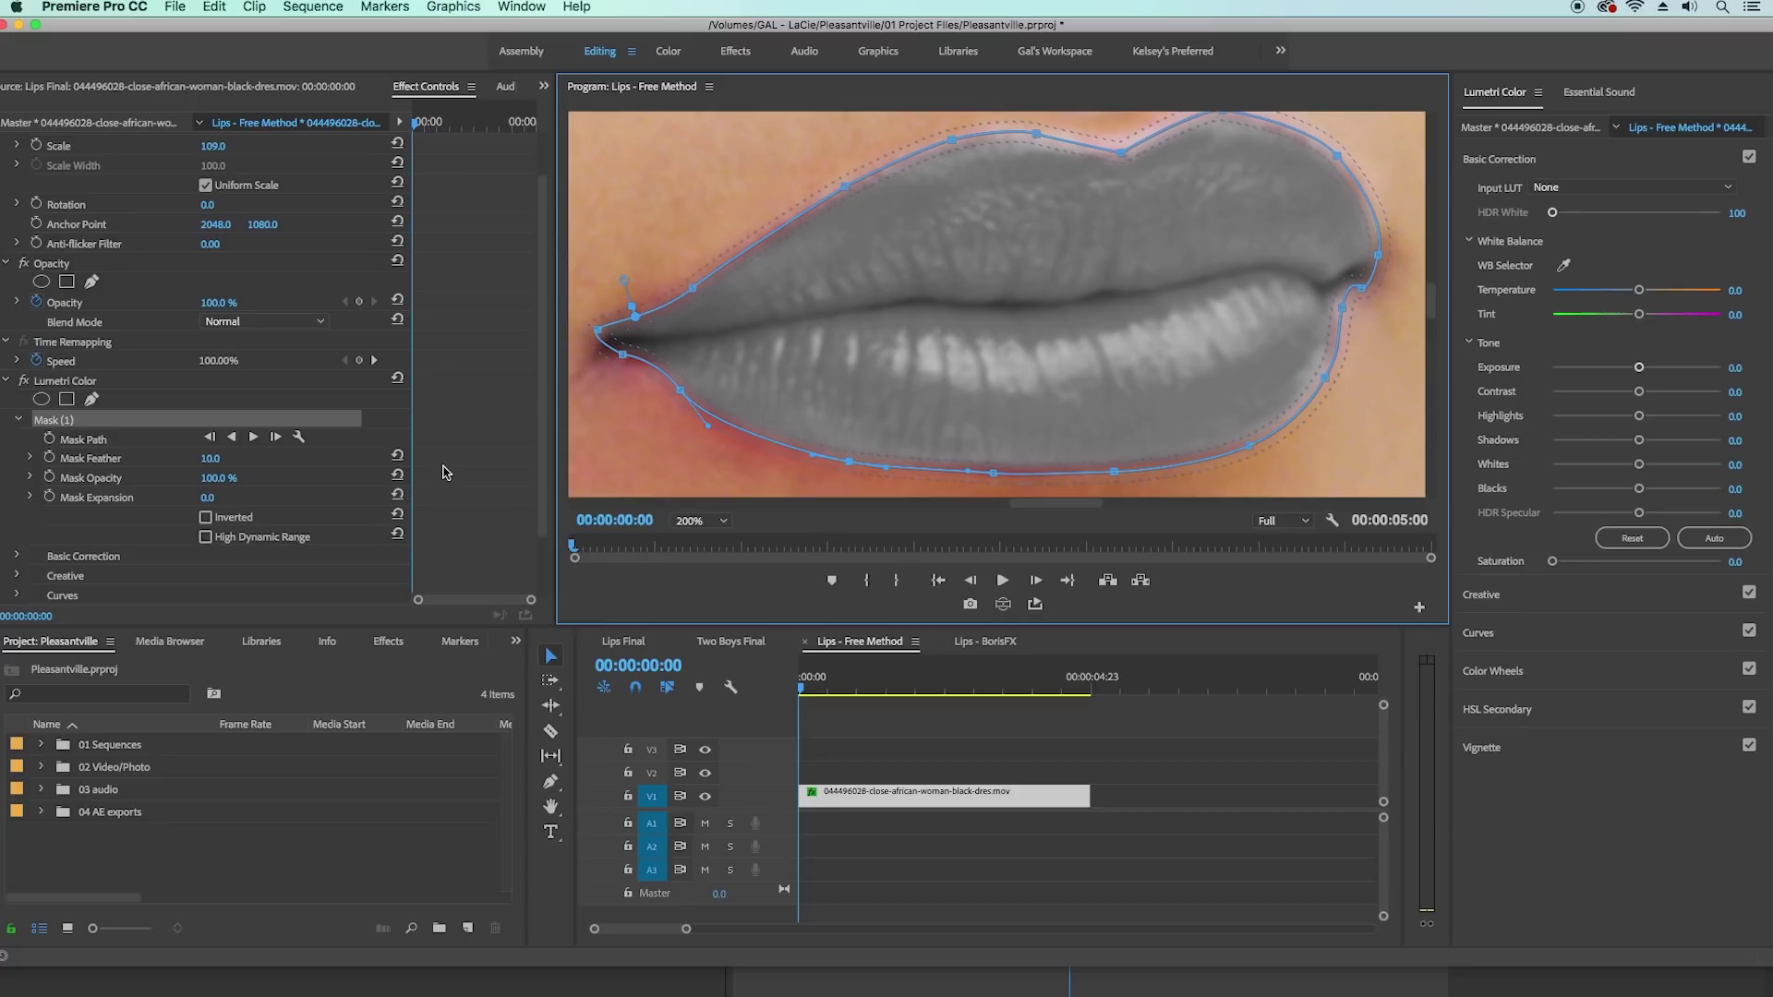
scroll(446, 475, down, 2)
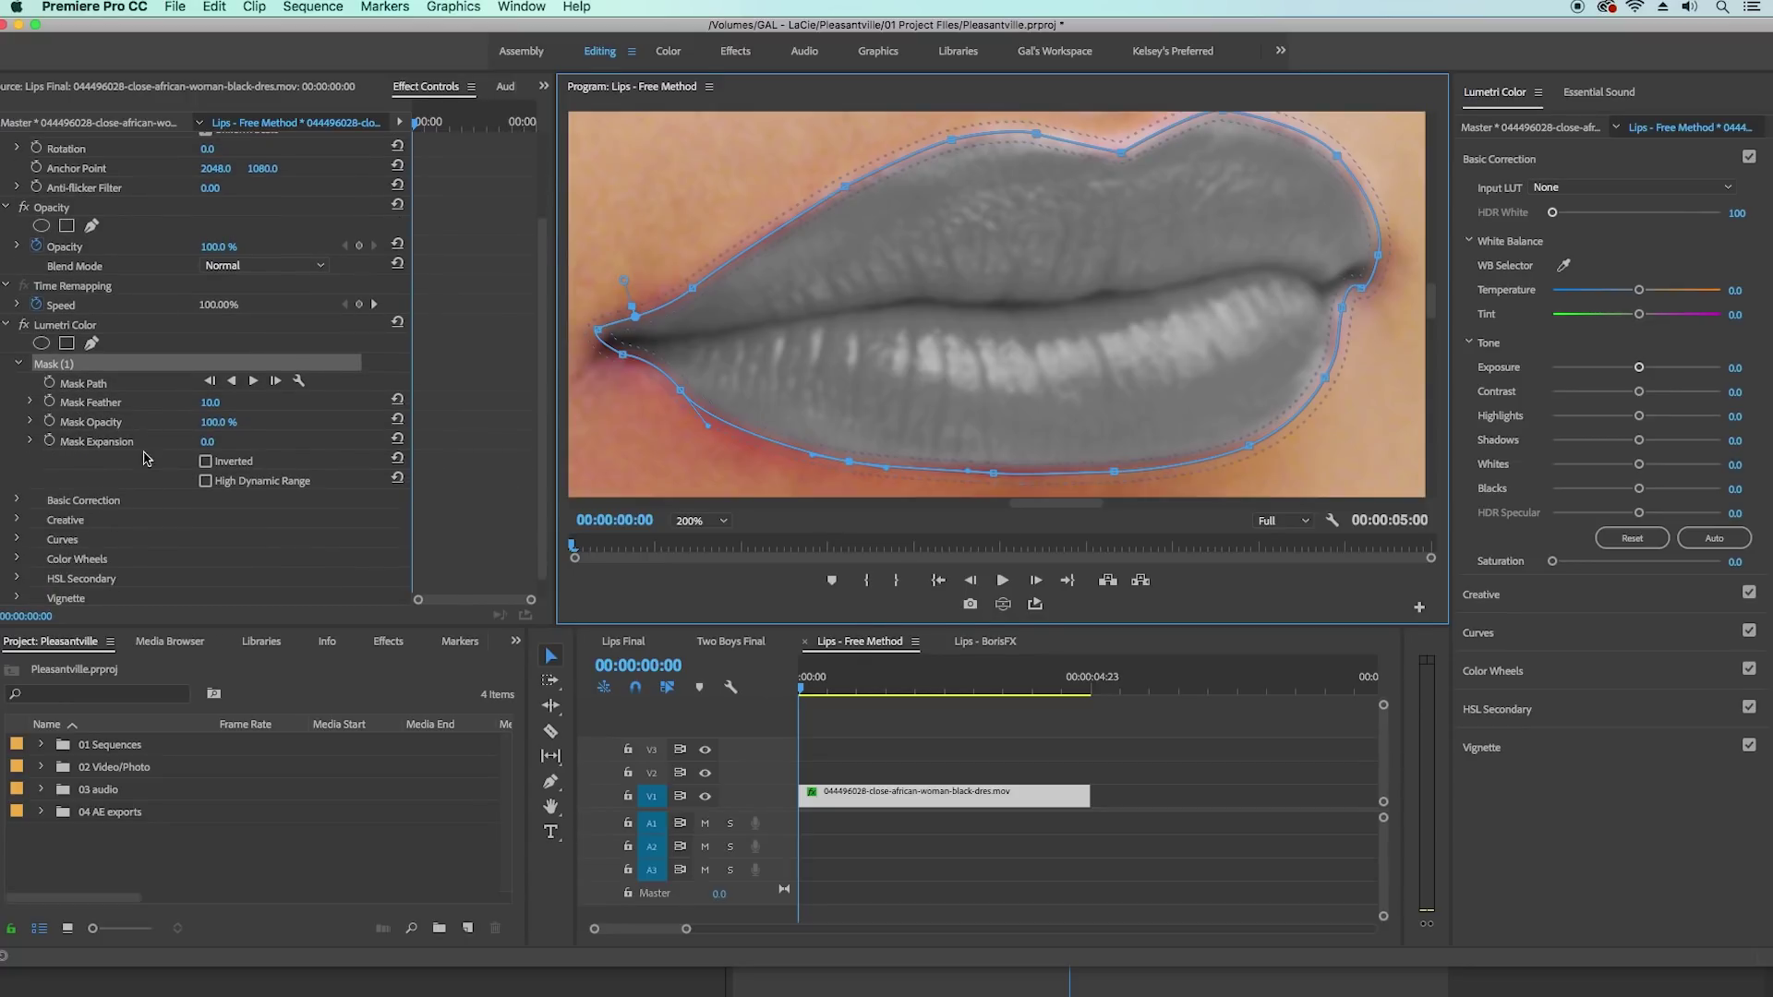
- Invert the lips mask, nudge its right point, and set Mask Feather to 5.0
click(205, 461)
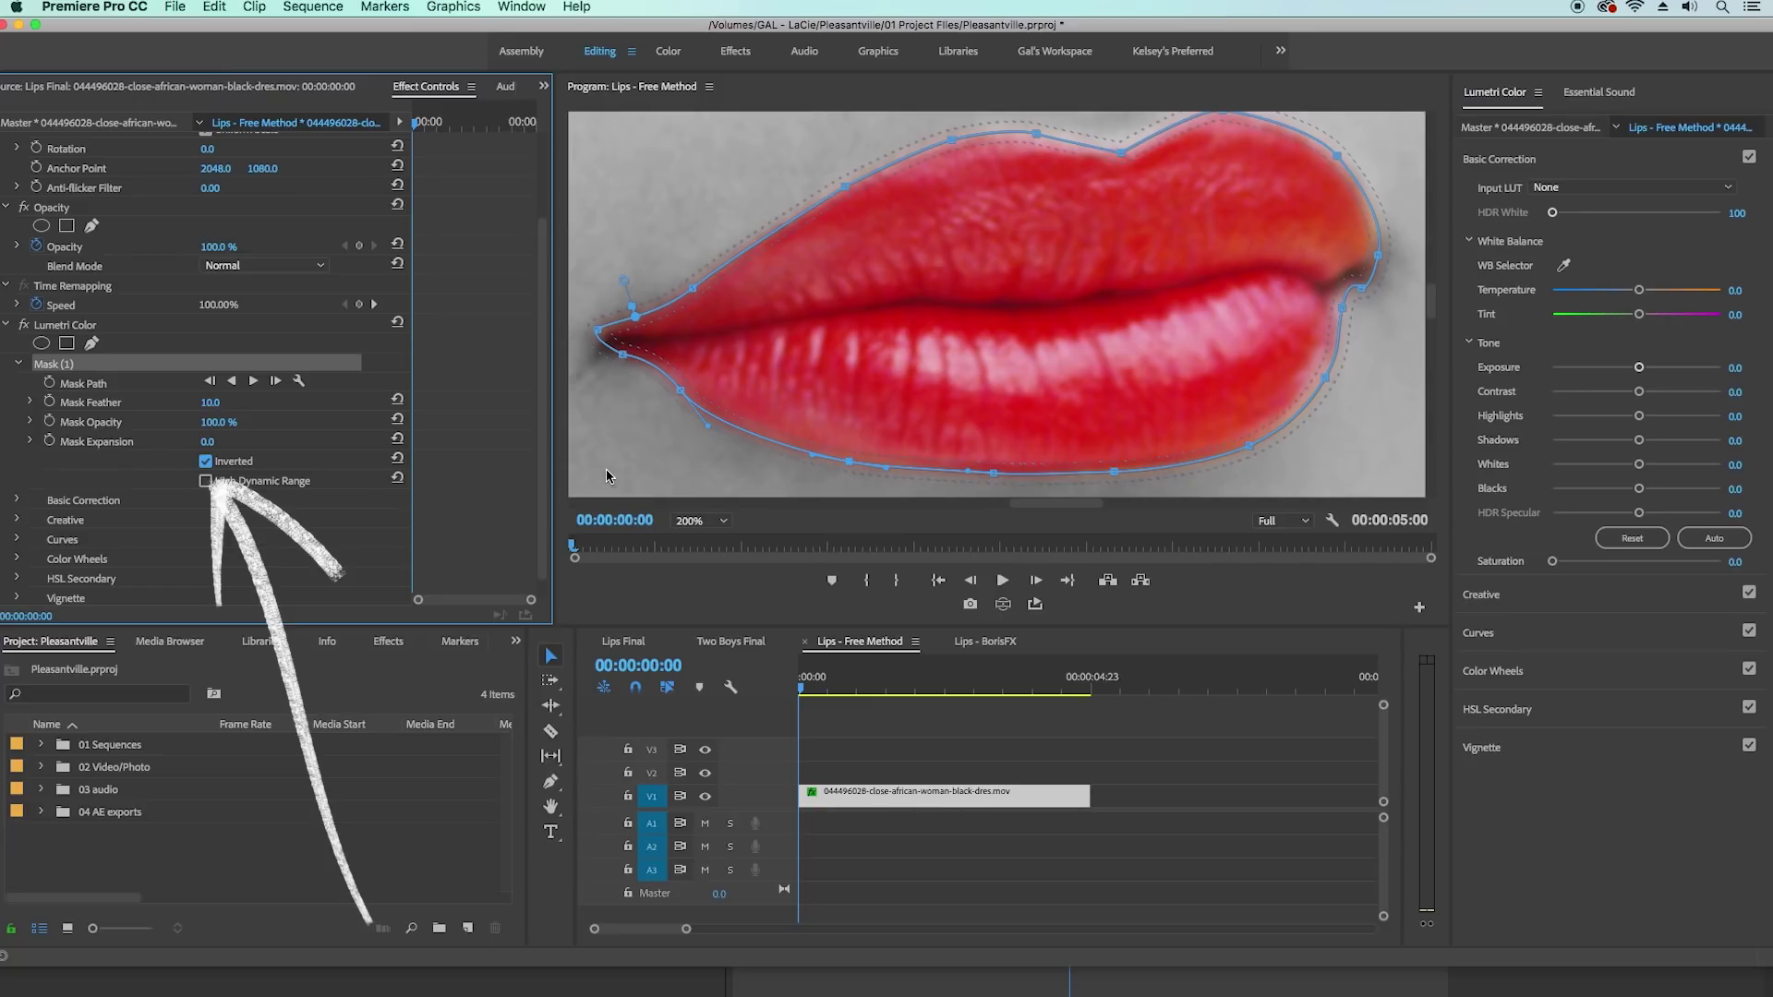
click(1380, 254)
drag(1380, 249, 1377, 246)
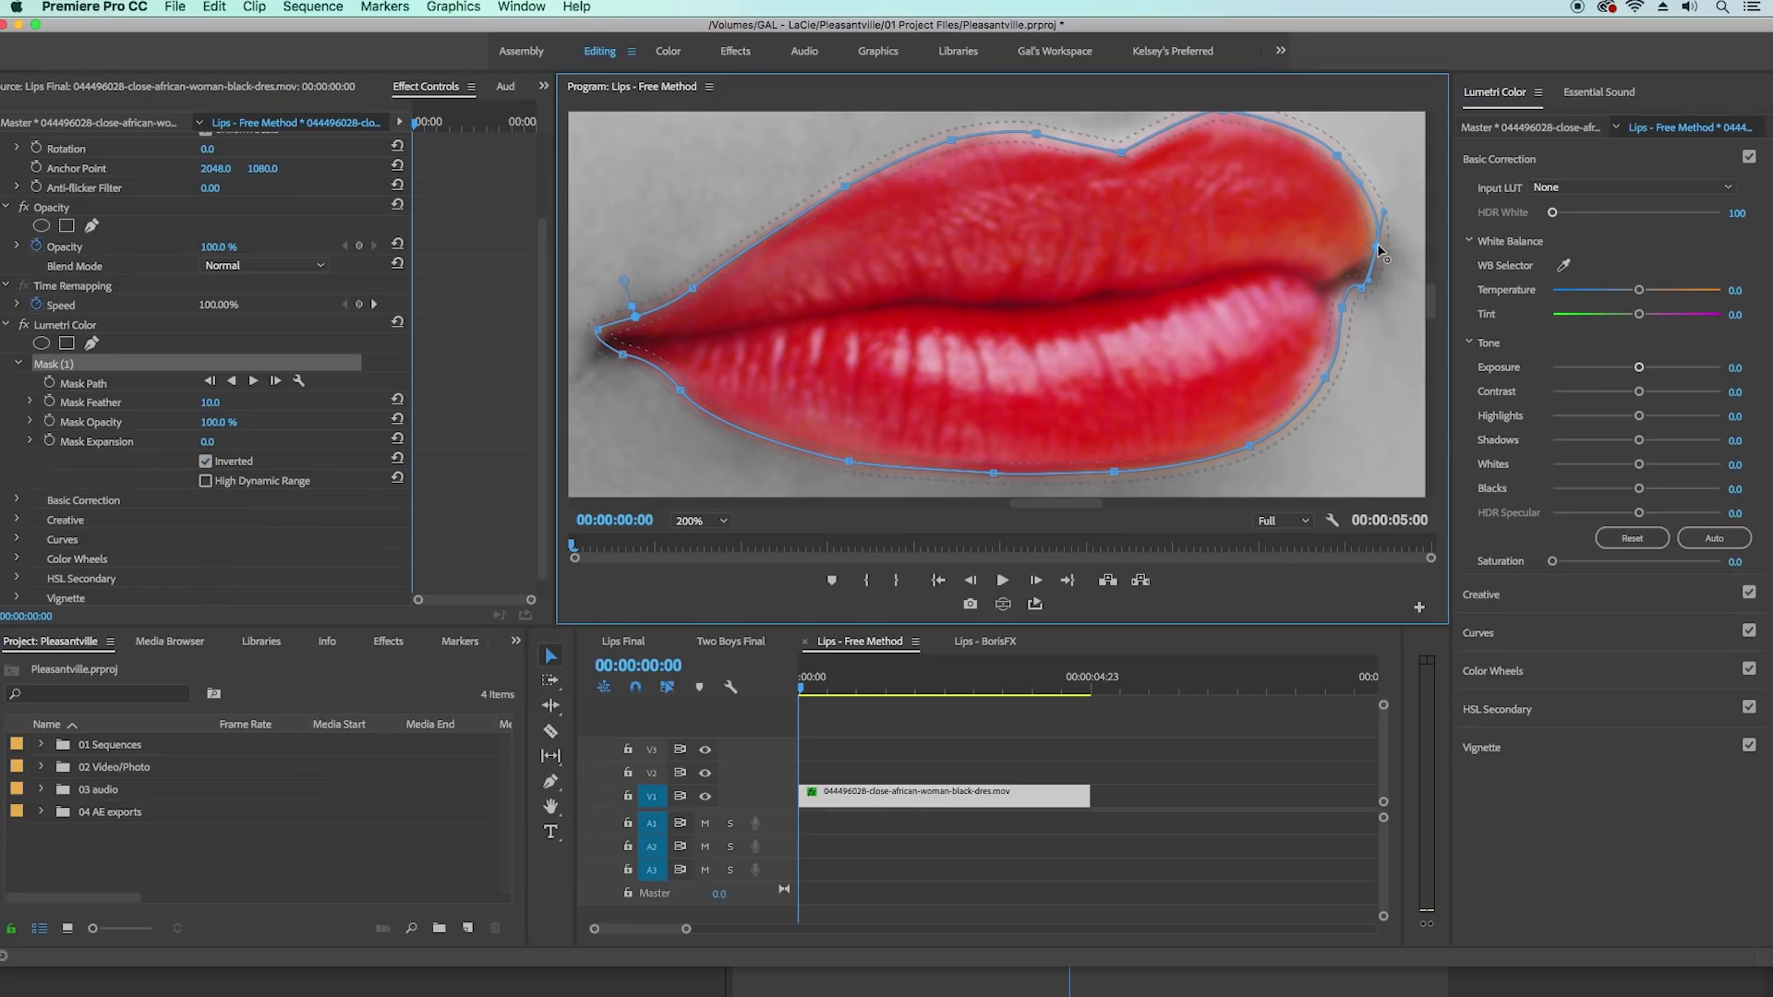
click(211, 403)
key(Return)
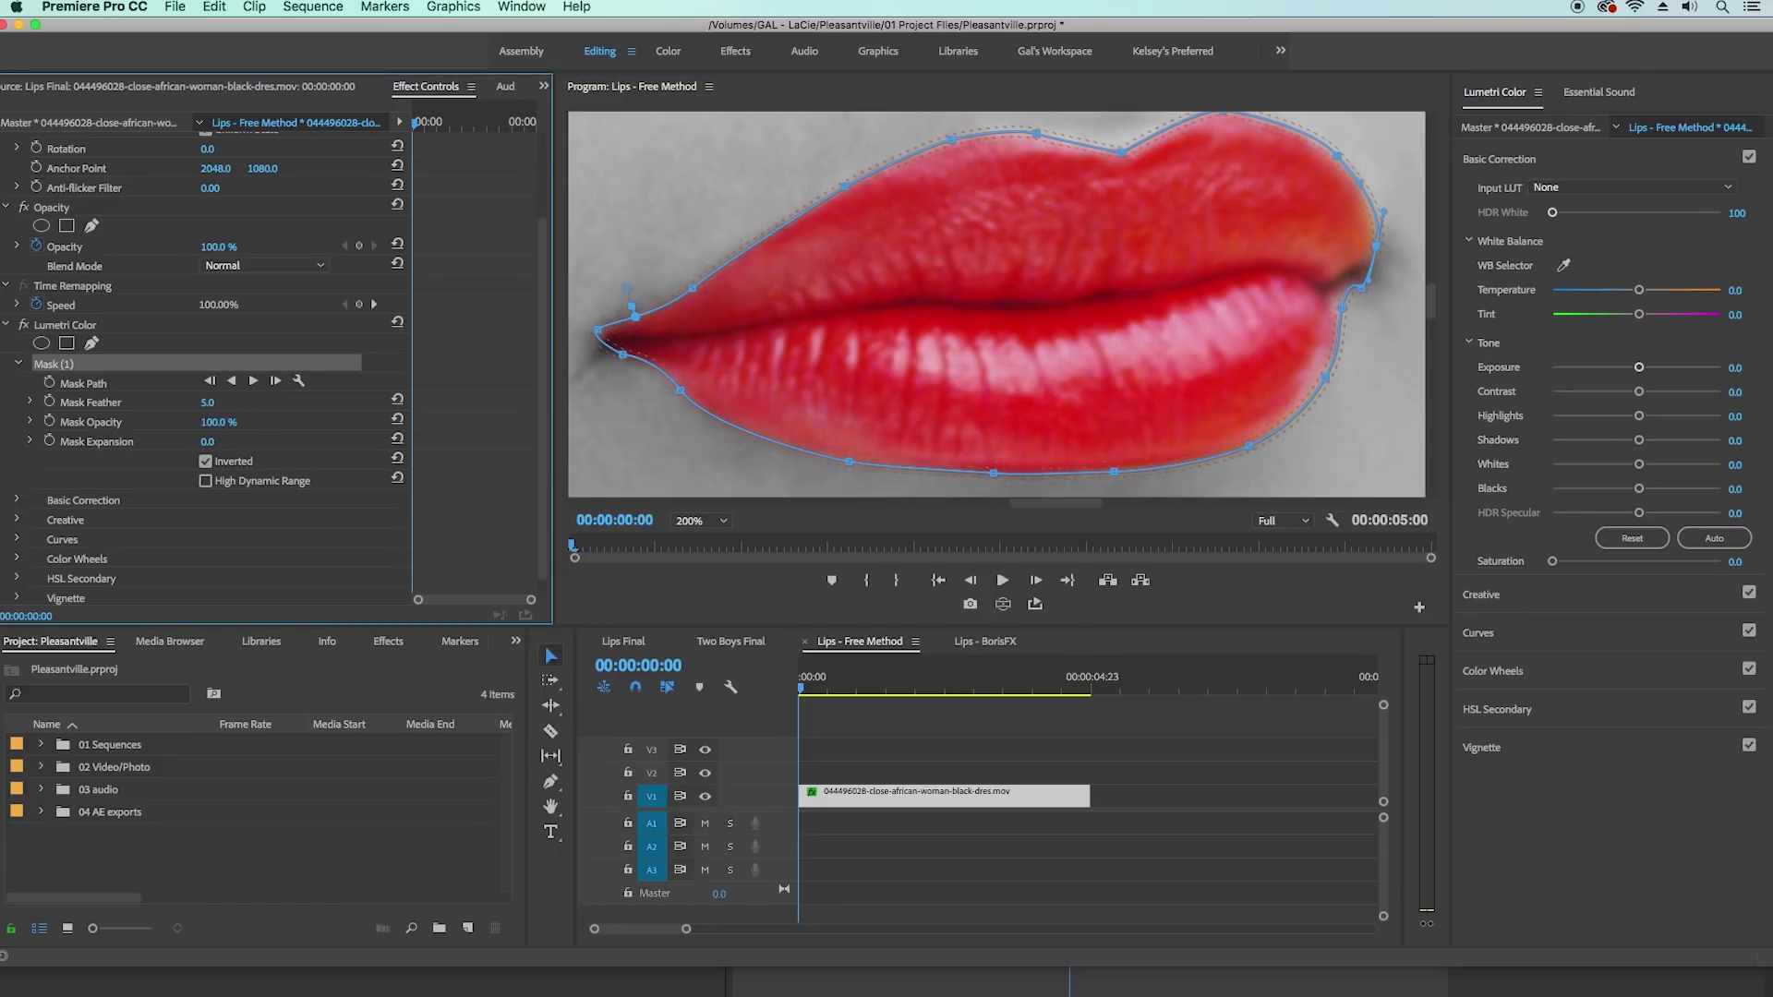
- Add mask points on the lower-right and upper-right edges of the lips
click(1326, 378)
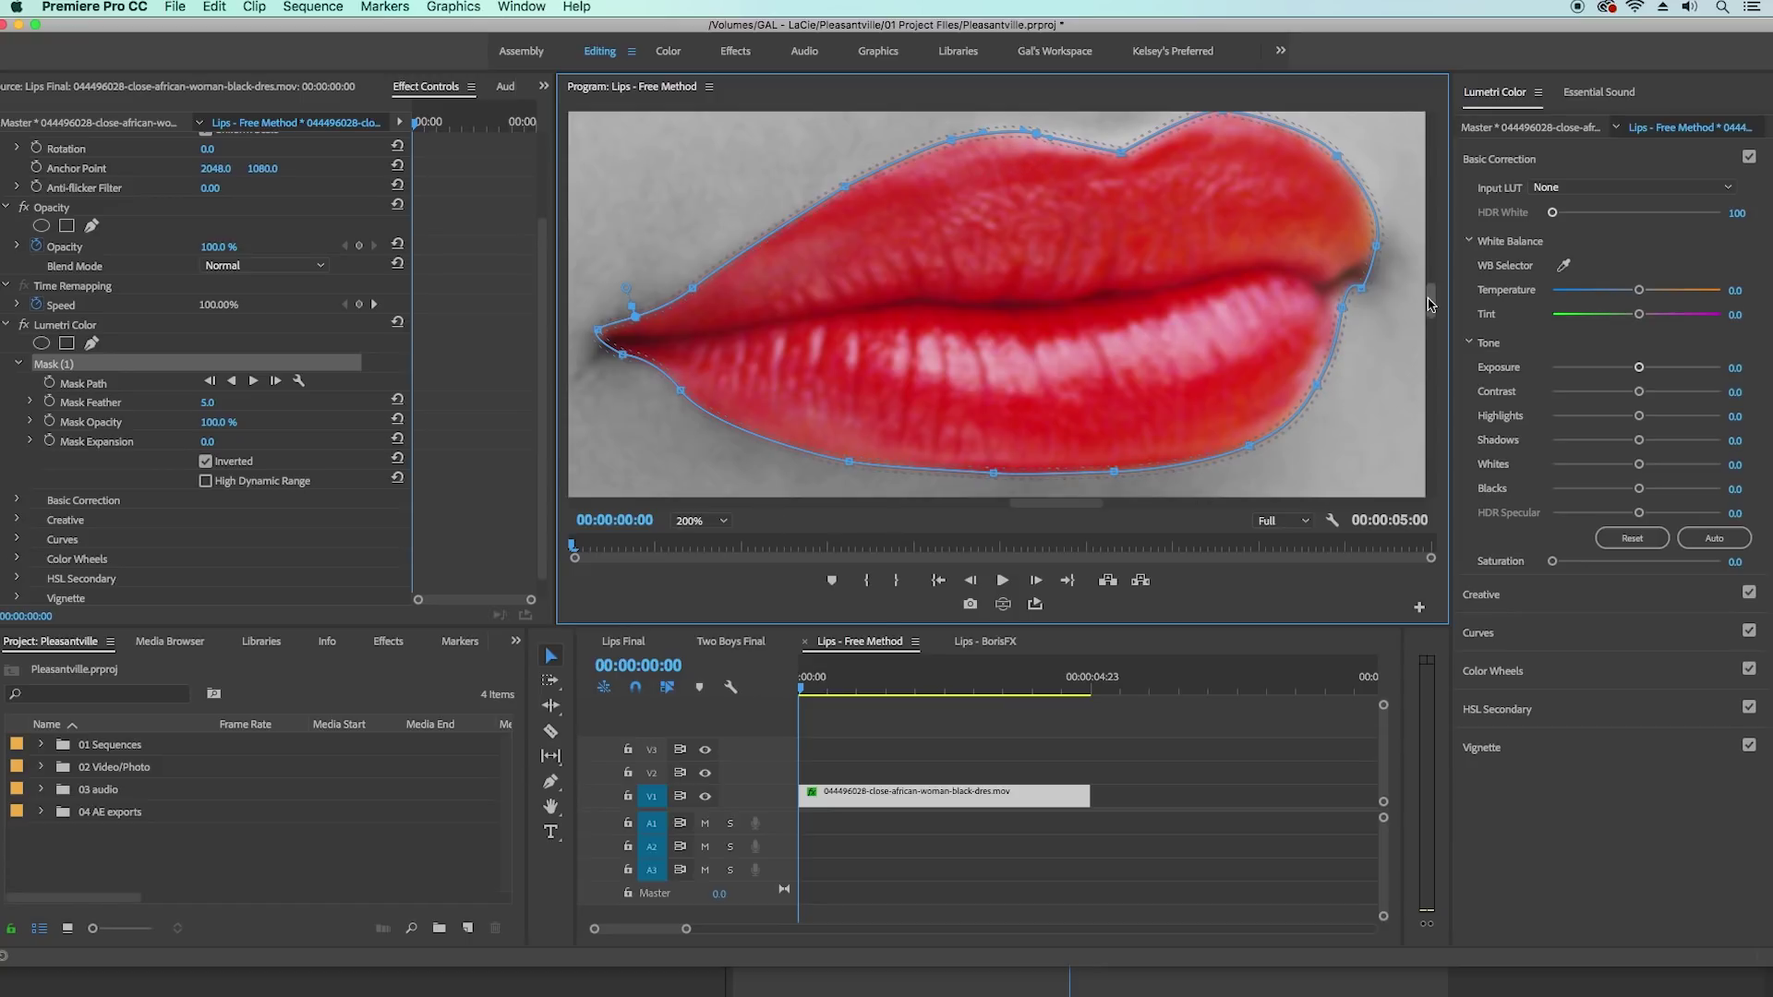
scroll(1407, 282, up, 1)
click(1332, 169)
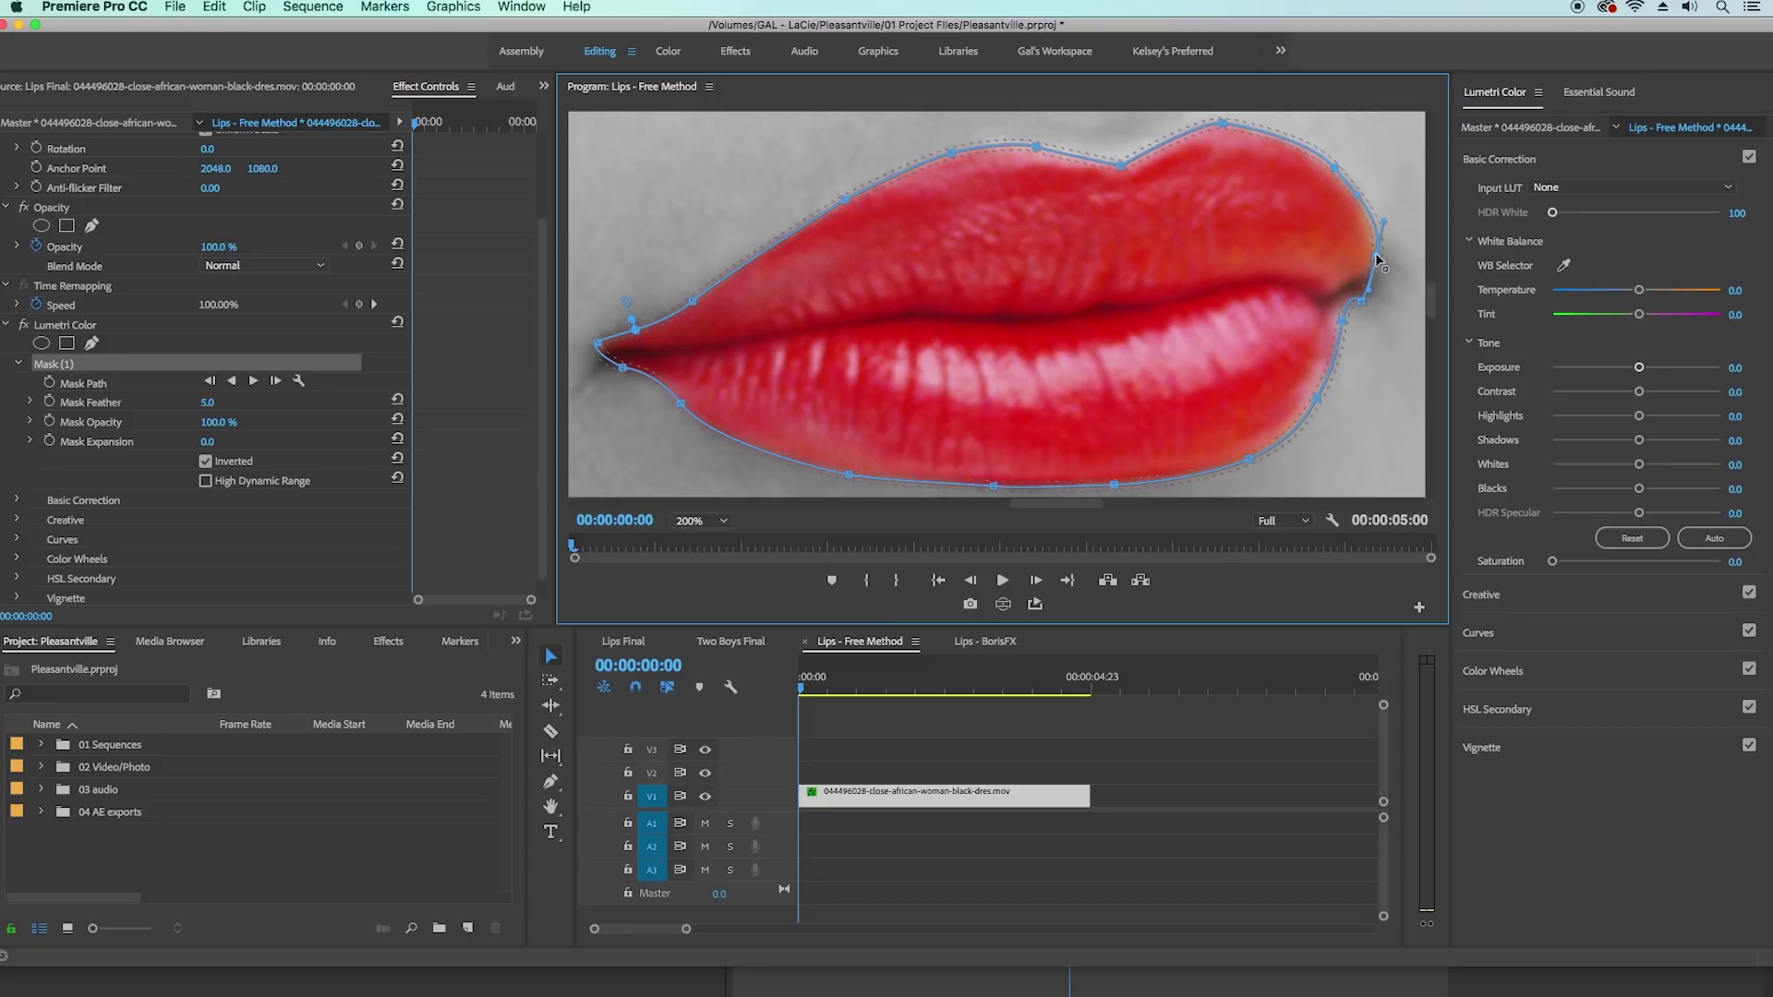
click(702, 520)
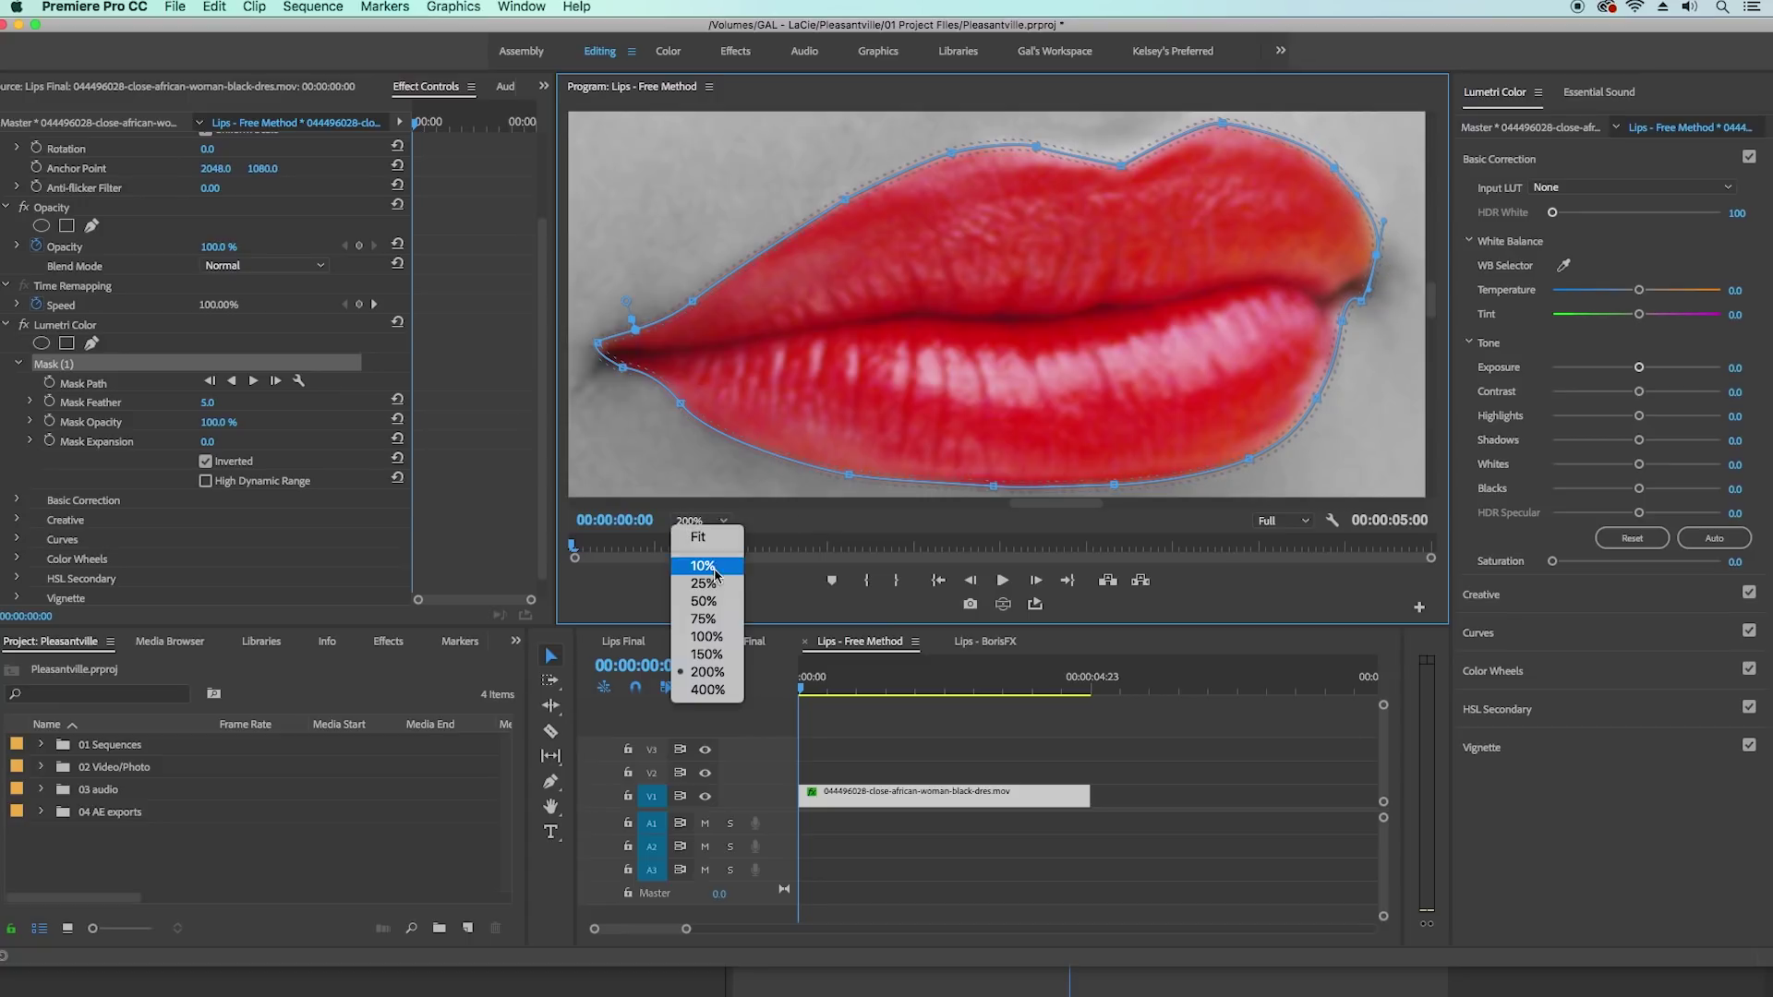
- Fit the frame in the Program monitor and play the clip to spot the mask drifting
click(725, 534)
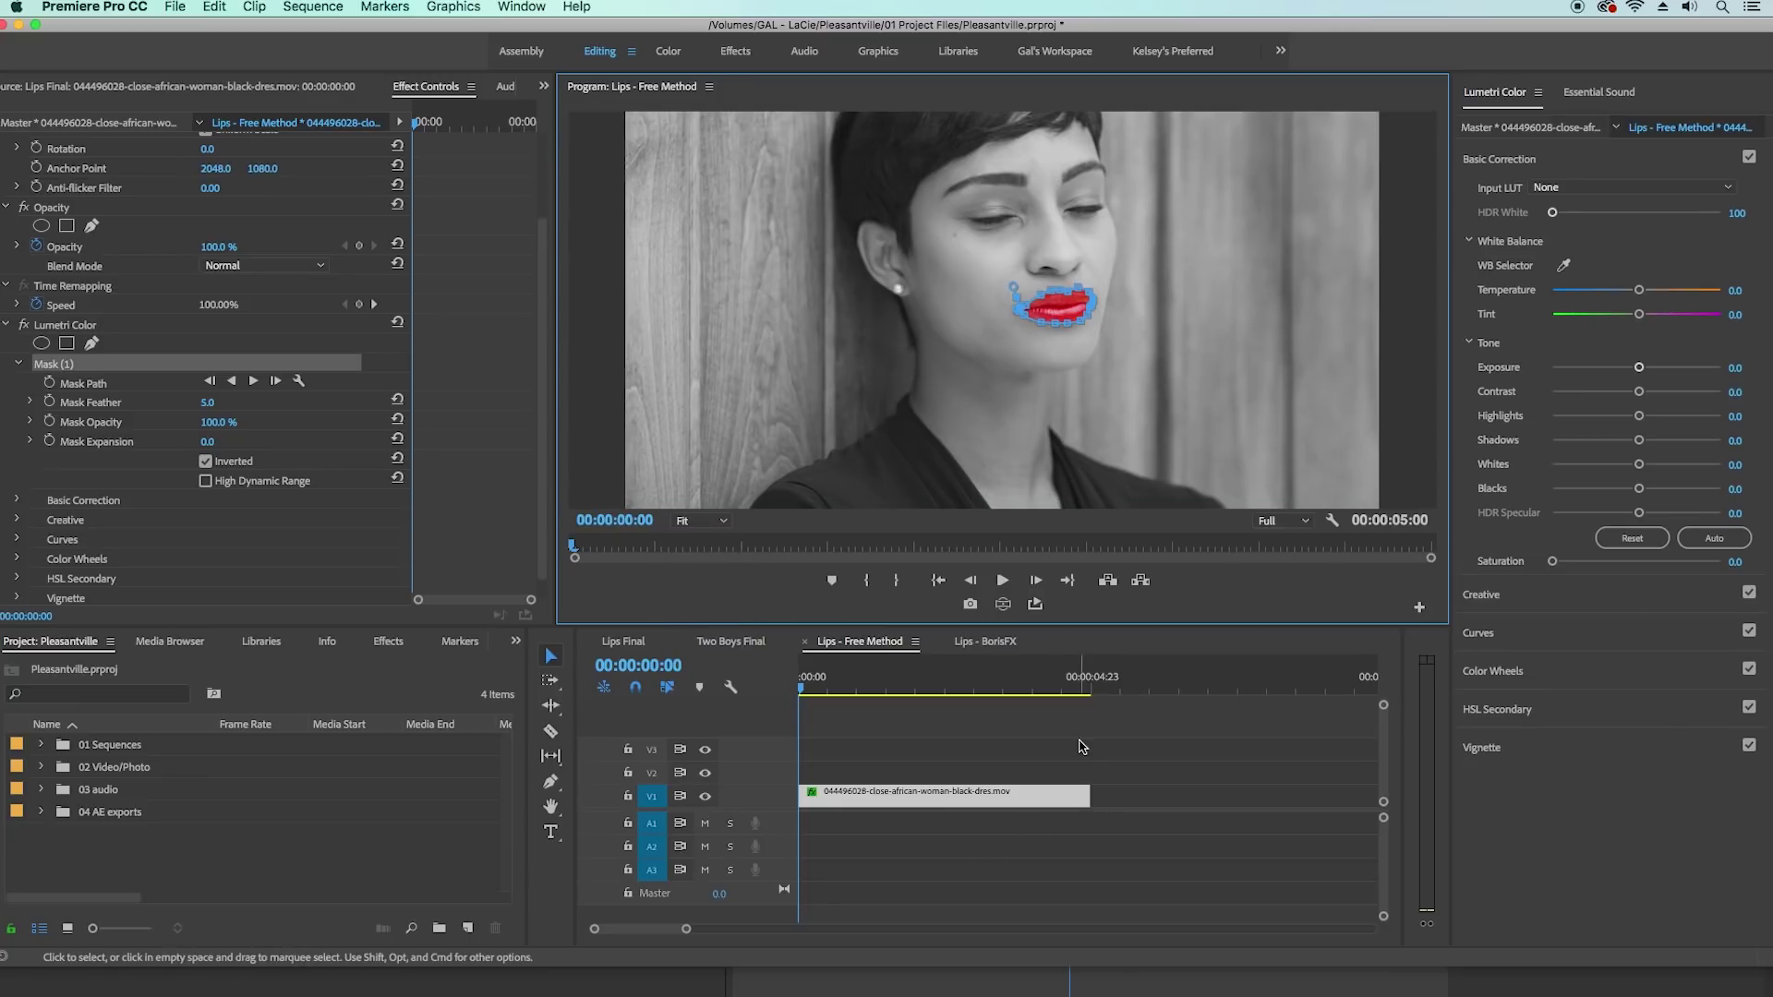
click(1084, 753)
key(space)
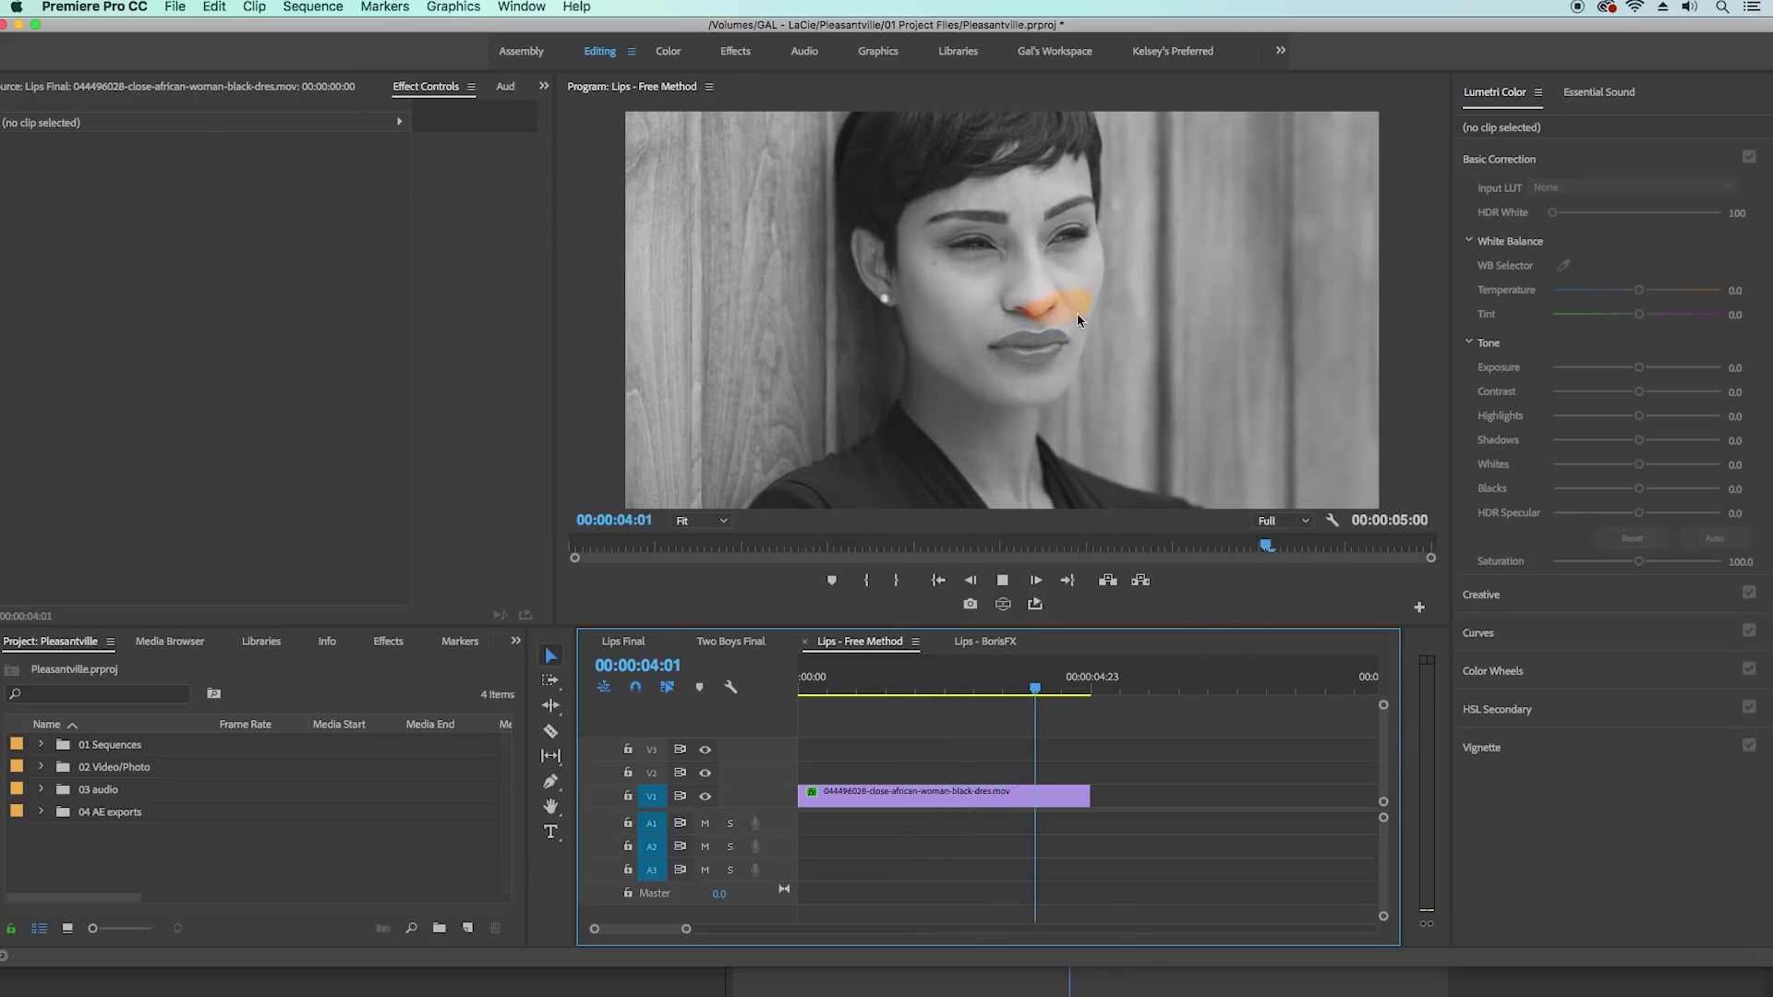
click(1077, 314)
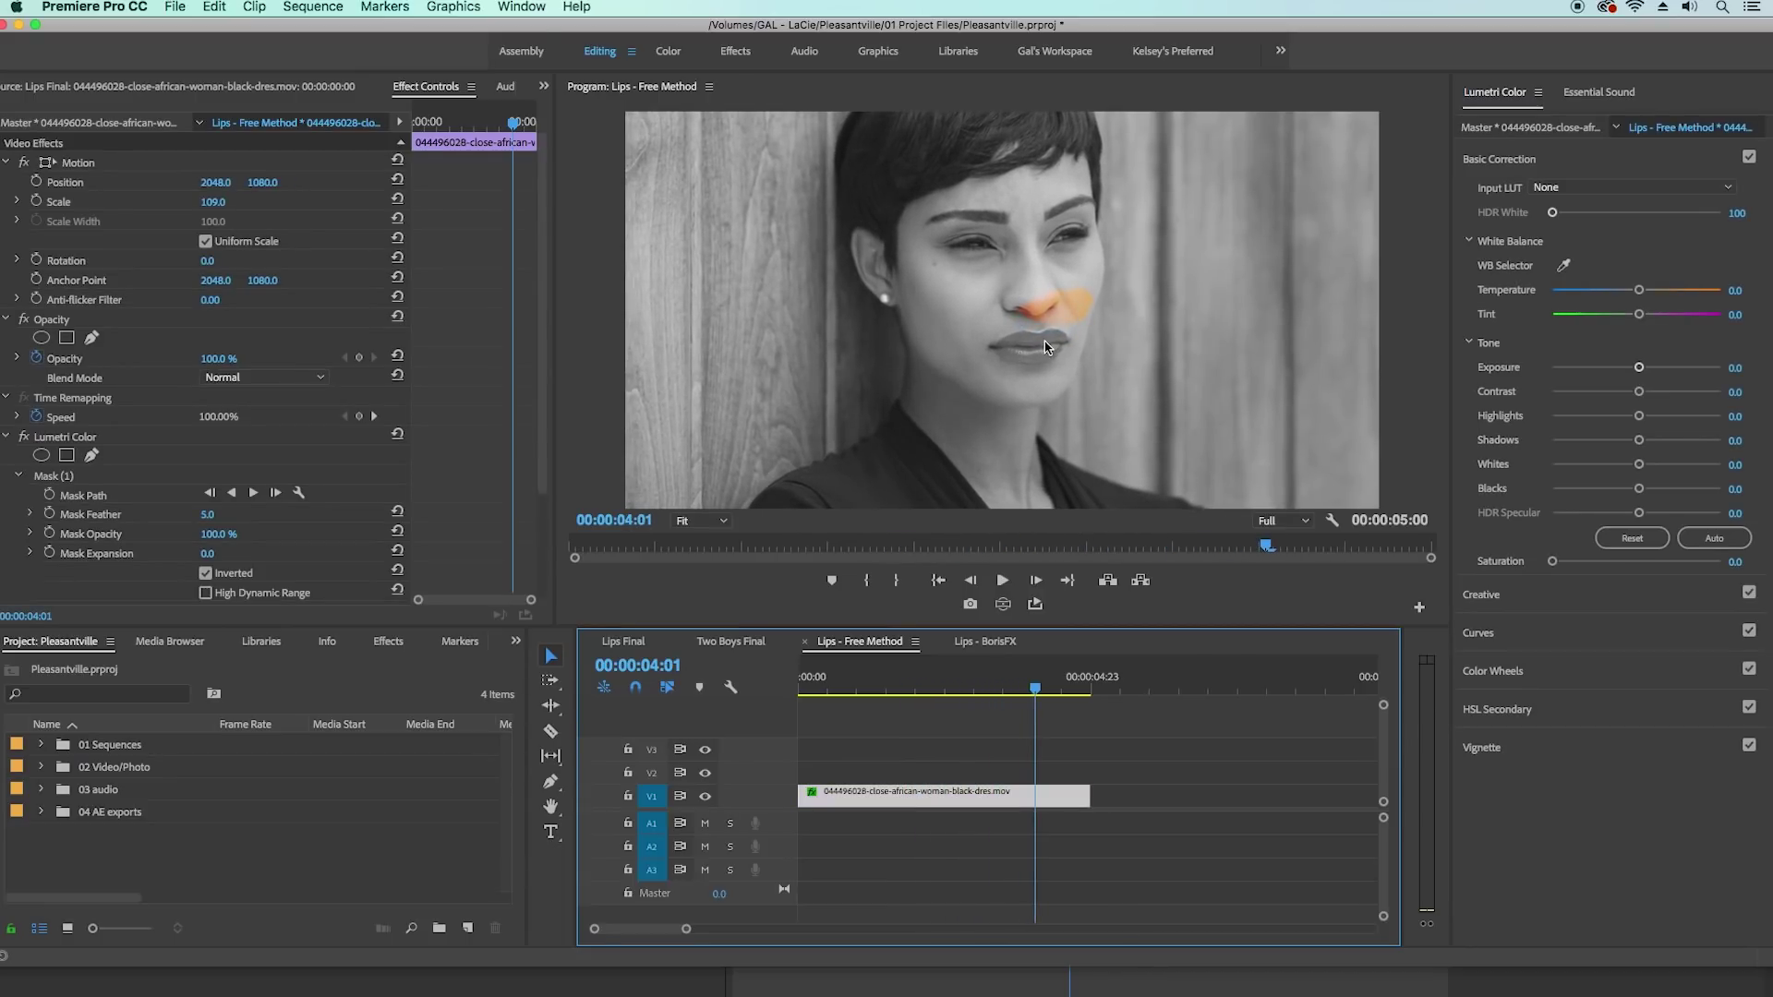
drag(1036, 689, 655, 665)
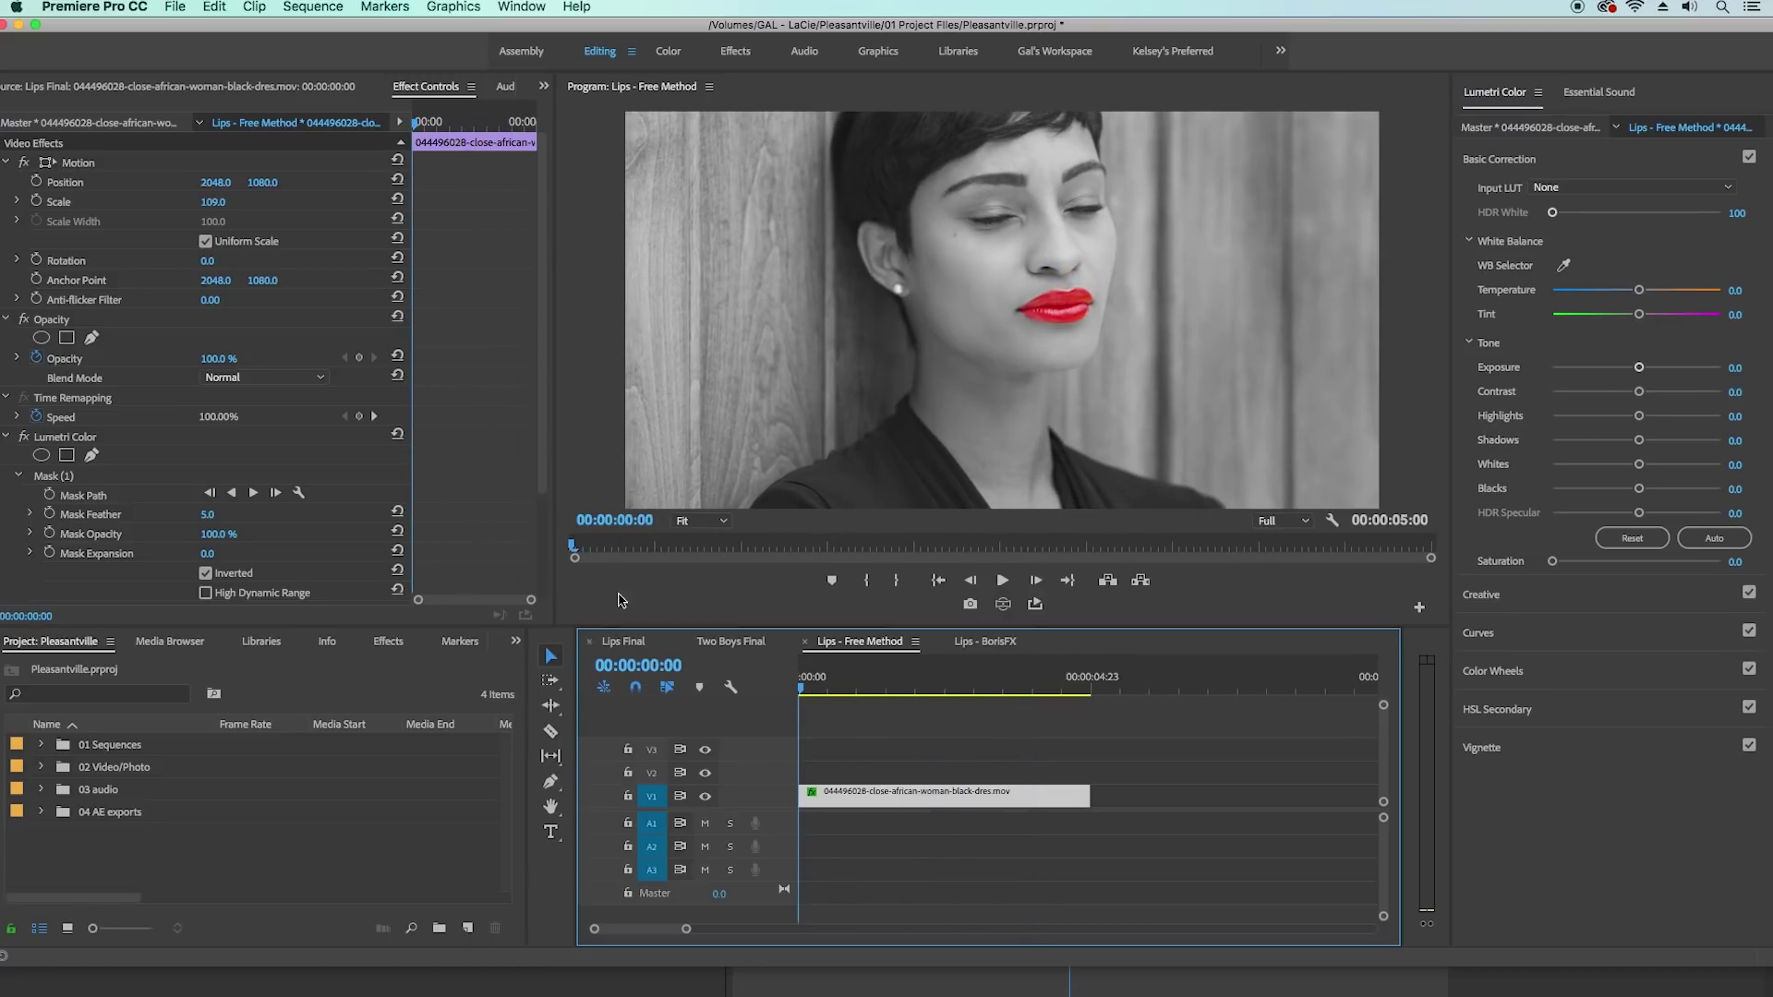
- Select the Mask Path and widen the Effect Controls keyframe area
scroll(134, 477, down, 3)
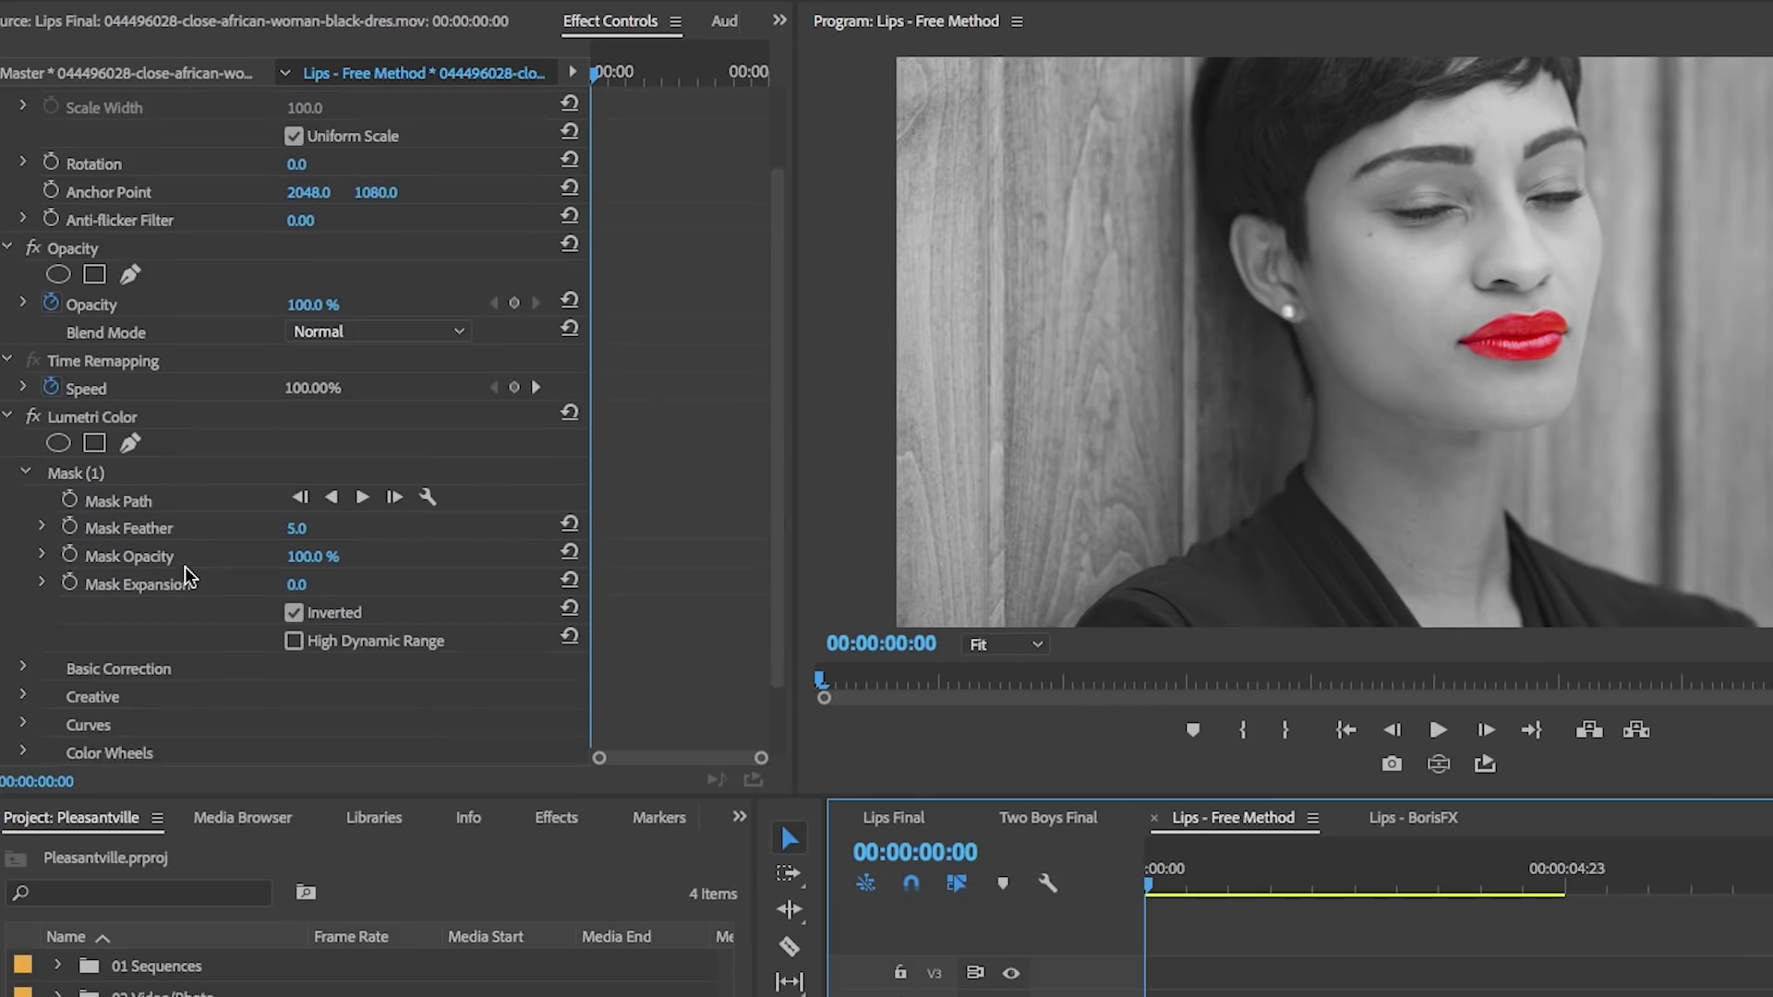
click(85, 389)
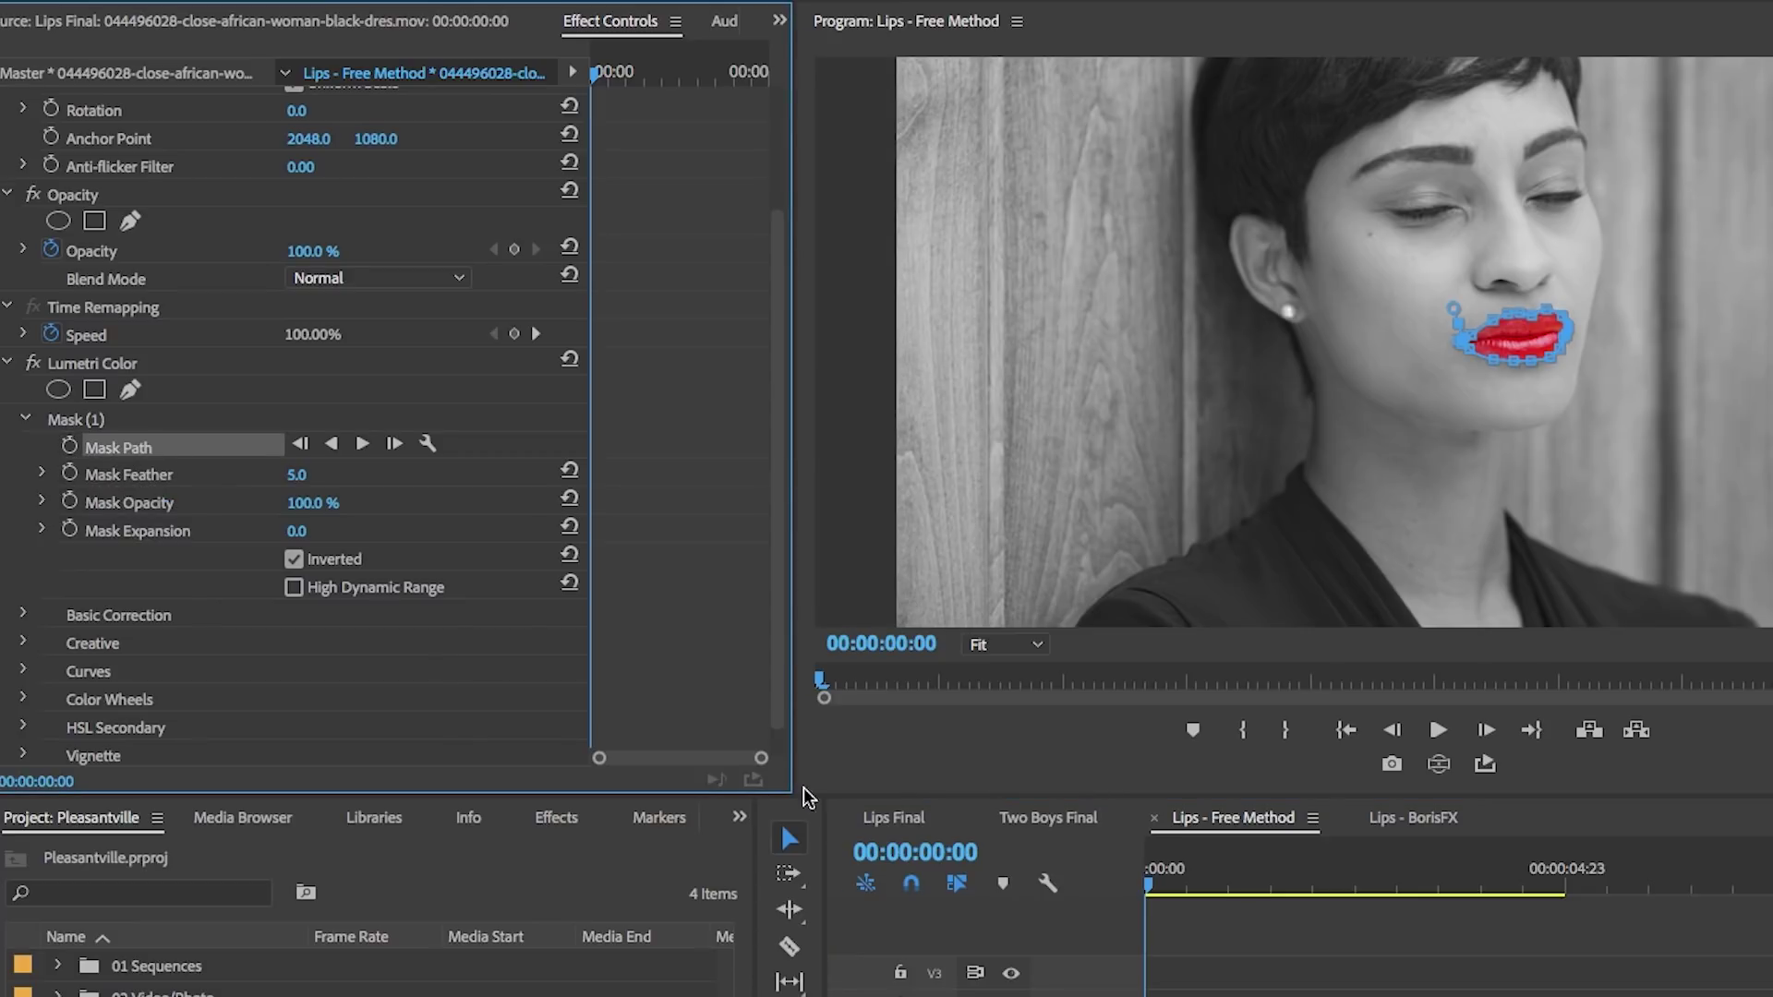
drag(792, 720, 866, 720)
drag(646, 714, 603, 710)
- Enable Mask Path keyframing, zoom to 150% on the lips, and track the mask forward to 00:00:04:23
click(67, 447)
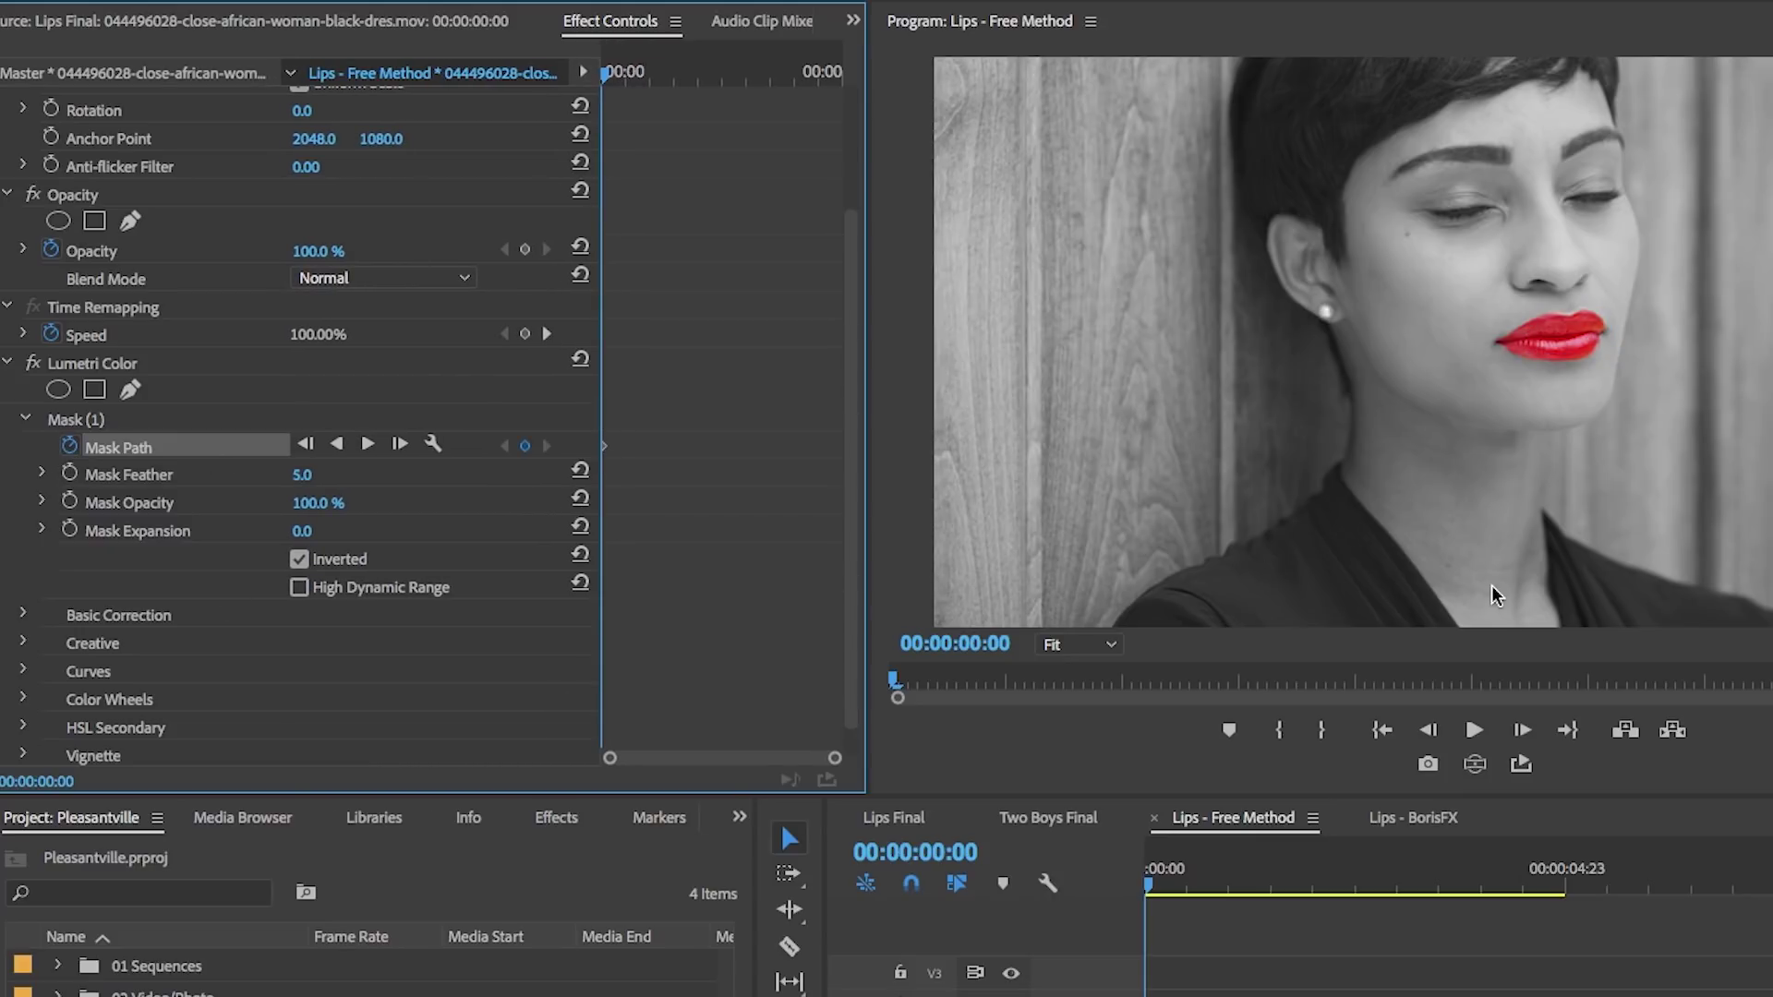
click(1089, 650)
click(1099, 836)
drag(1415, 632, 1500, 632)
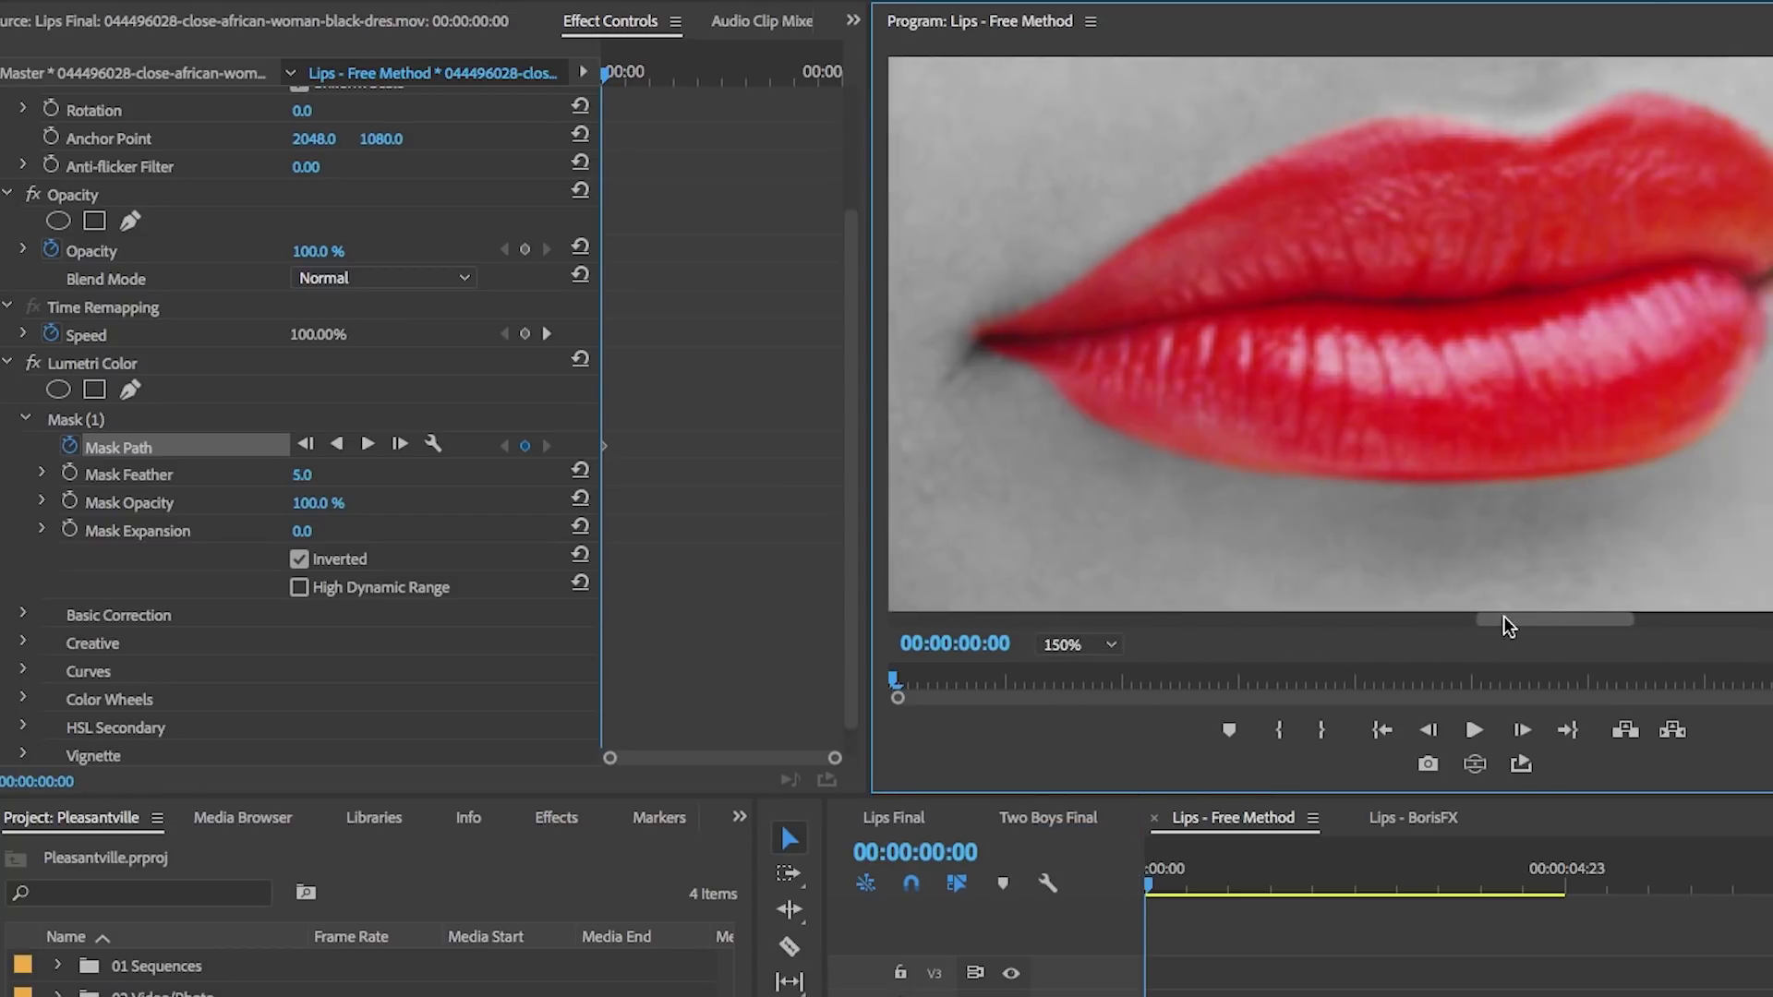
click(368, 444)
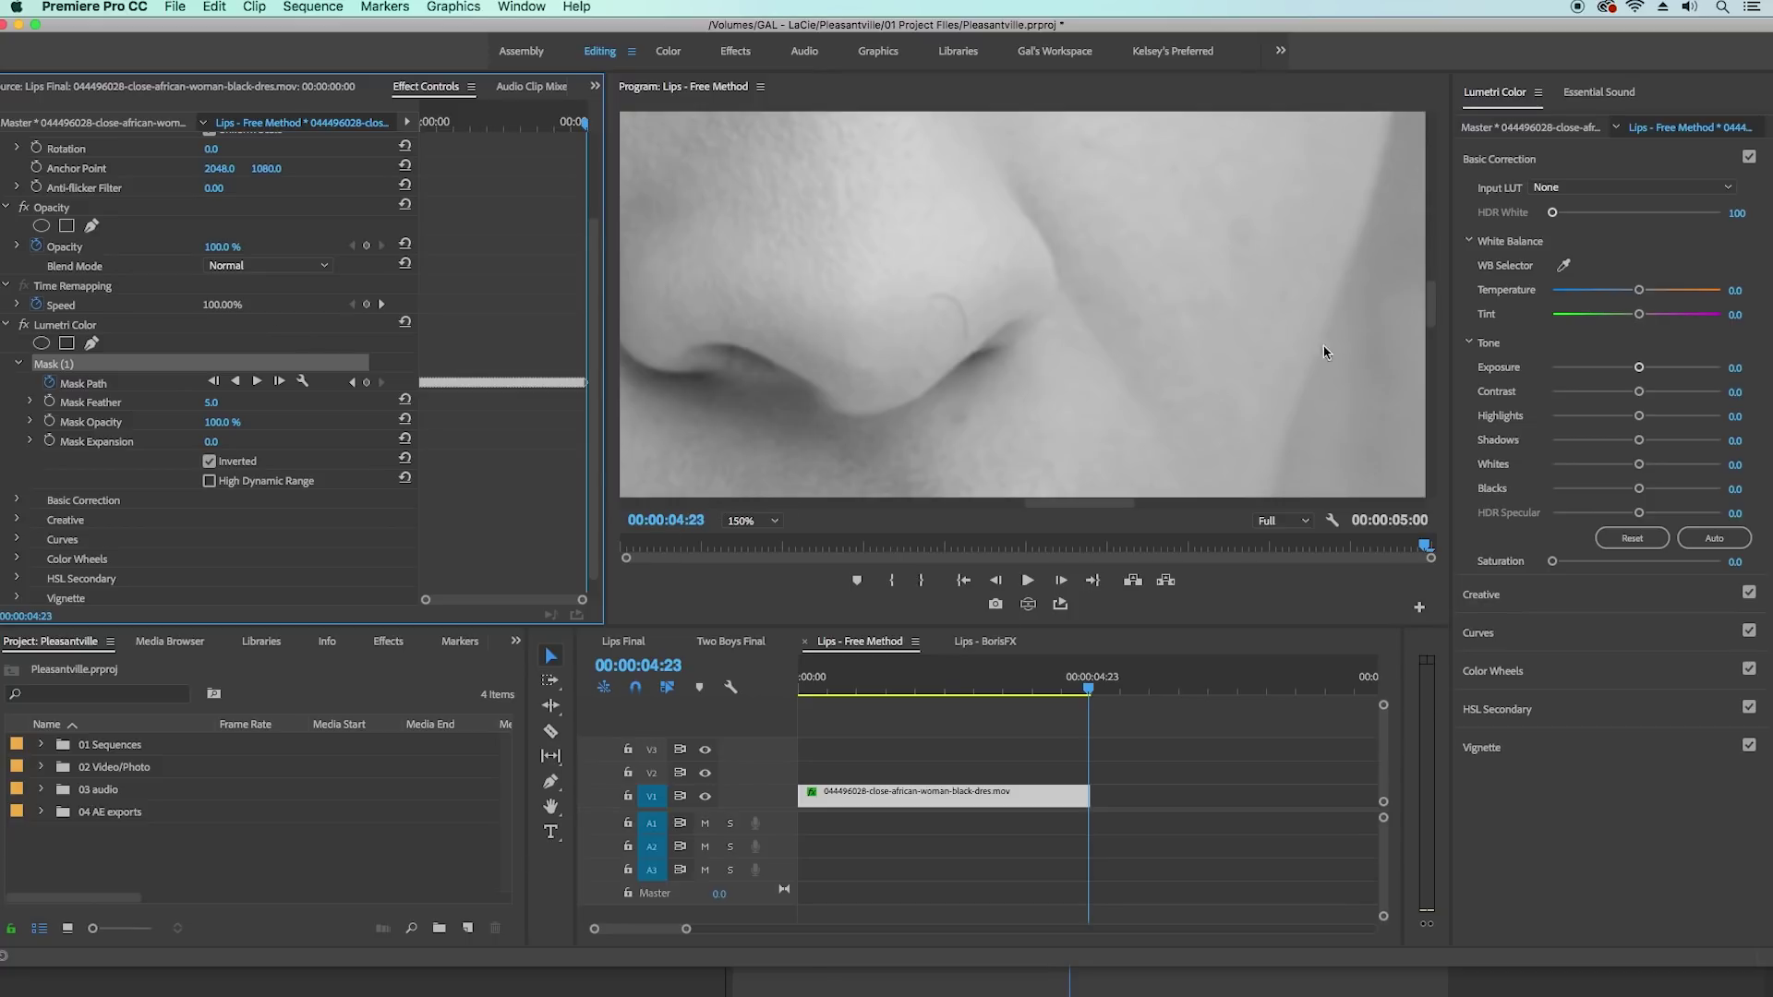
- Scrub the tracked mask at 04:07, frame 9 and frame 17 with the preview at 100%
drag(1431, 306, 1431, 346)
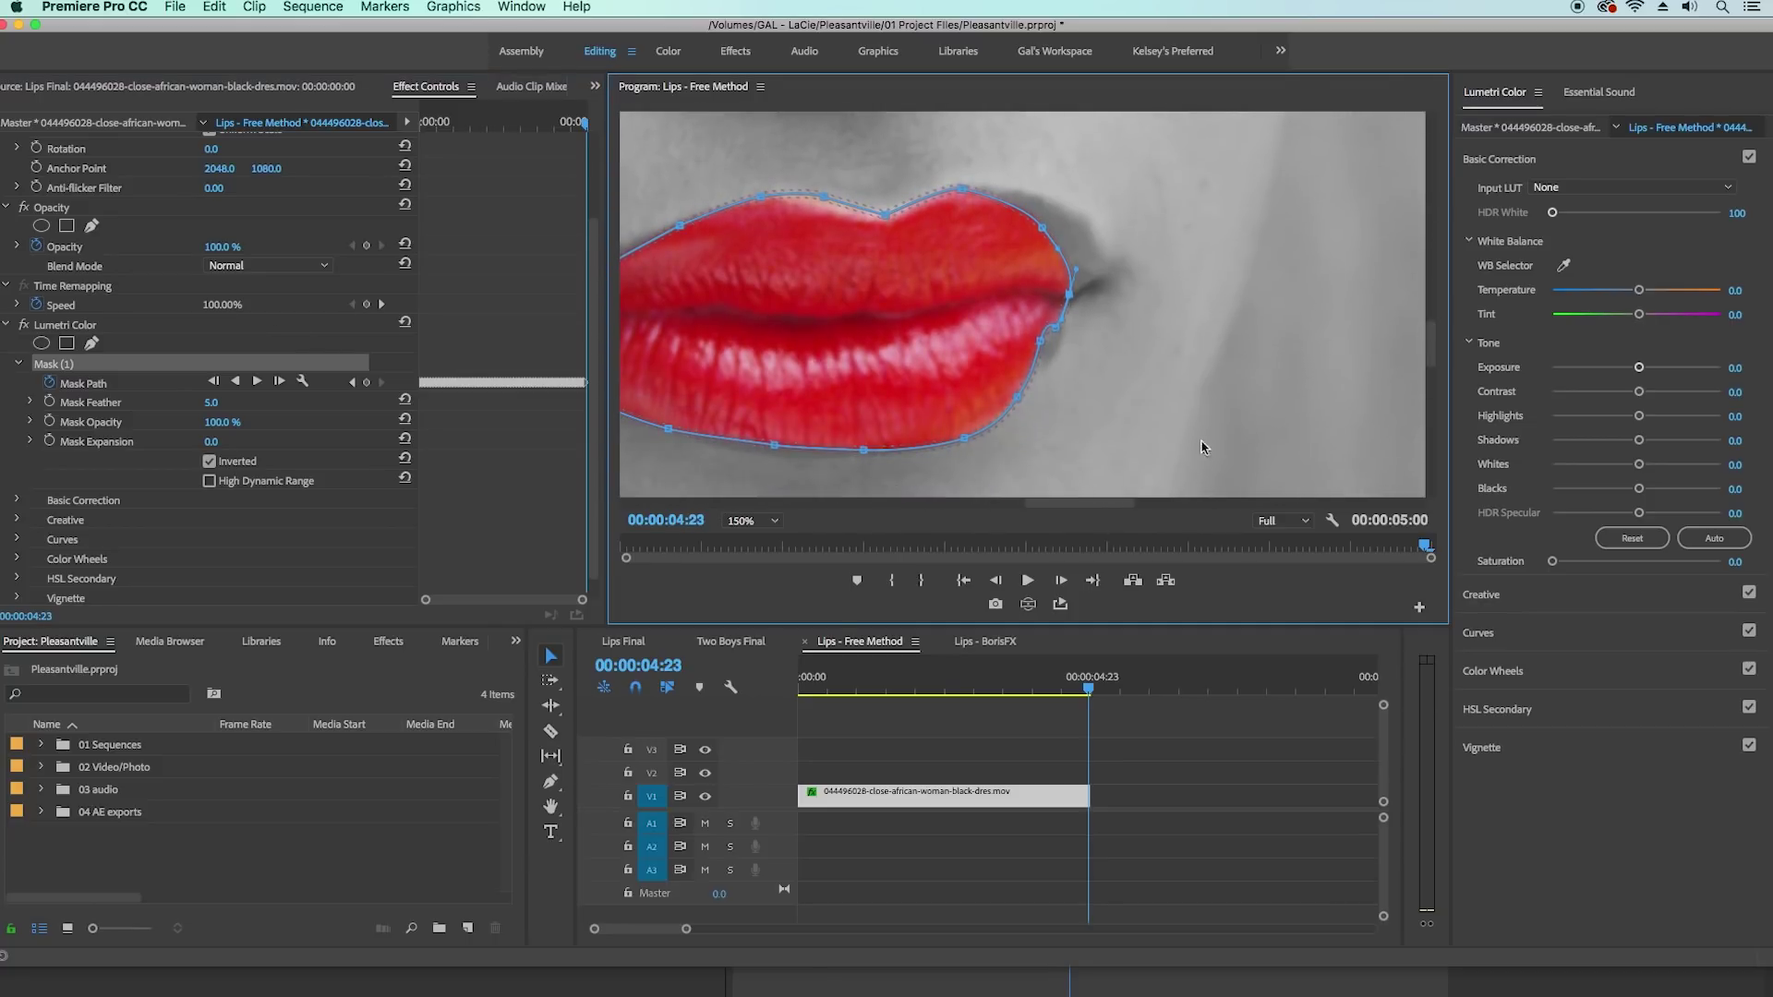
drag(1097, 506, 1072, 506)
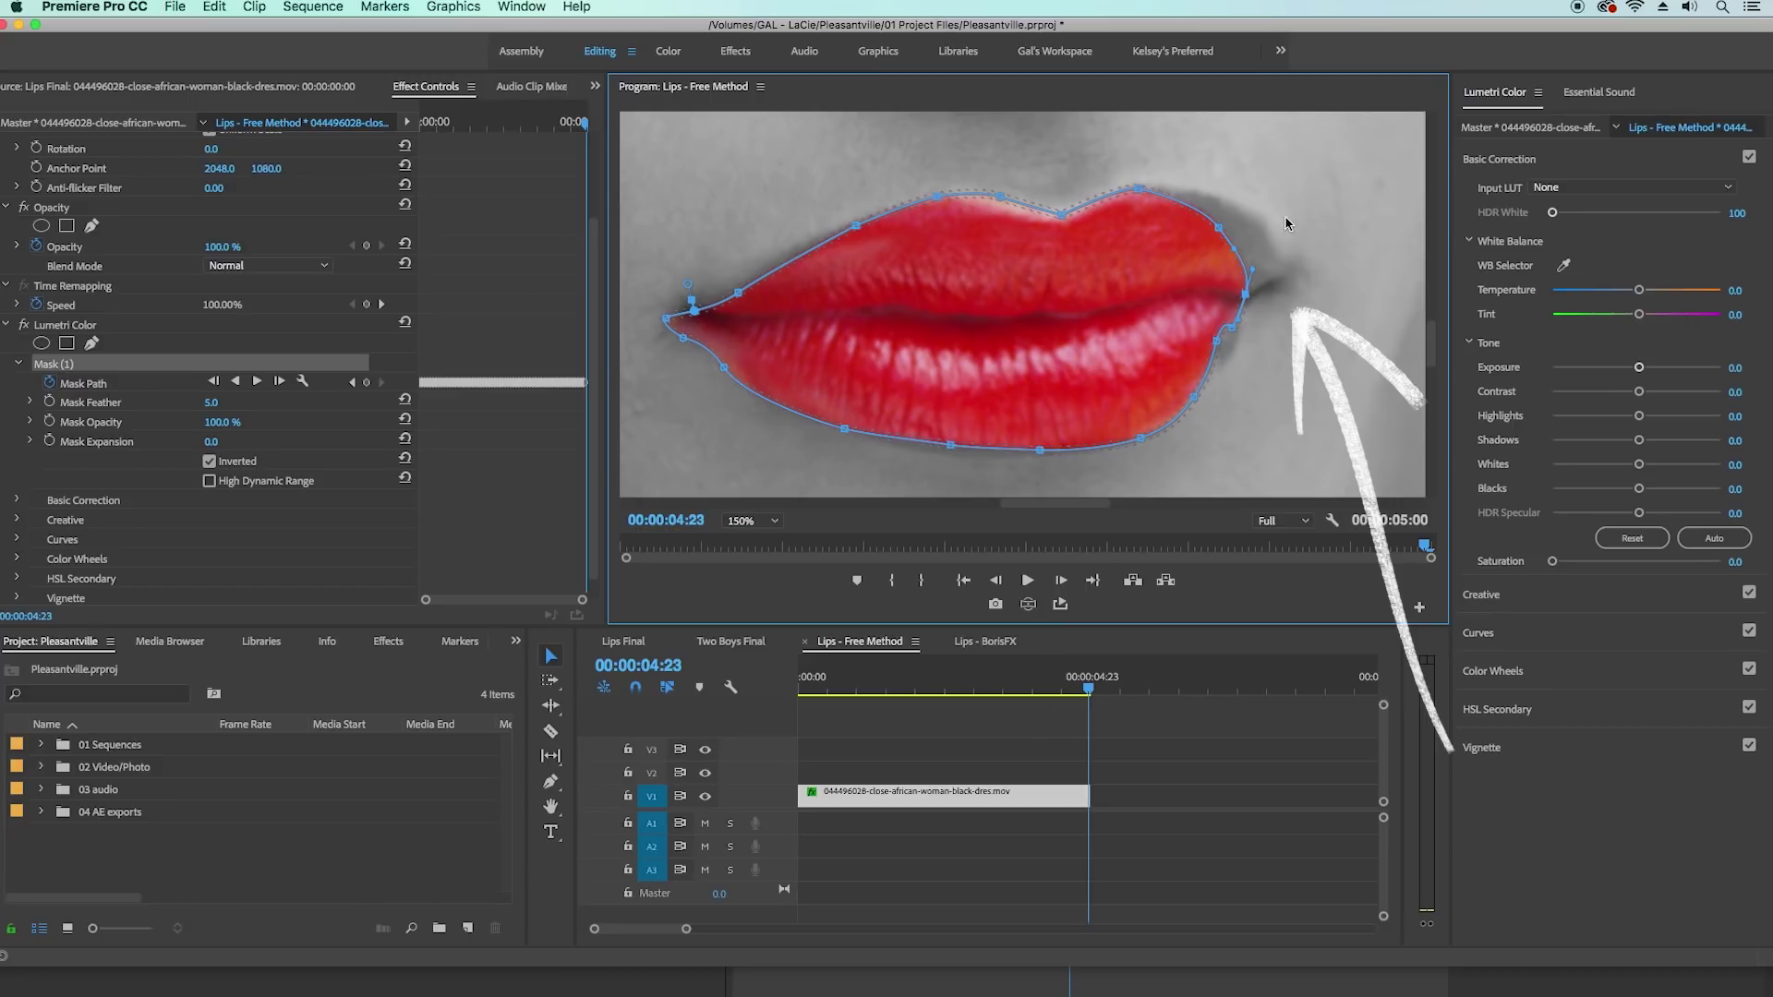
drag(1088, 690, 1050, 690)
drag(583, 601, 455, 605)
mouse_move(461, 124)
mouse_down()
mouse_move(445, 127)
mouse_move(475, 139)
mouse_up()
click(748, 518)
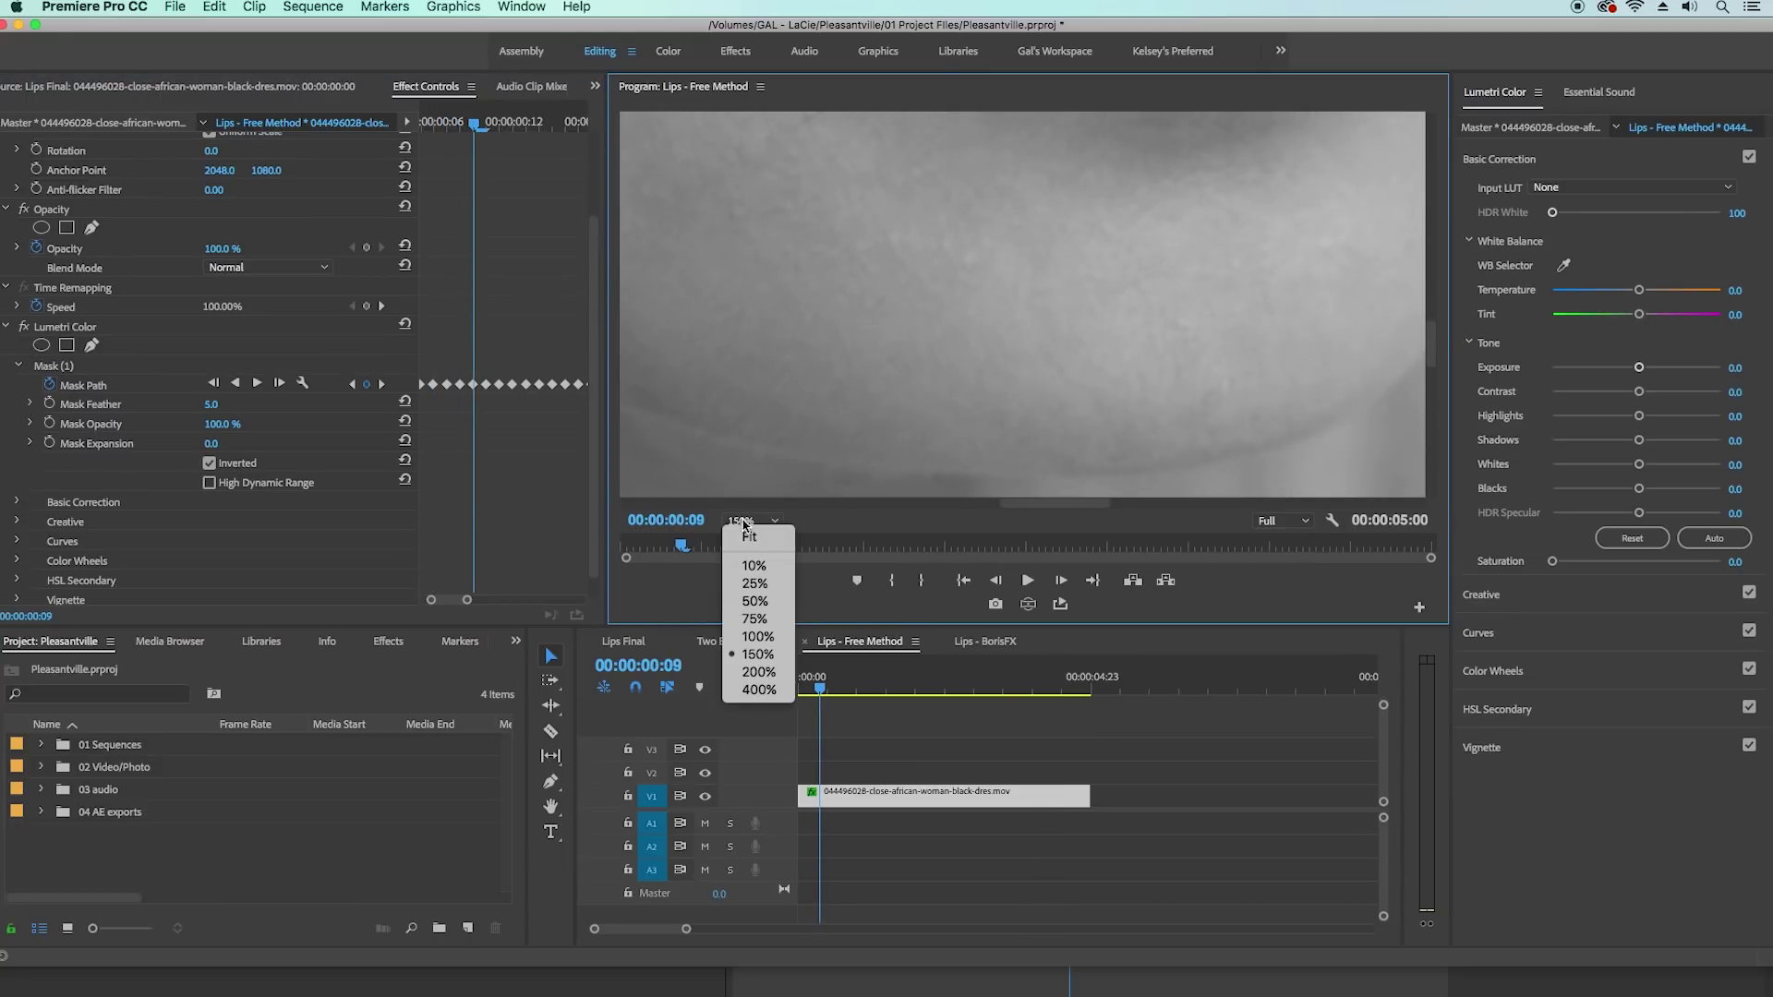
click(759, 637)
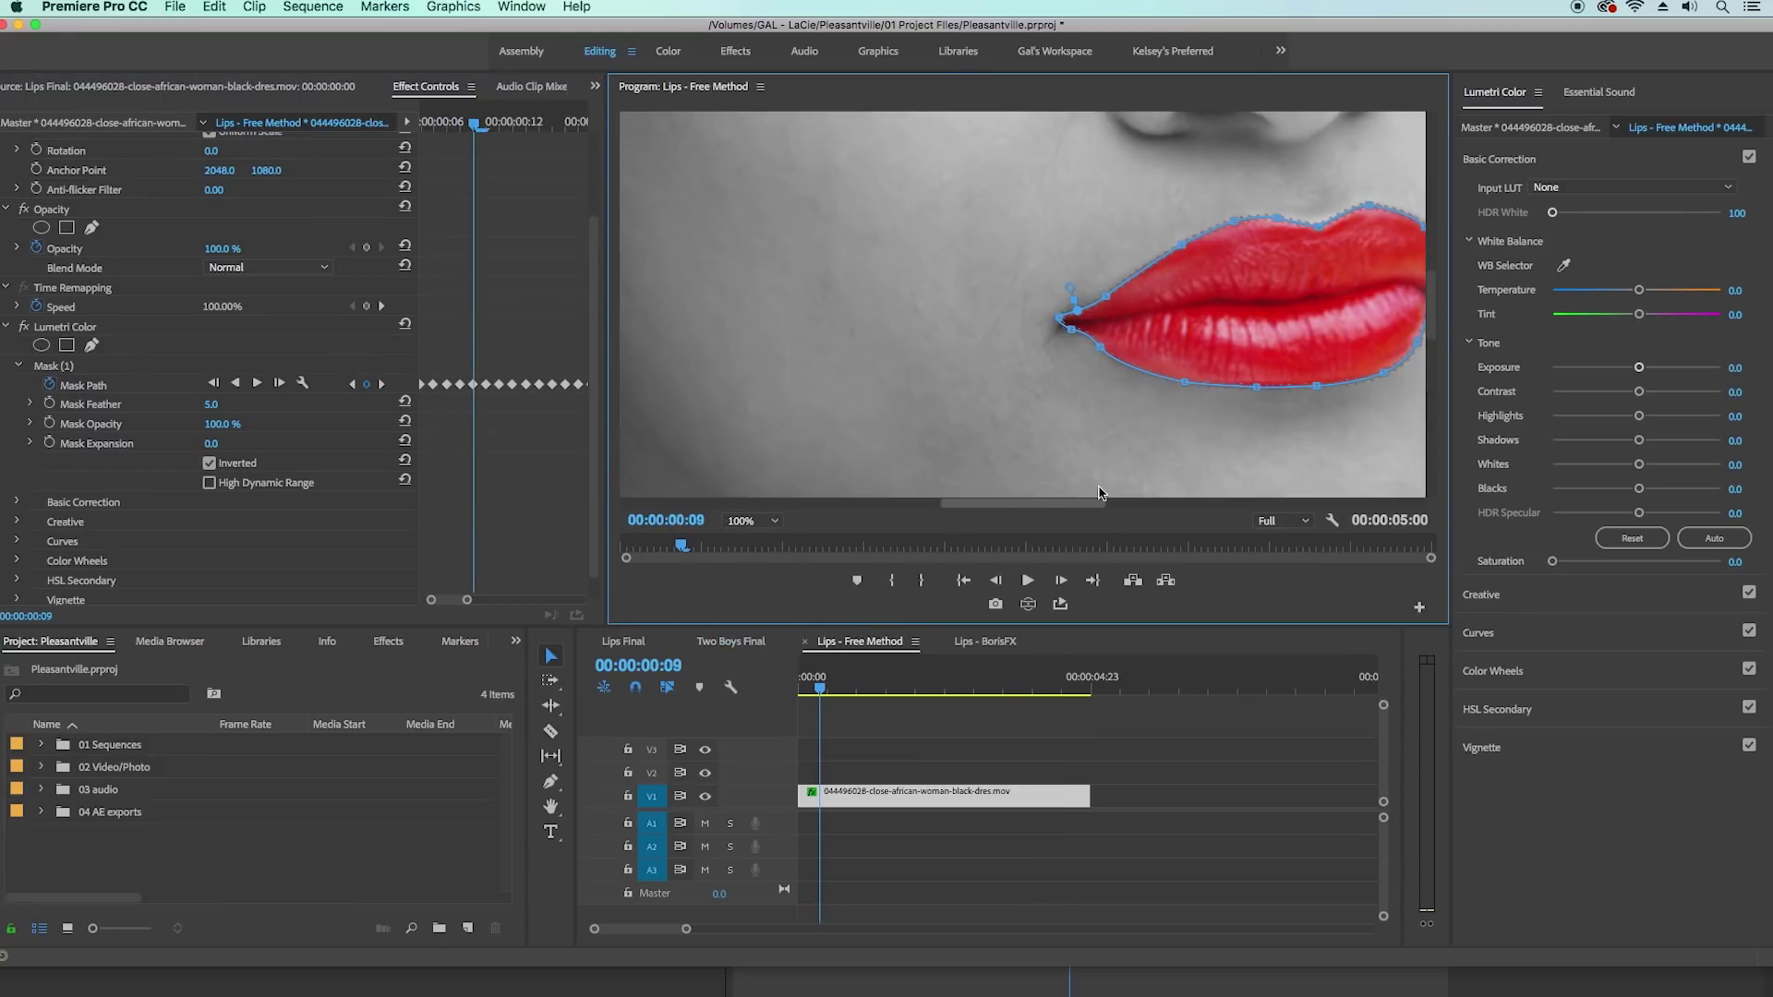
drag(1007, 505, 1068, 511)
drag(475, 123, 555, 148)
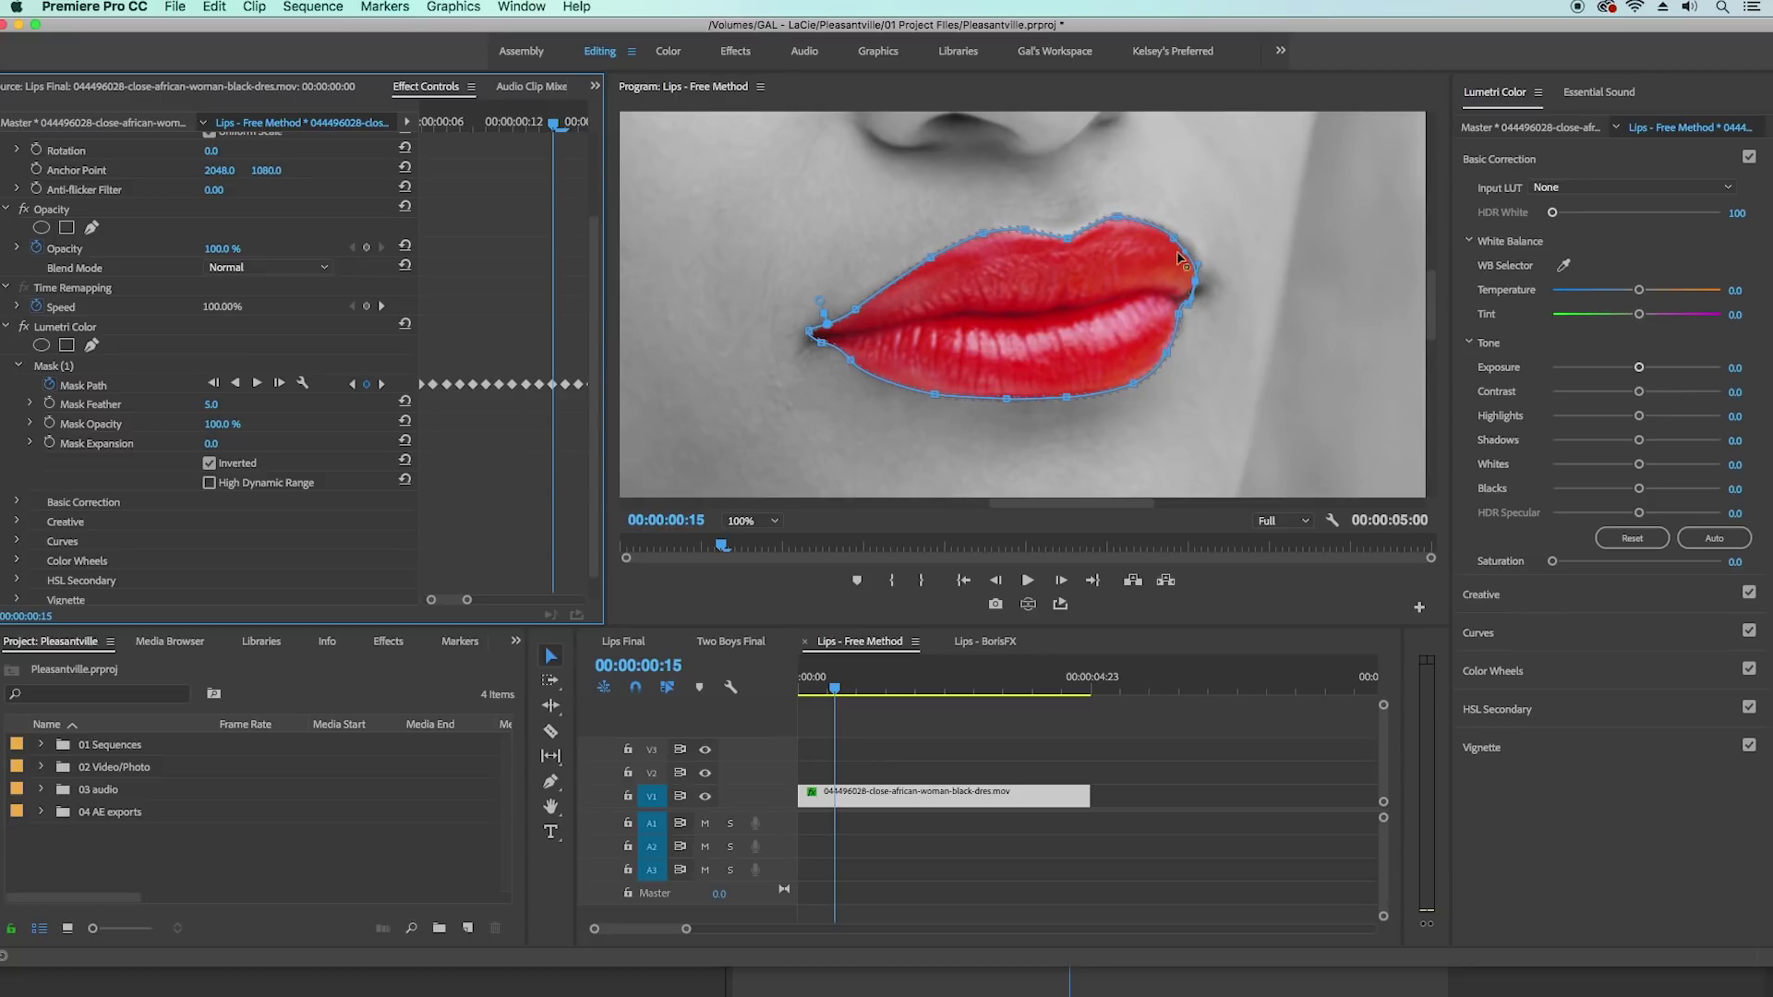
drag(562, 108, 582, 129)
- Back at frame 2, select Mask (1) and drag its right vertex onto the mouth corner
click(1247, 316)
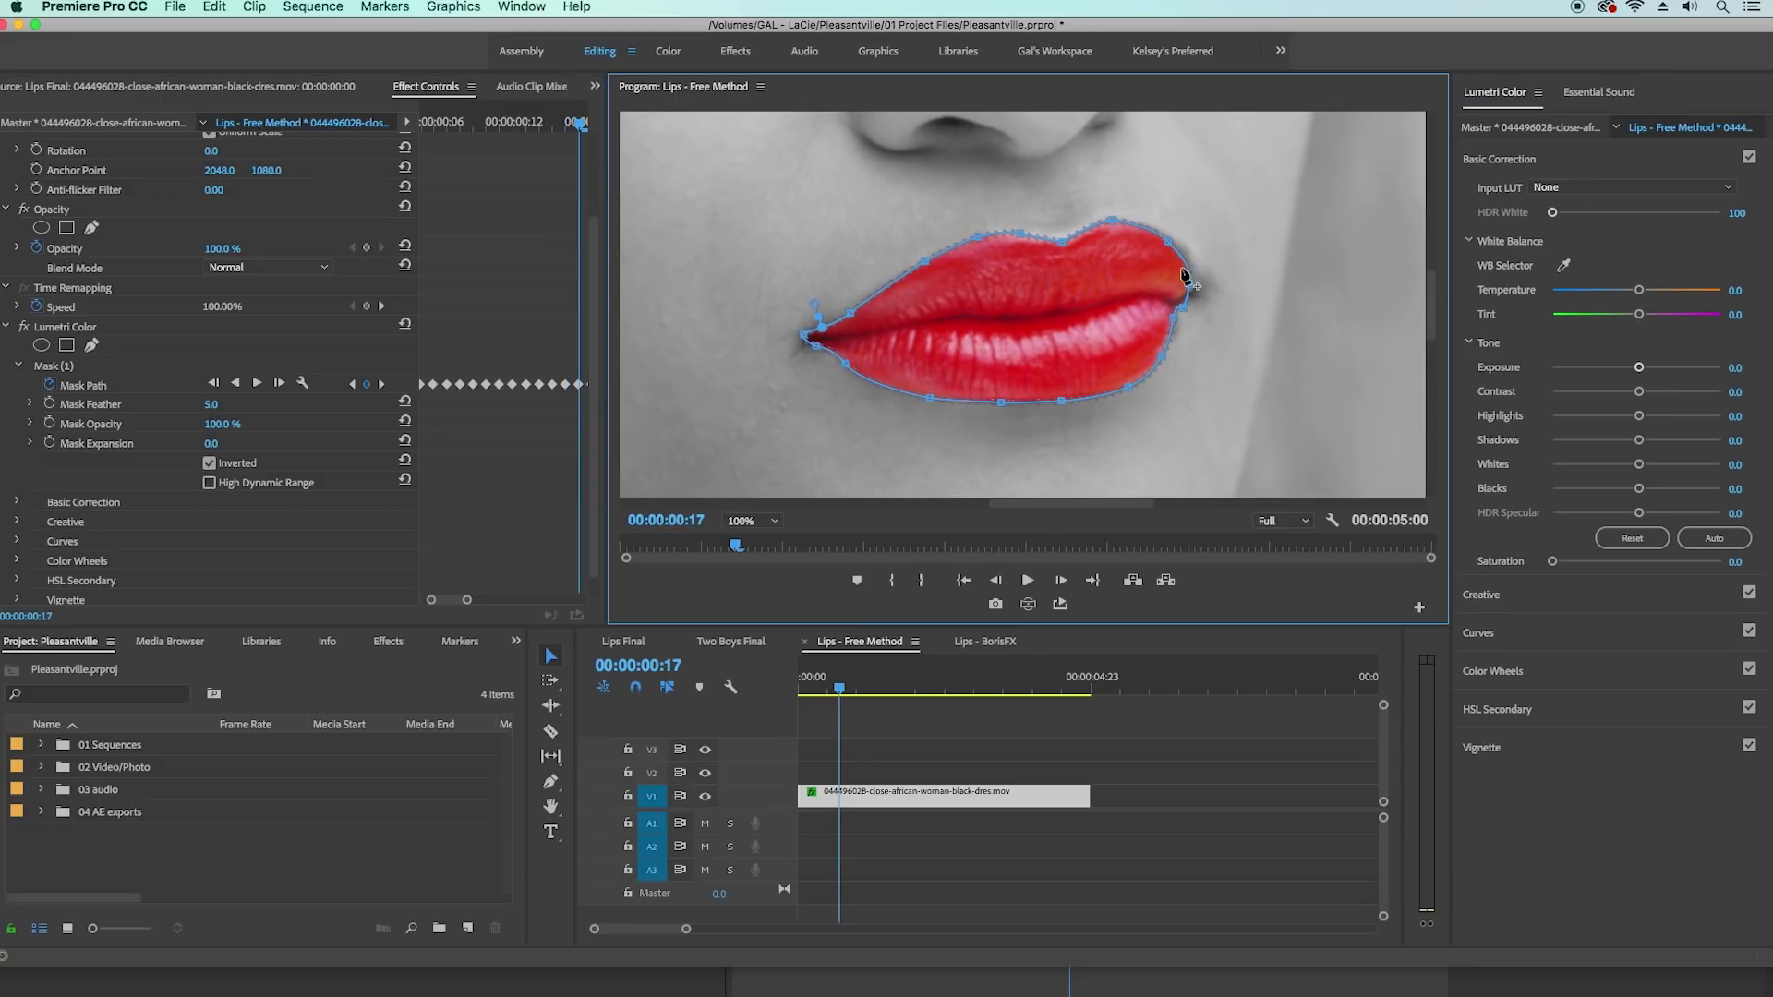
drag(459, 602, 469, 605)
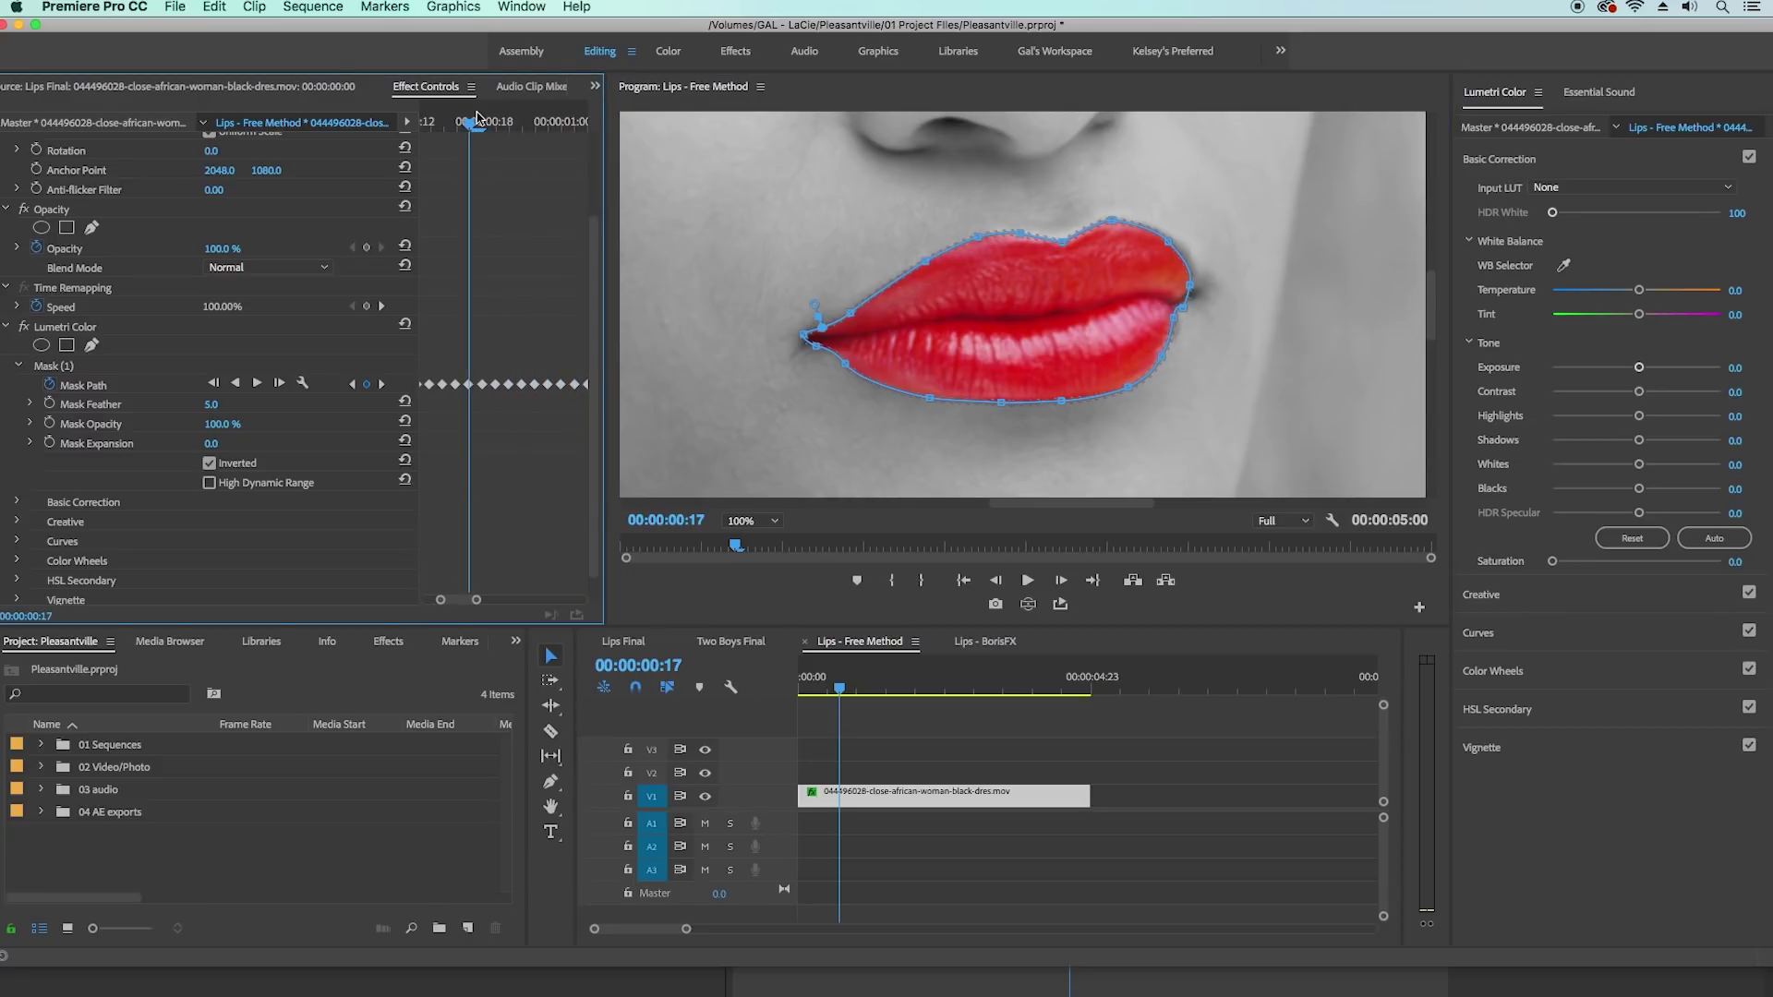
drag(478, 132, 506, 135)
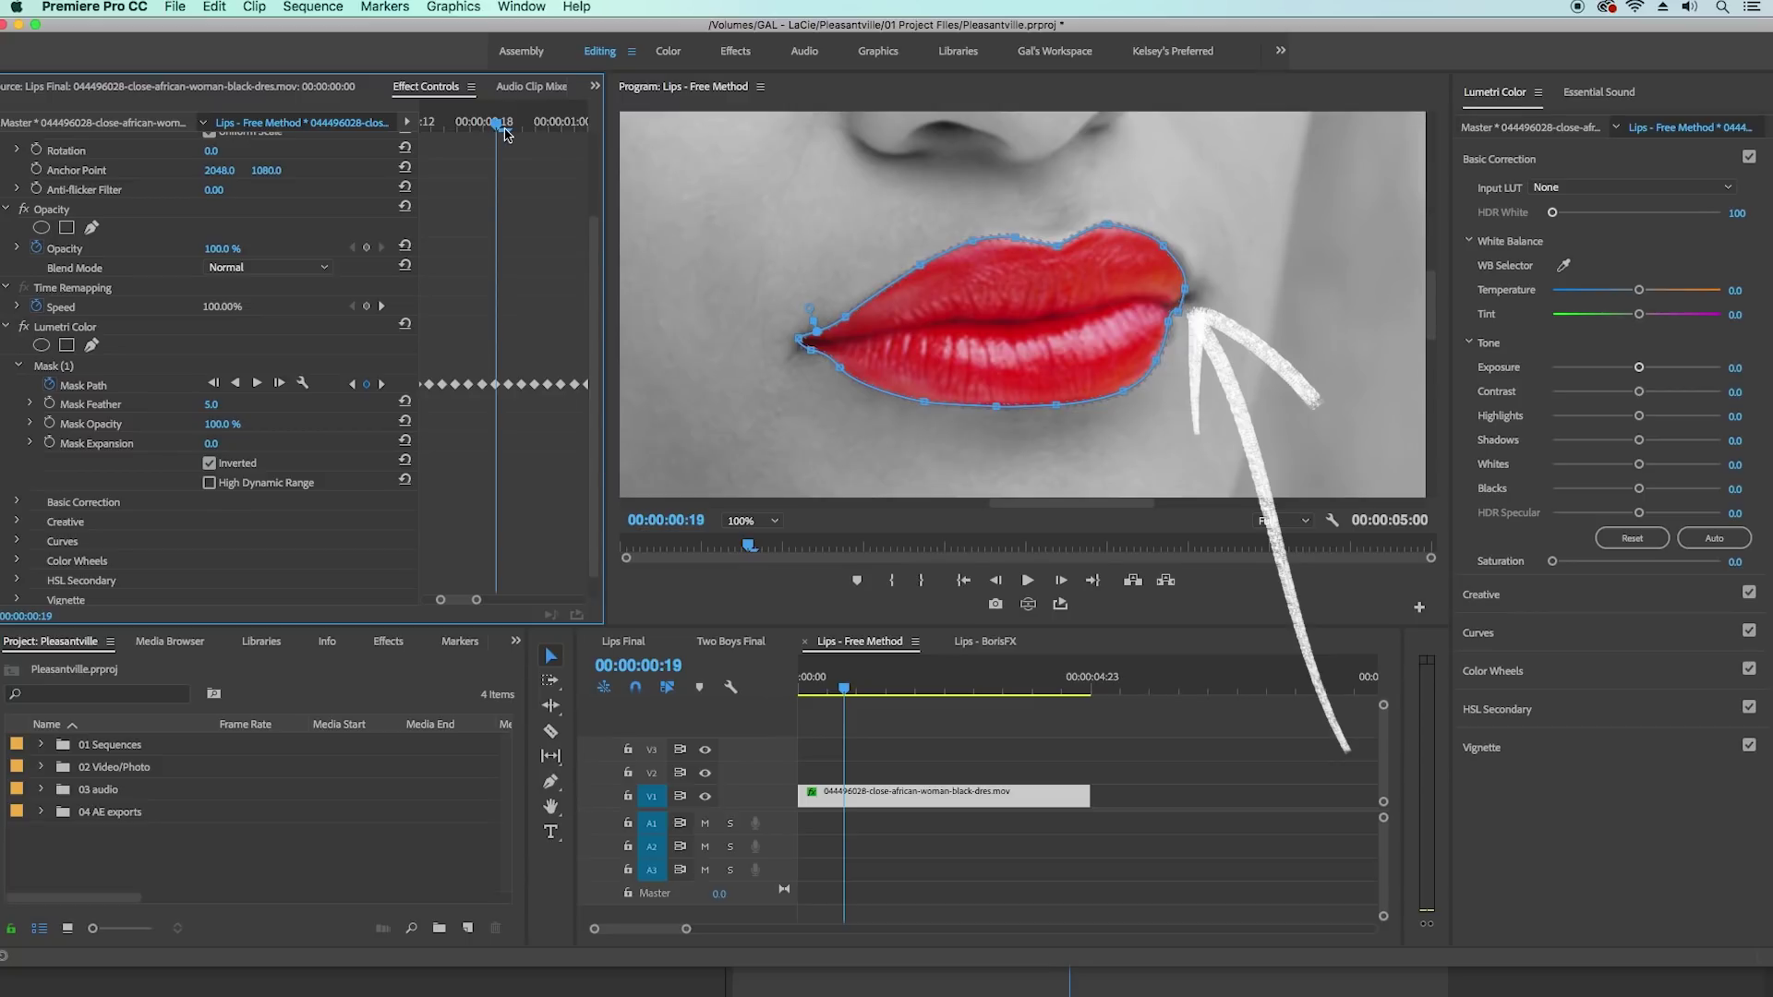
click(875, 730)
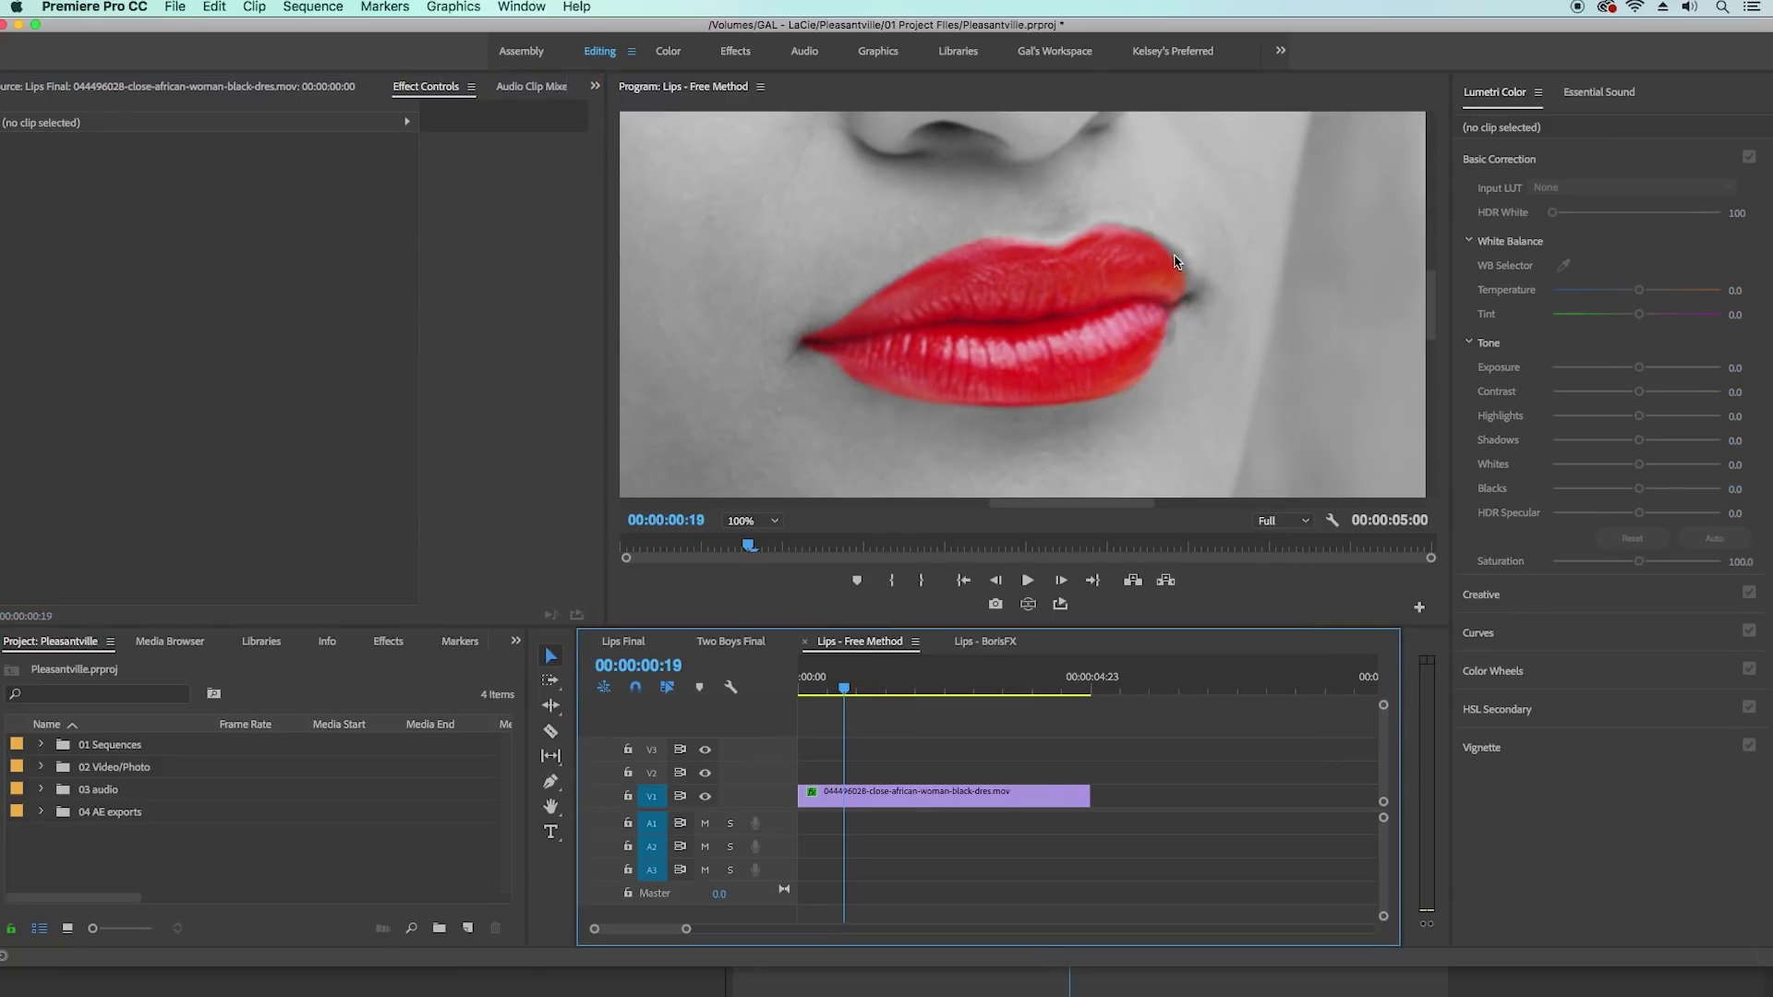
click(868, 798)
drag(426, 603, 479, 614)
drag(499, 120, 415, 125)
mouse_move(426, 601)
mouse_down()
mouse_move(386, 606)
mouse_move(407, 604)
mouse_up()
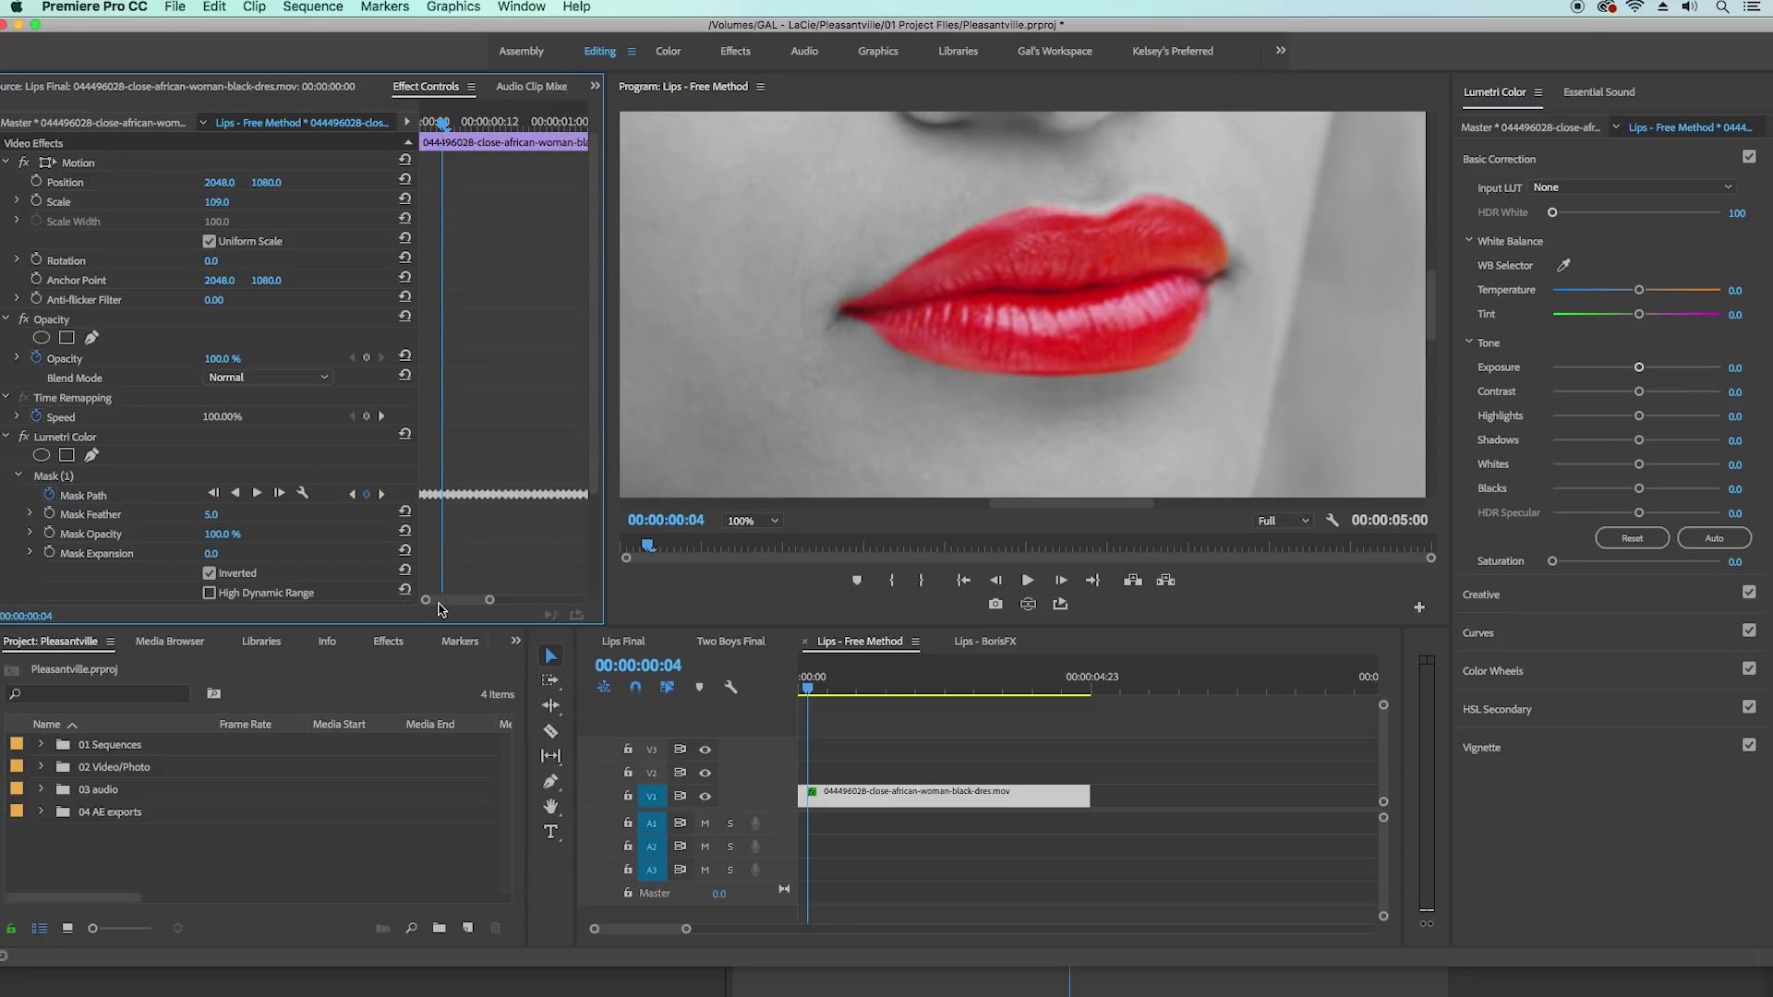
drag(444, 124, 437, 130)
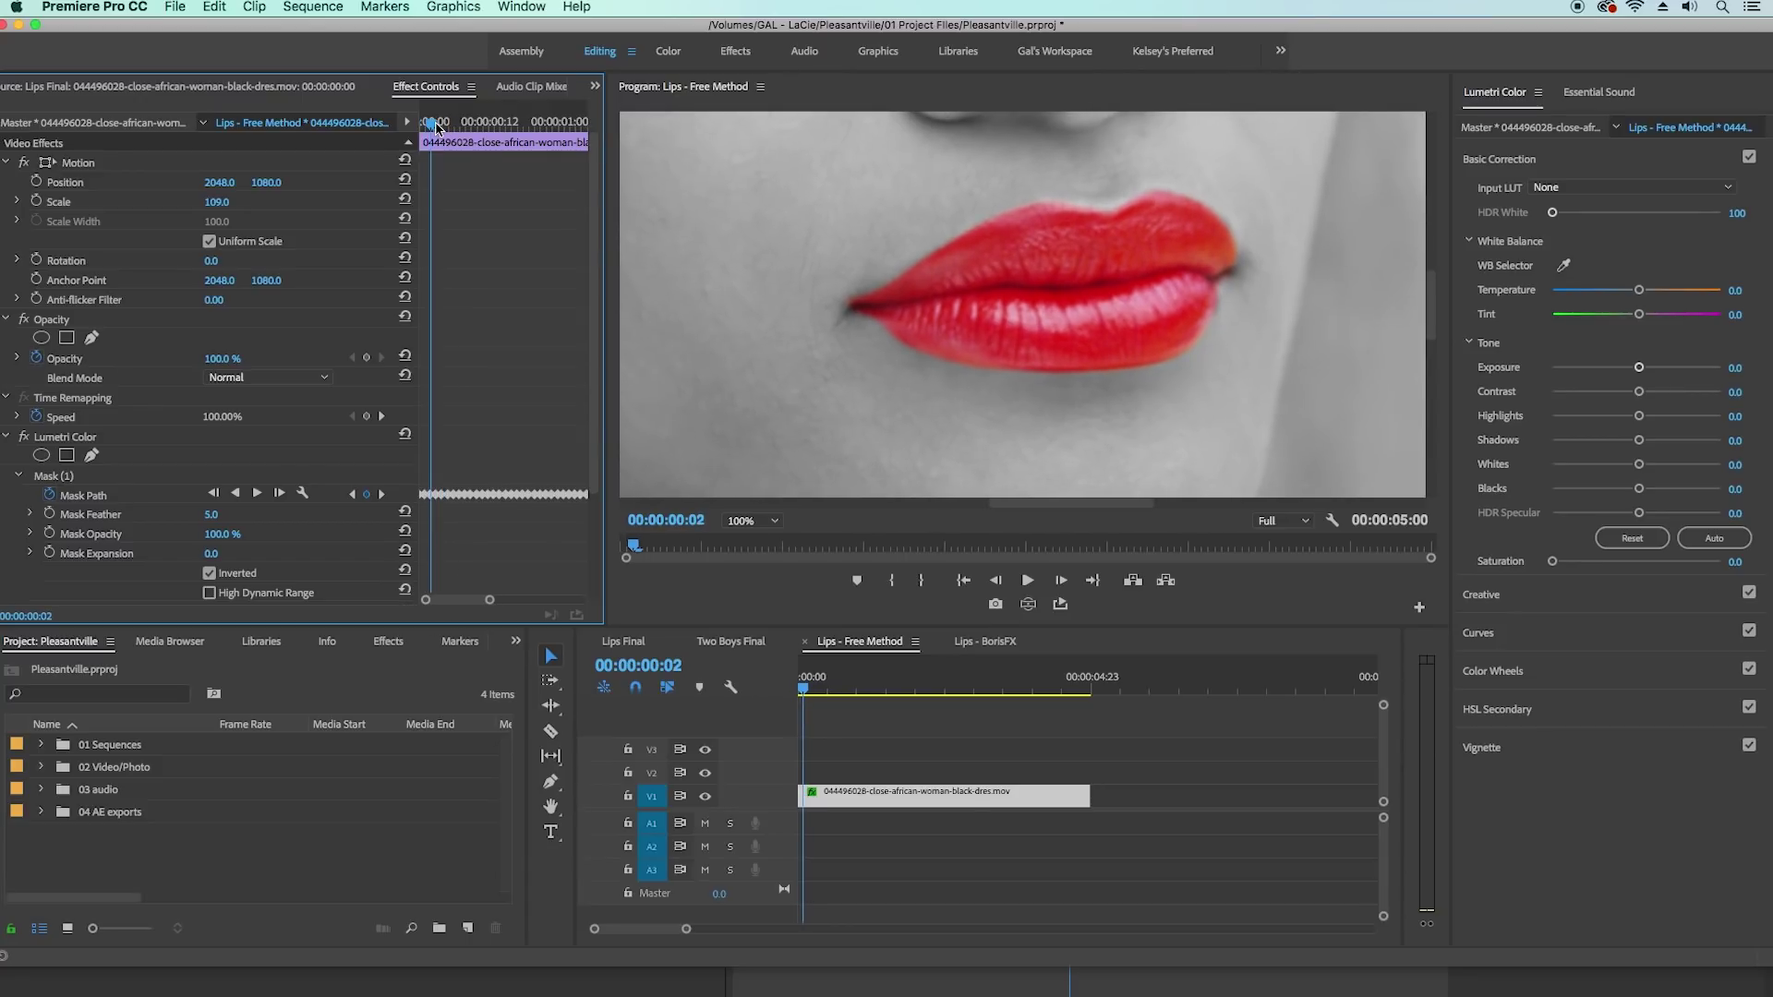
click(57, 477)
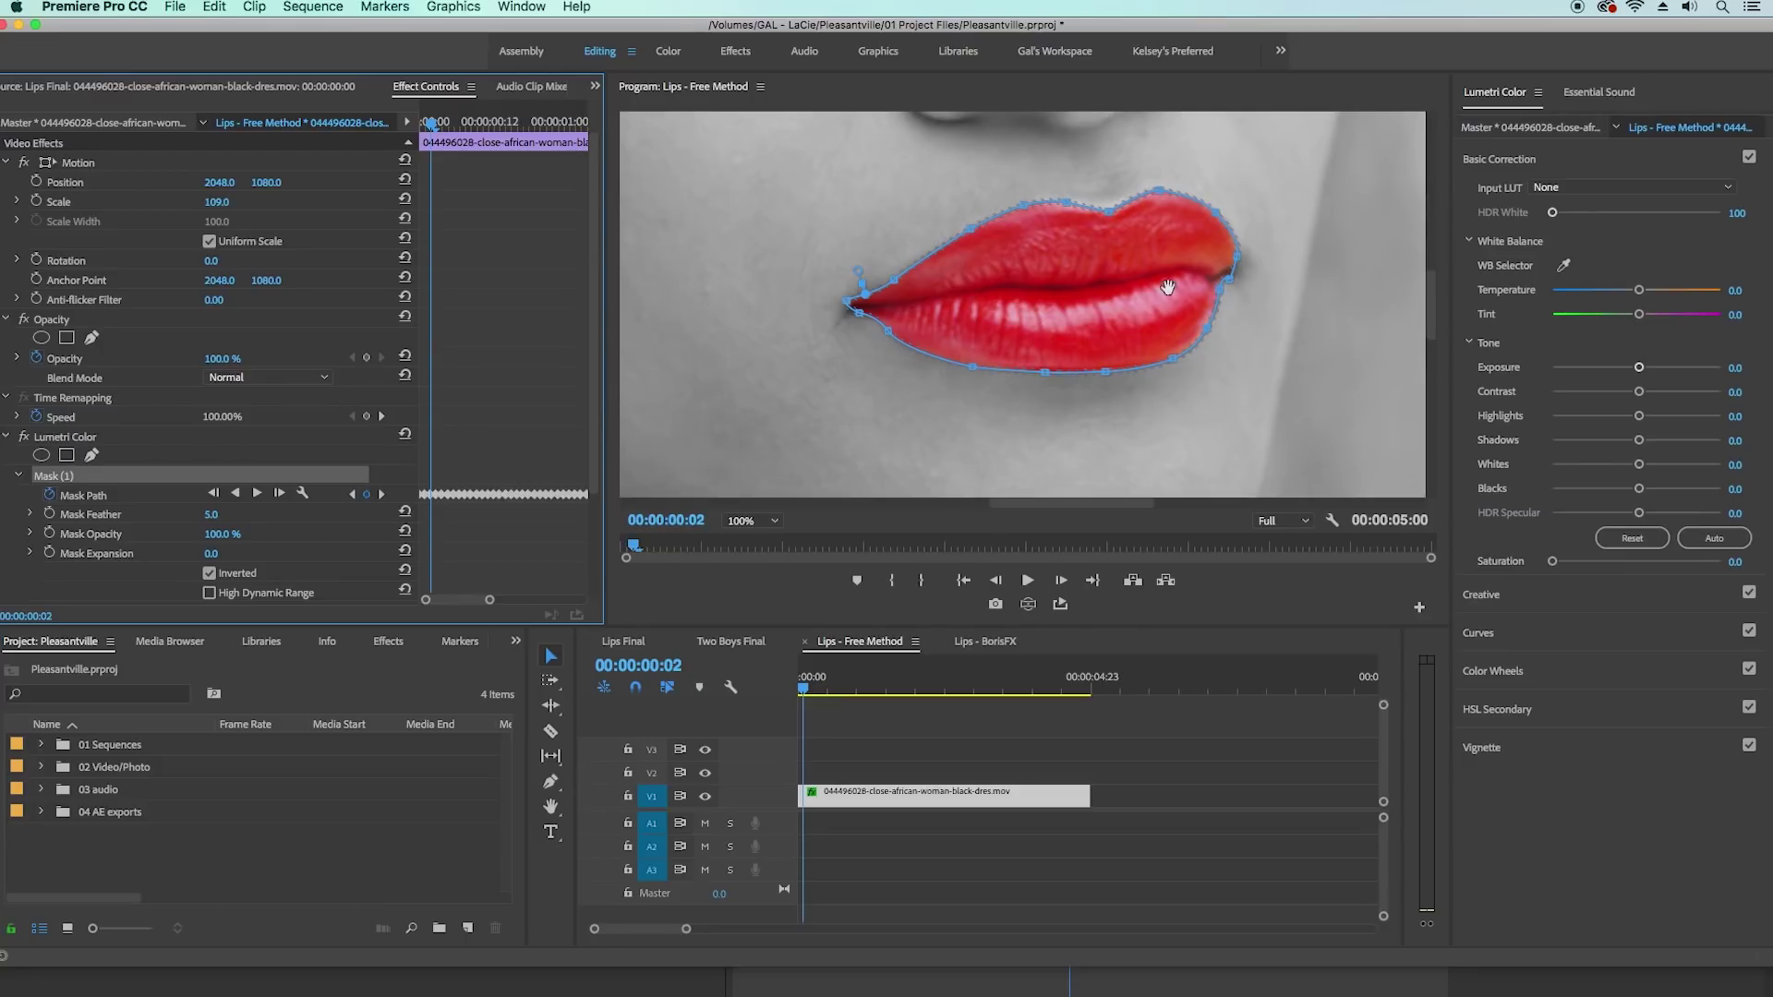
drag(1238, 254, 1241, 254)
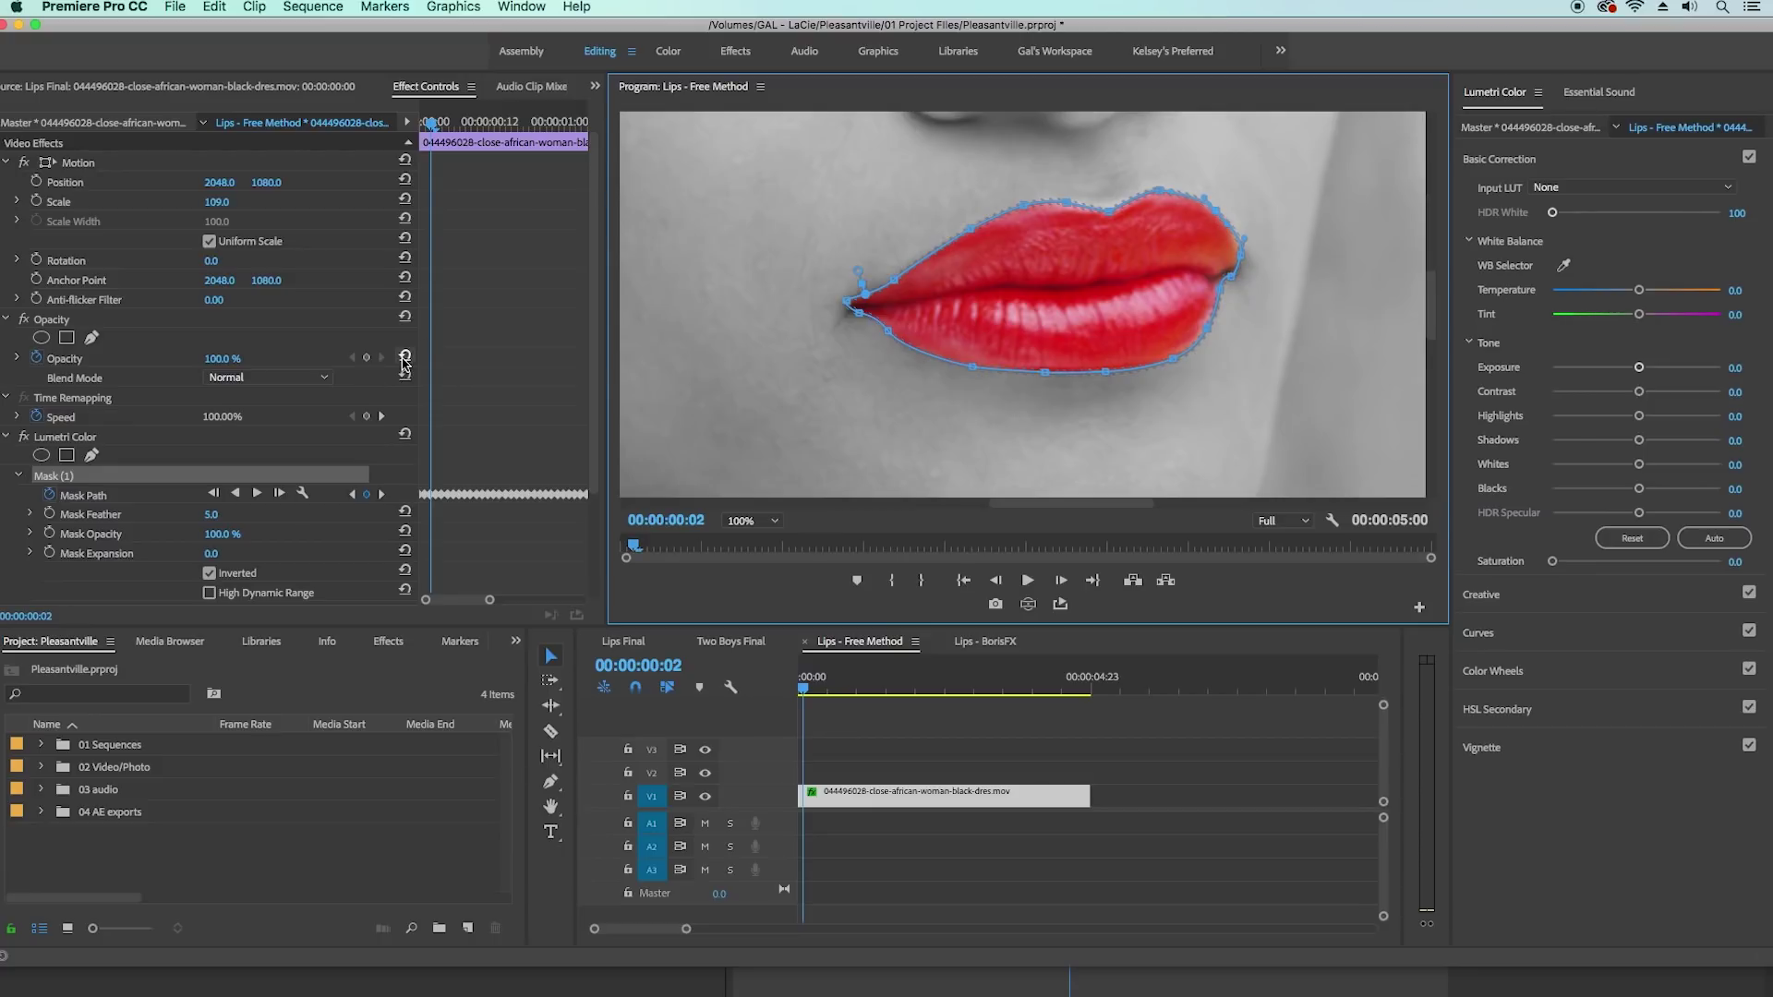
- Track the lips mask forward one frame at a time, correcting its outline along the way
click(280, 496)
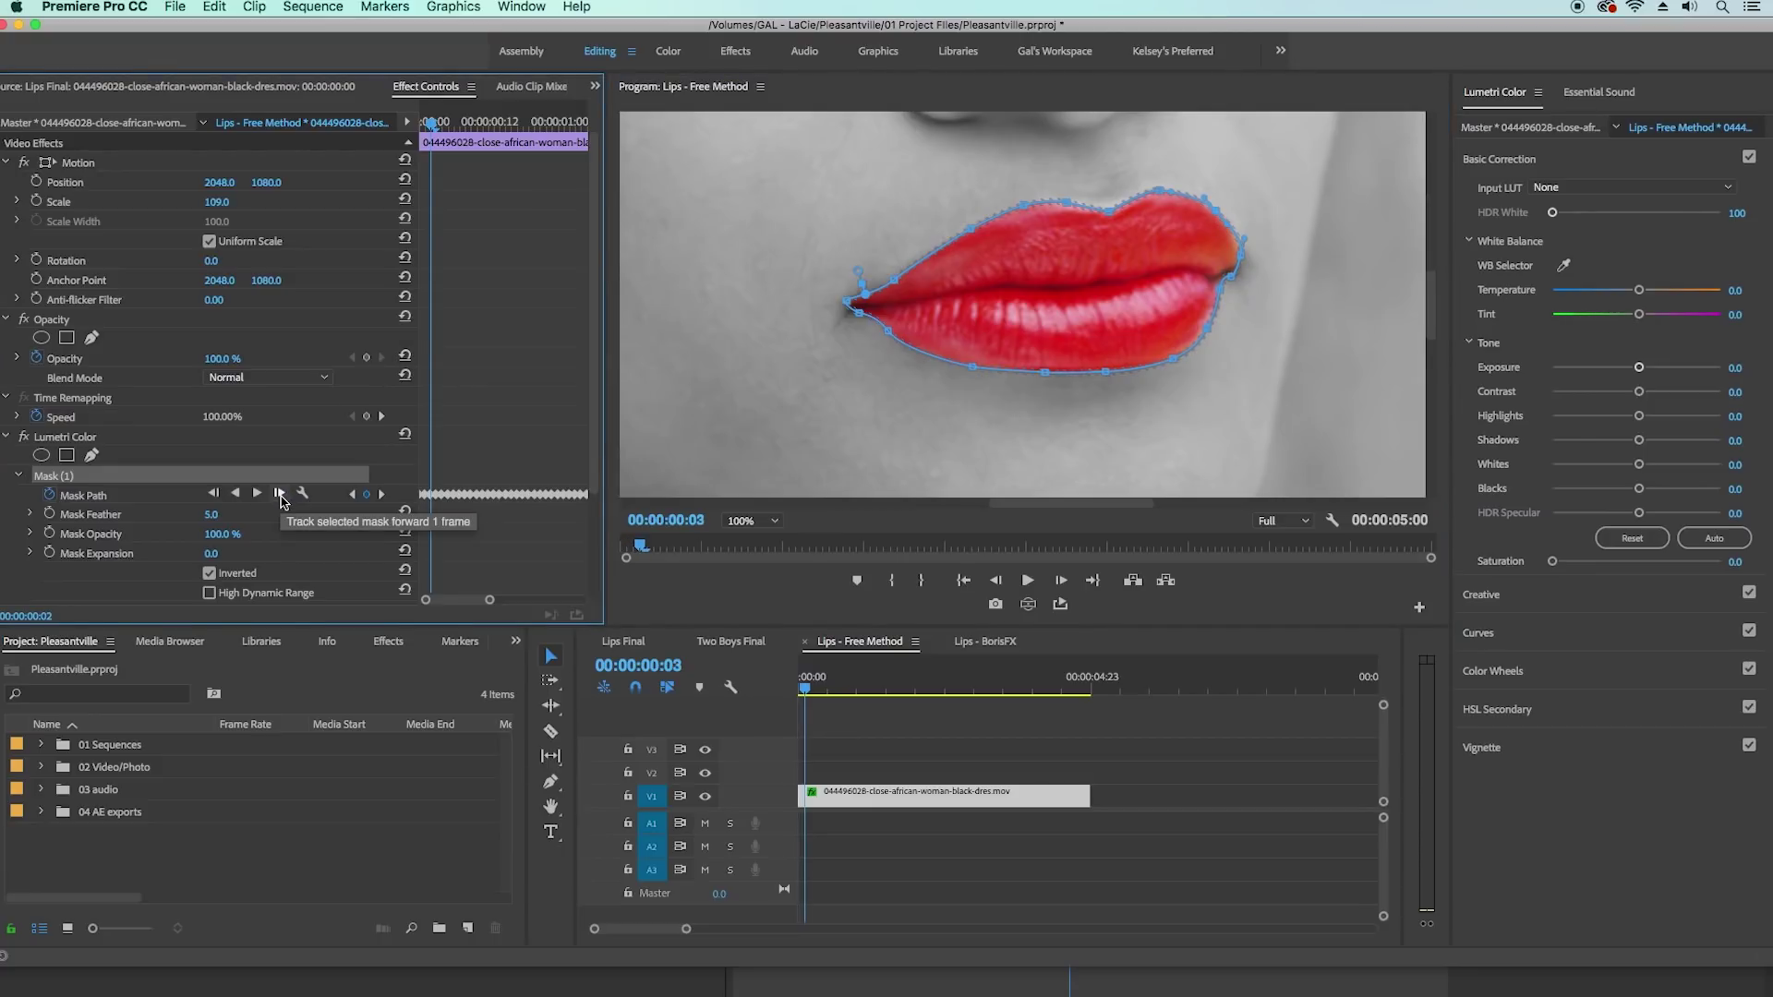
click(281, 495)
click(282, 499)
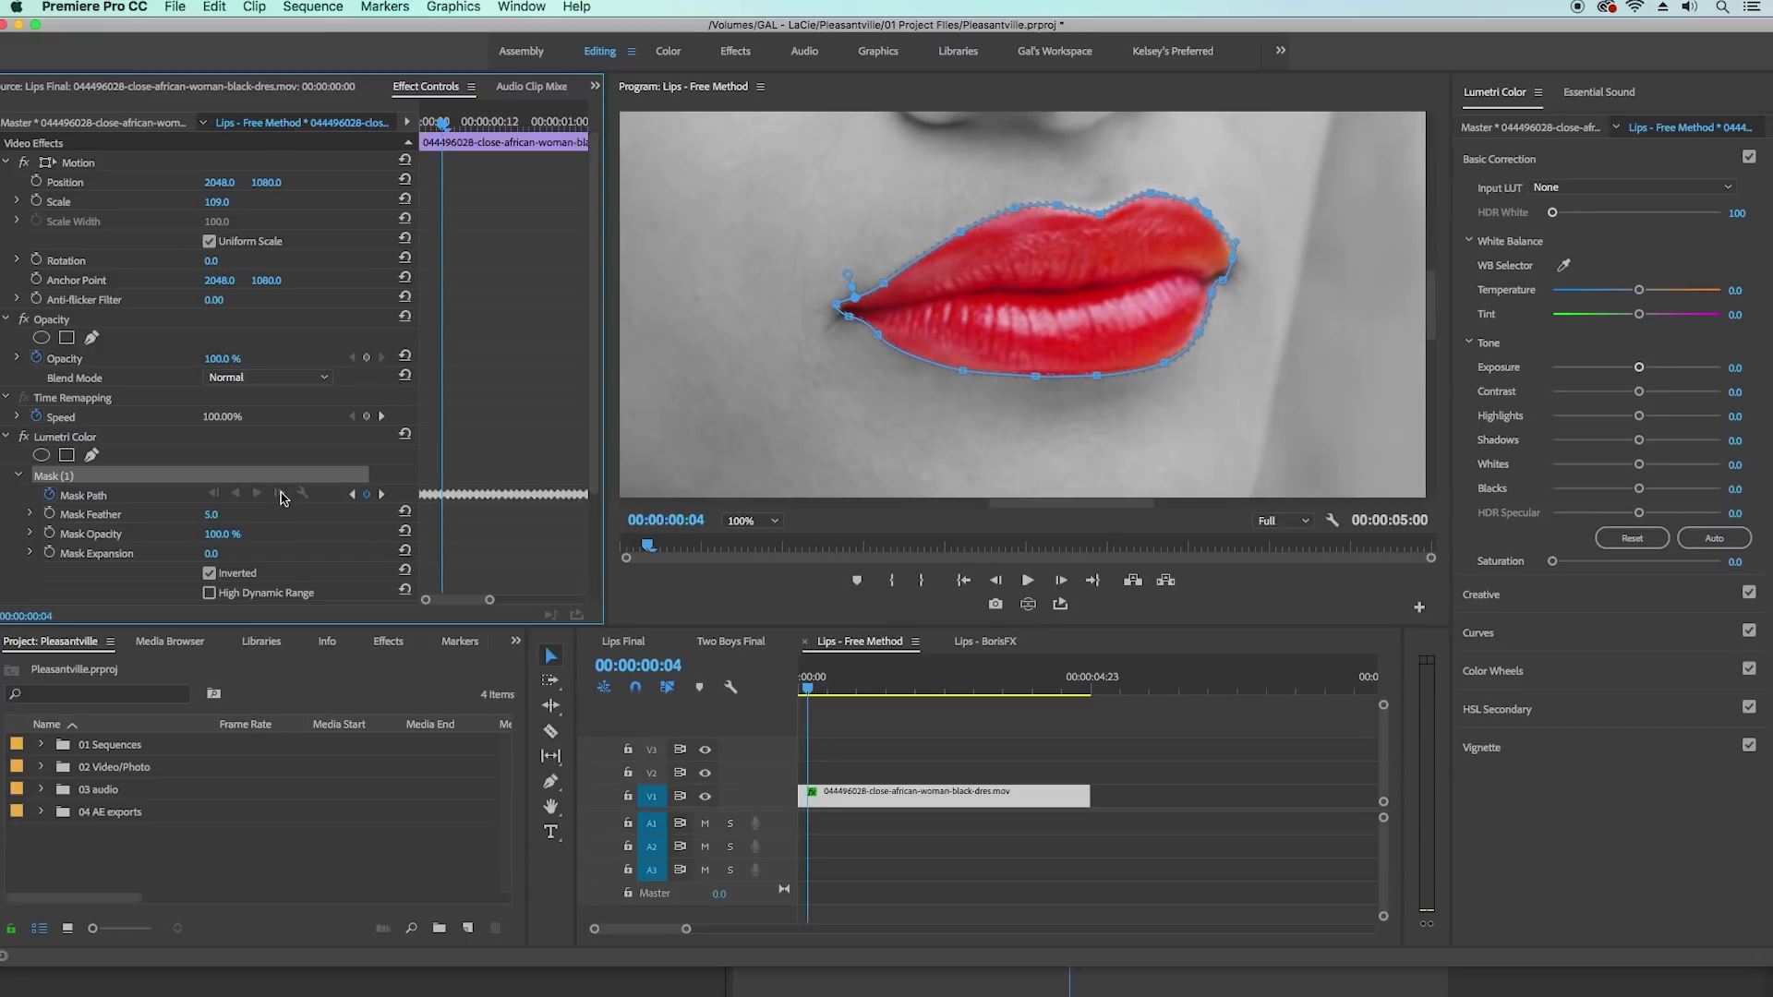
click(282, 499)
click(282, 498)
click(282, 499)
click(282, 498)
click(1221, 277)
click(281, 495)
click(281, 495)
drag(1186, 373, 1179, 365)
click(280, 495)
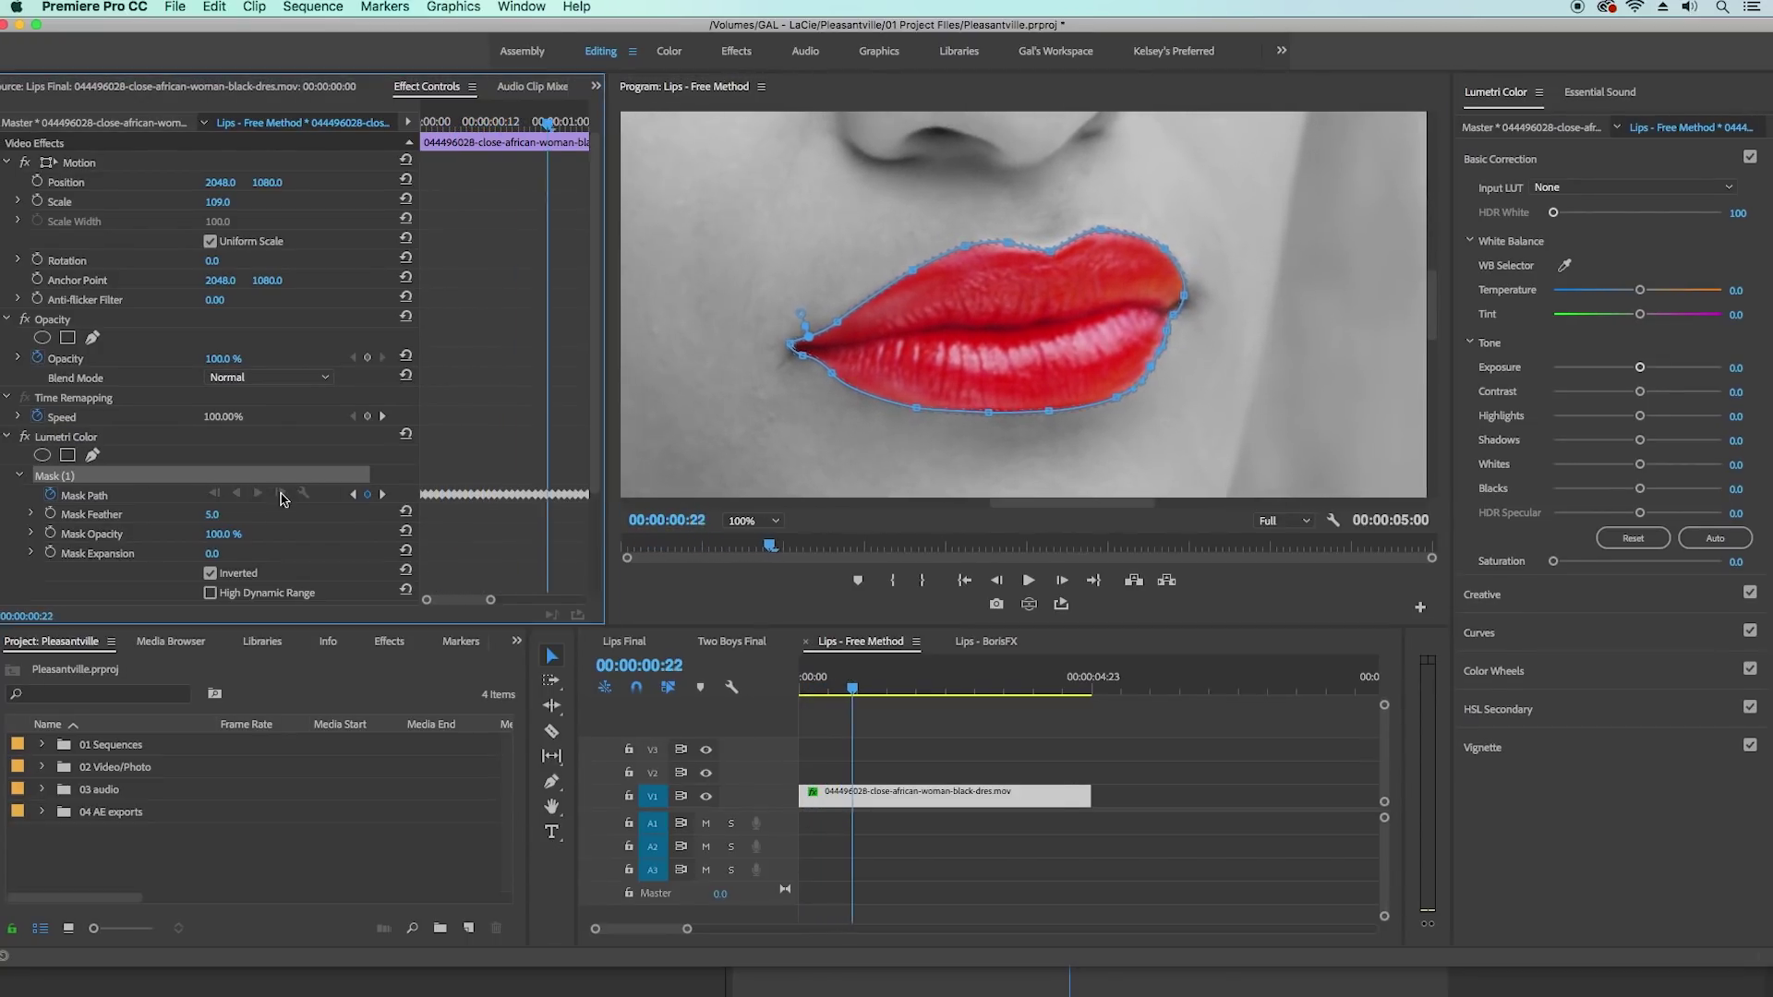
click(1173, 361)
click(280, 495)
click(280, 495)
click(282, 495)
click(282, 495)
click(1147, 297)
click(282, 497)
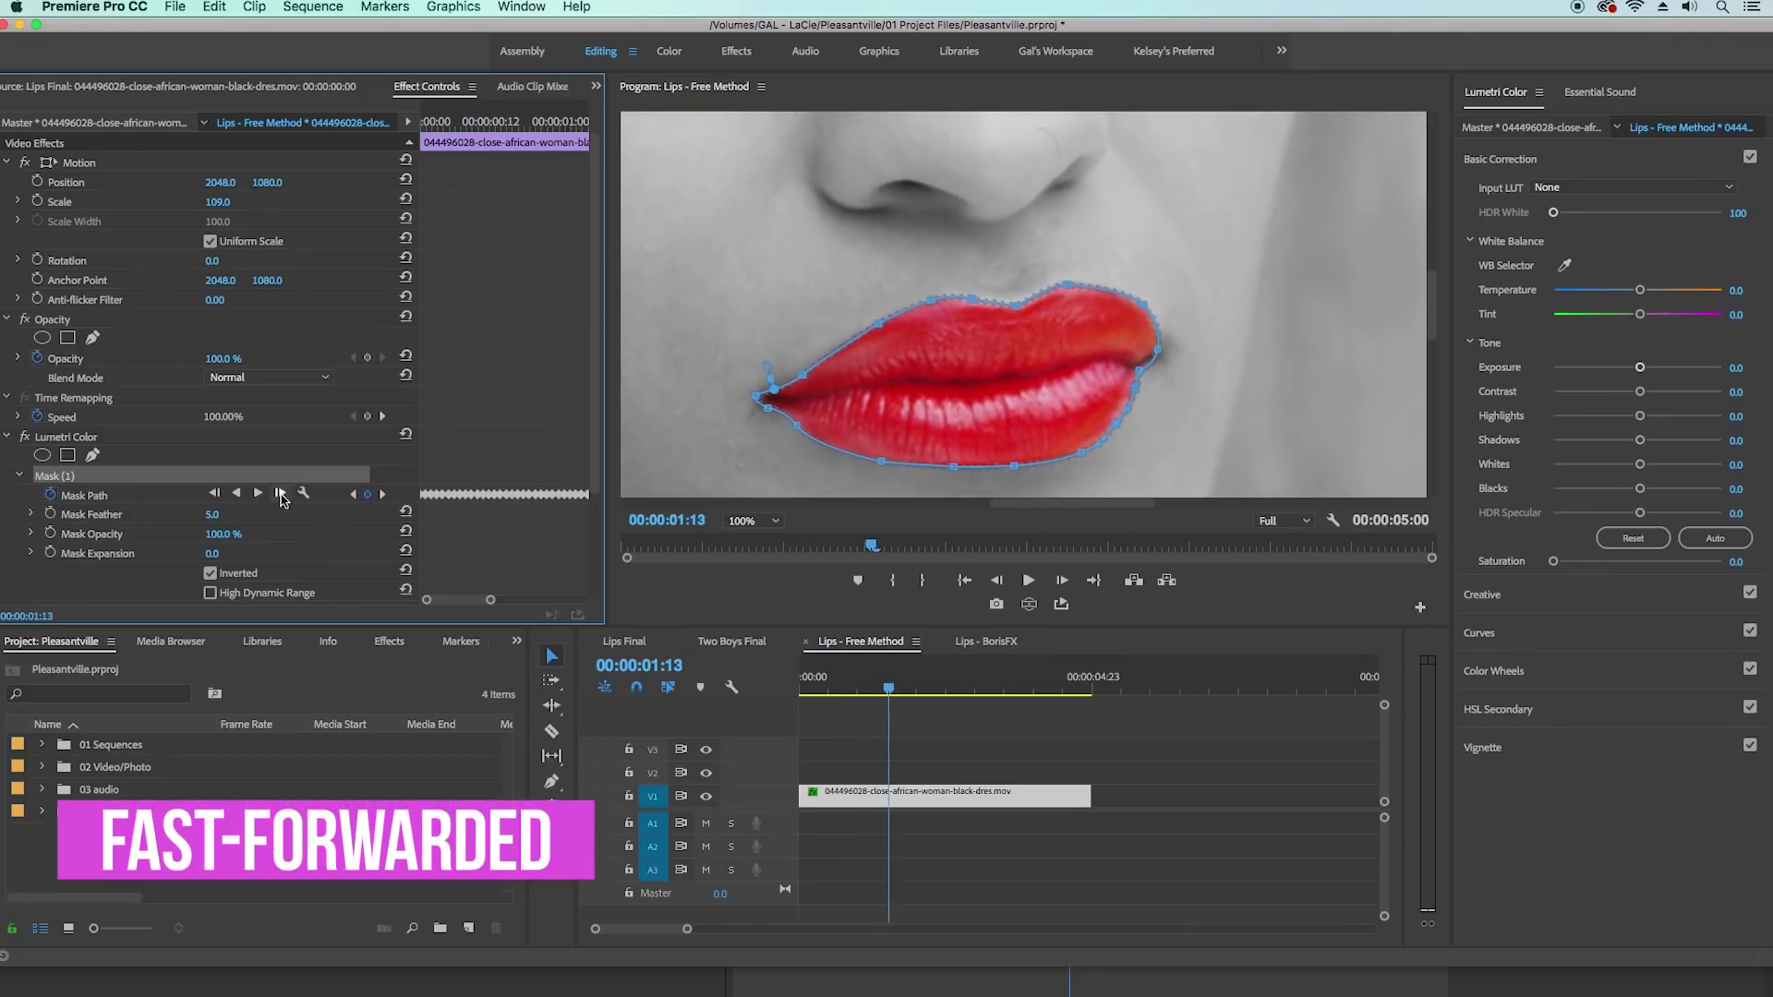
click(282, 497)
click(282, 497)
click(1129, 441)
click(282, 497)
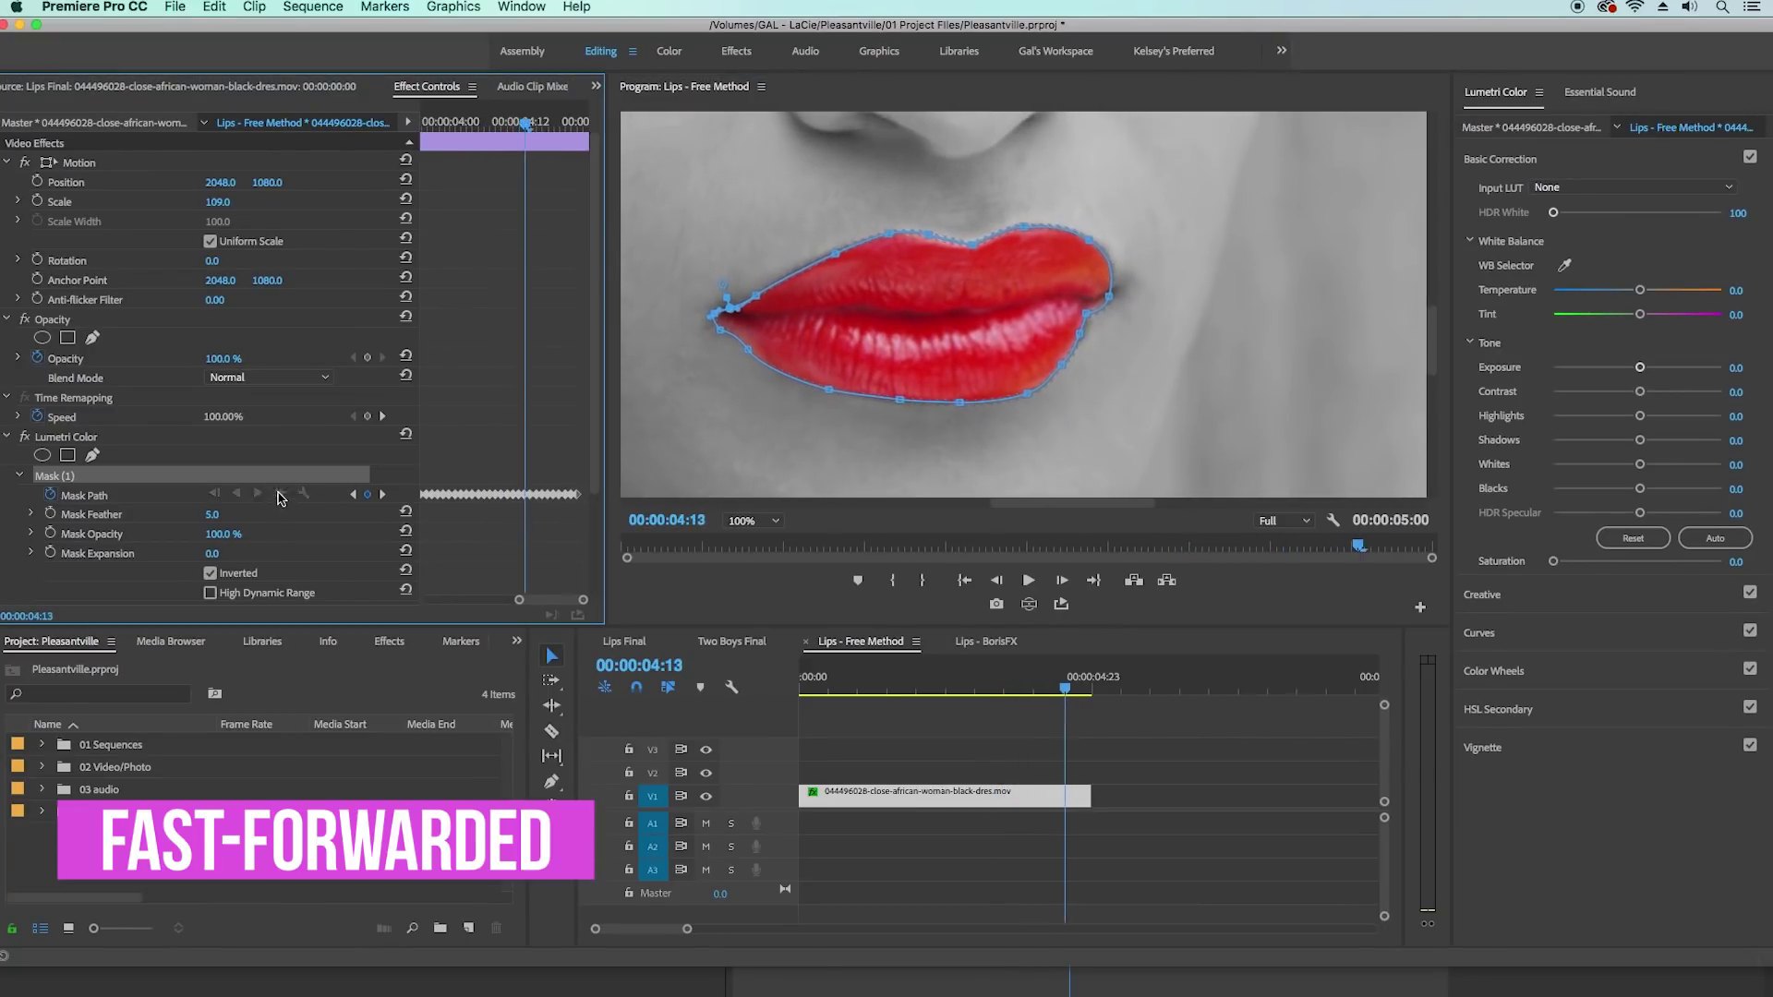
- Play from 03:11 to the end, then set the Program monitor to Fit and return to the start
drag(531, 123, 604, 199)
key(space)
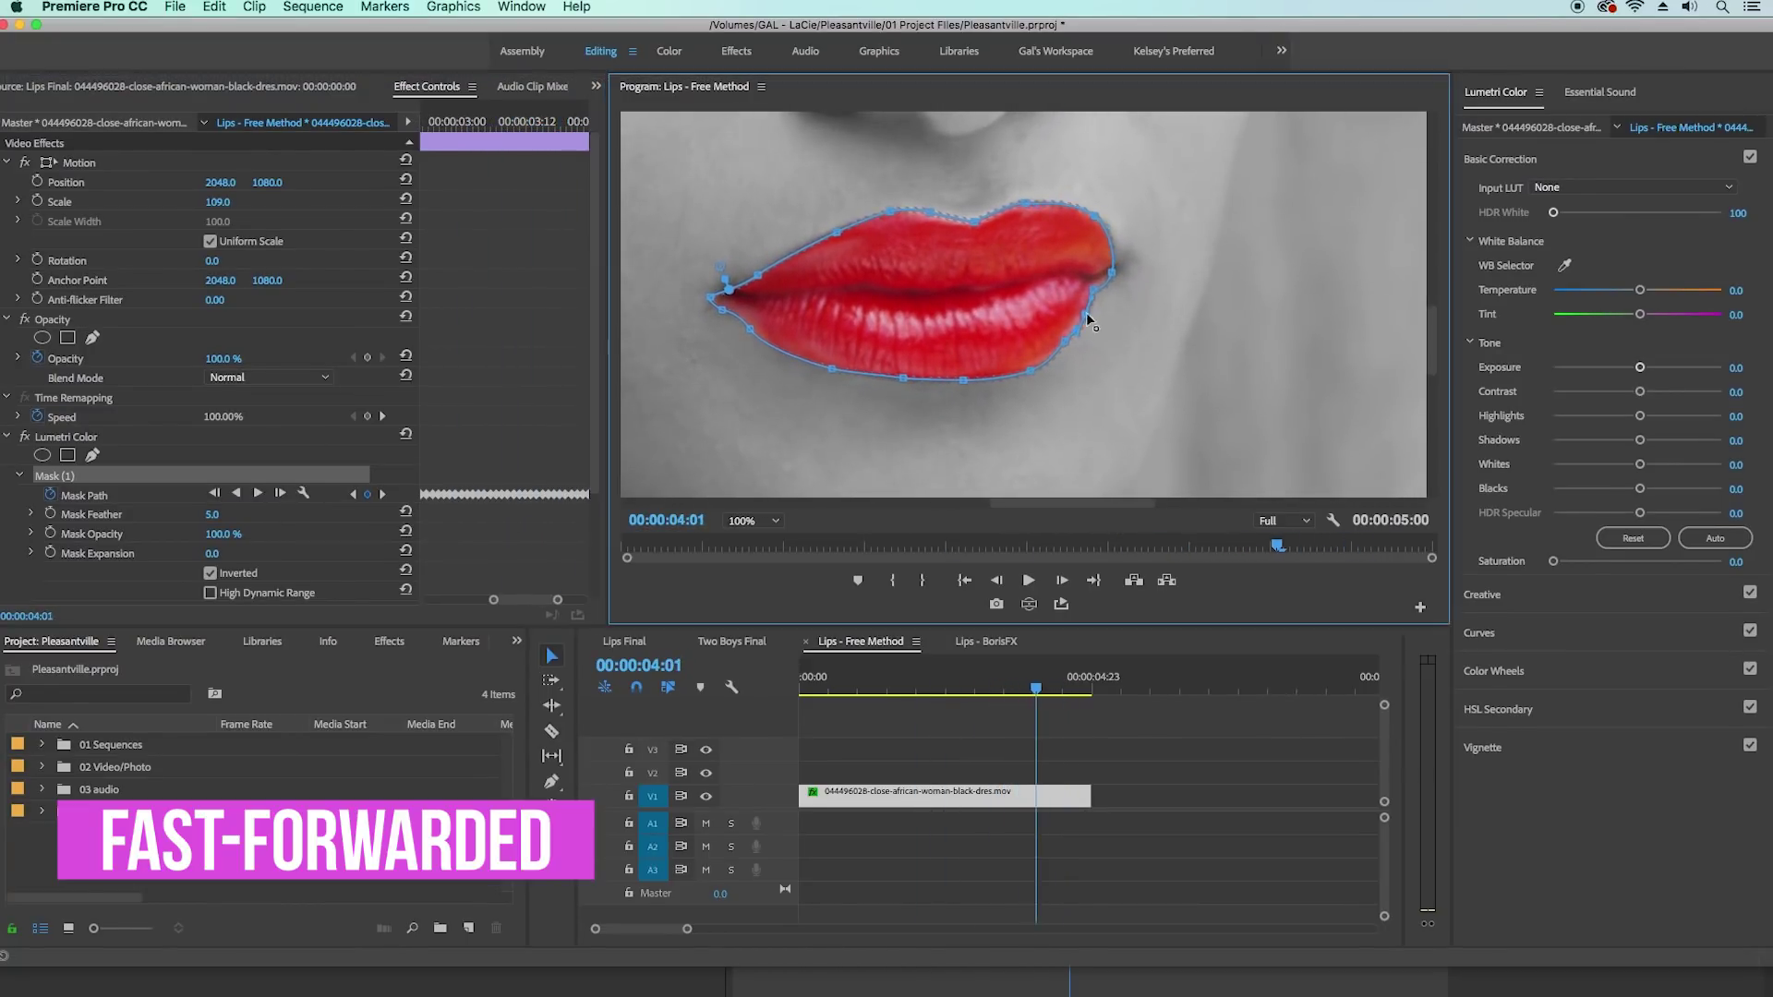
click(754, 521)
click(771, 541)
click(719, 691)
key(Home)
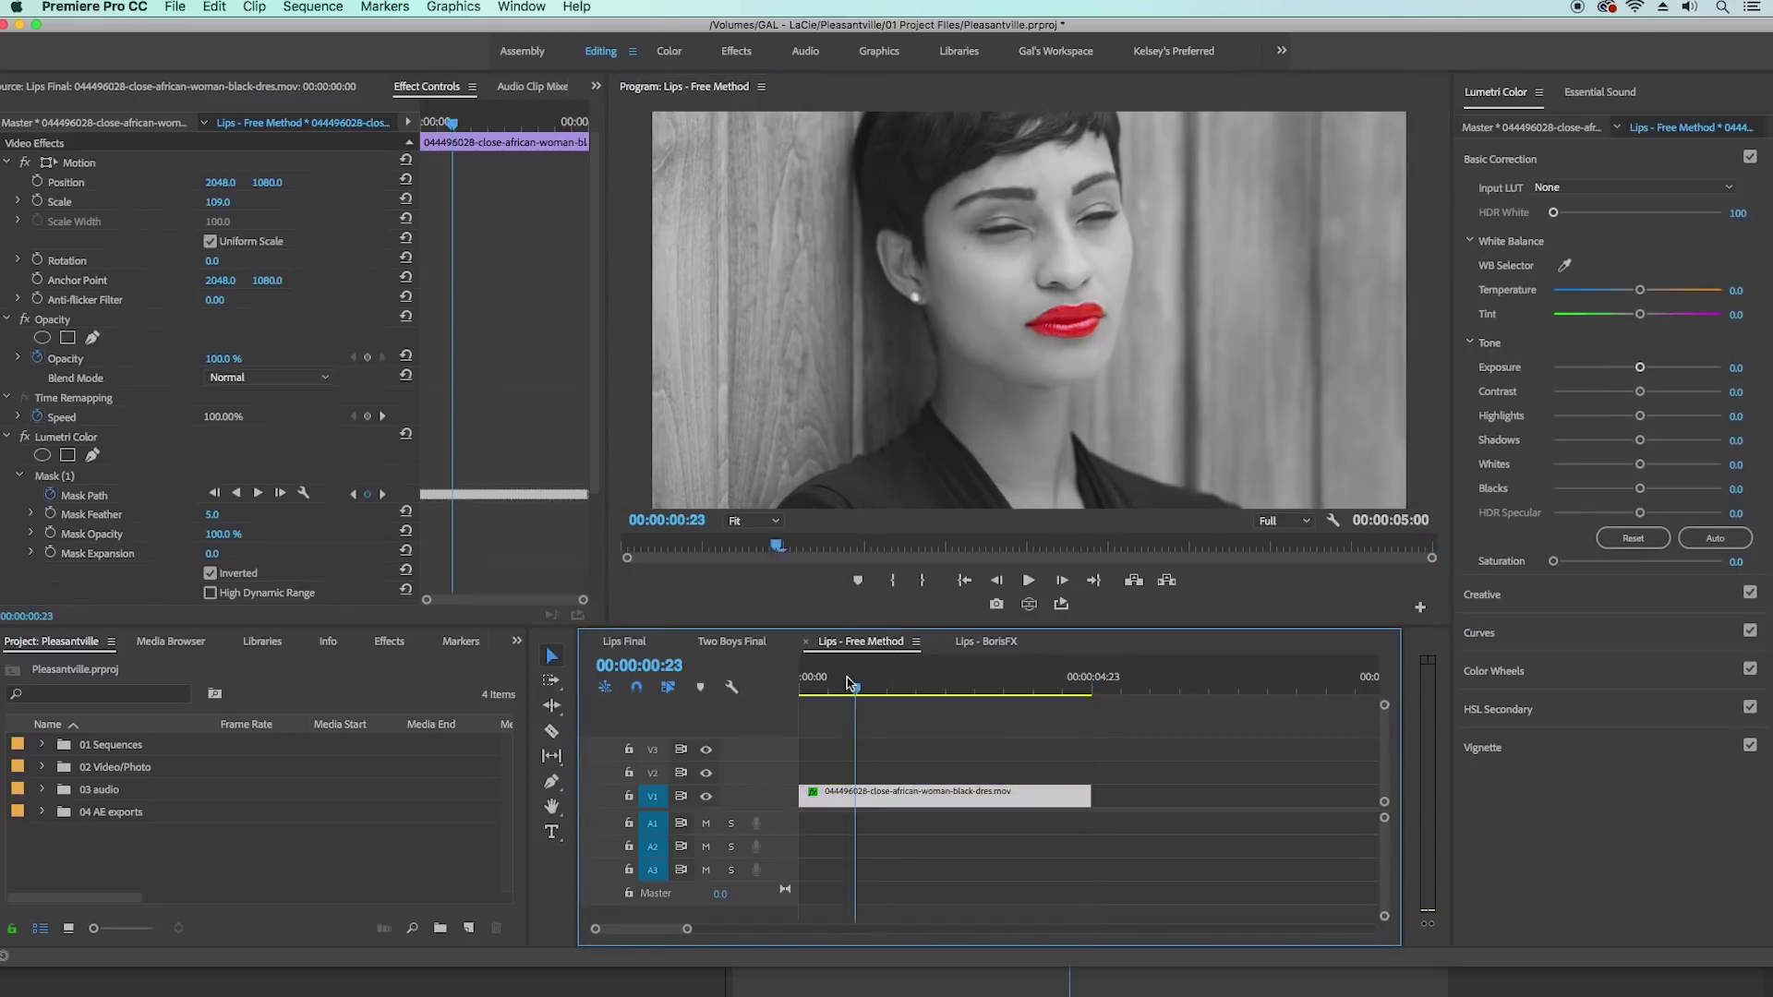
- Play back the red-lips Lips - Free Method result, then switch to the Lips - BorisFX sequence
key(space)
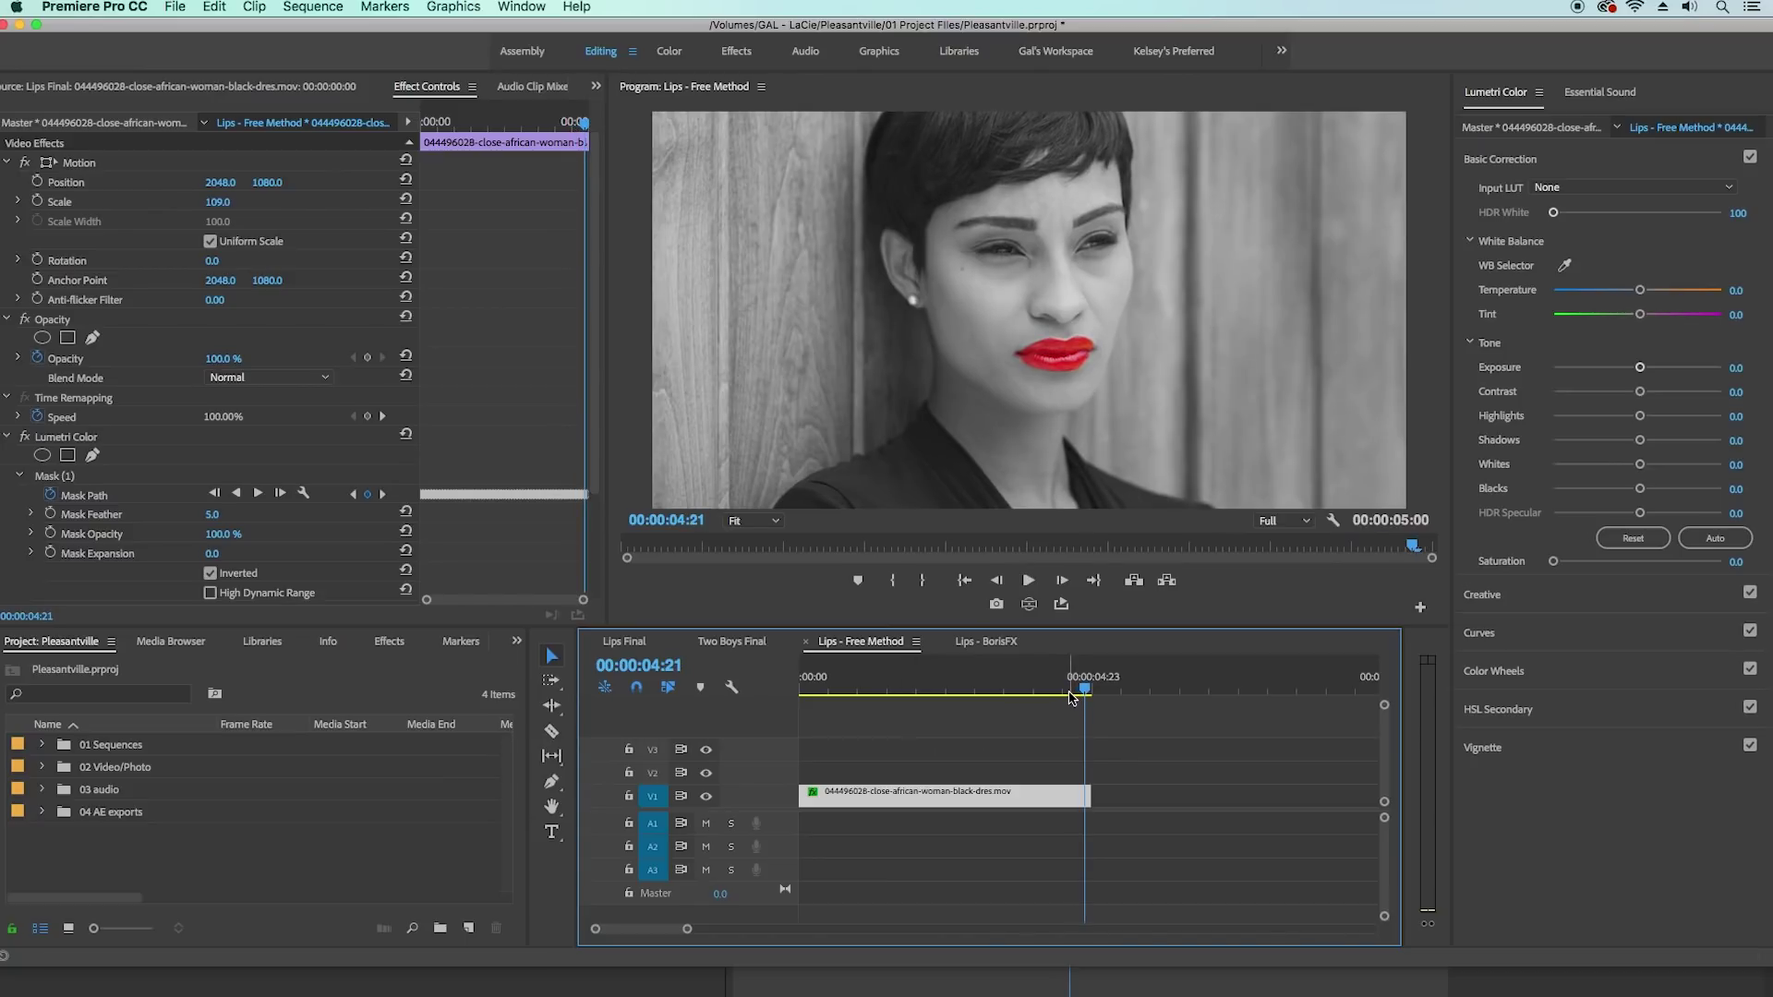
click(986, 642)
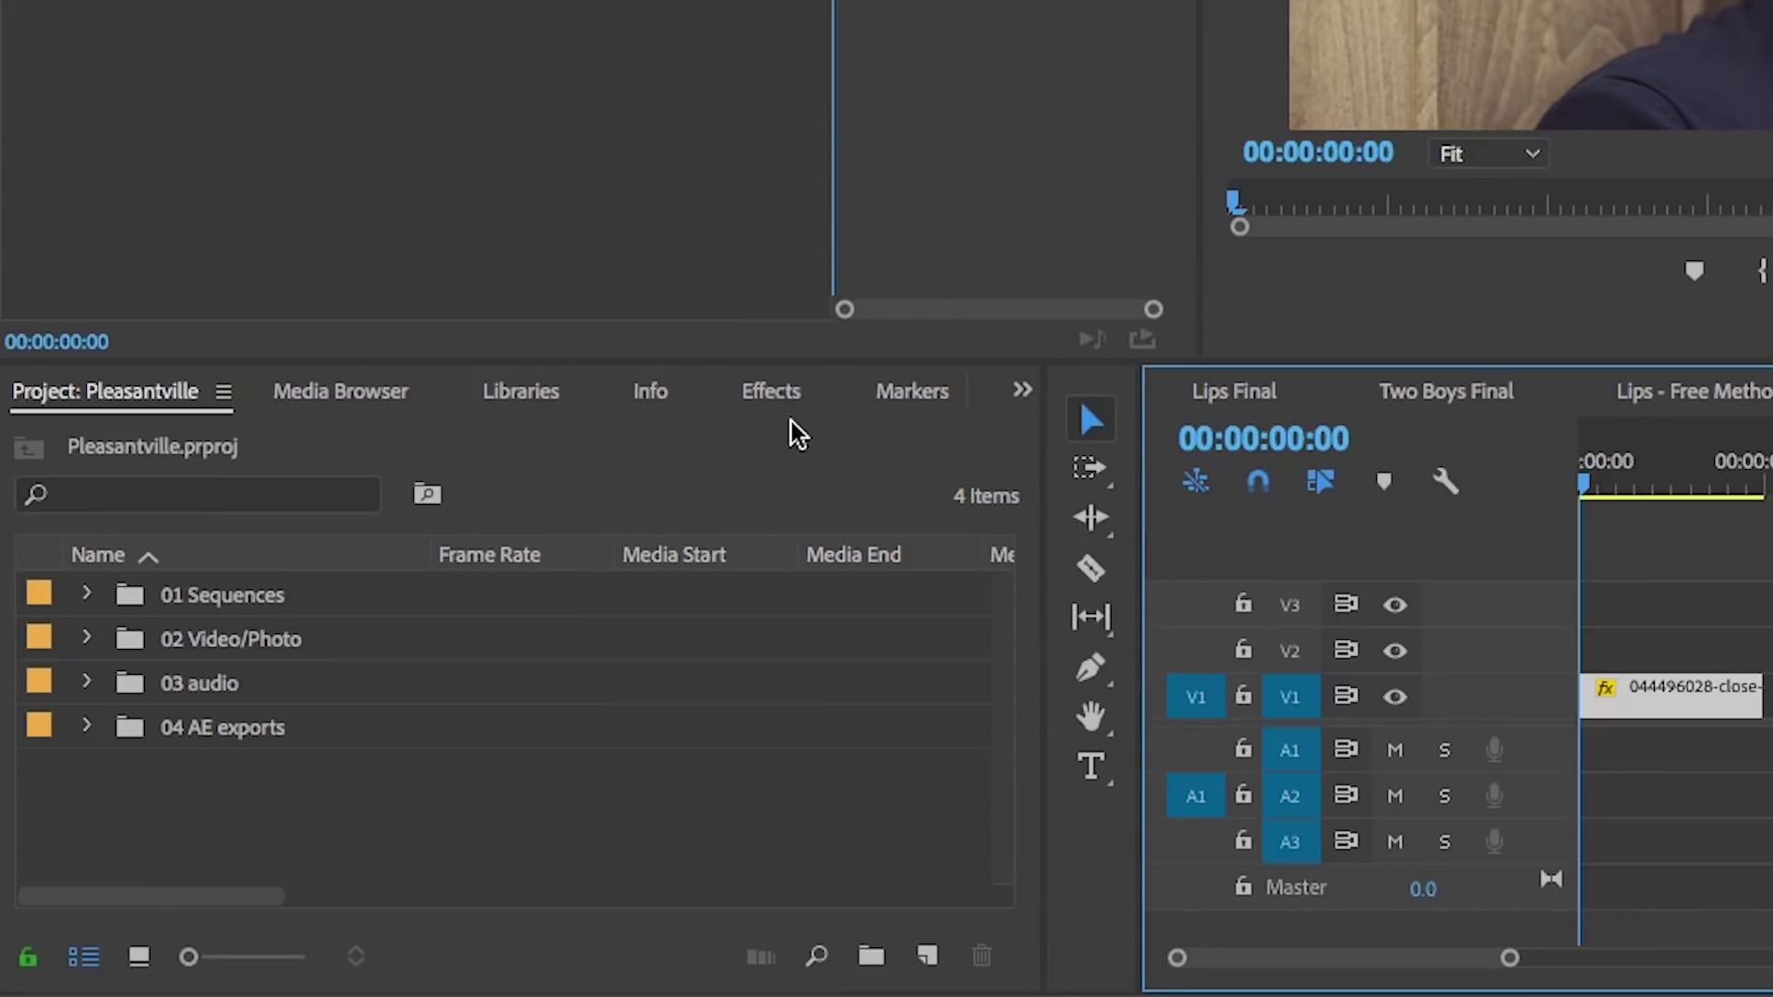
- Search 'BCC two st' in Effects and apply BCC Two Strip Color to the woman's clip
click(780, 395)
click(128, 443)
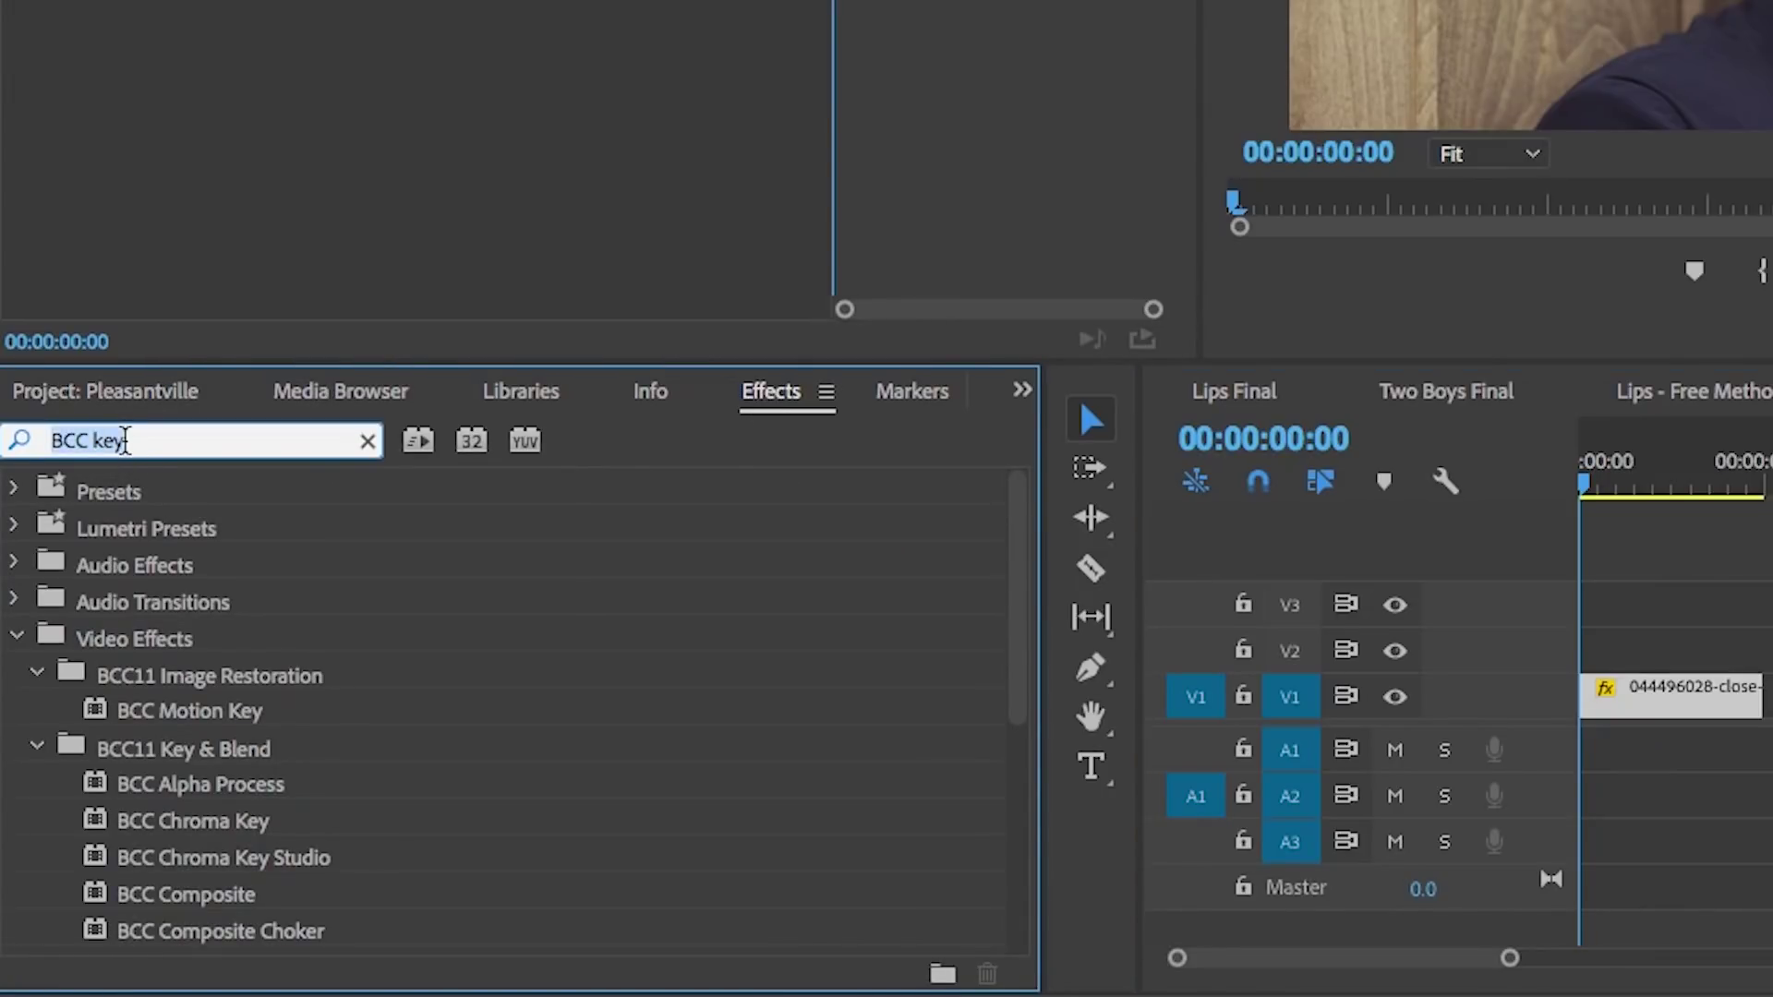
text(BCC t)
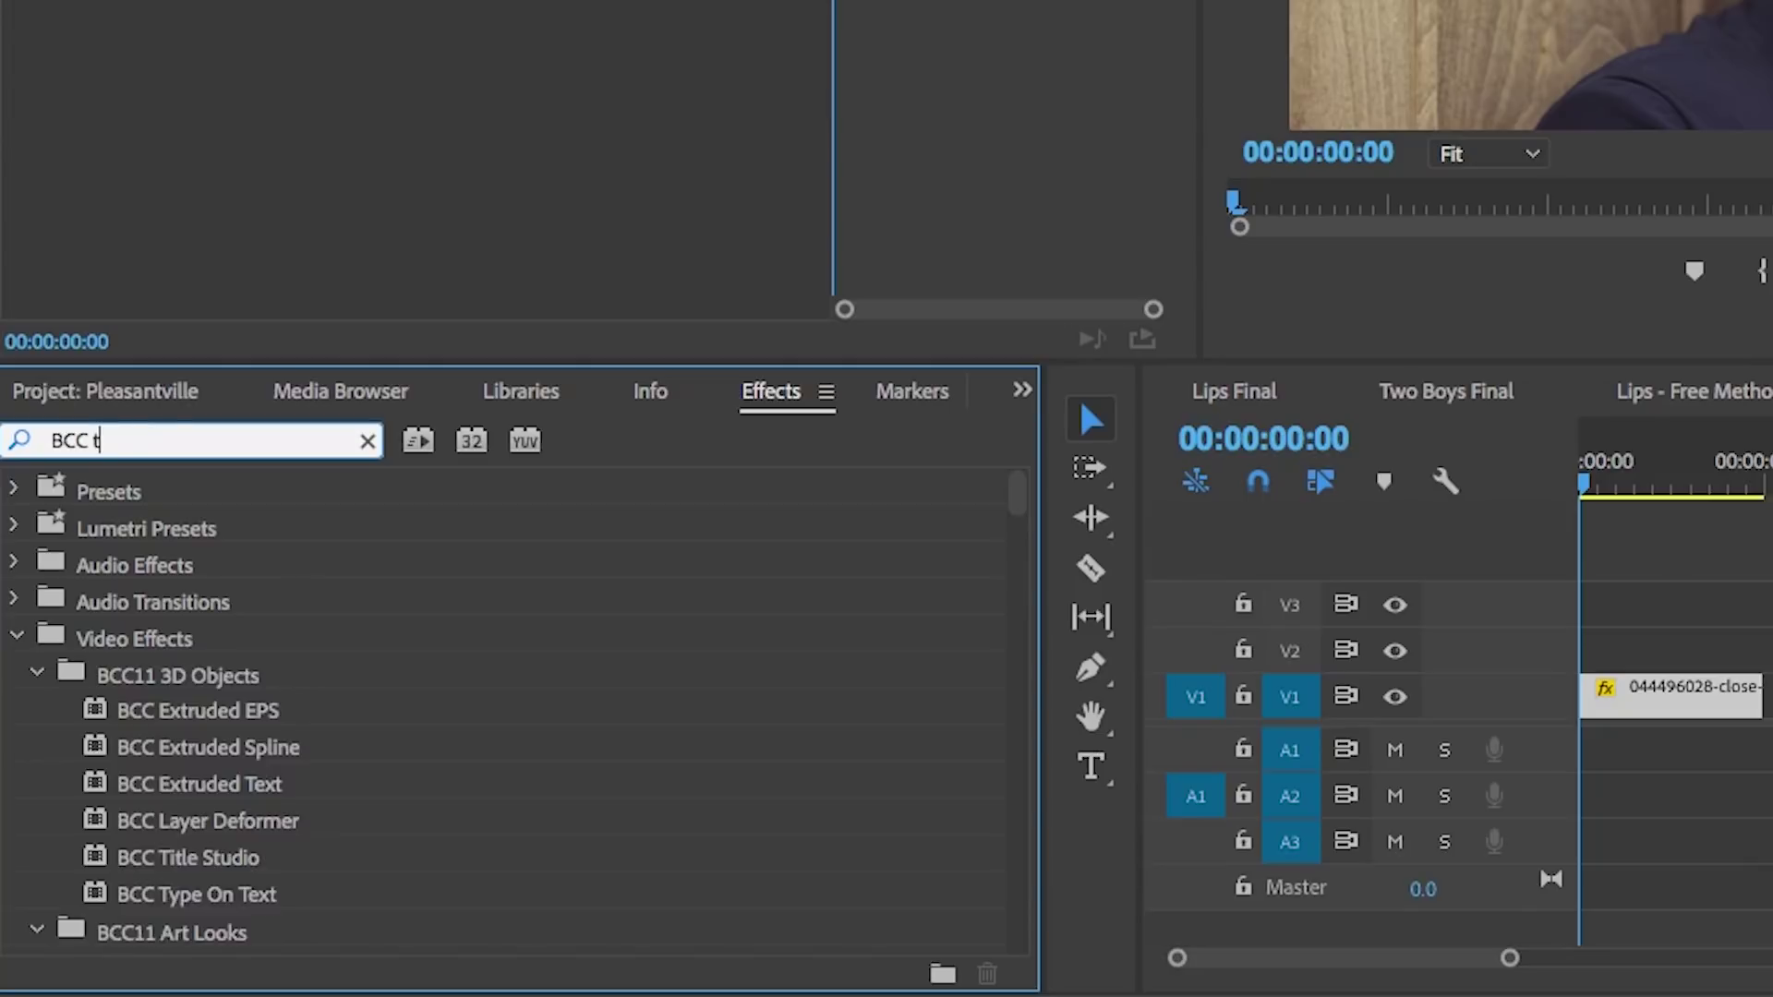
text(wo strip)
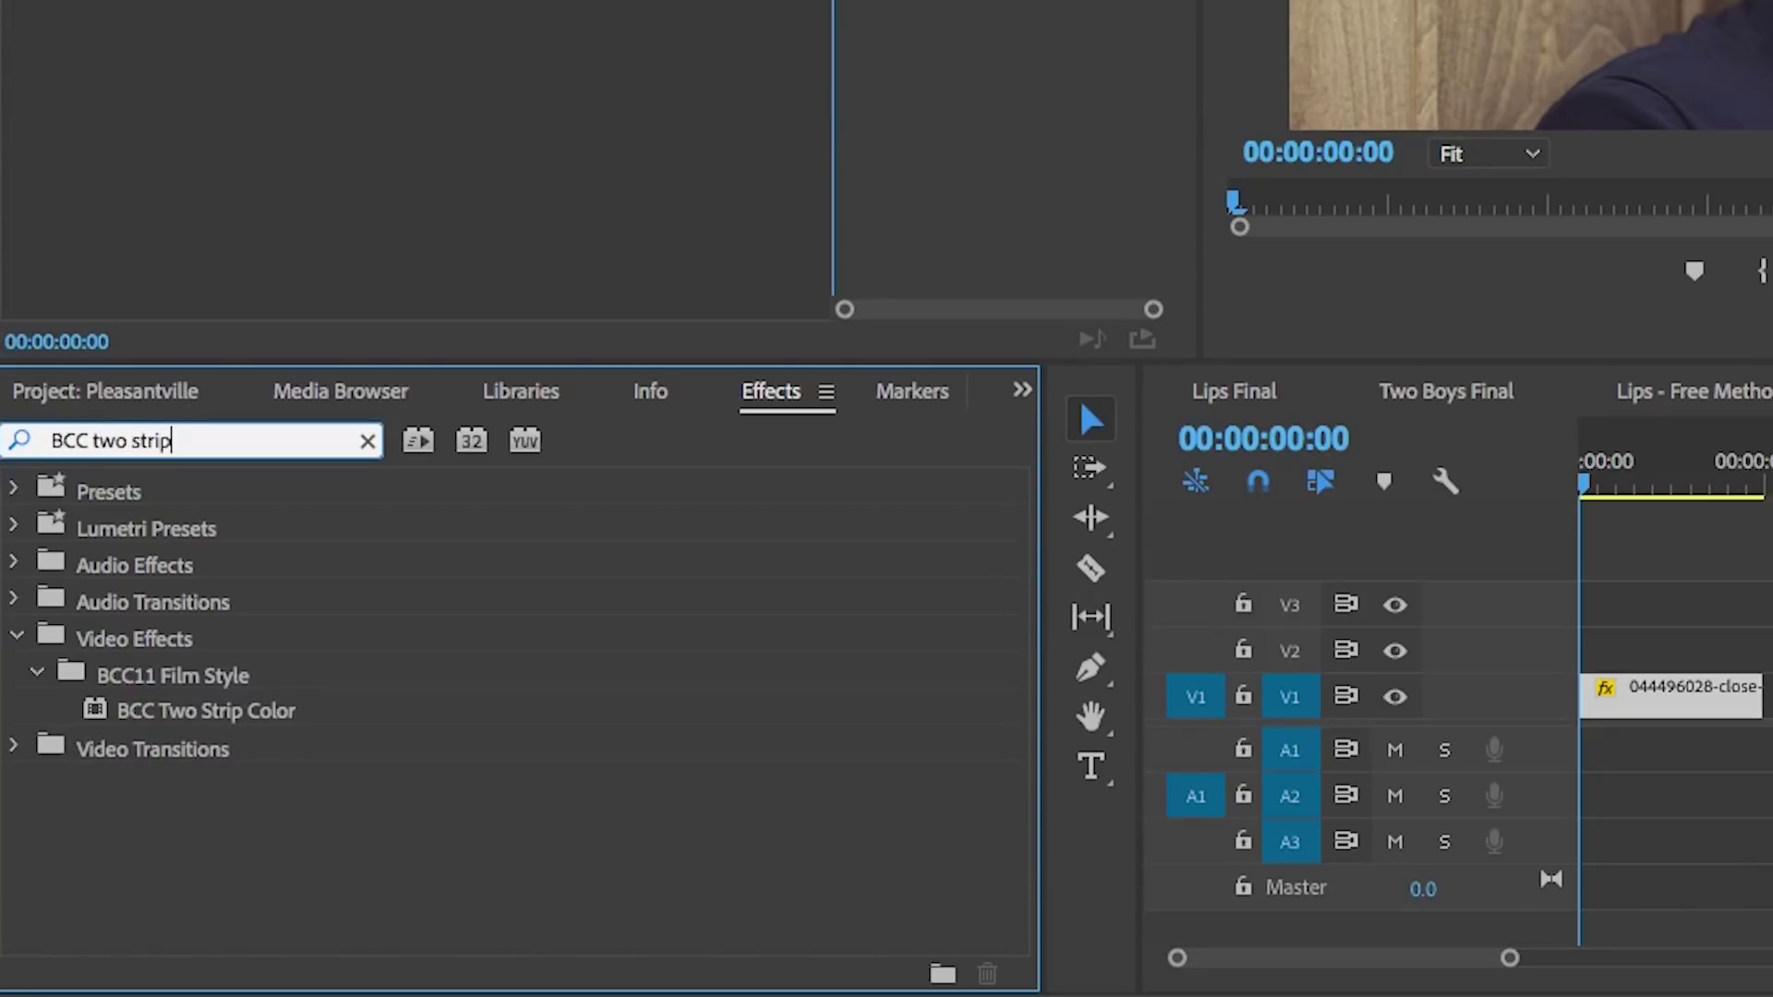
double_click(230, 716)
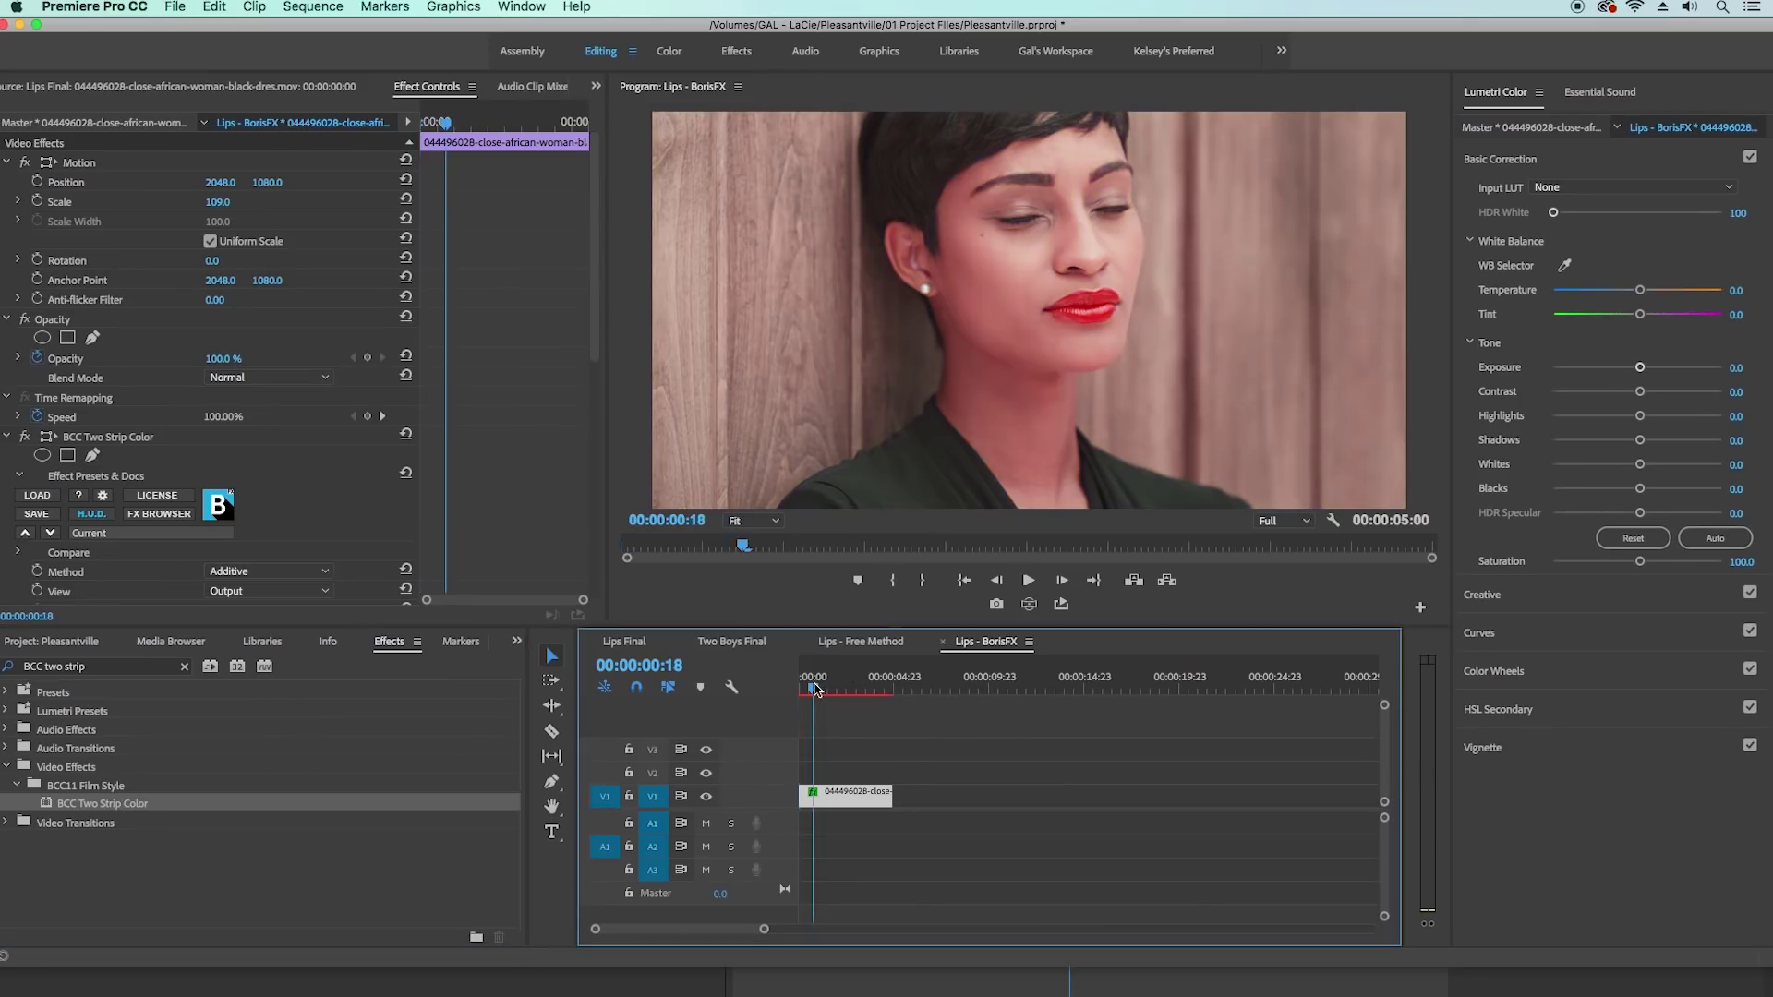
click(817, 688)
drag(593, 341, 593, 483)
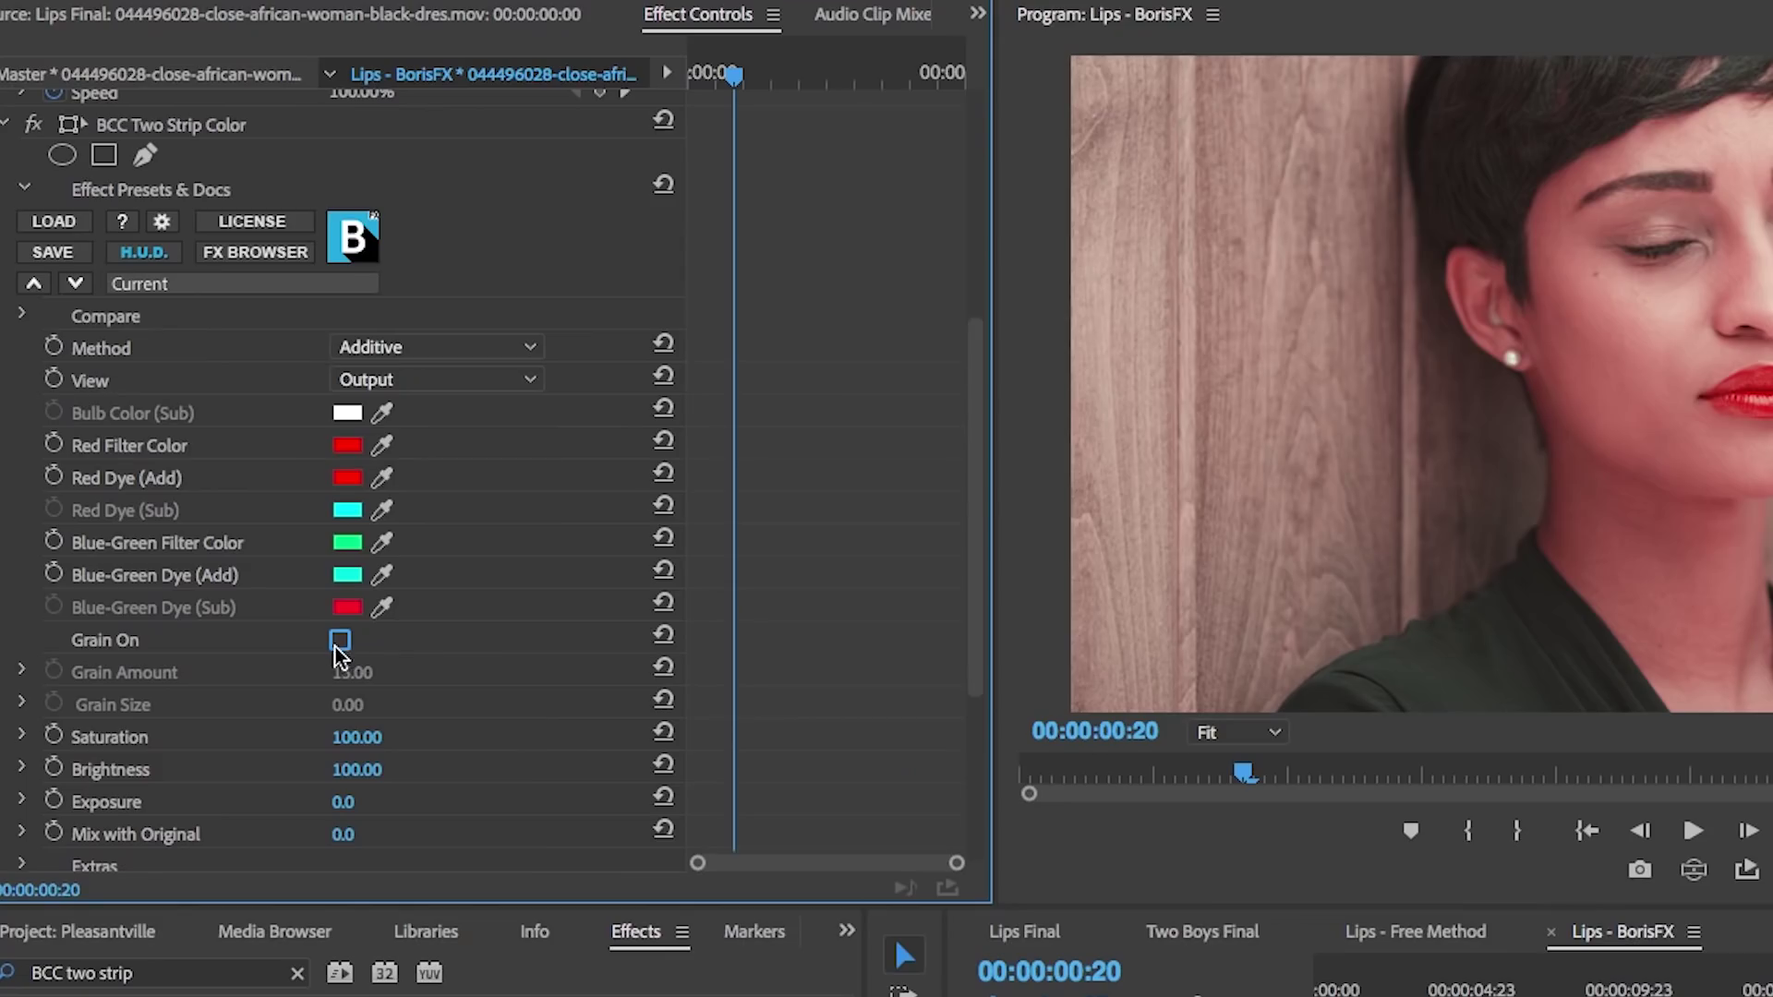
- Turn on film grain in Two Strip Color and set Grain Size to 1
click(338, 643)
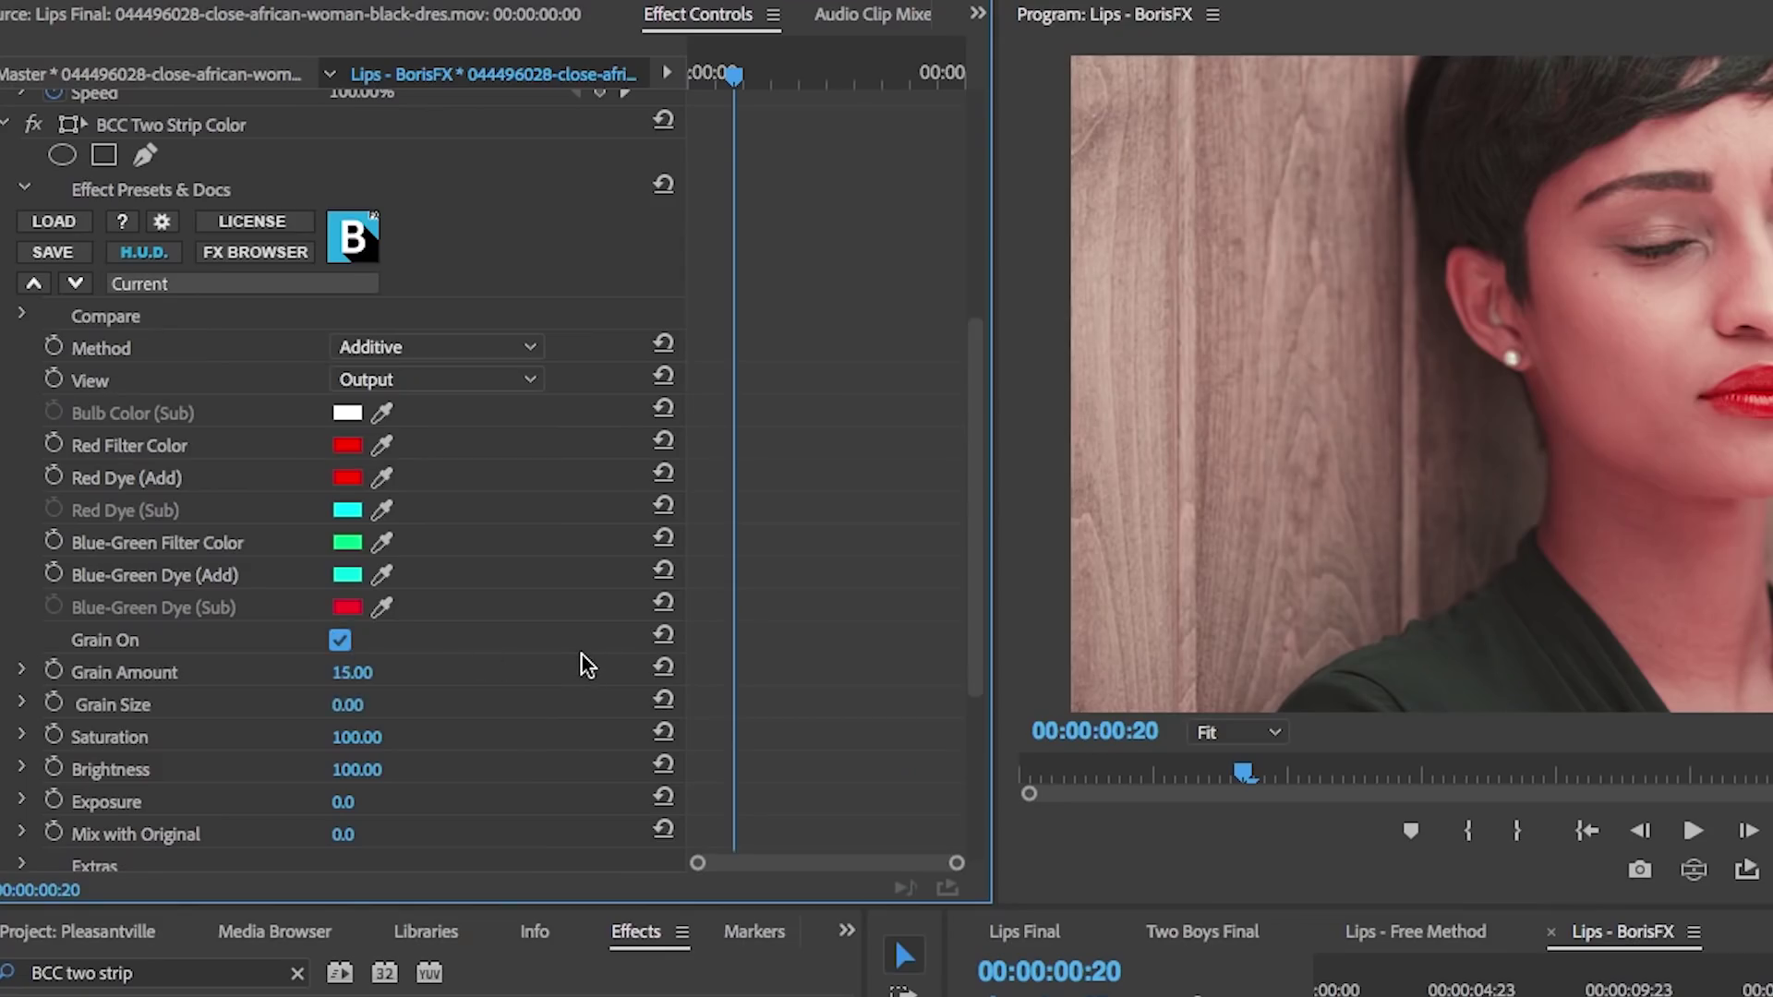
scroll(591, 661, down, 2)
click(348, 643)
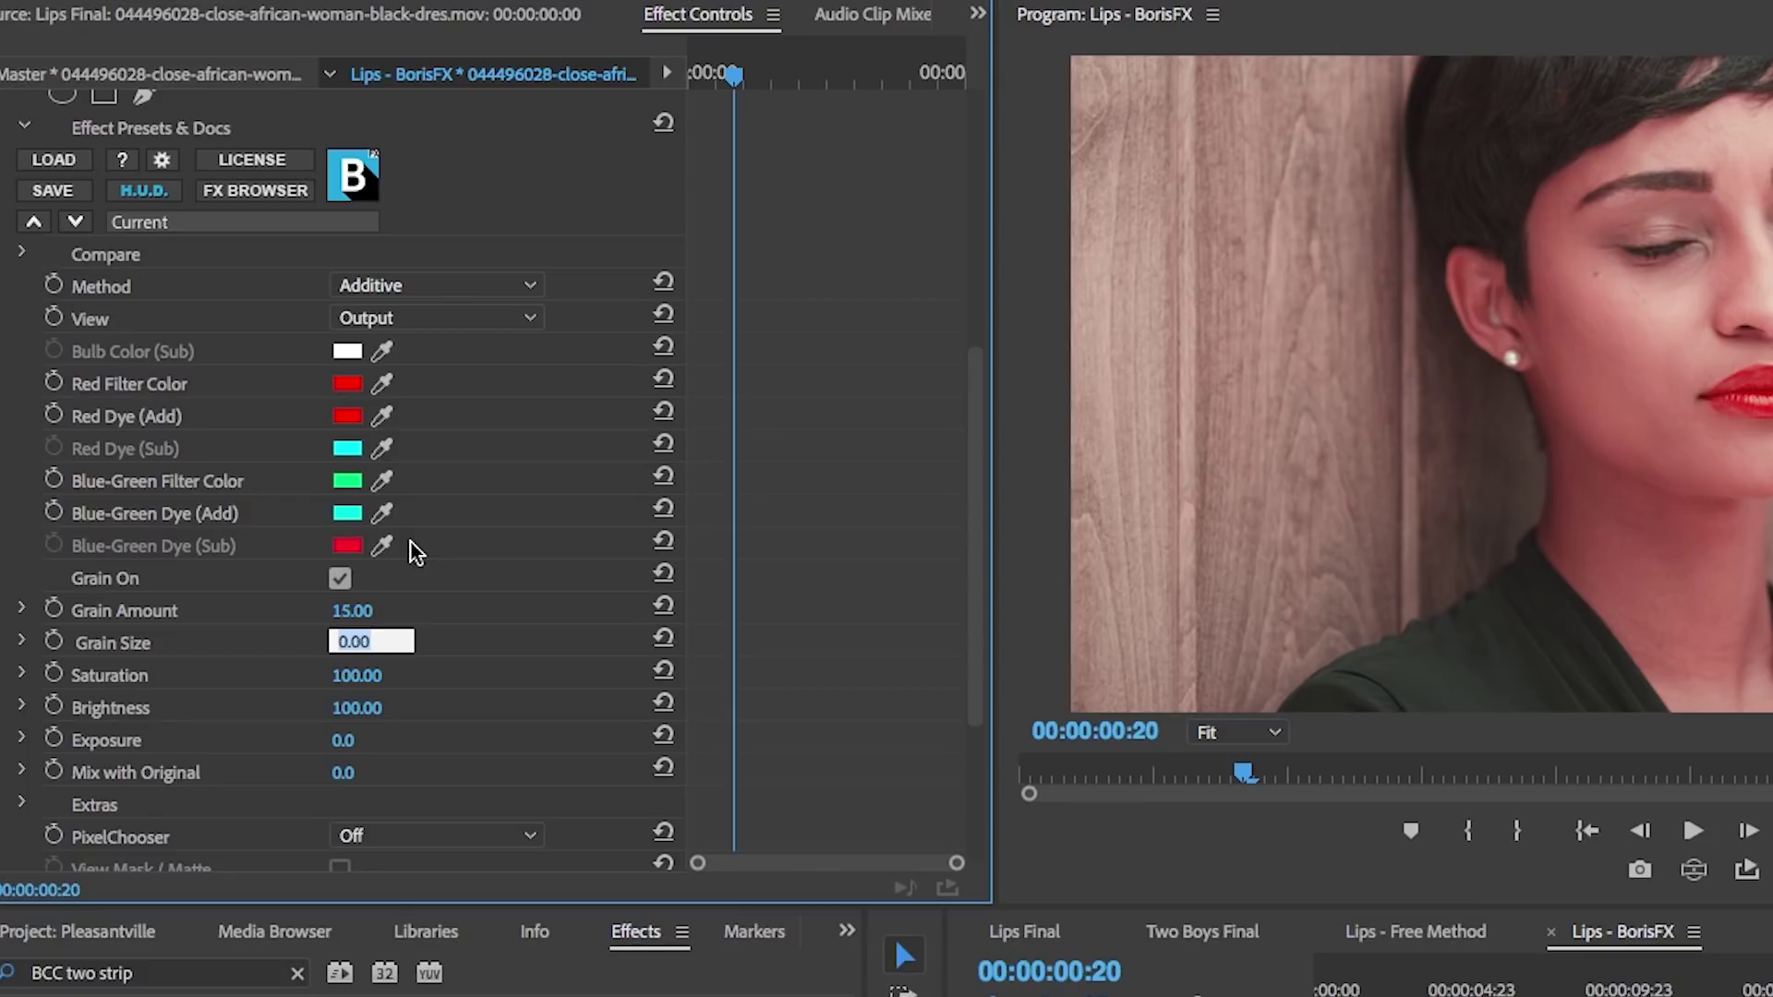
text(1)
key(Return)
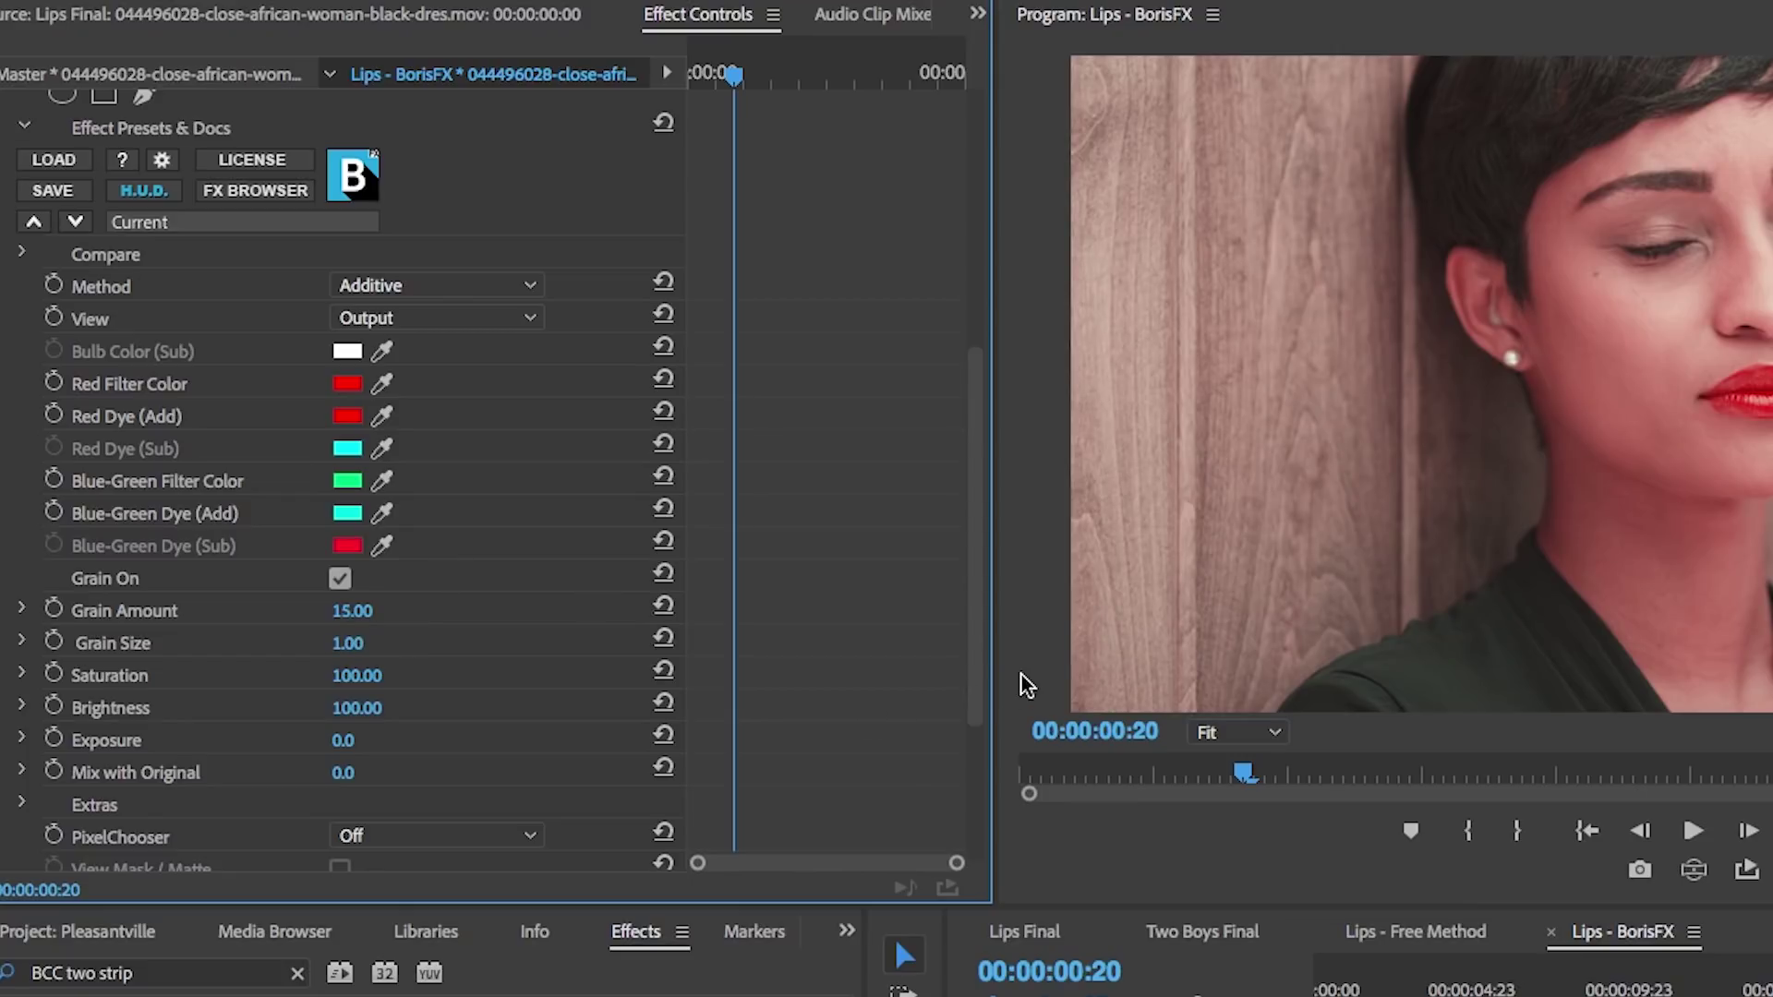
- Preview the look around 1:23 and set Mix with Original to 10
click(1237, 911)
drag(1354, 995, 1412, 996)
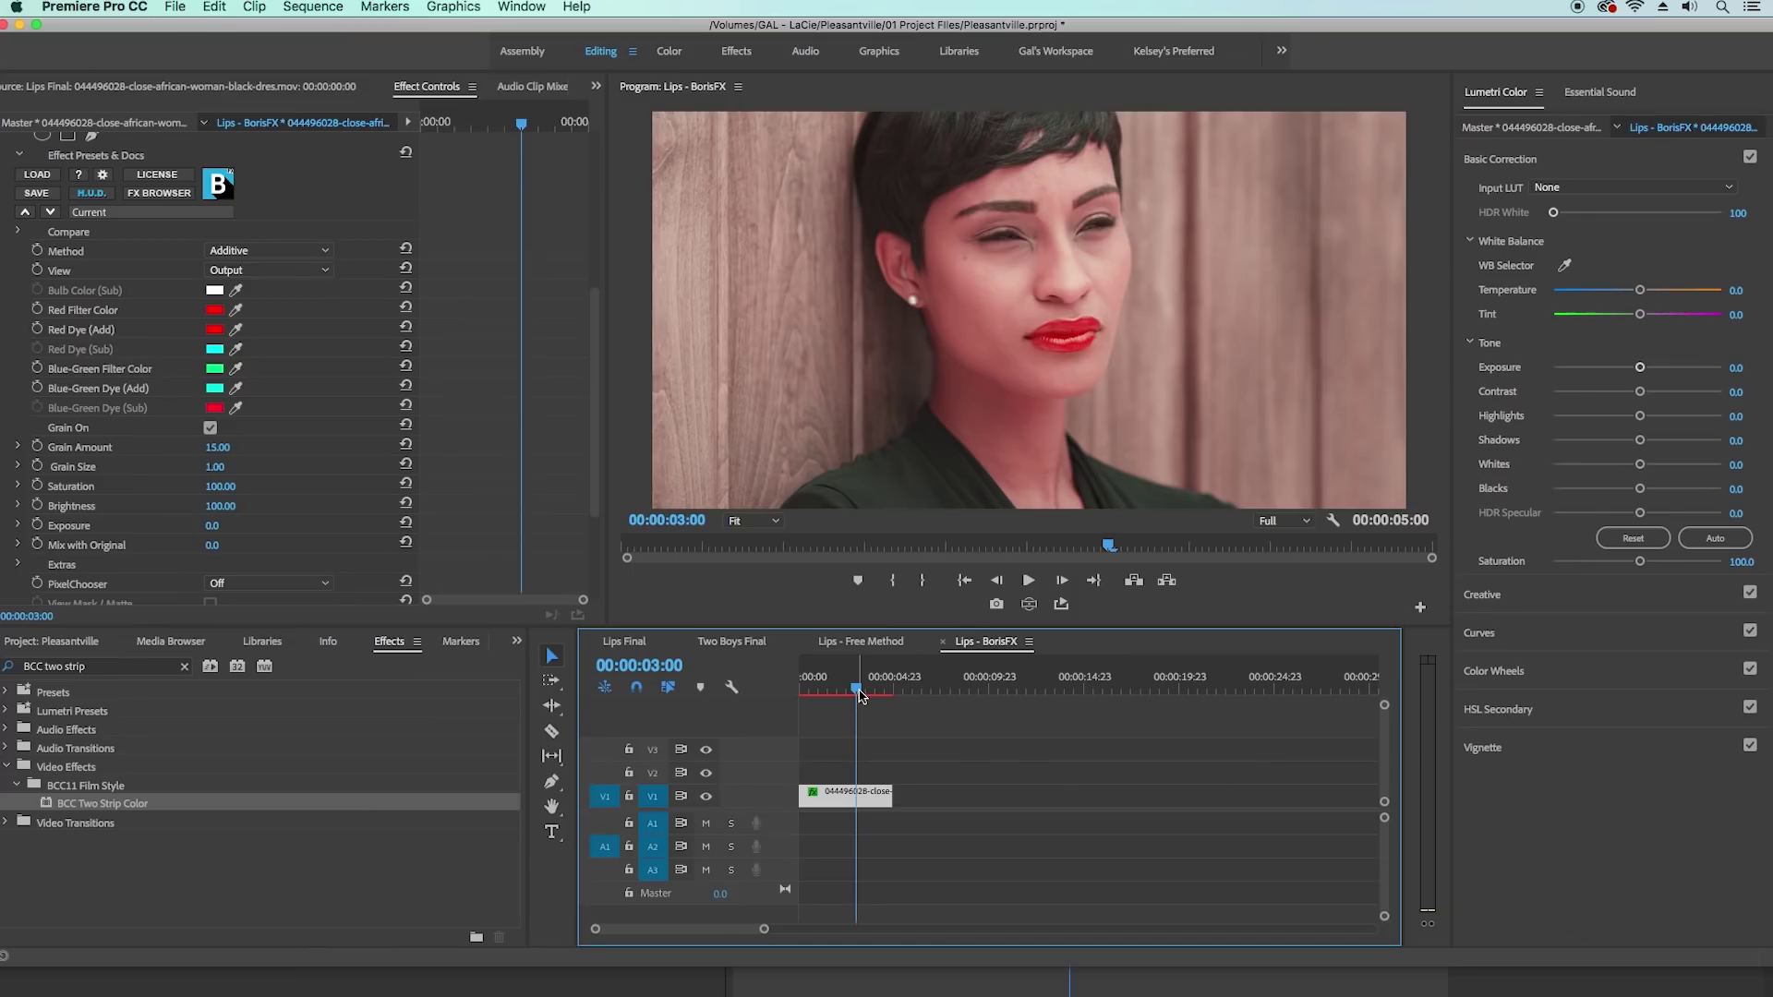
drag(857, 694, 835, 694)
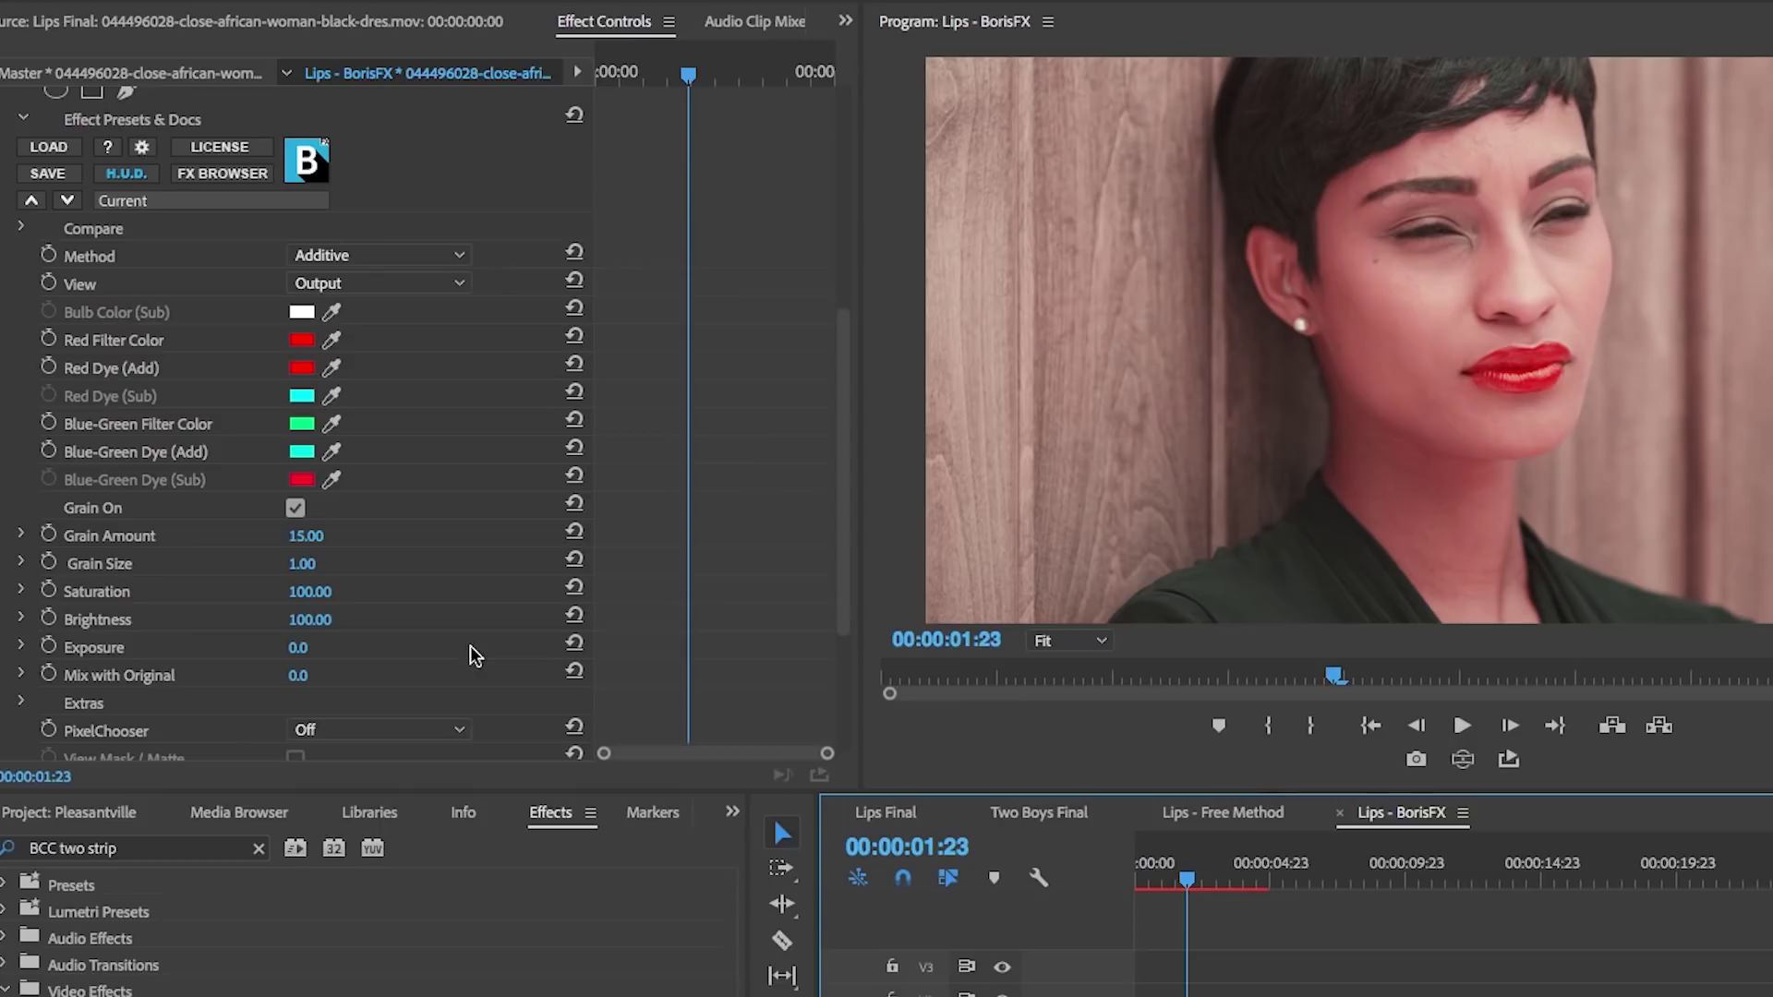
click(298, 676)
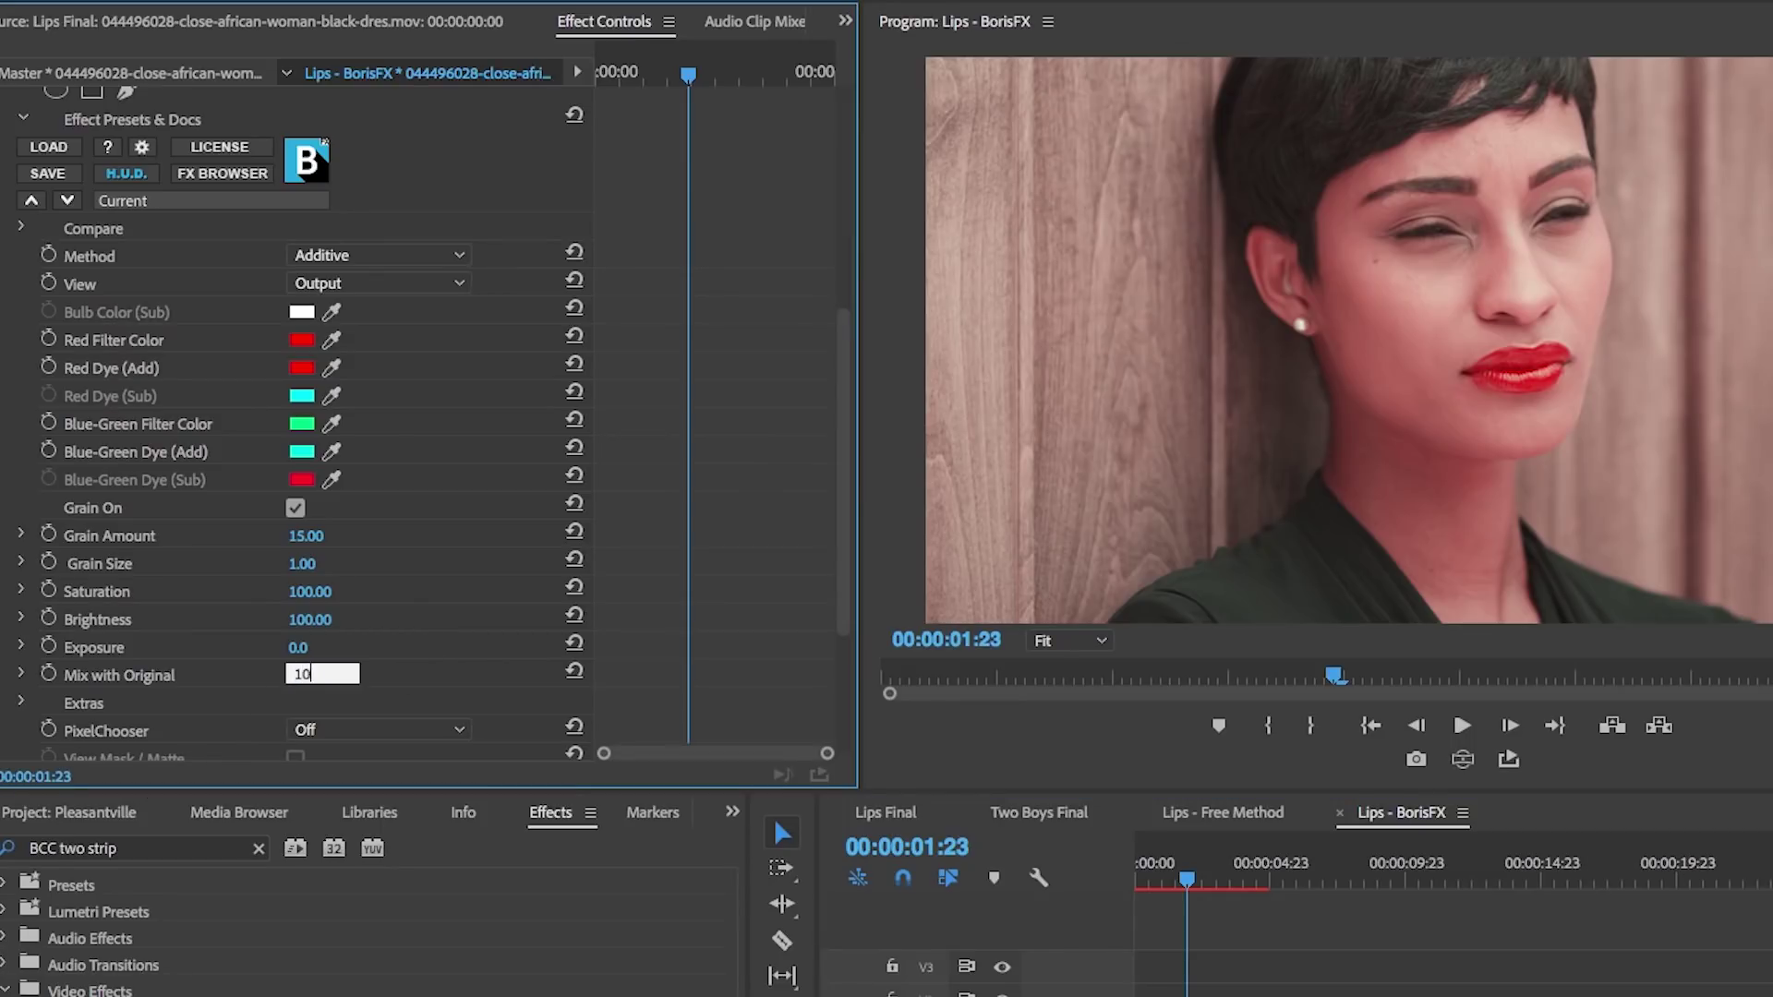
key(Return)
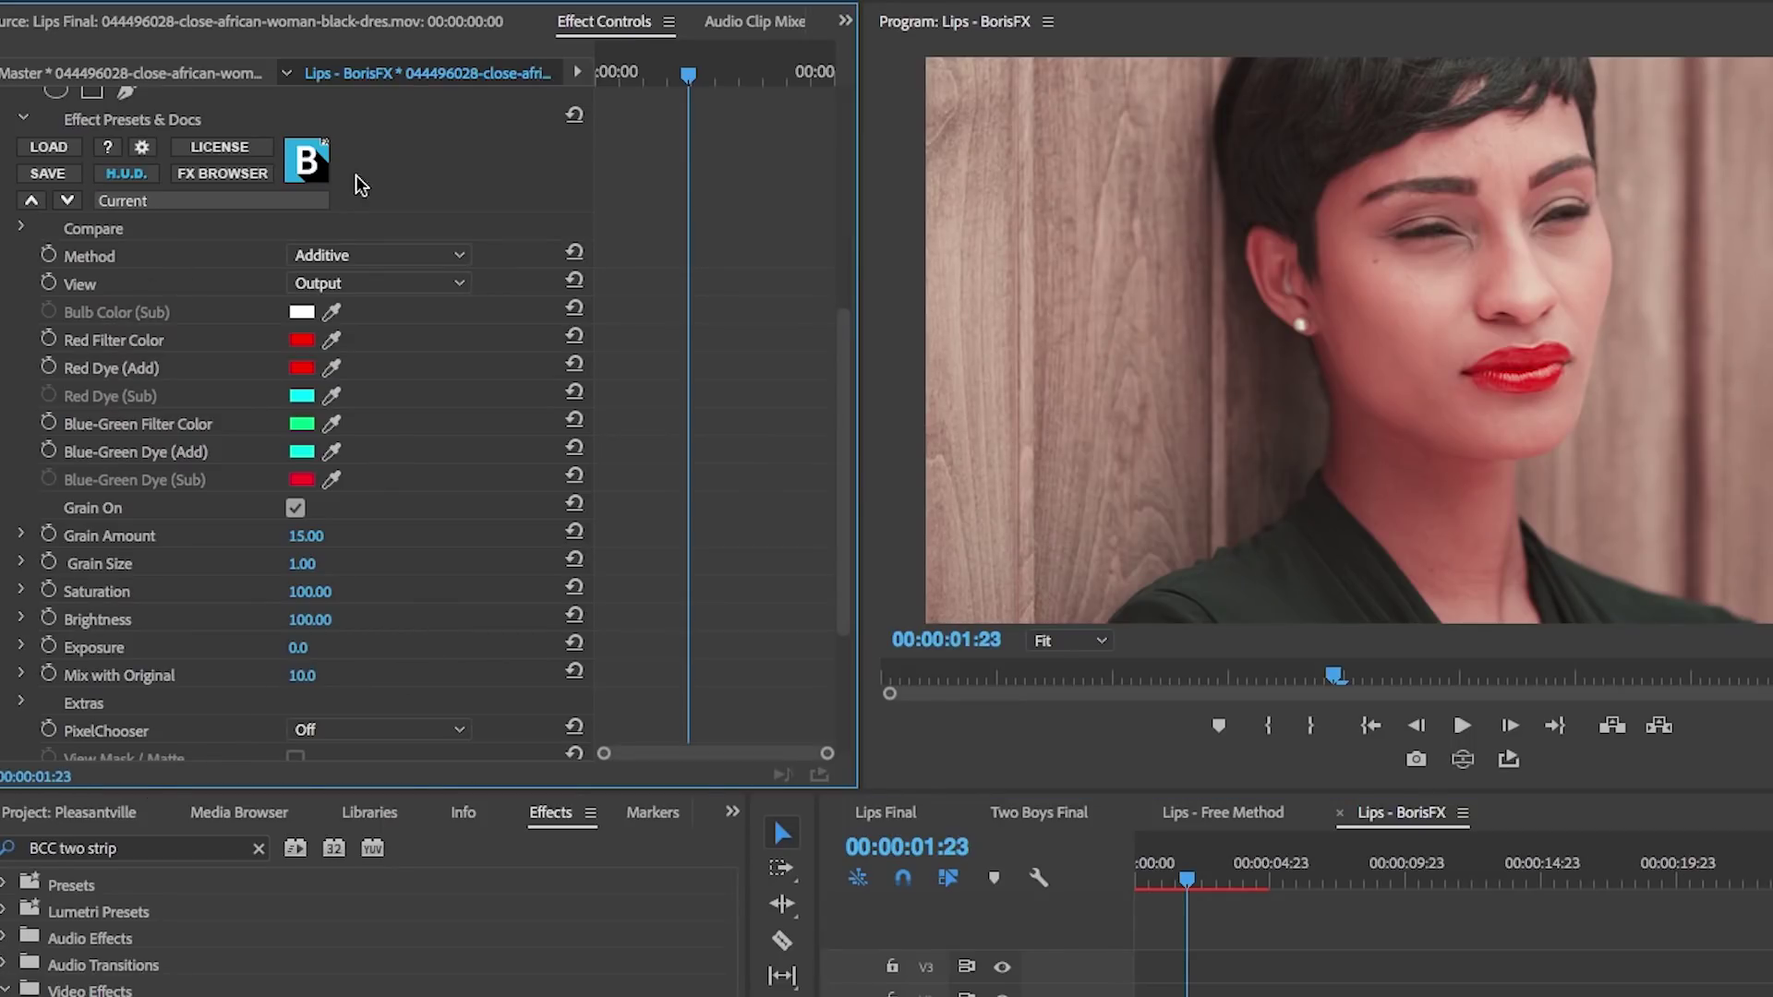
- Toggle the Two Strip Color effect off and on to compare before and after
scroll(416, 185, up, 2)
click(30, 118)
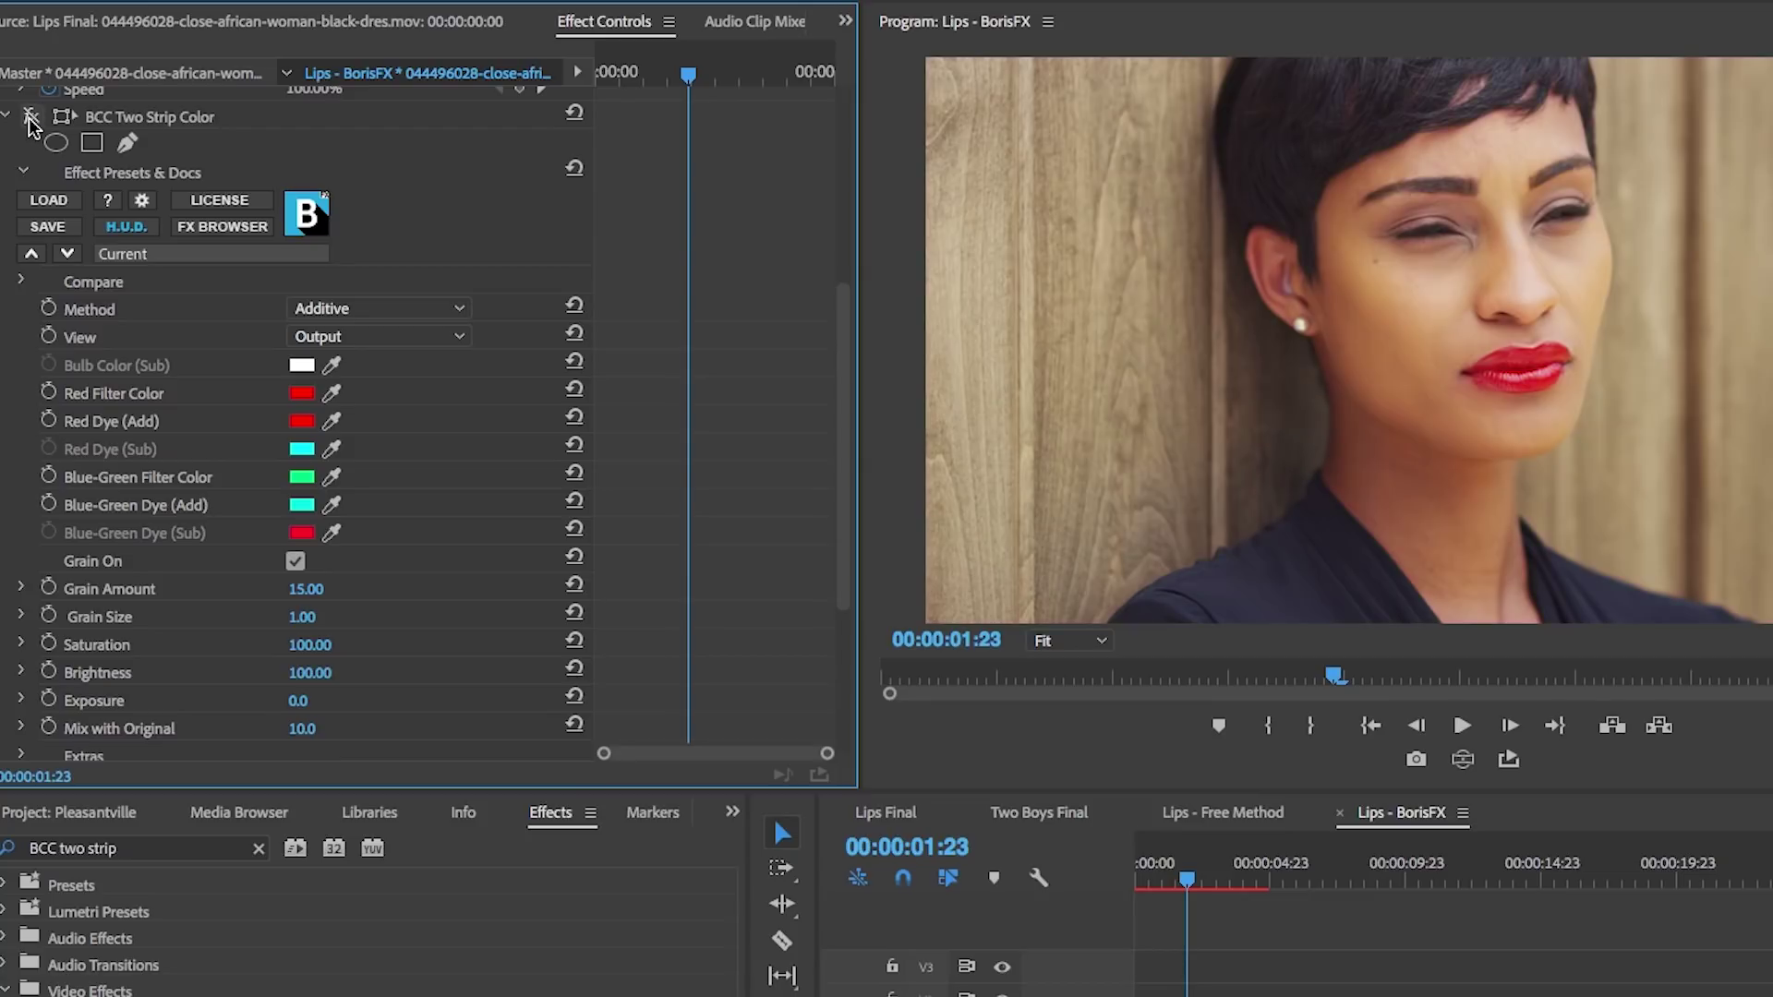
click(31, 119)
click(30, 118)
click(30, 118)
- Set Saturation to 0 so the clip turns black-and-white
drag(838, 460, 843, 552)
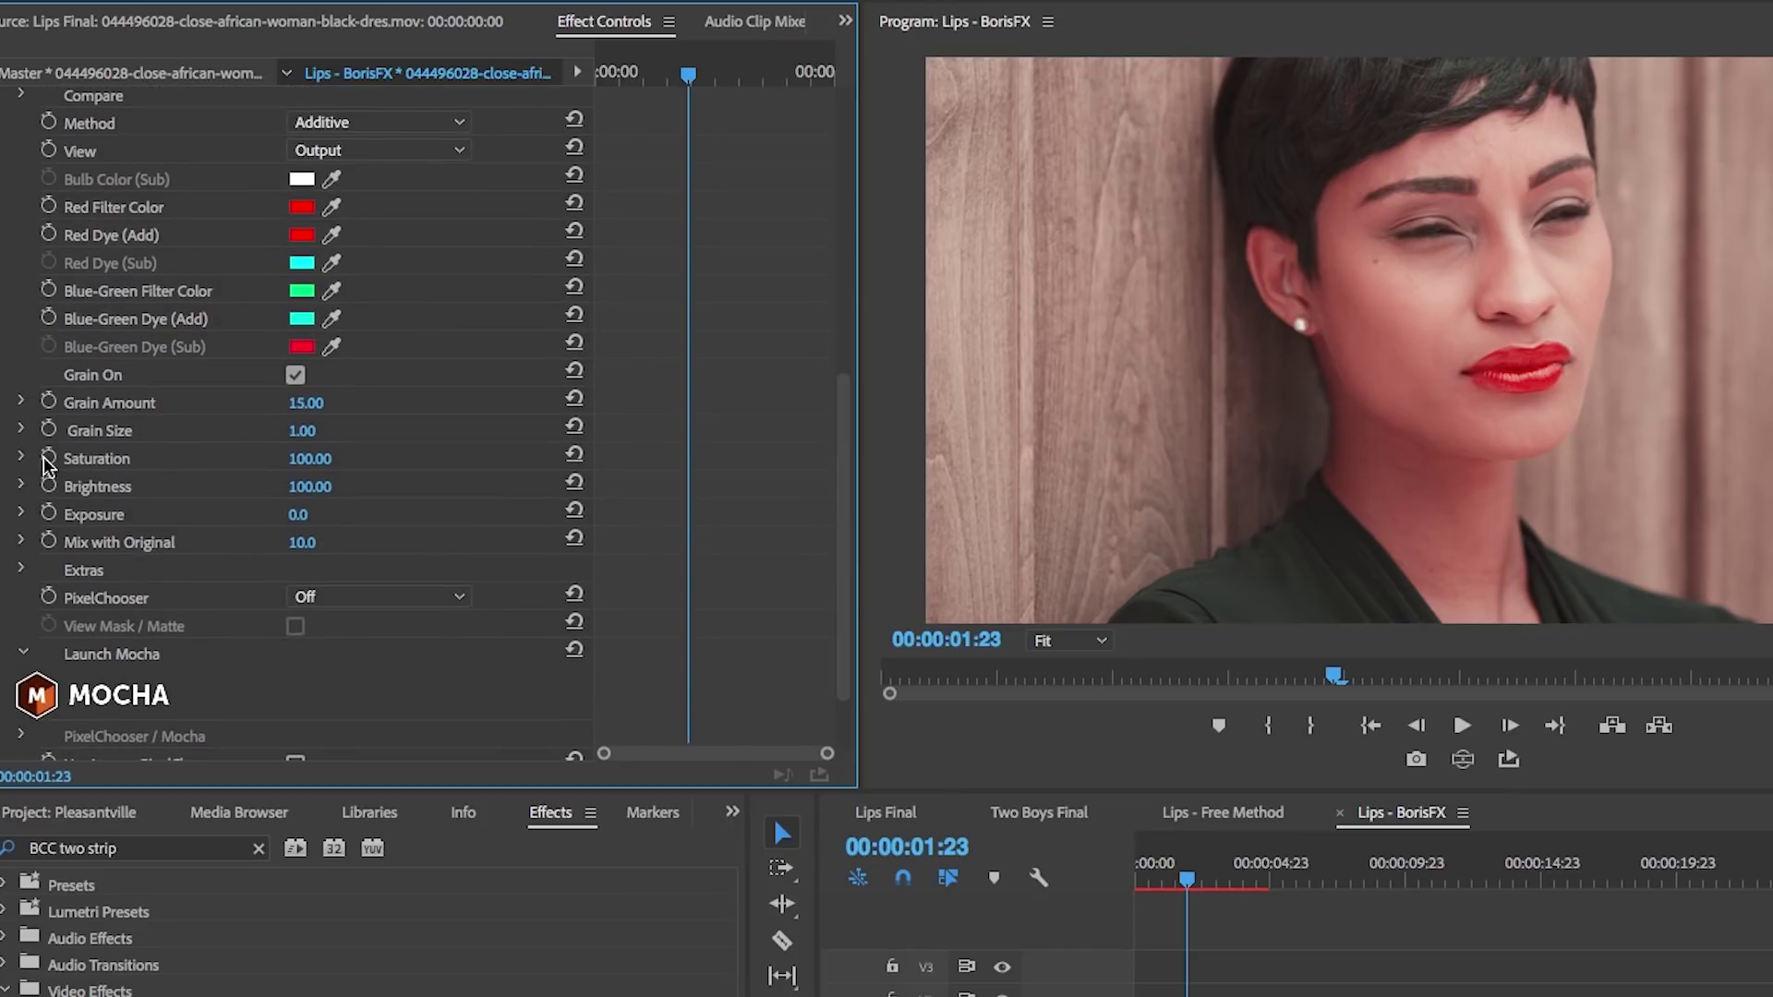
click(314, 459)
text(0)
key(Return)
scroll(469, 596, down, 2)
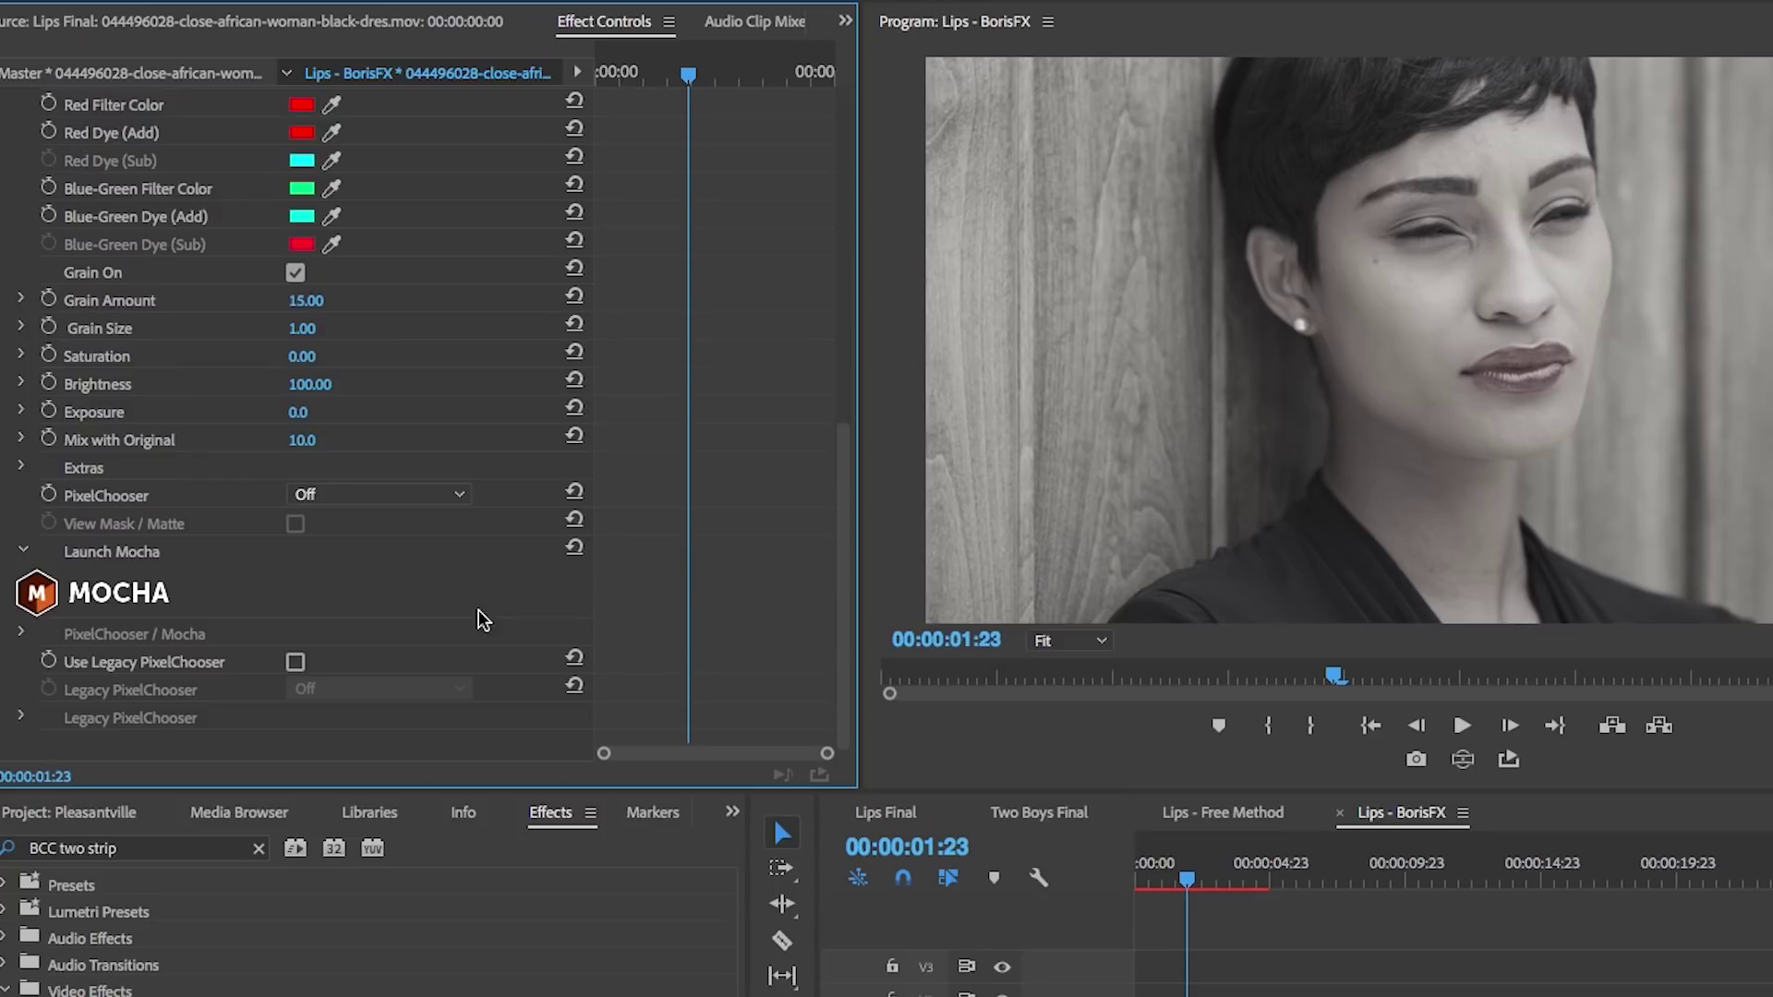
- Launch Mocha, zoom in on the lips, and trace the upper lip with an X-spline
click(488, 599)
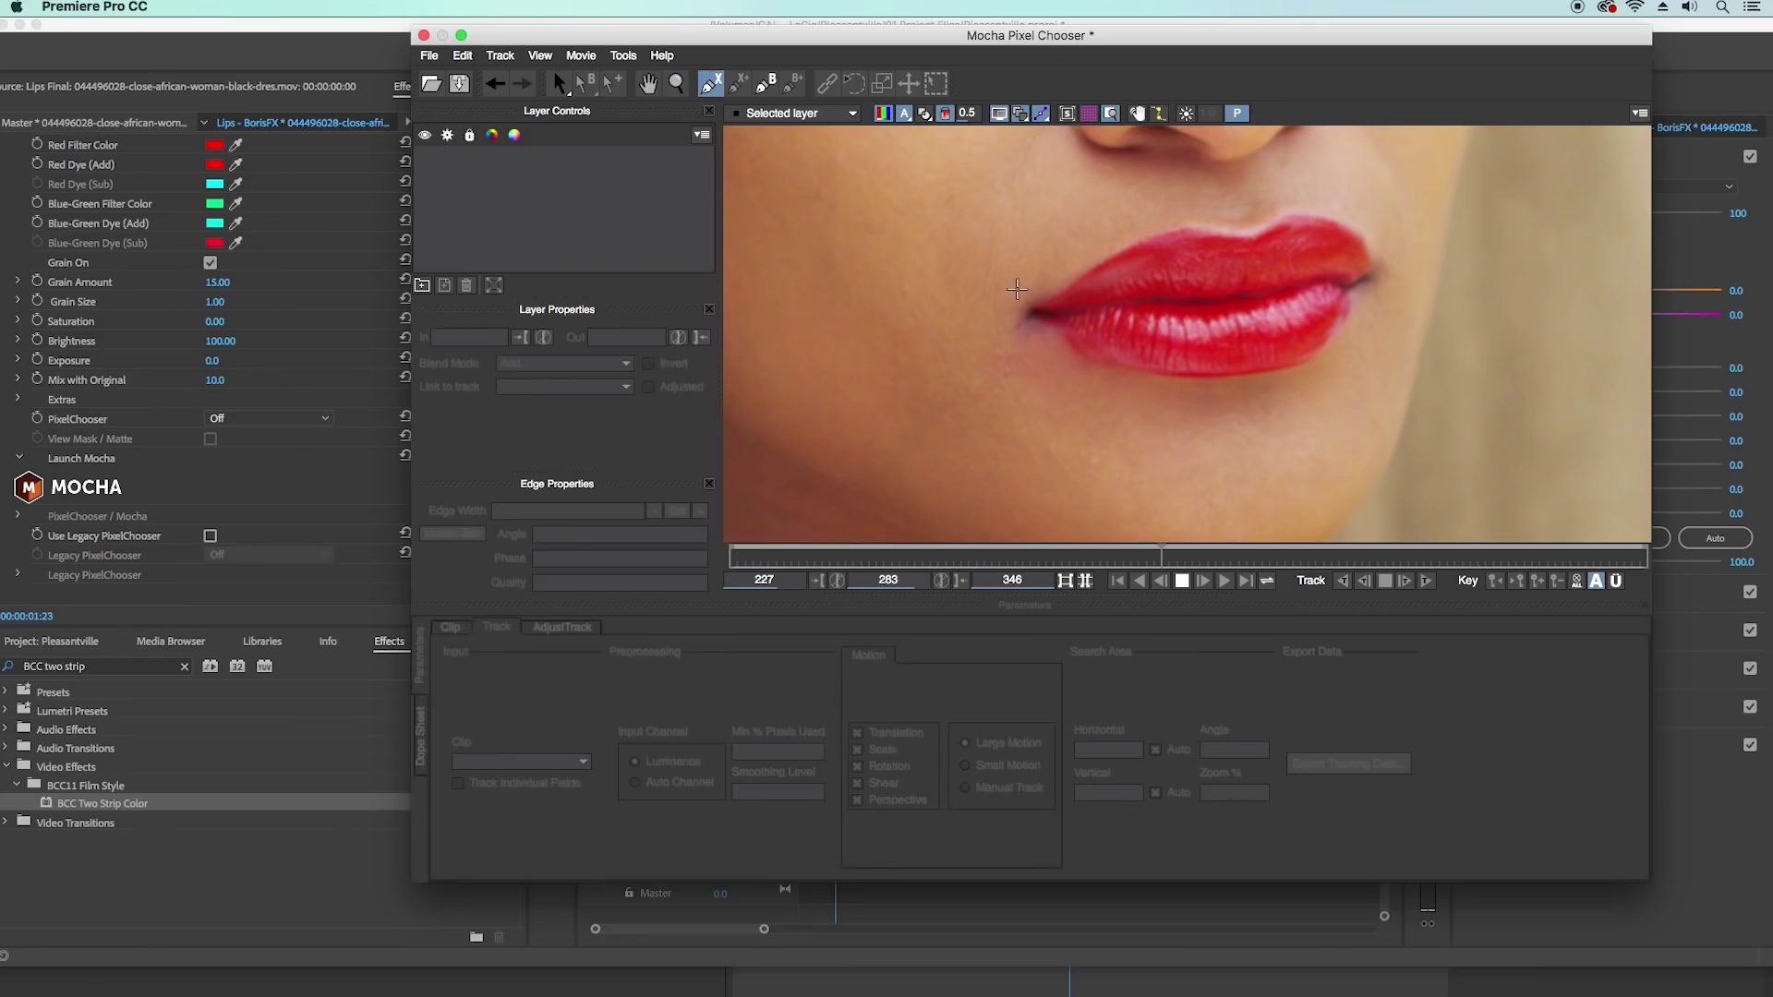
drag(1260, 284, 1271, 202)
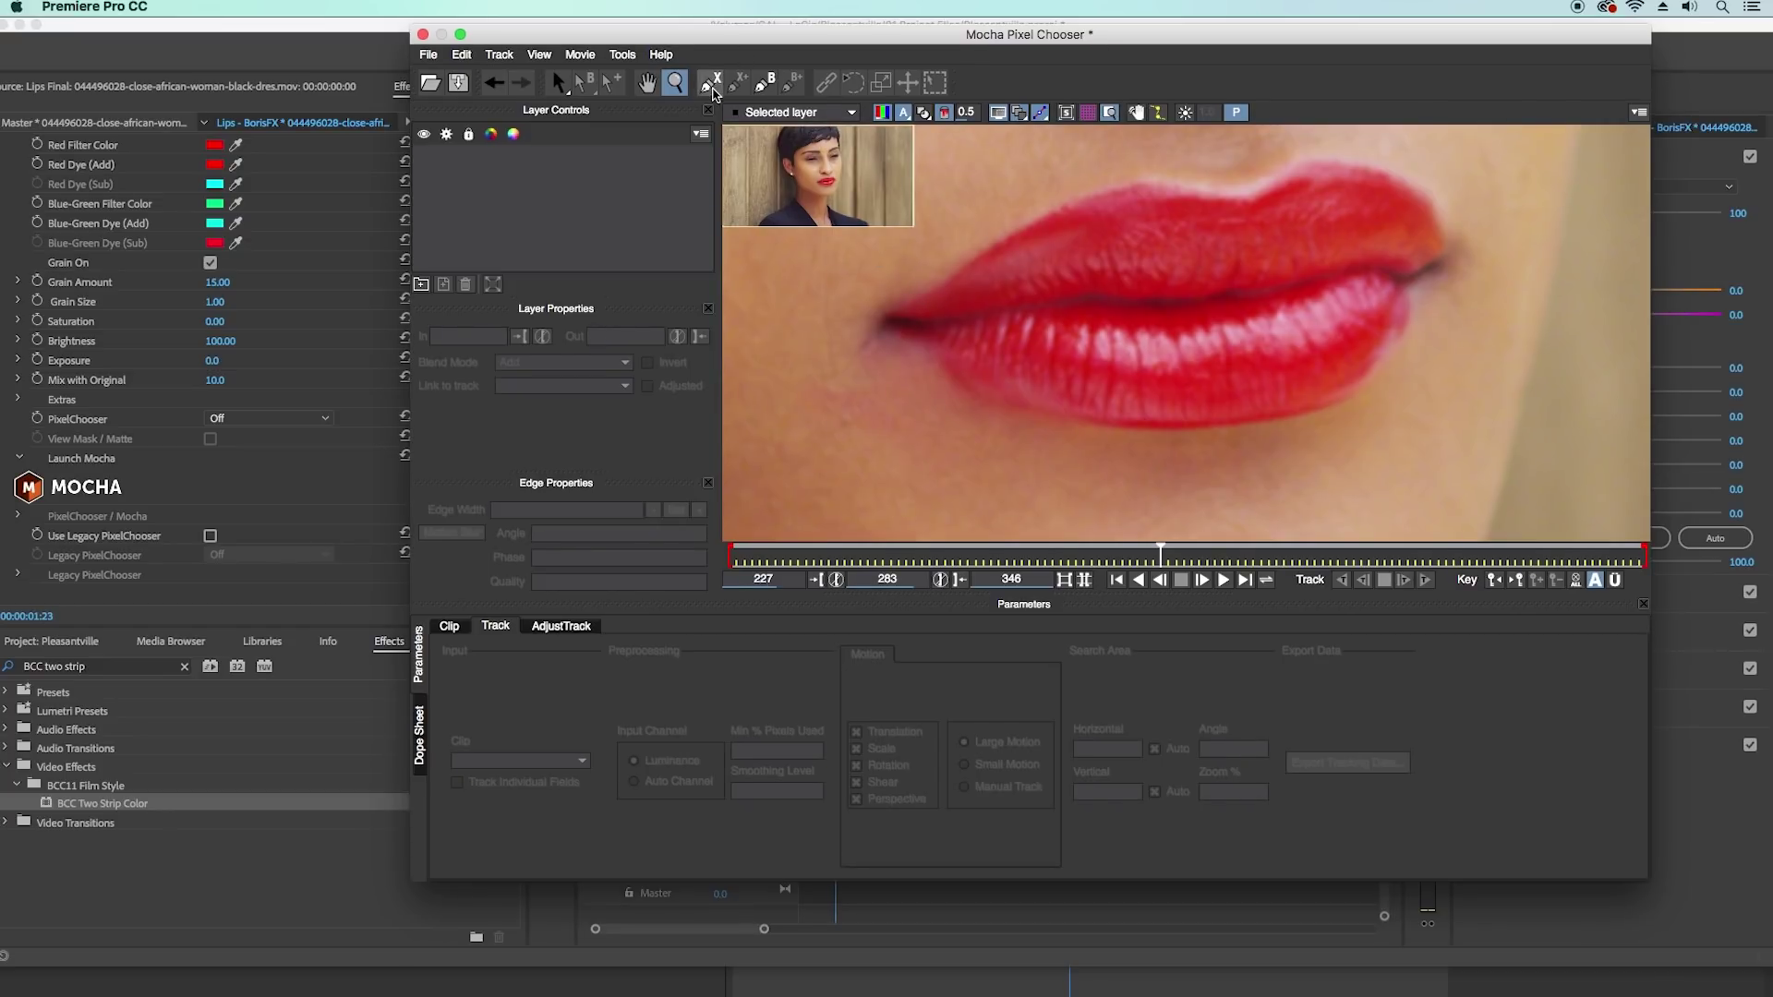
click(710, 83)
click(891, 314)
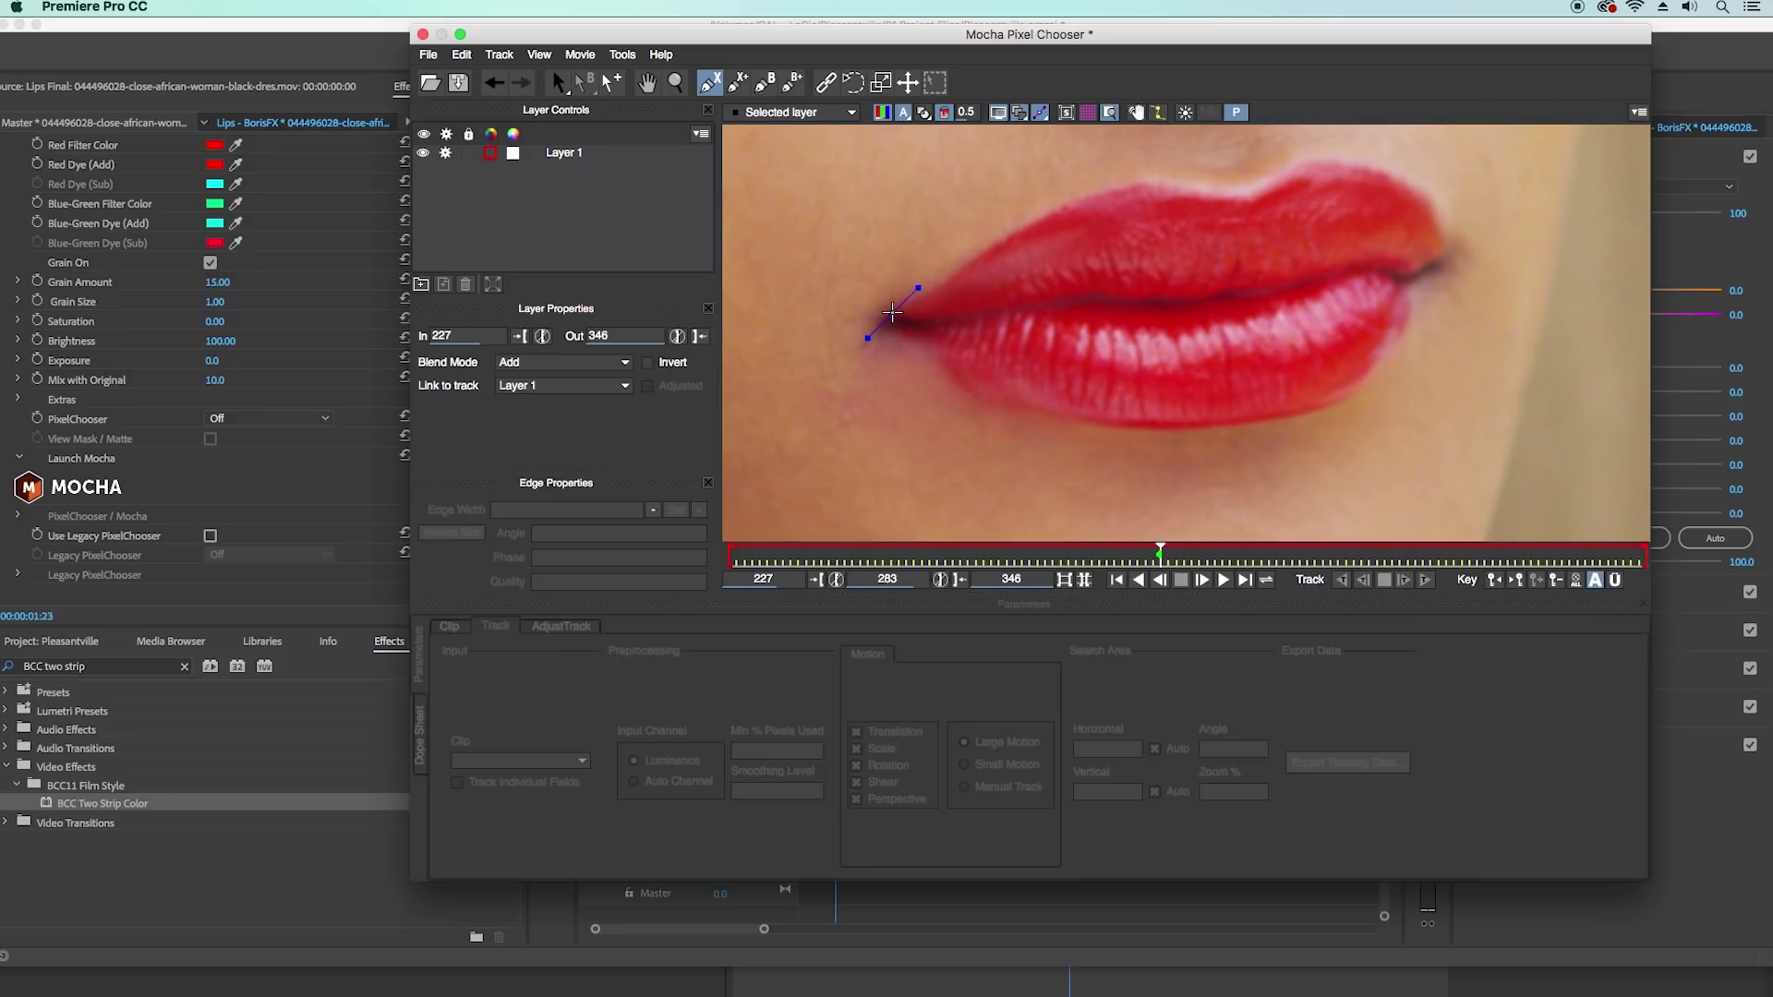
click(953, 274)
click(982, 252)
click(1015, 230)
click(1052, 211)
click(1092, 196)
click(1123, 188)
click(1155, 181)
click(1175, 182)
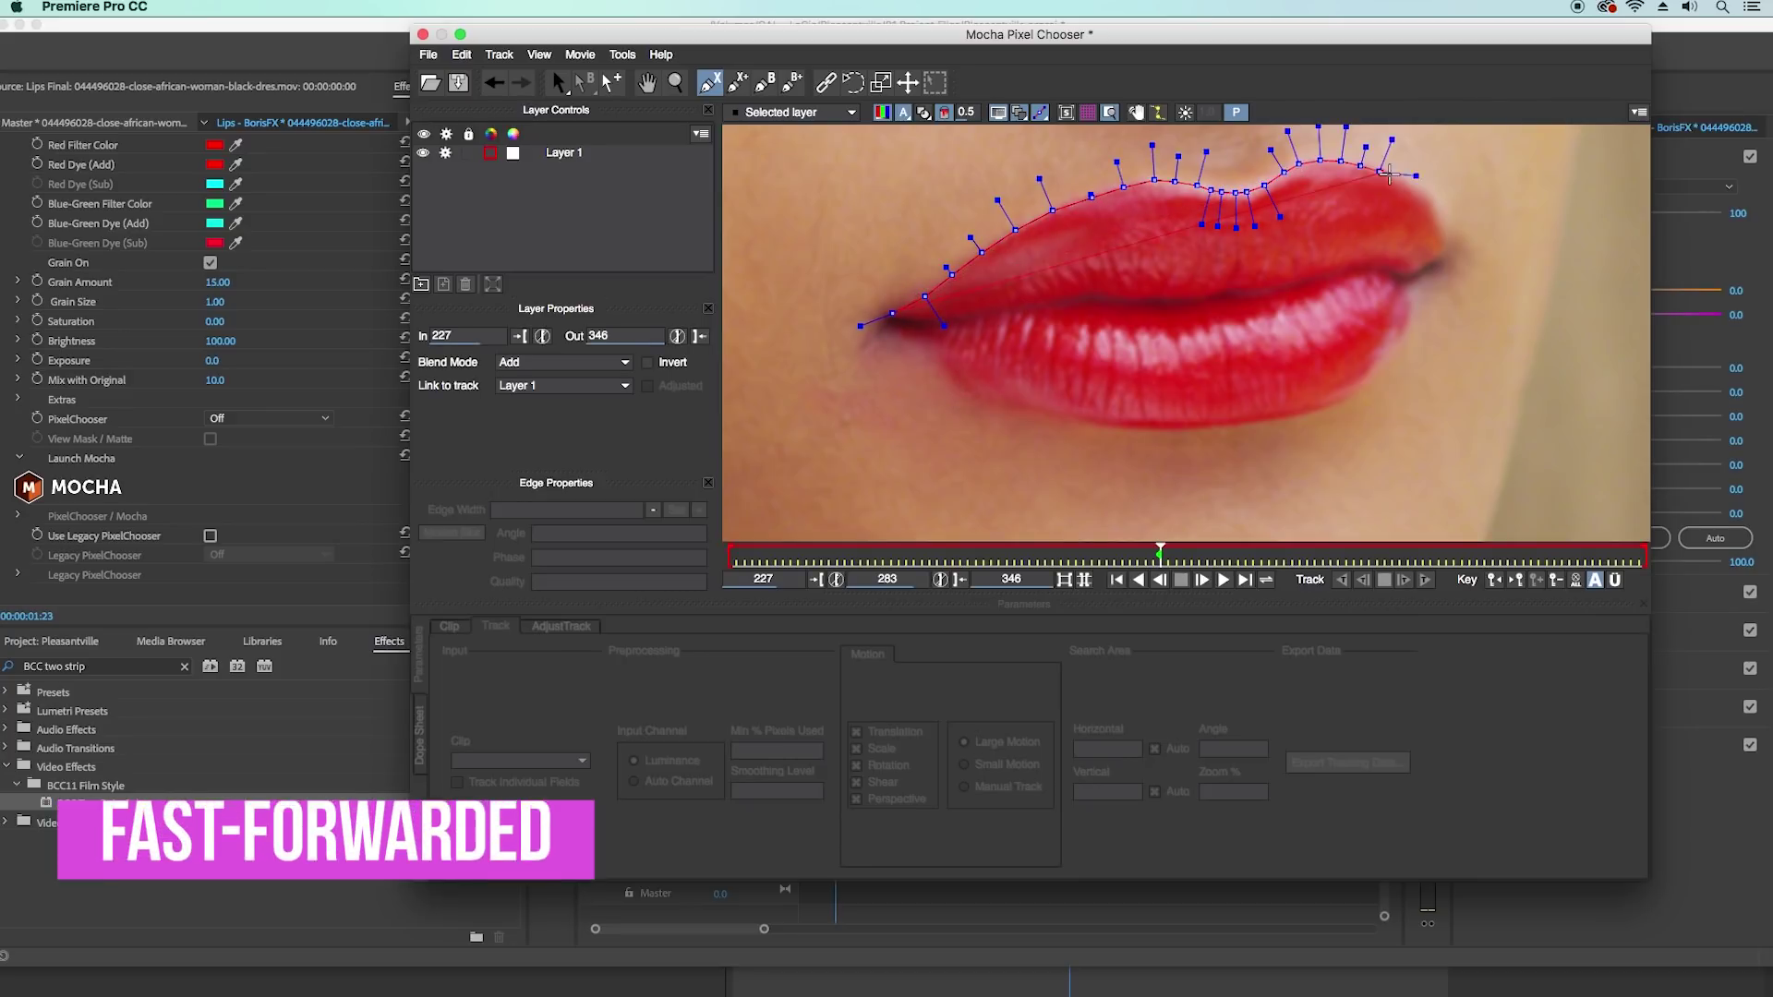
- Trace the lower lip, close the spline shape, and adjust the right-edge points
click(1041, 413)
click(1008, 403)
click(980, 392)
click(955, 371)
click(920, 346)
click(897, 333)
right_click(897, 333)
drag(1442, 268, 1445, 266)
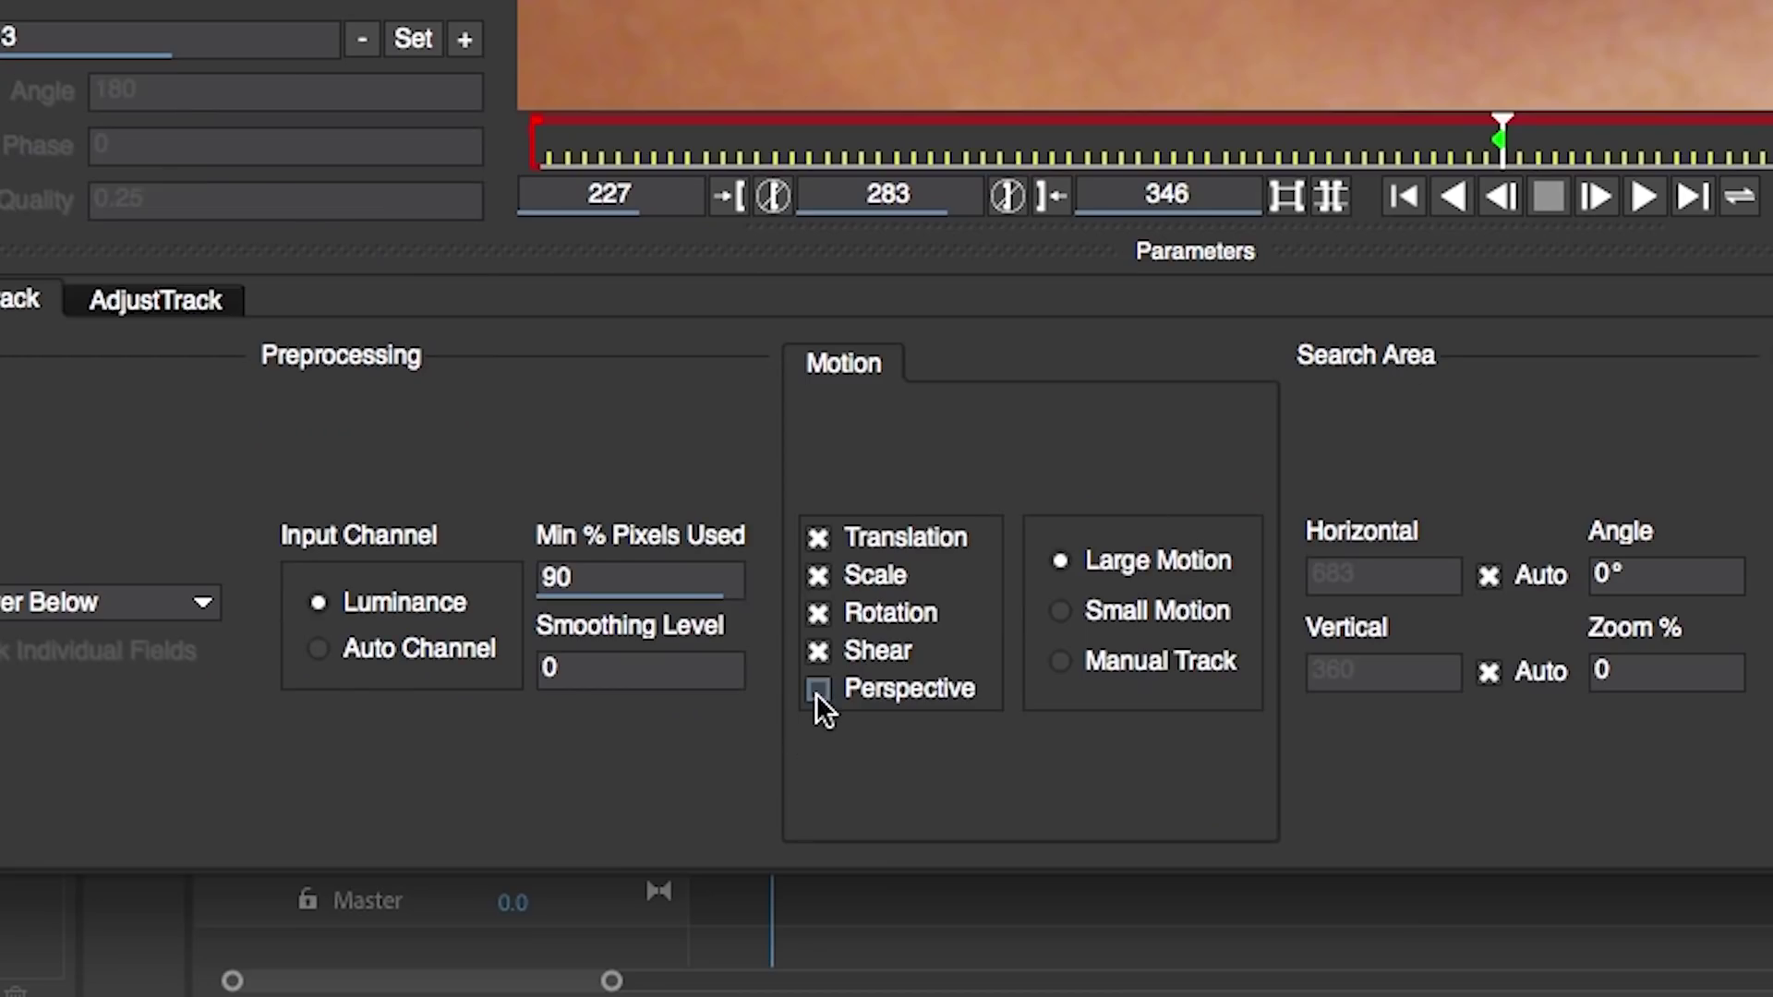
- Enable Perspective, track the lip mask forward, check frame 284, then track backward
click(820, 691)
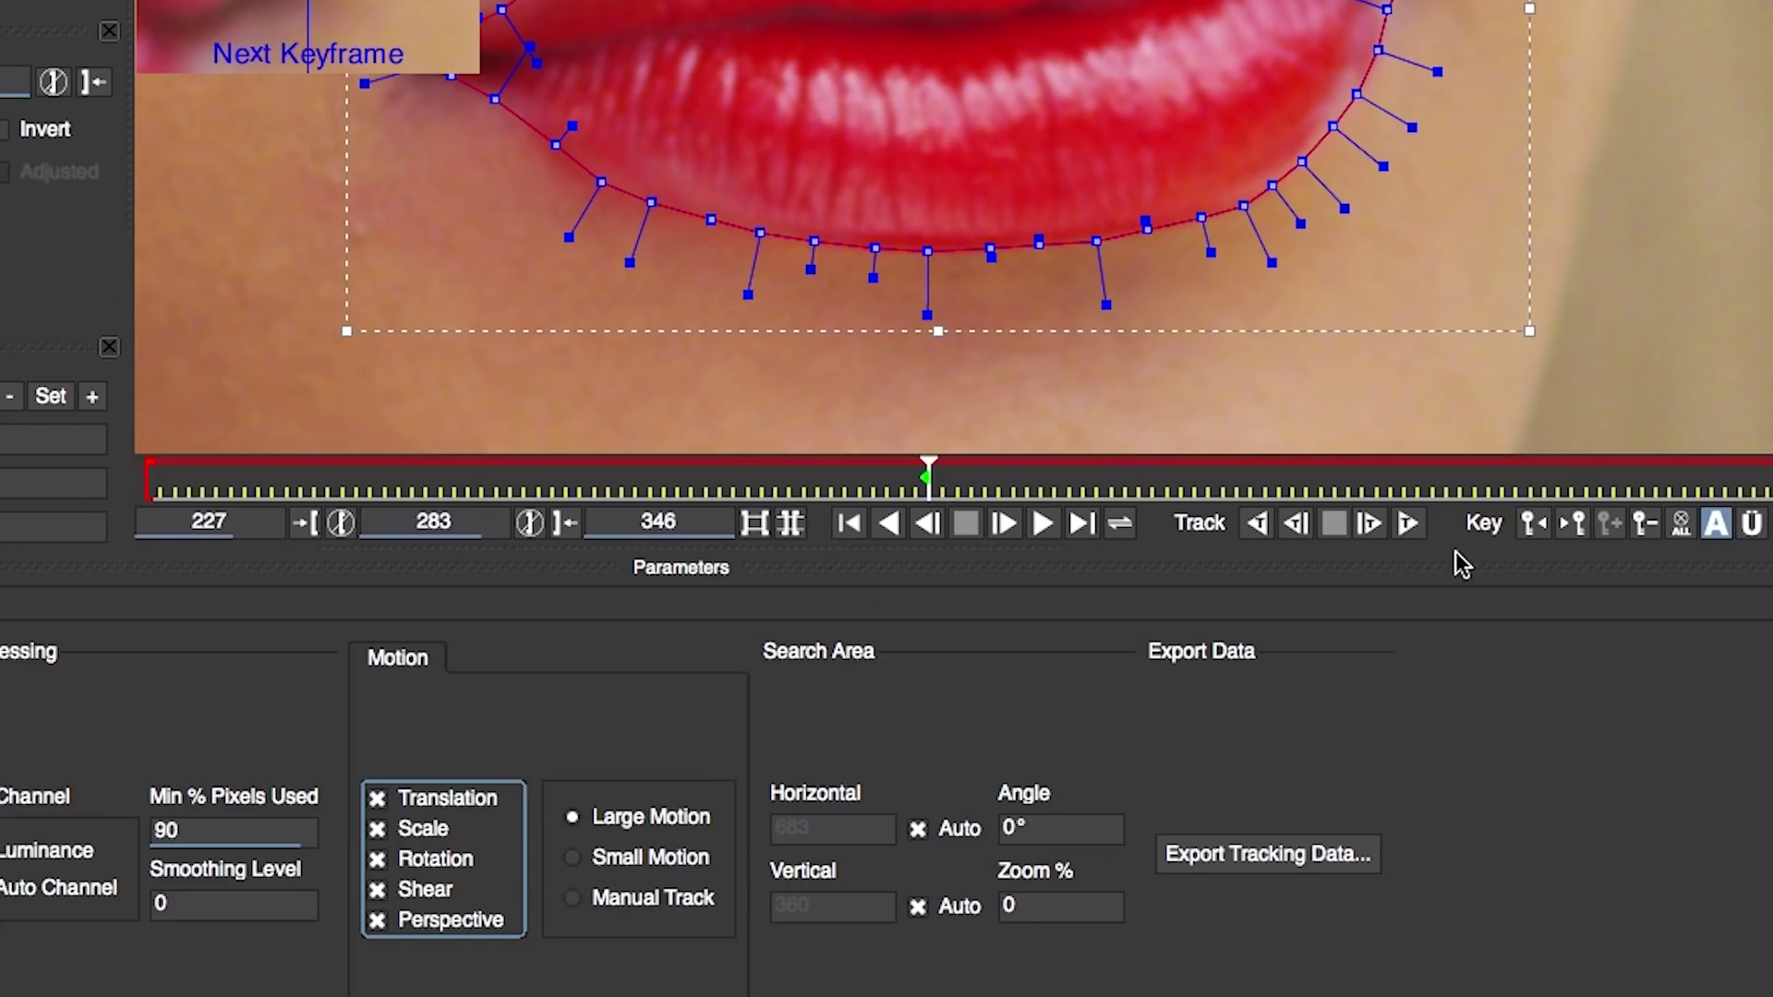
click(1409, 537)
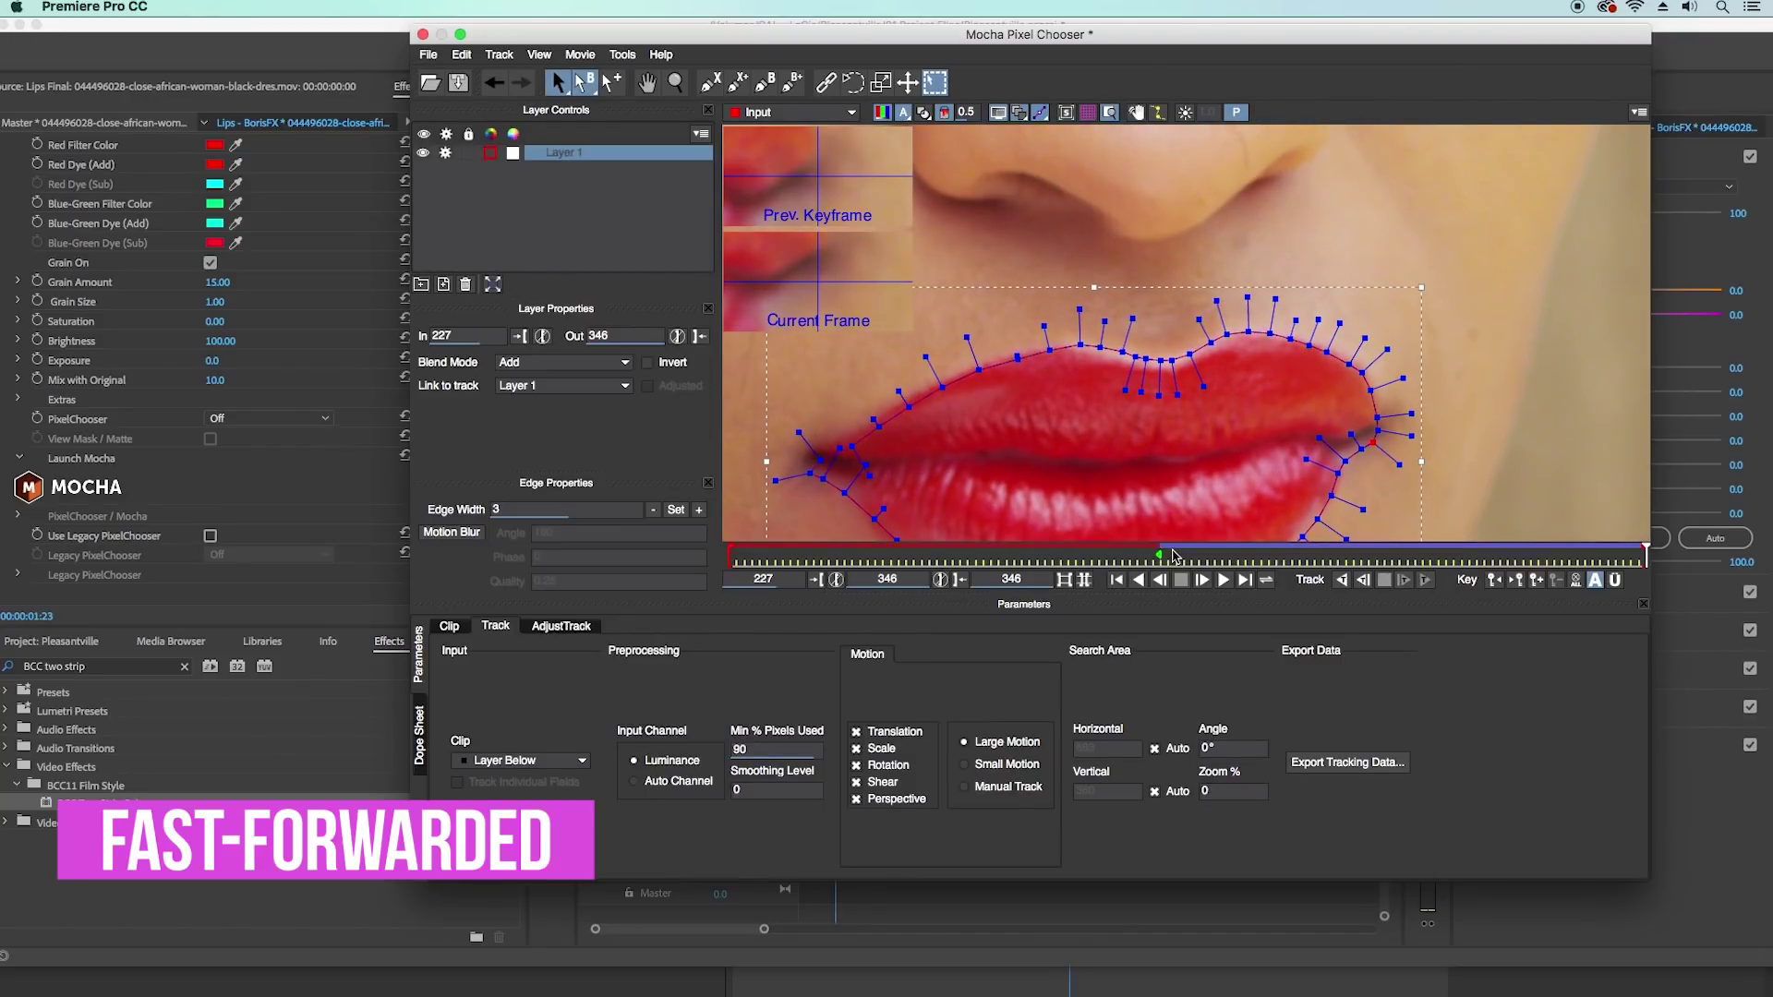
click(1166, 556)
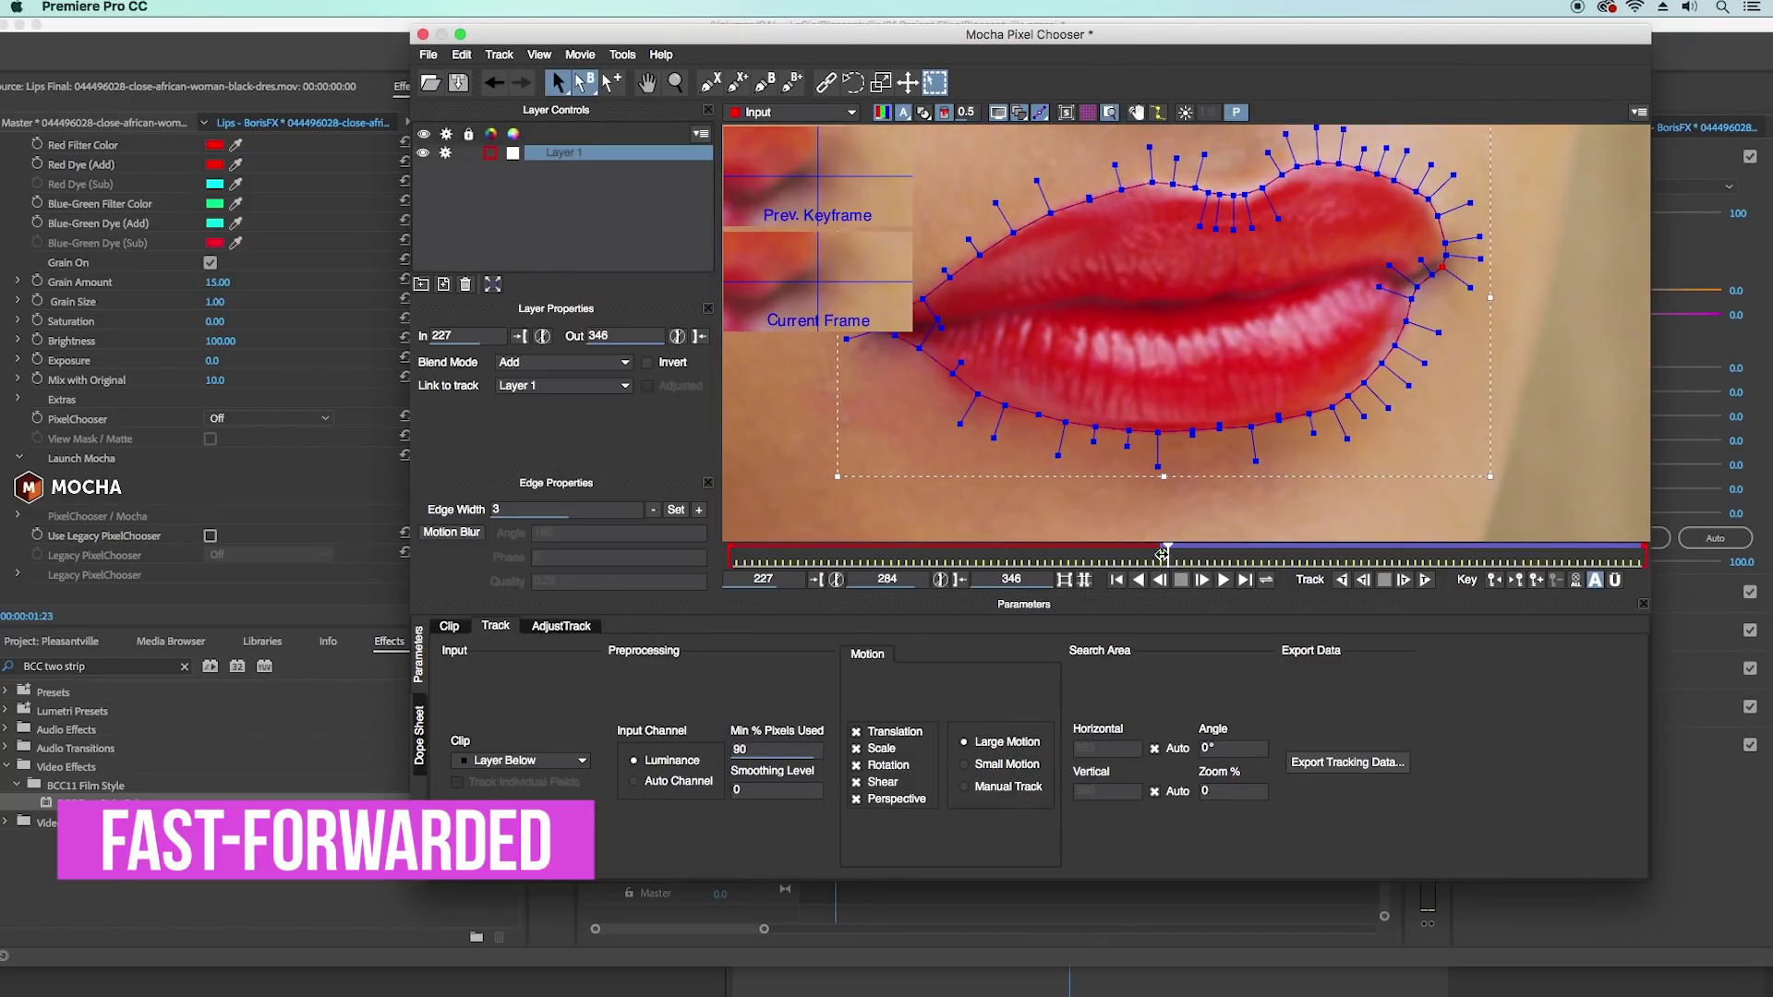
click(1342, 580)
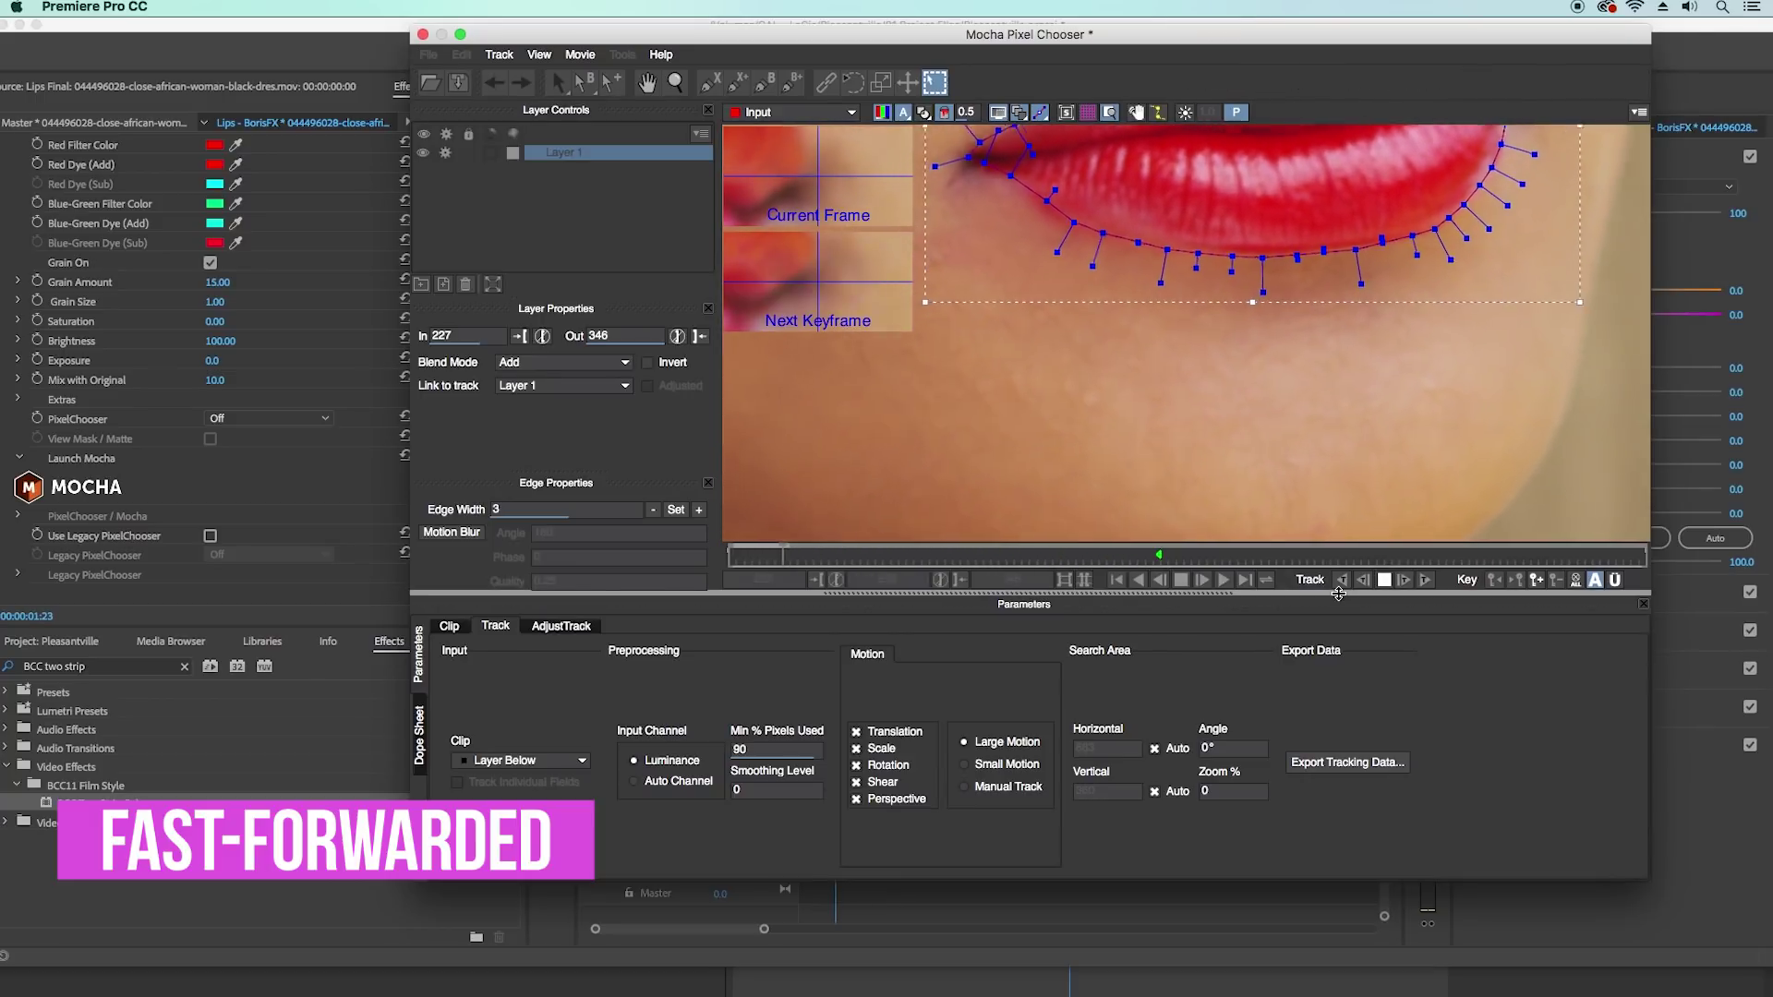
- Zoom out and pan to the face, then play back to review the tracked lip mask
key(z)
drag(1042, 445, 1088, 393)
click(649, 83)
drag(961, 341, 950, 447)
drag(759, 565, 987, 563)
key(space)
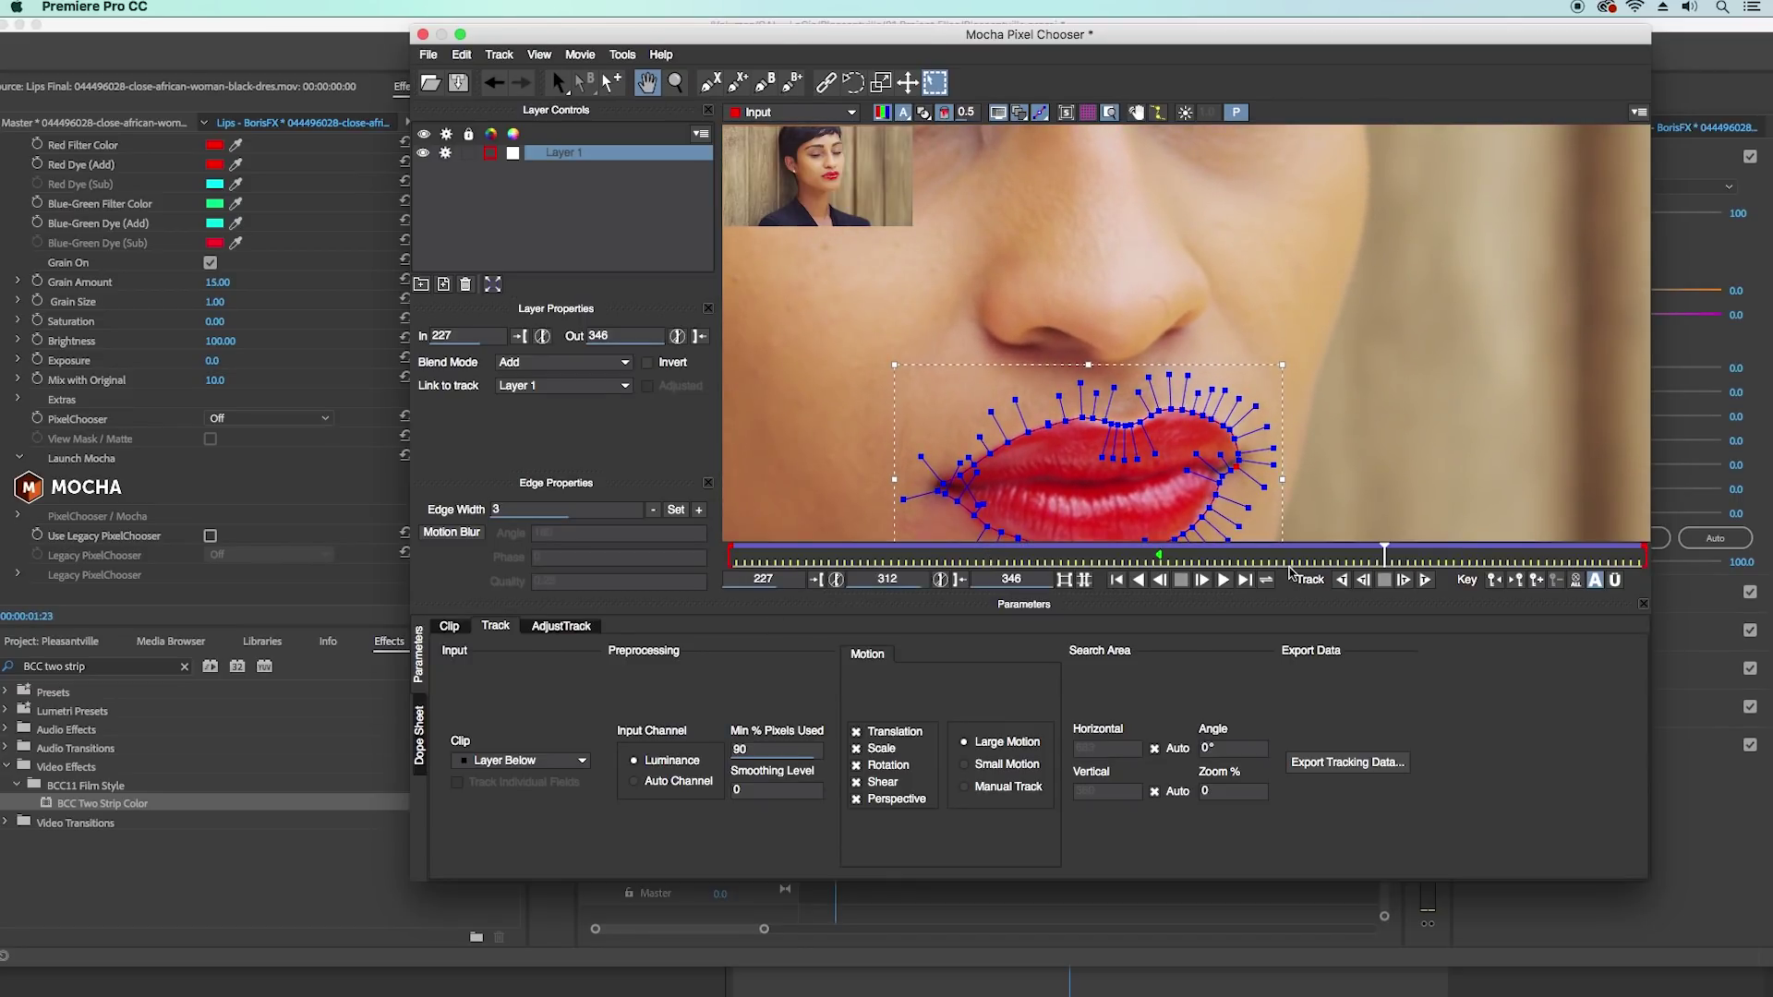
drag(1284, 560, 1020, 556)
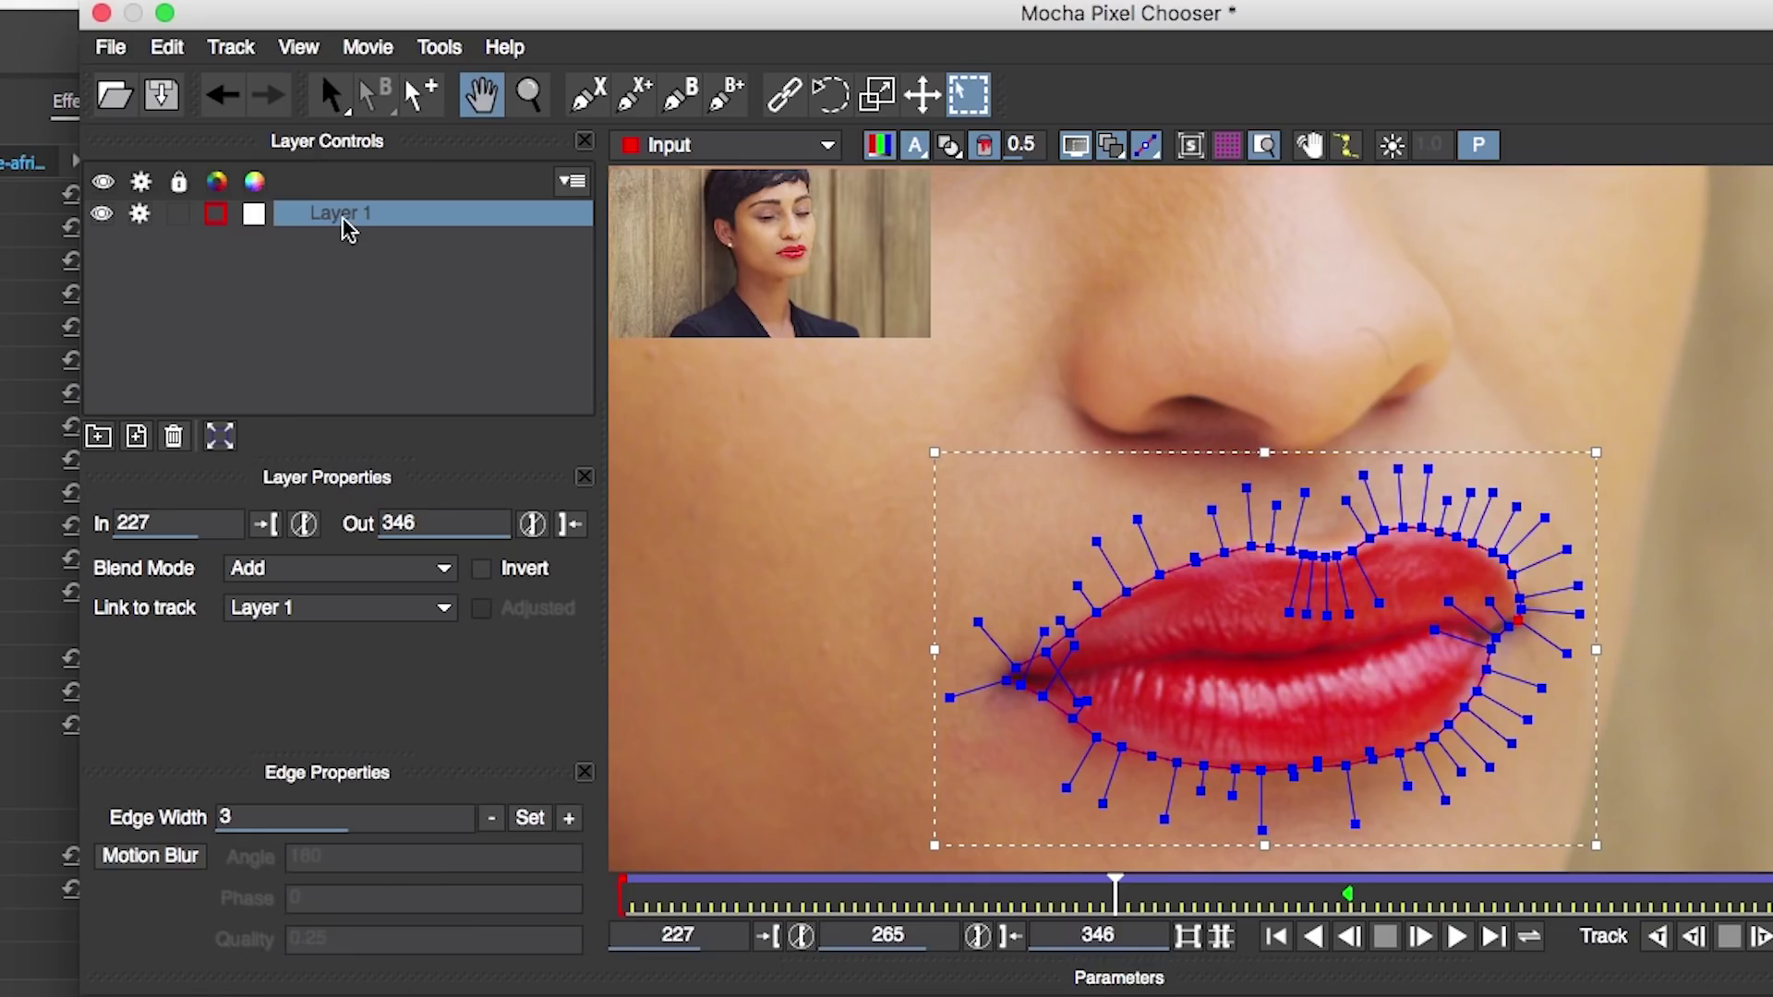
- Invert the lip mask, save and close Mocha, and view the red-lips result at 1:16
click(482, 570)
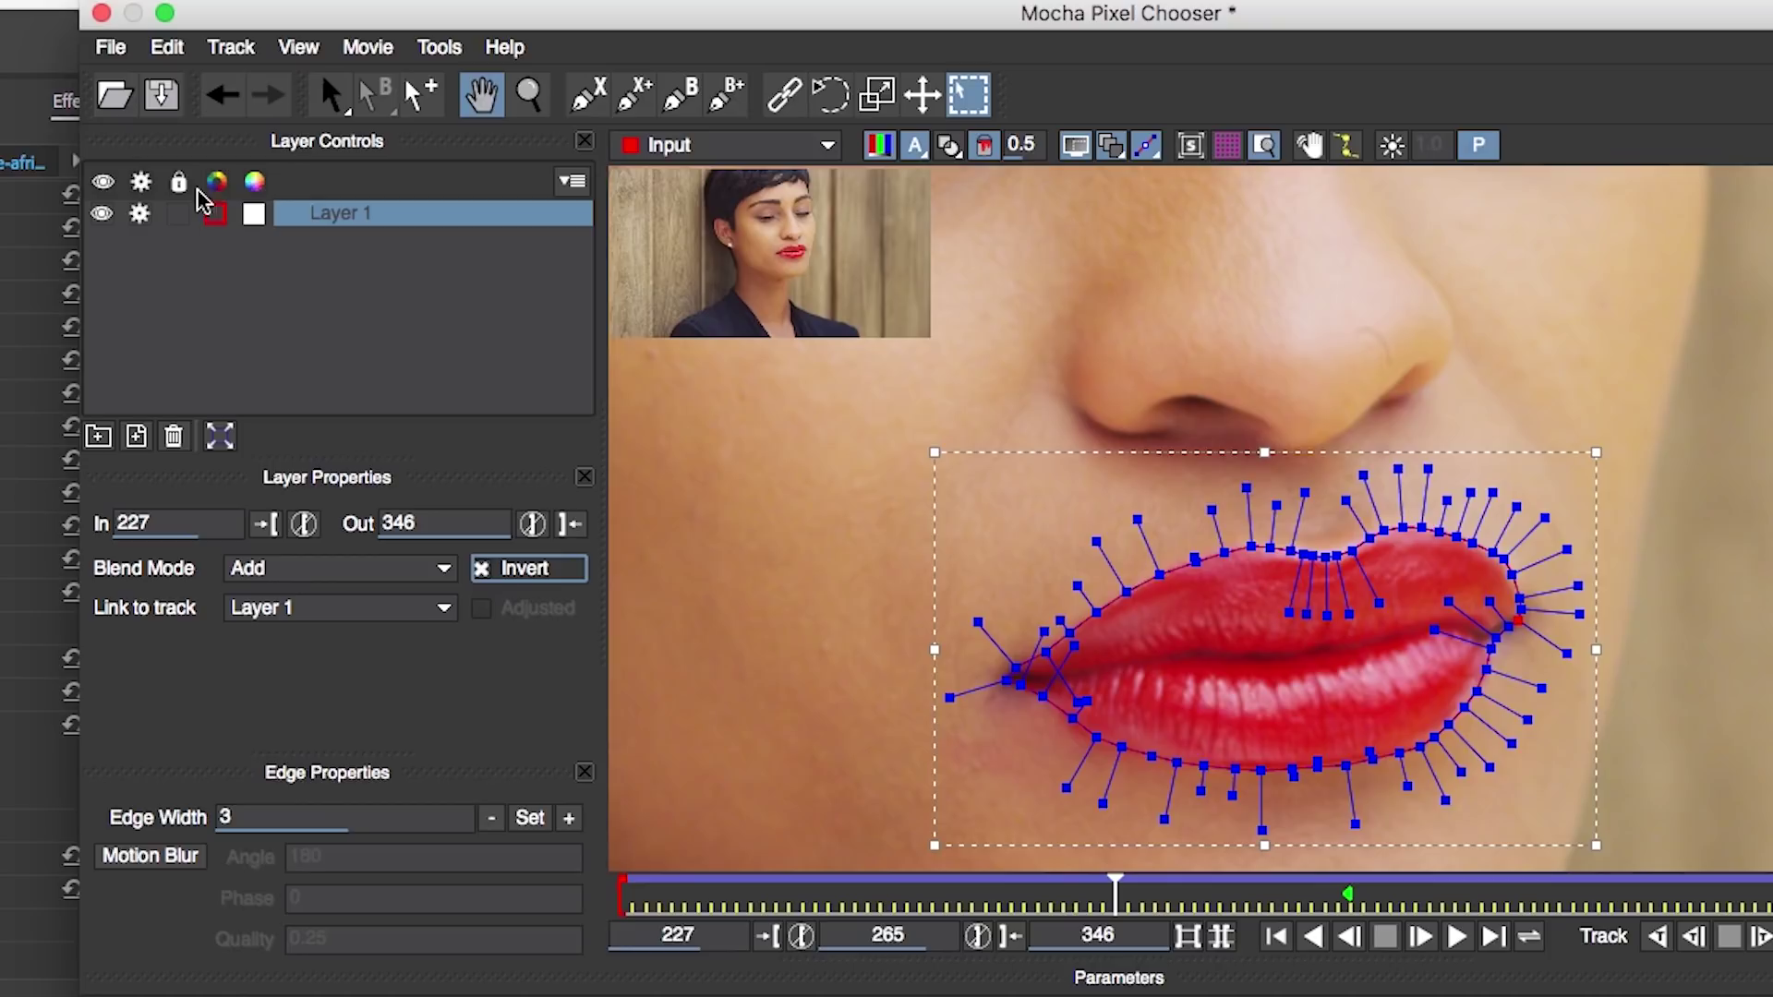
key(super+s)
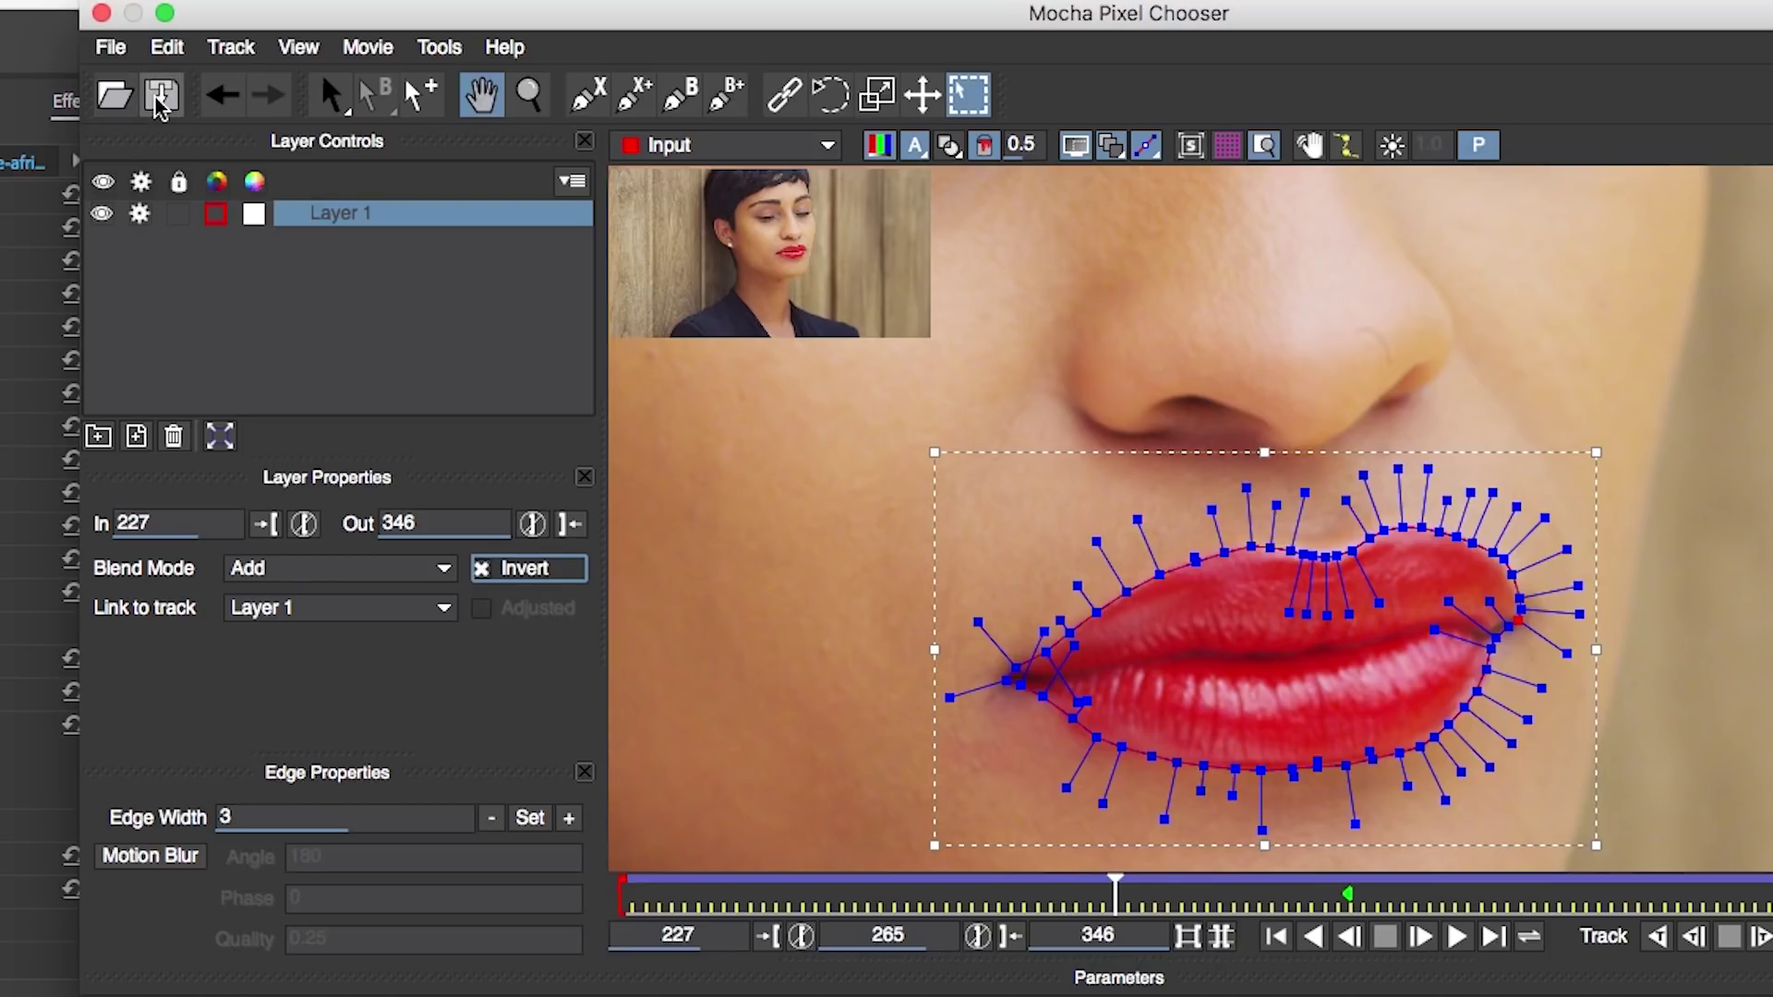
click(99, 13)
drag(811, 689, 834, 686)
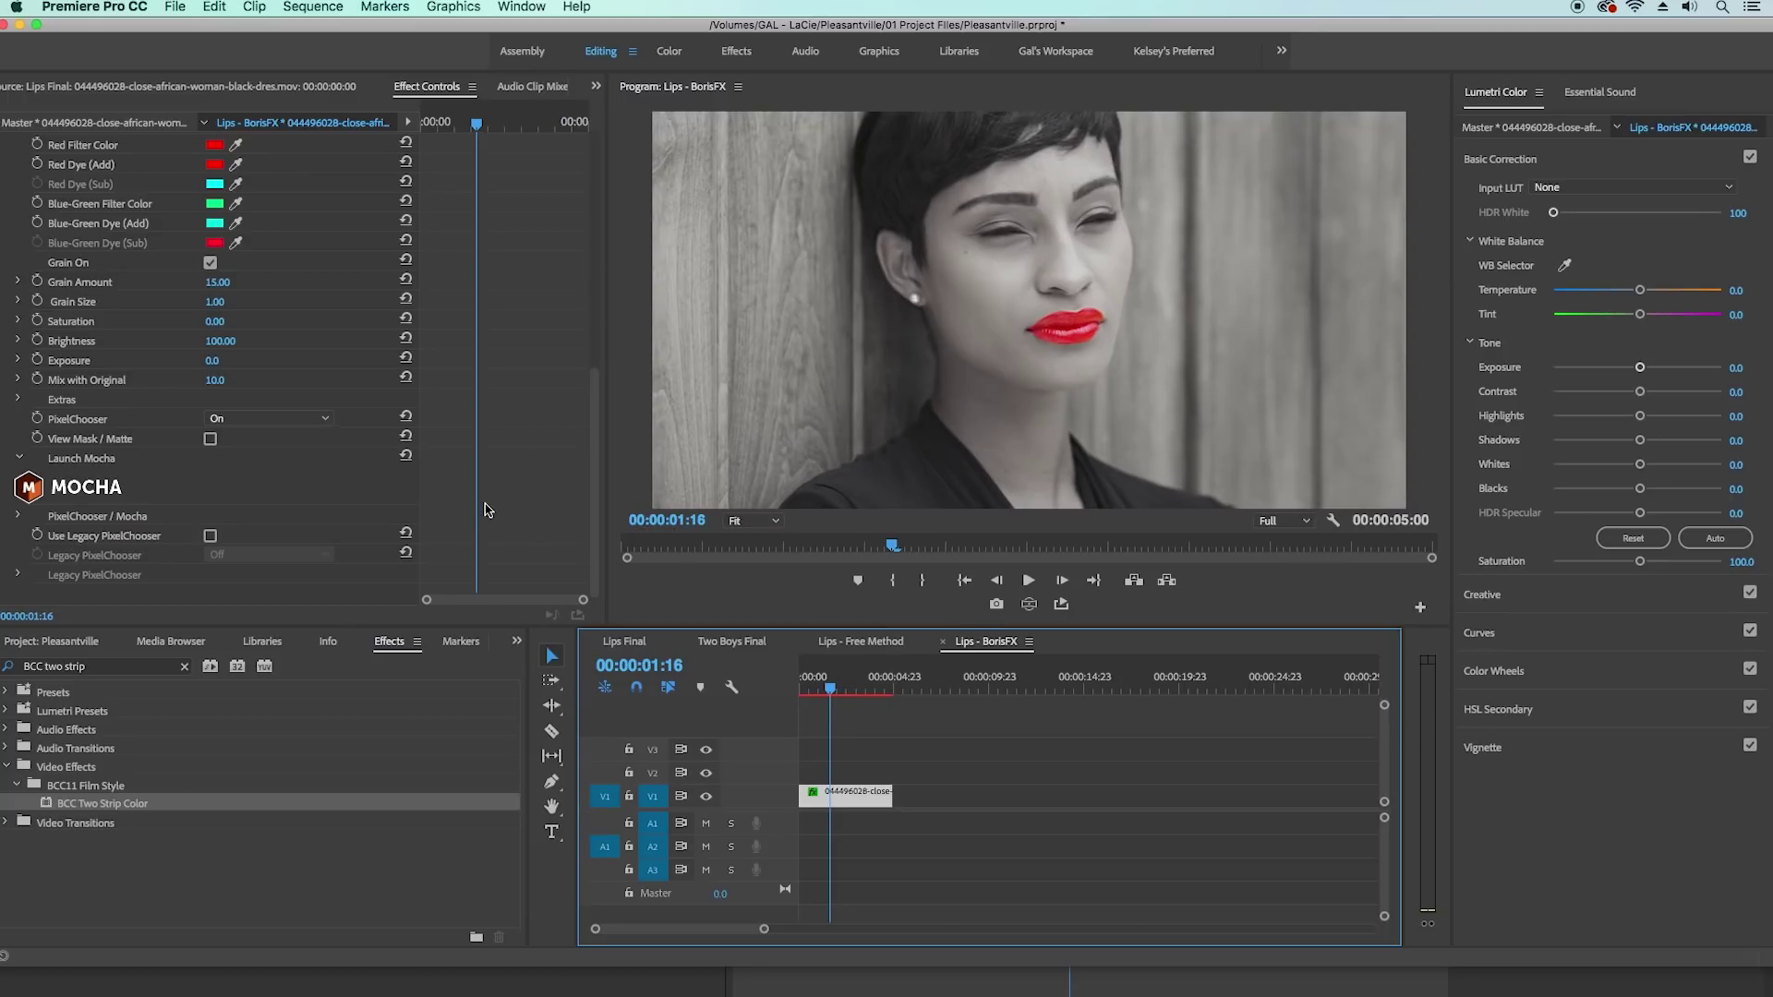
scroll(487, 510, up, 3)
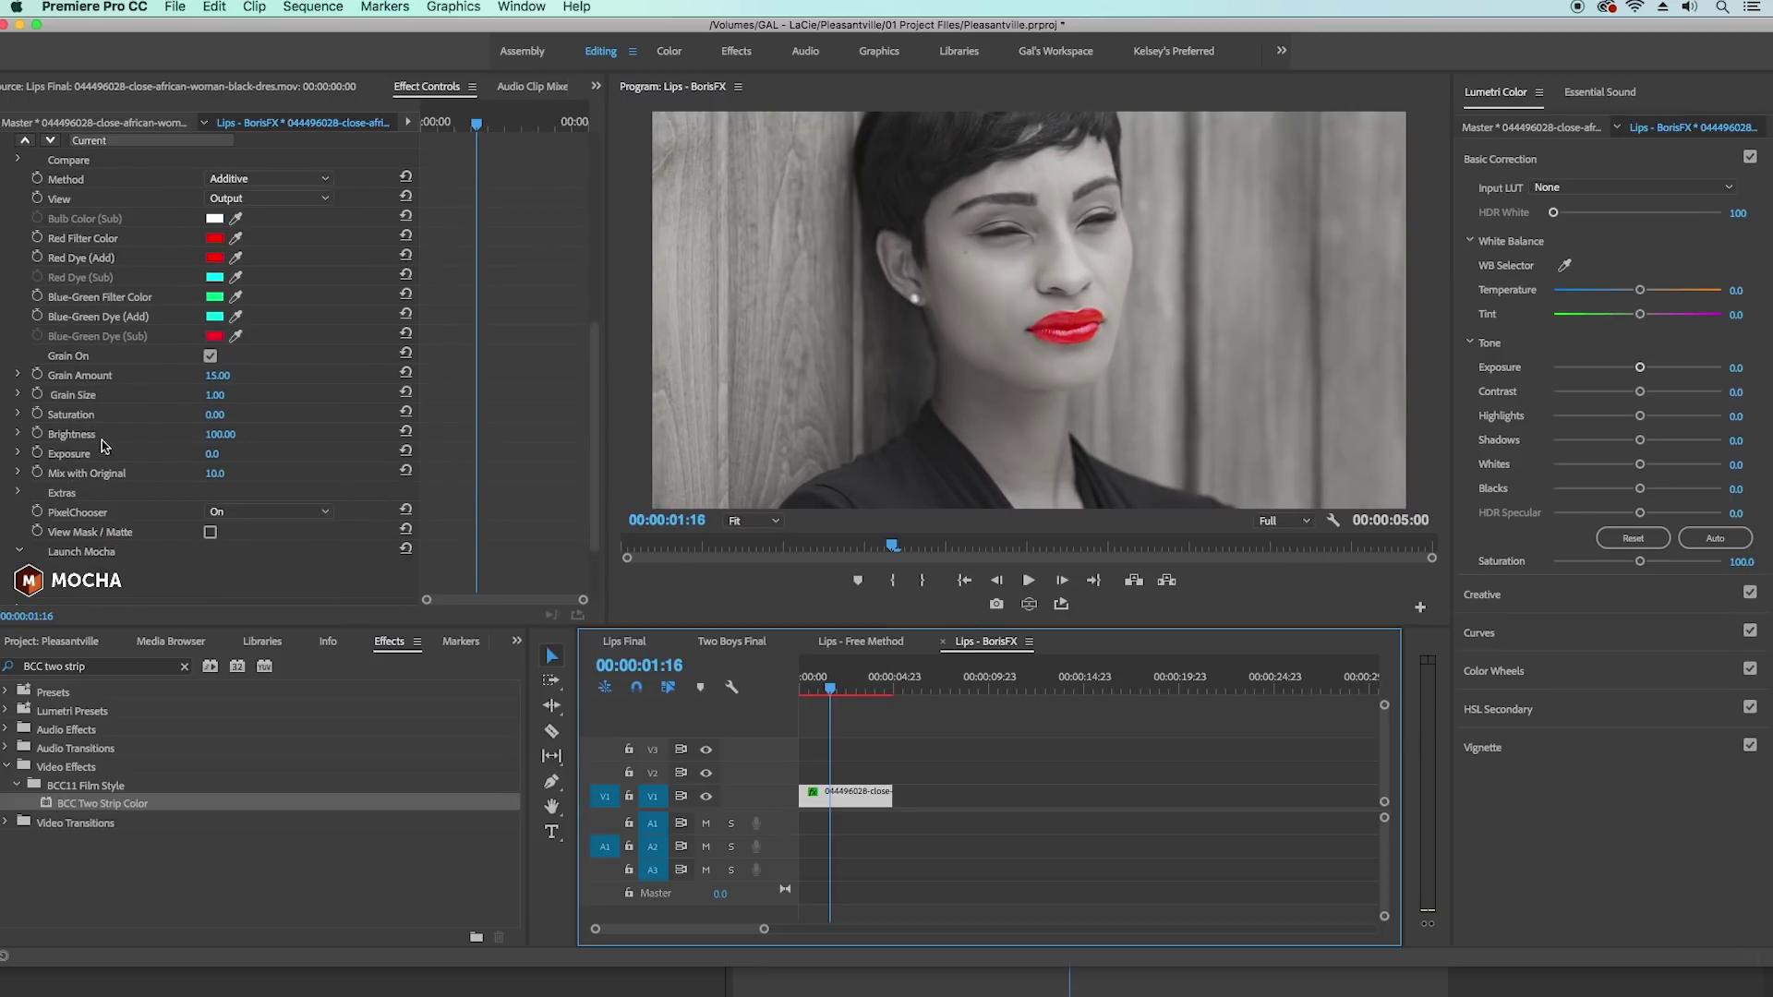
click(80, 418)
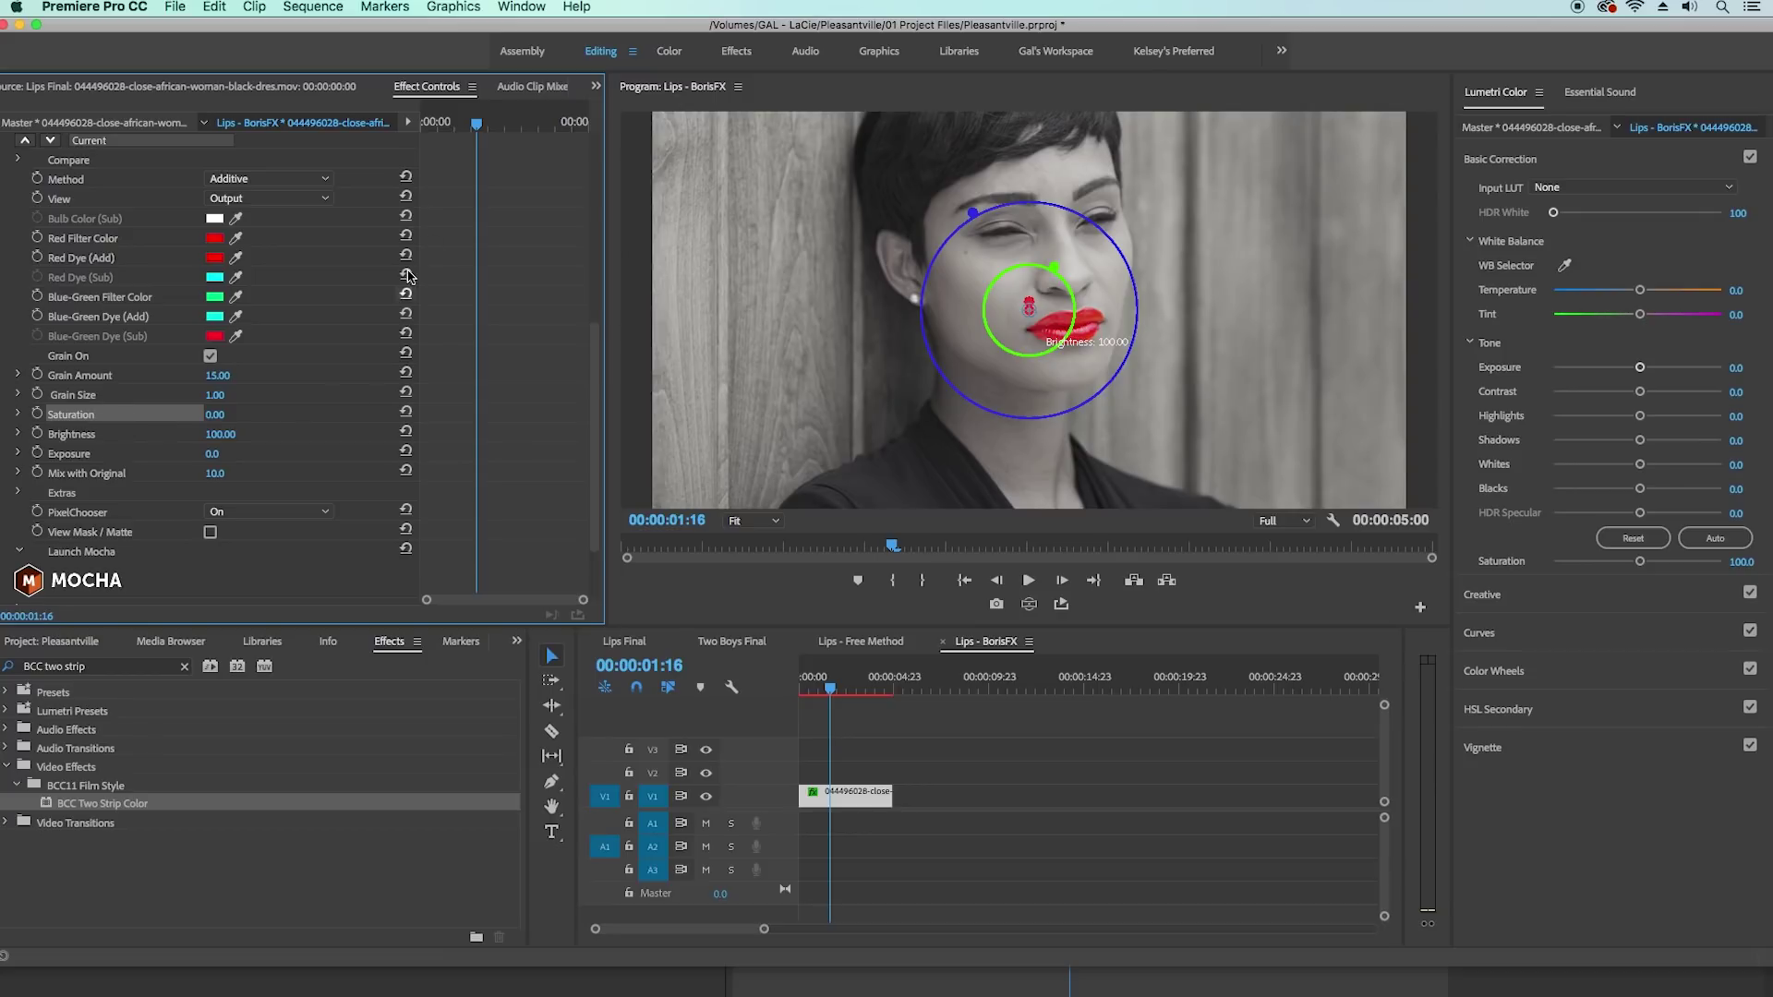
- Keyframe Saturation at 0 at 1:06 and at 100 at 3:23
mouse_move(475, 127)
mouse_down()
mouse_move(445, 127)
mouse_move(464, 128)
mouse_up()
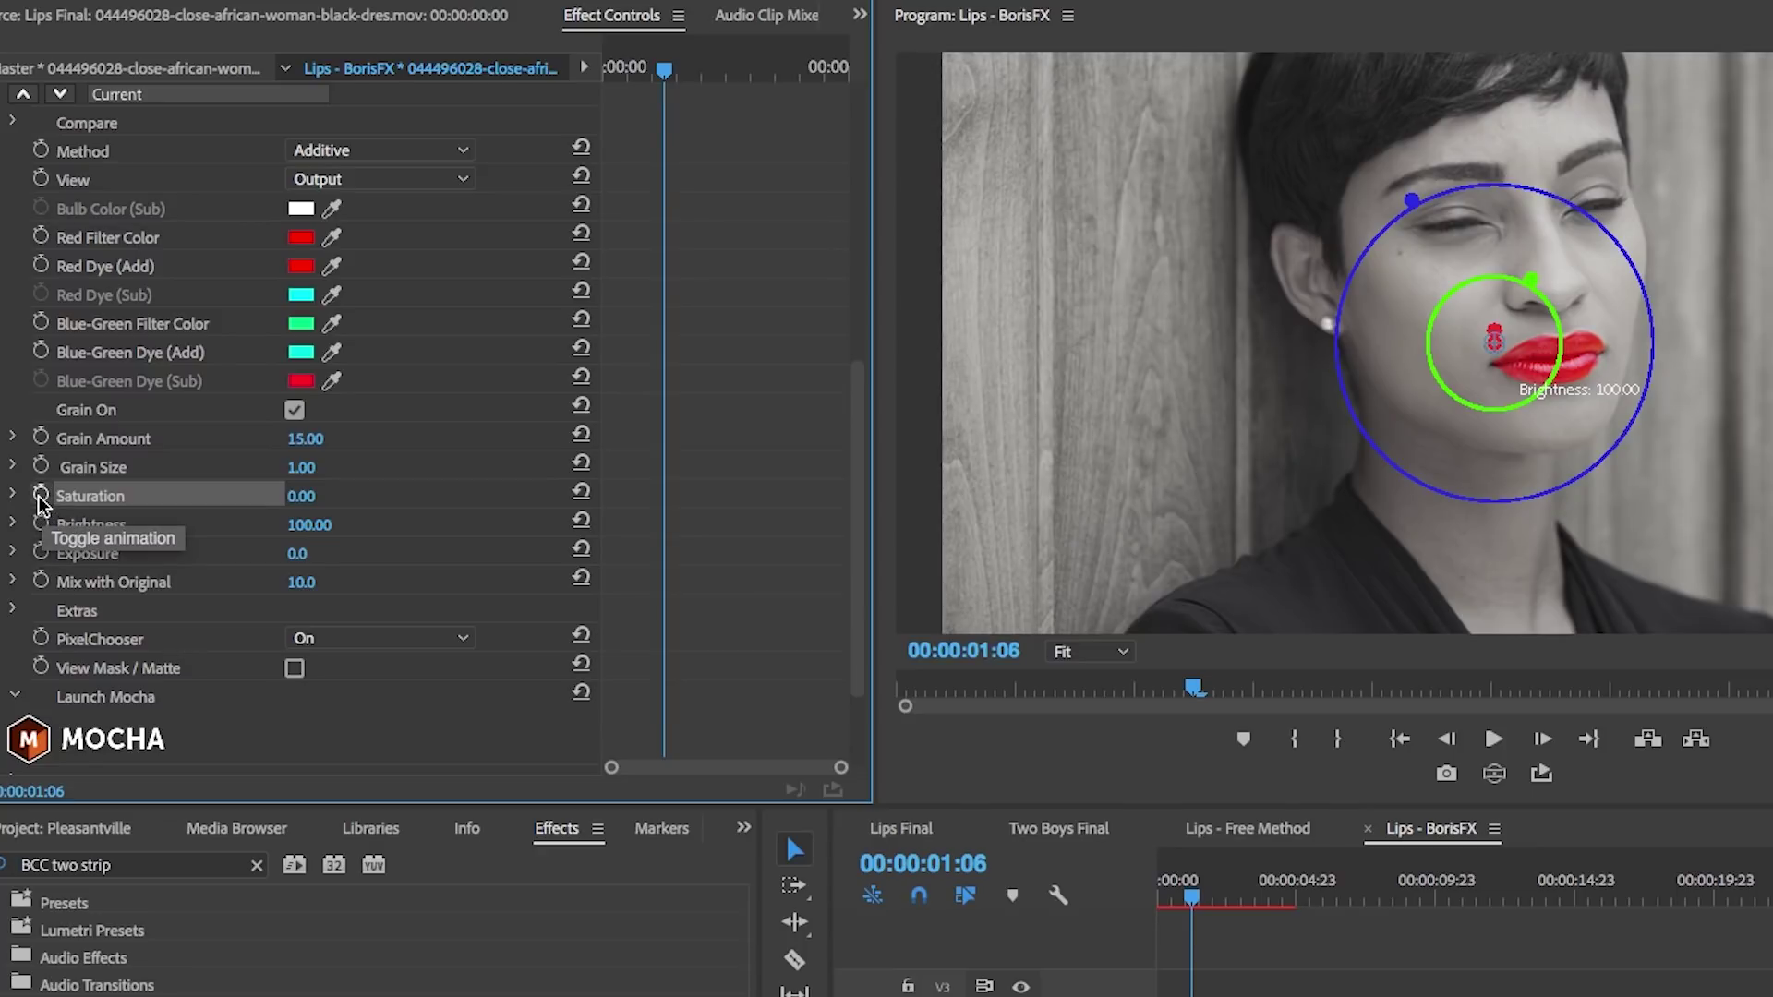
click(40, 499)
drag(663, 67, 798, 87)
click(318, 496)
text(100)
key(Return)
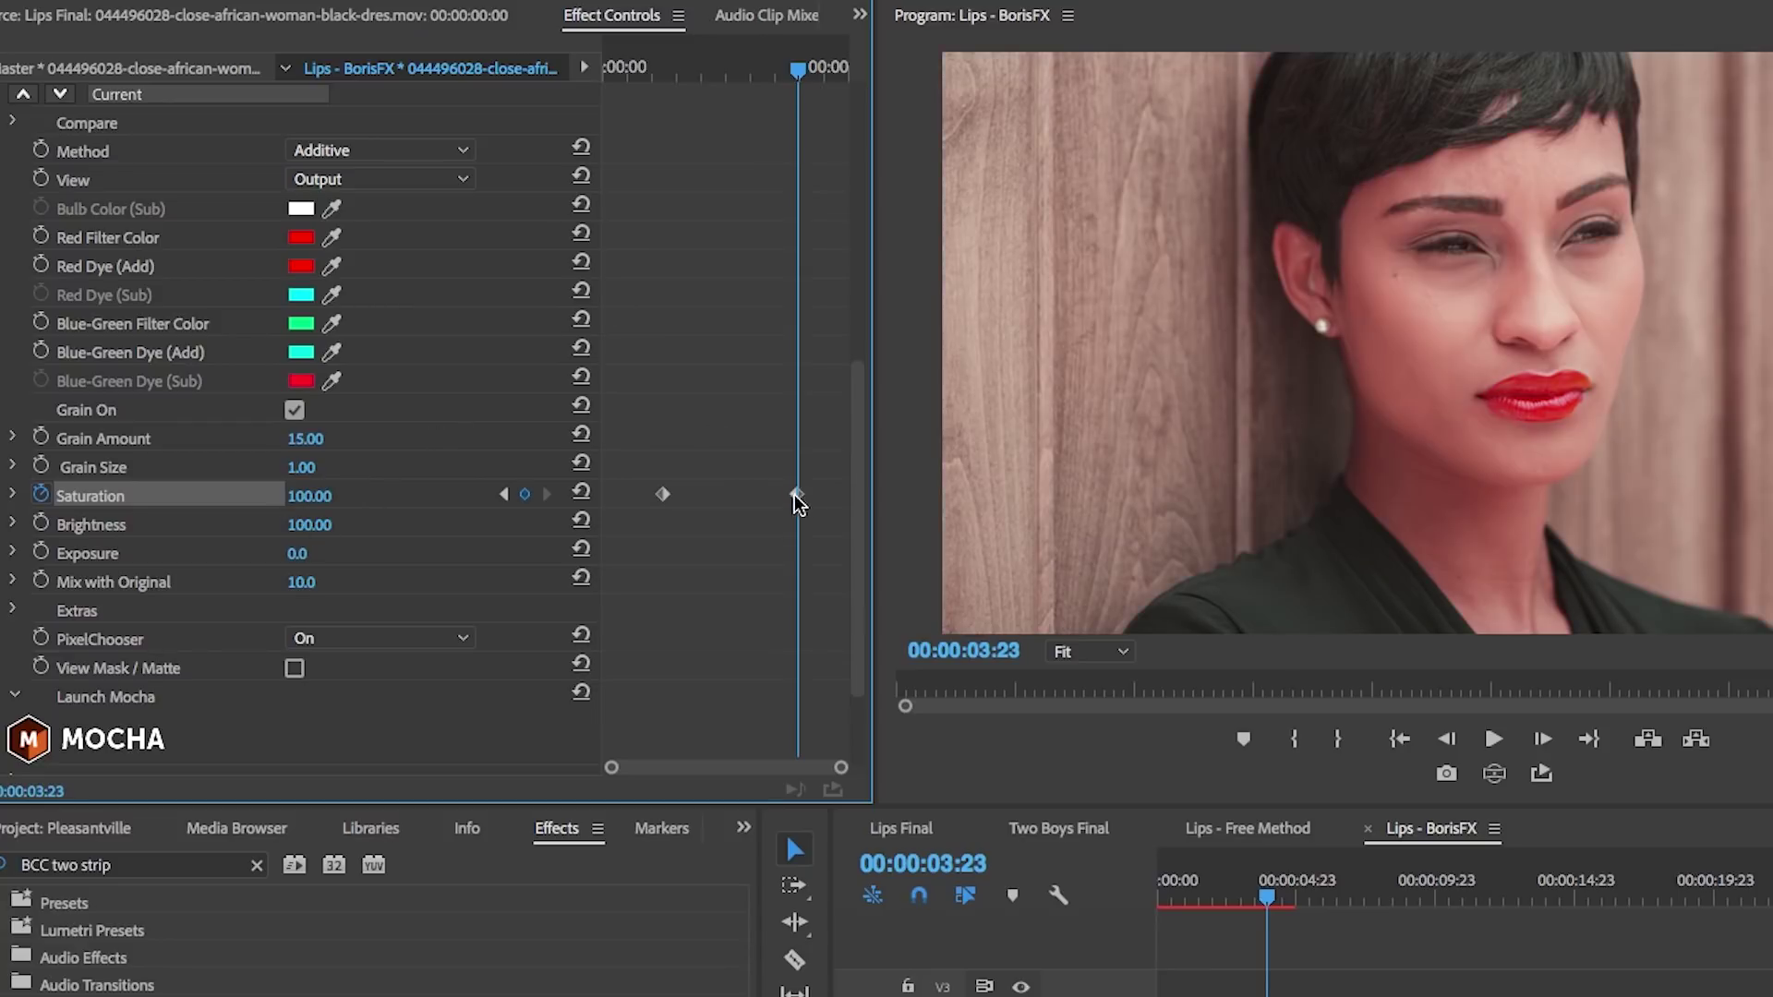
- Apply Ease Out to the 100 keyframe, shift it slightly earlier, and play the fade-in
right_click(797, 495)
click(863, 899)
drag(797, 497, 778, 495)
drag(707, 70, 563, 71)
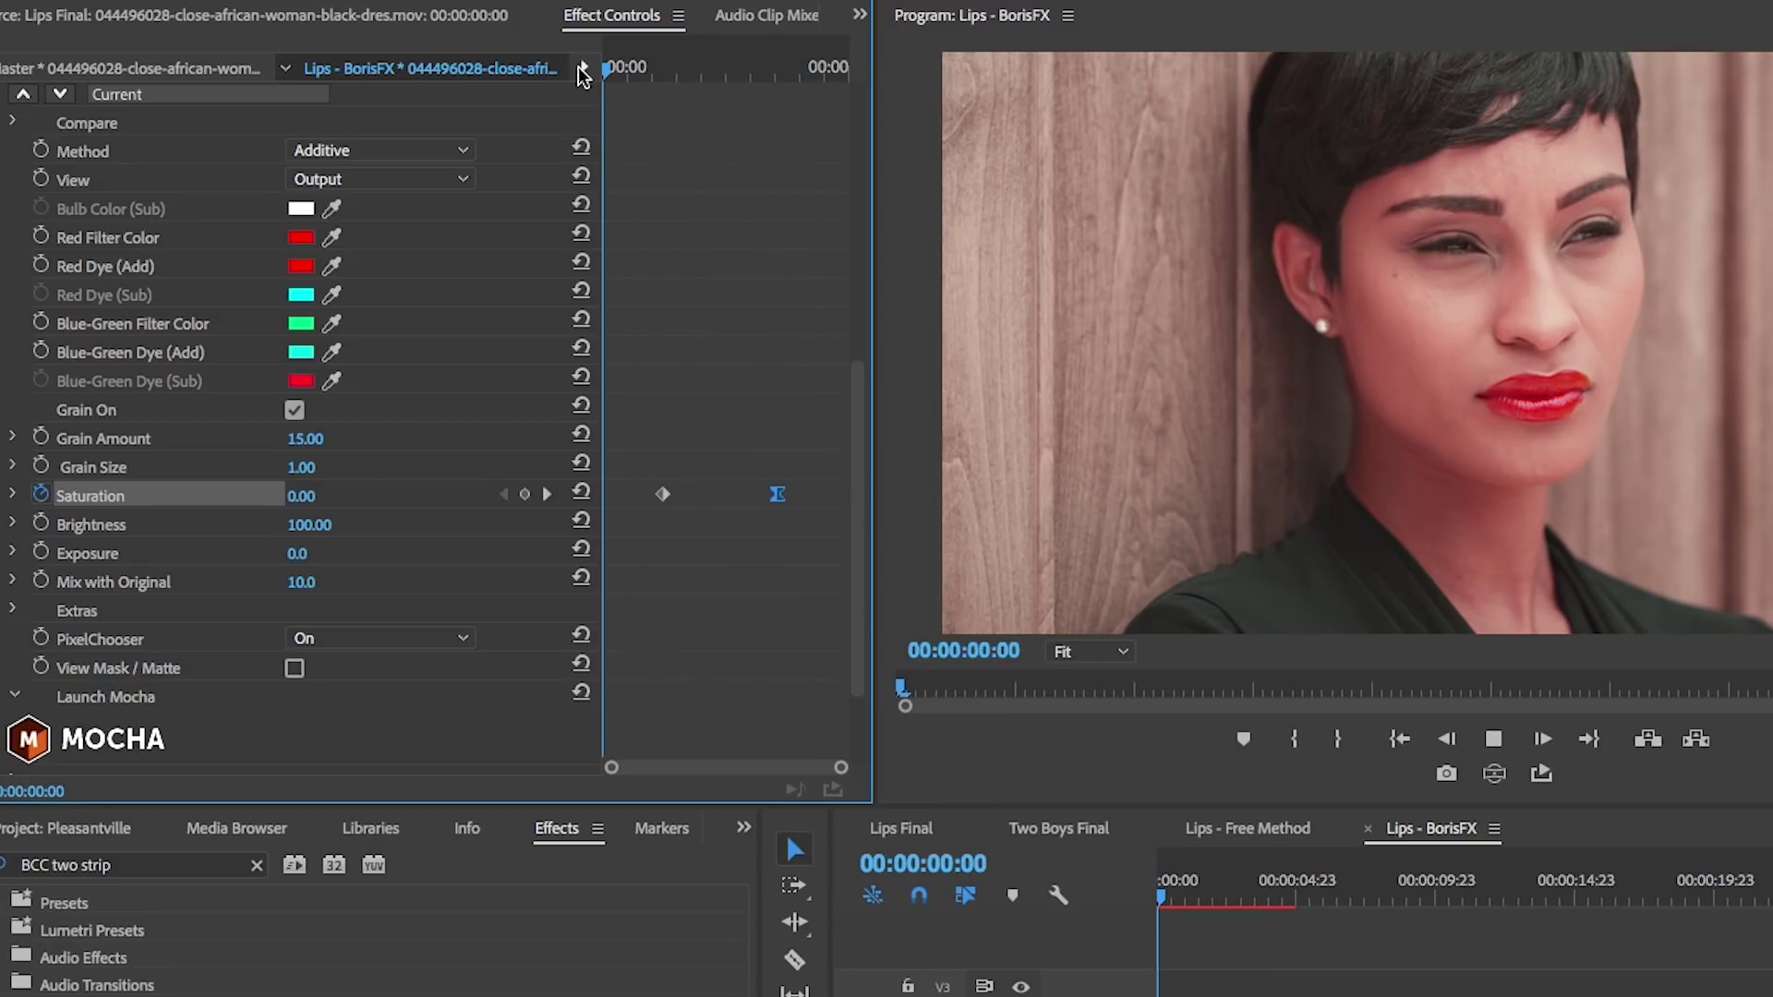
key(space)
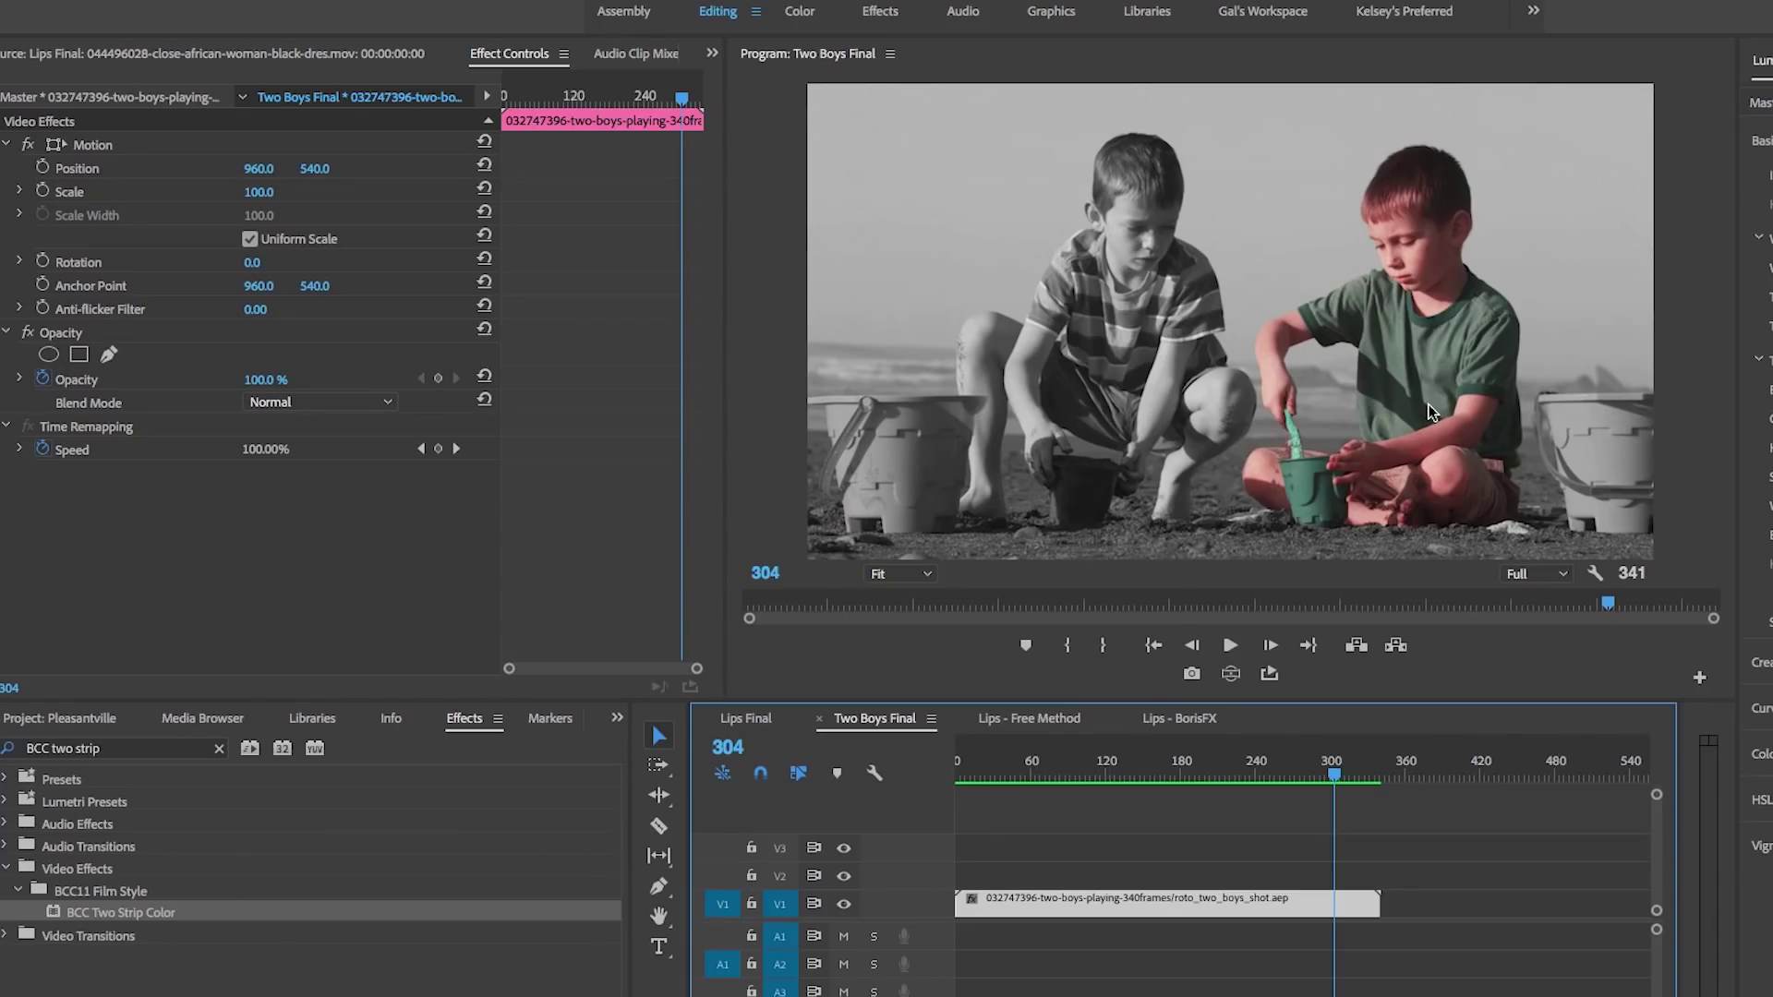
- Open the boys' clip in After Effects via Edit Original and expand BCC Two Strip Color
right_click(1239, 905)
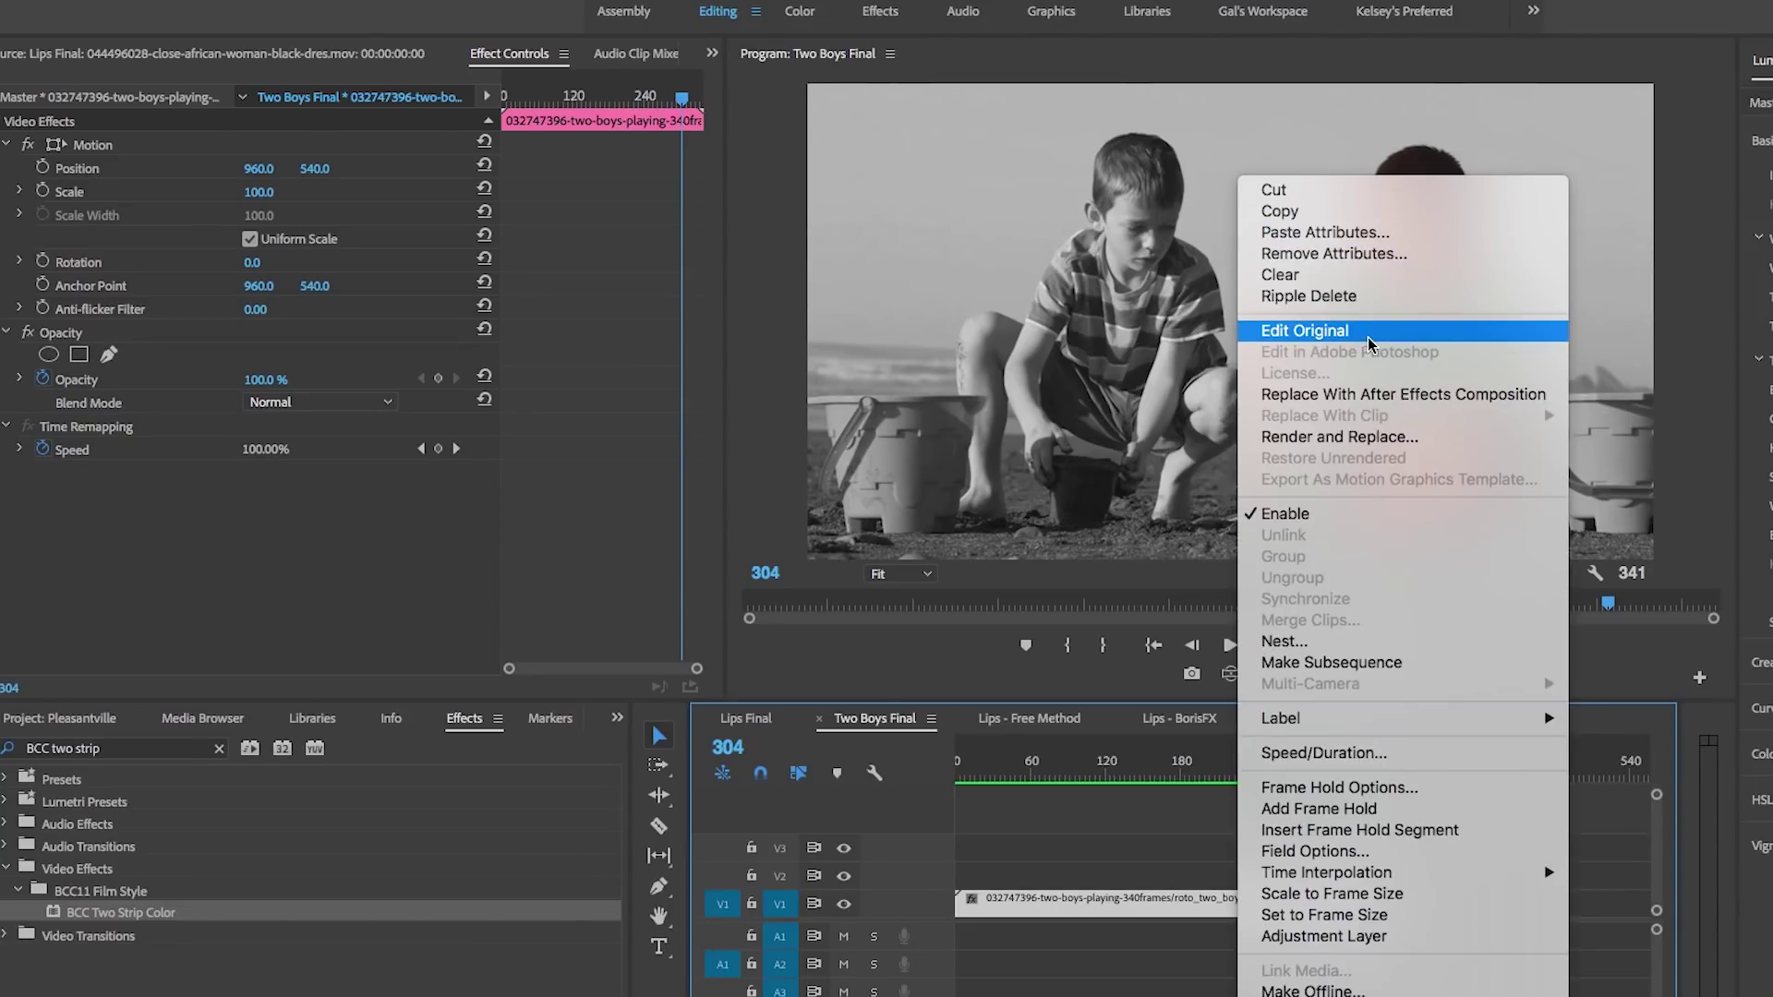
click(1330, 331)
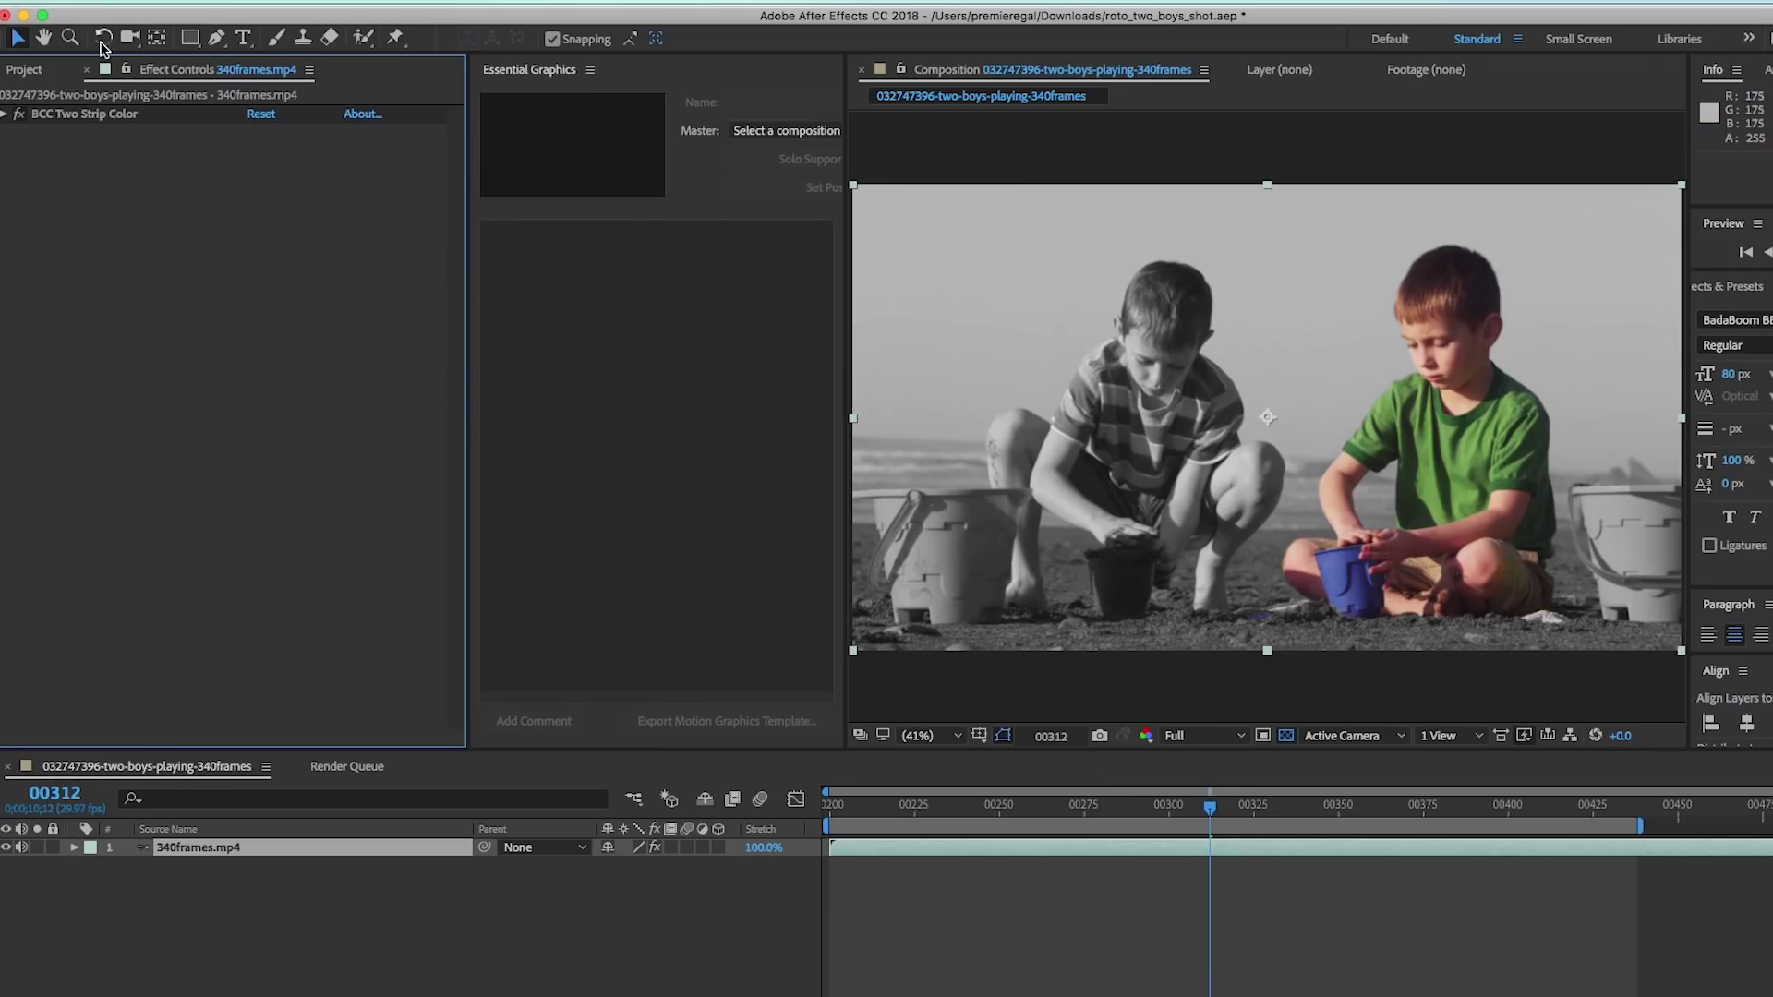
click(55, 114)
click(5, 115)
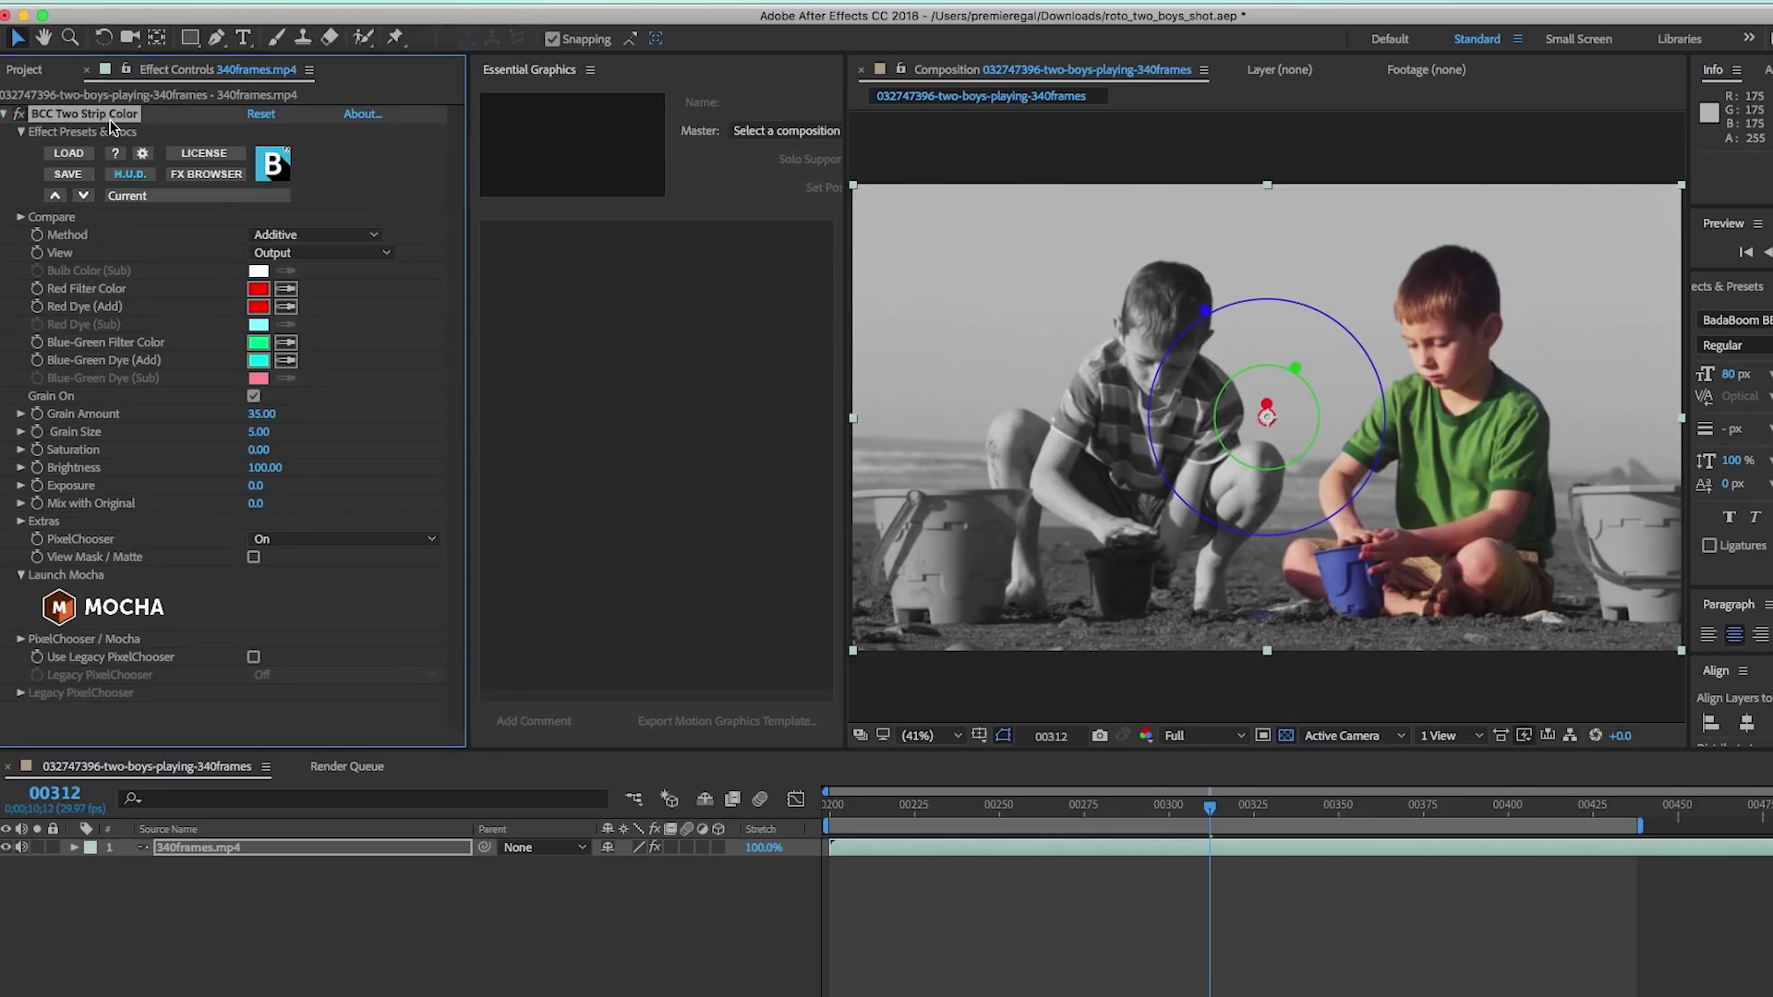
- Leave Saturation at 0 and open the clip's existing Mocha masks
click(66, 121)
click(125, 117)
click(251, 451)
click(378, 447)
click(107, 612)
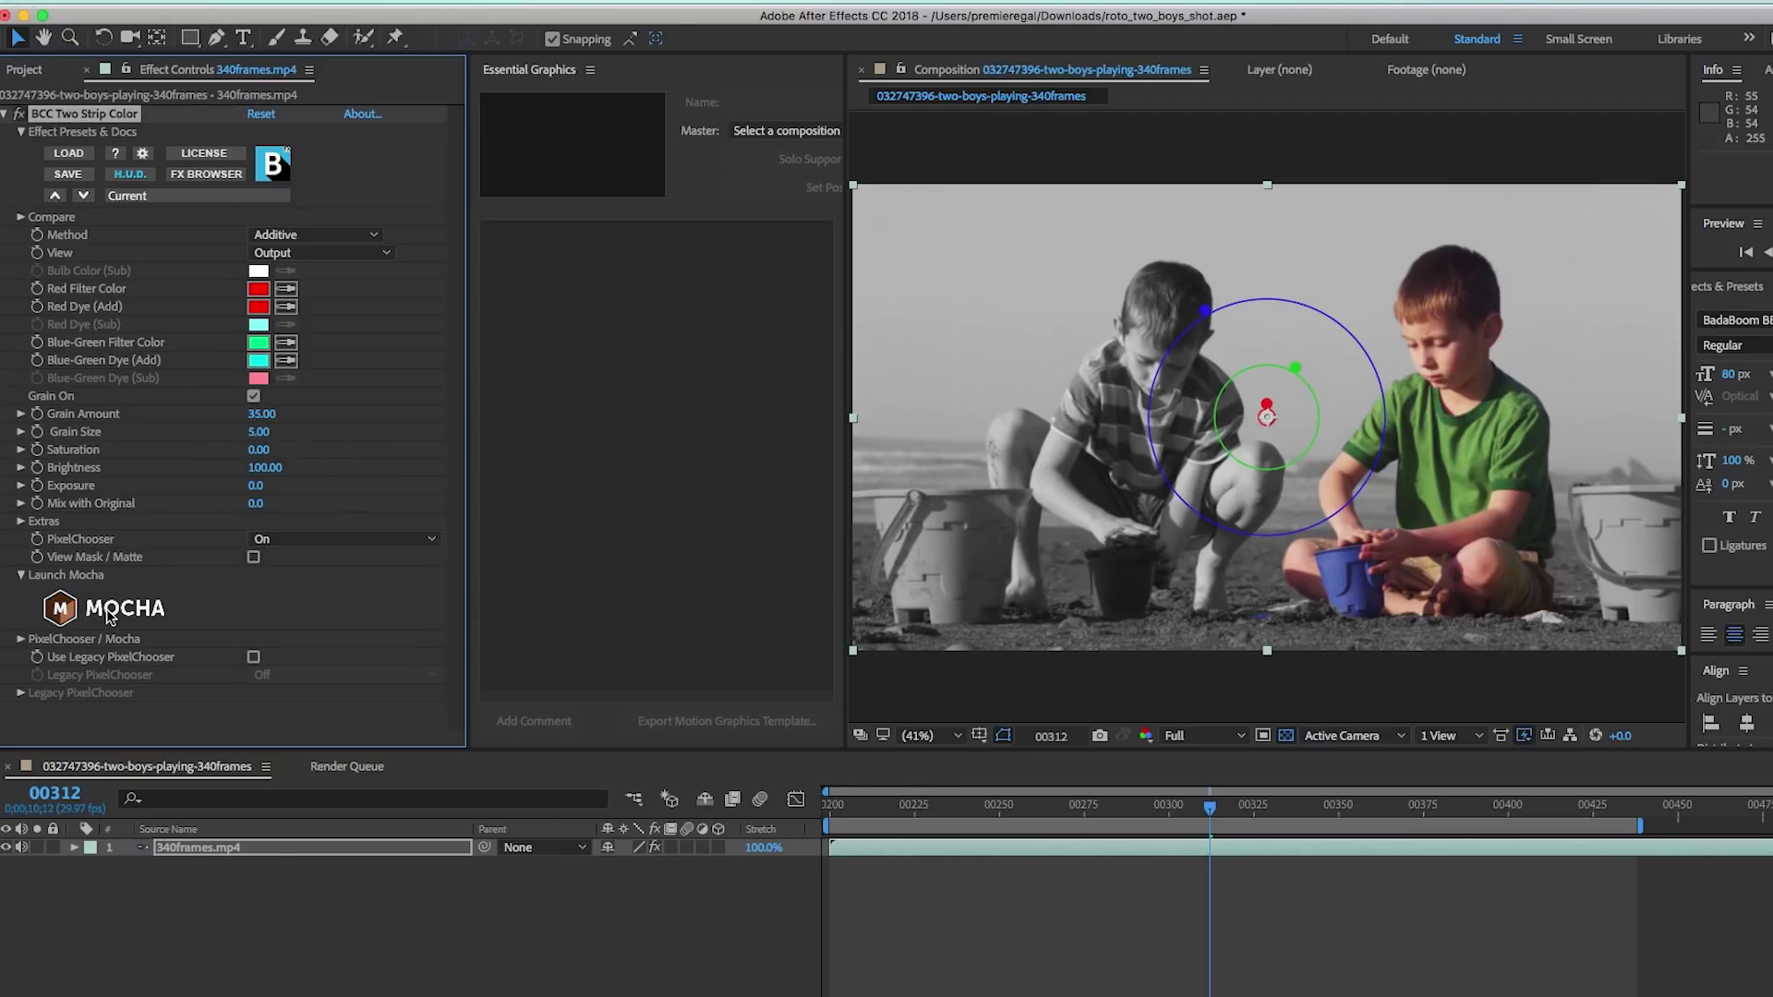
click(109, 613)
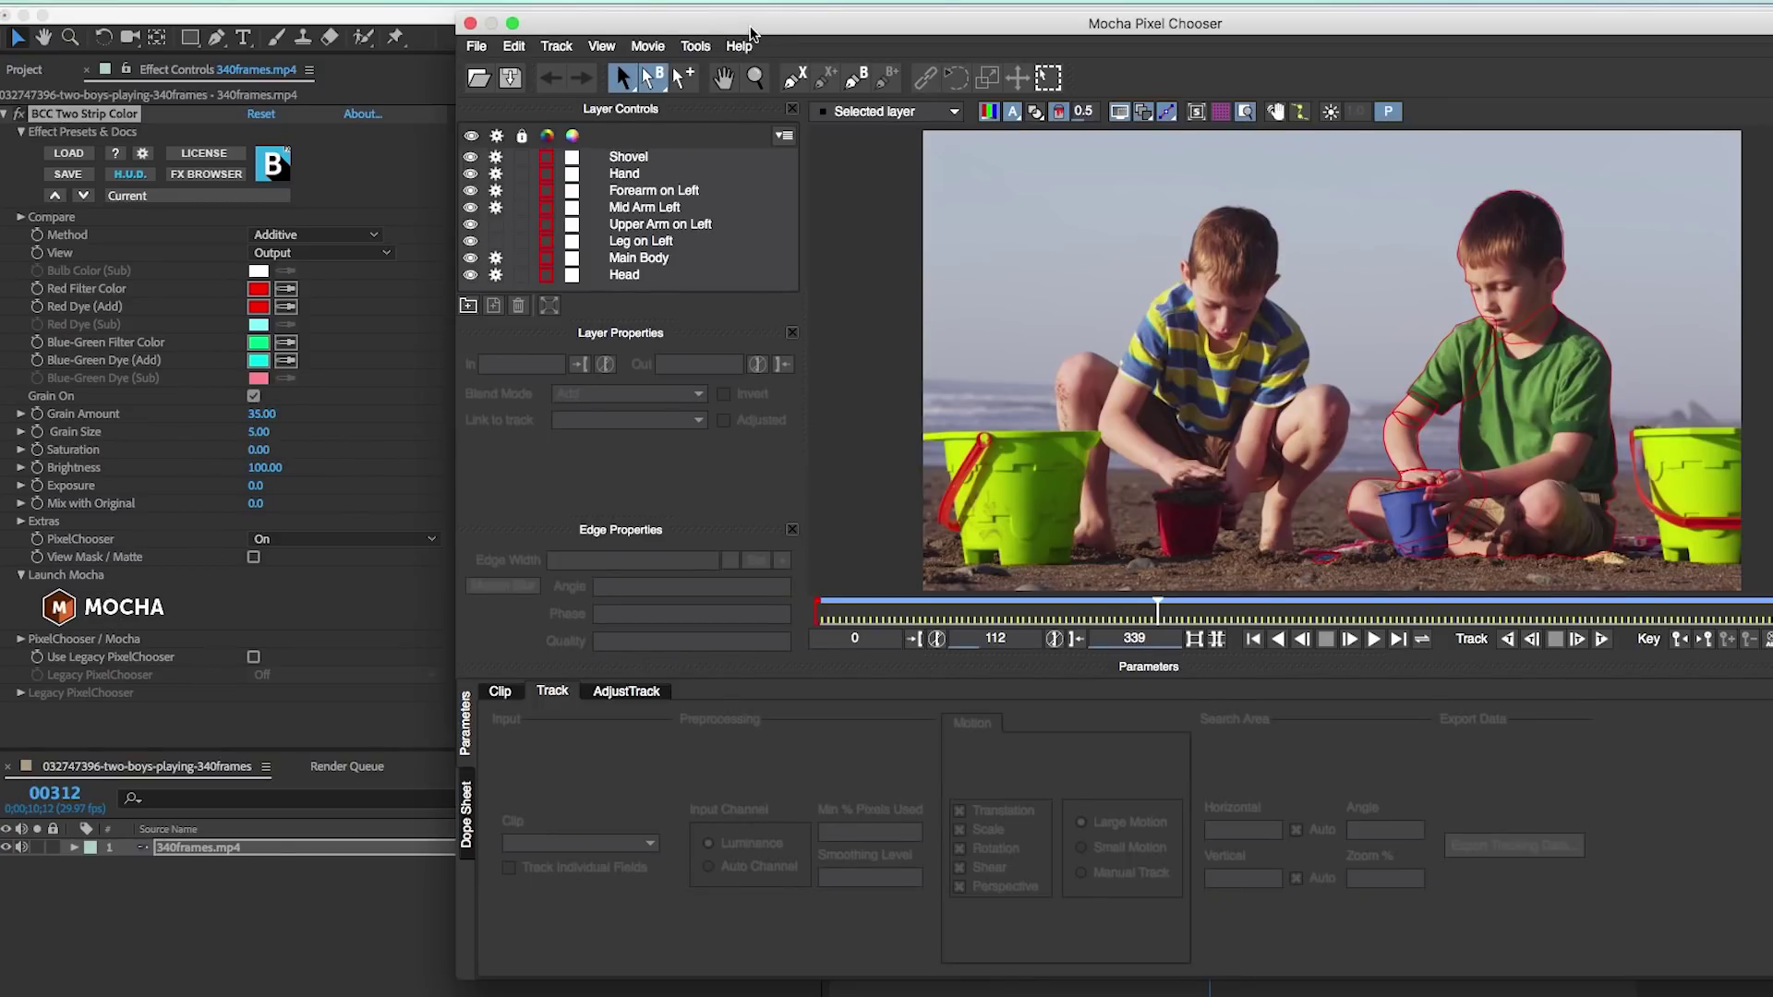
drag(751, 29, 719, 44)
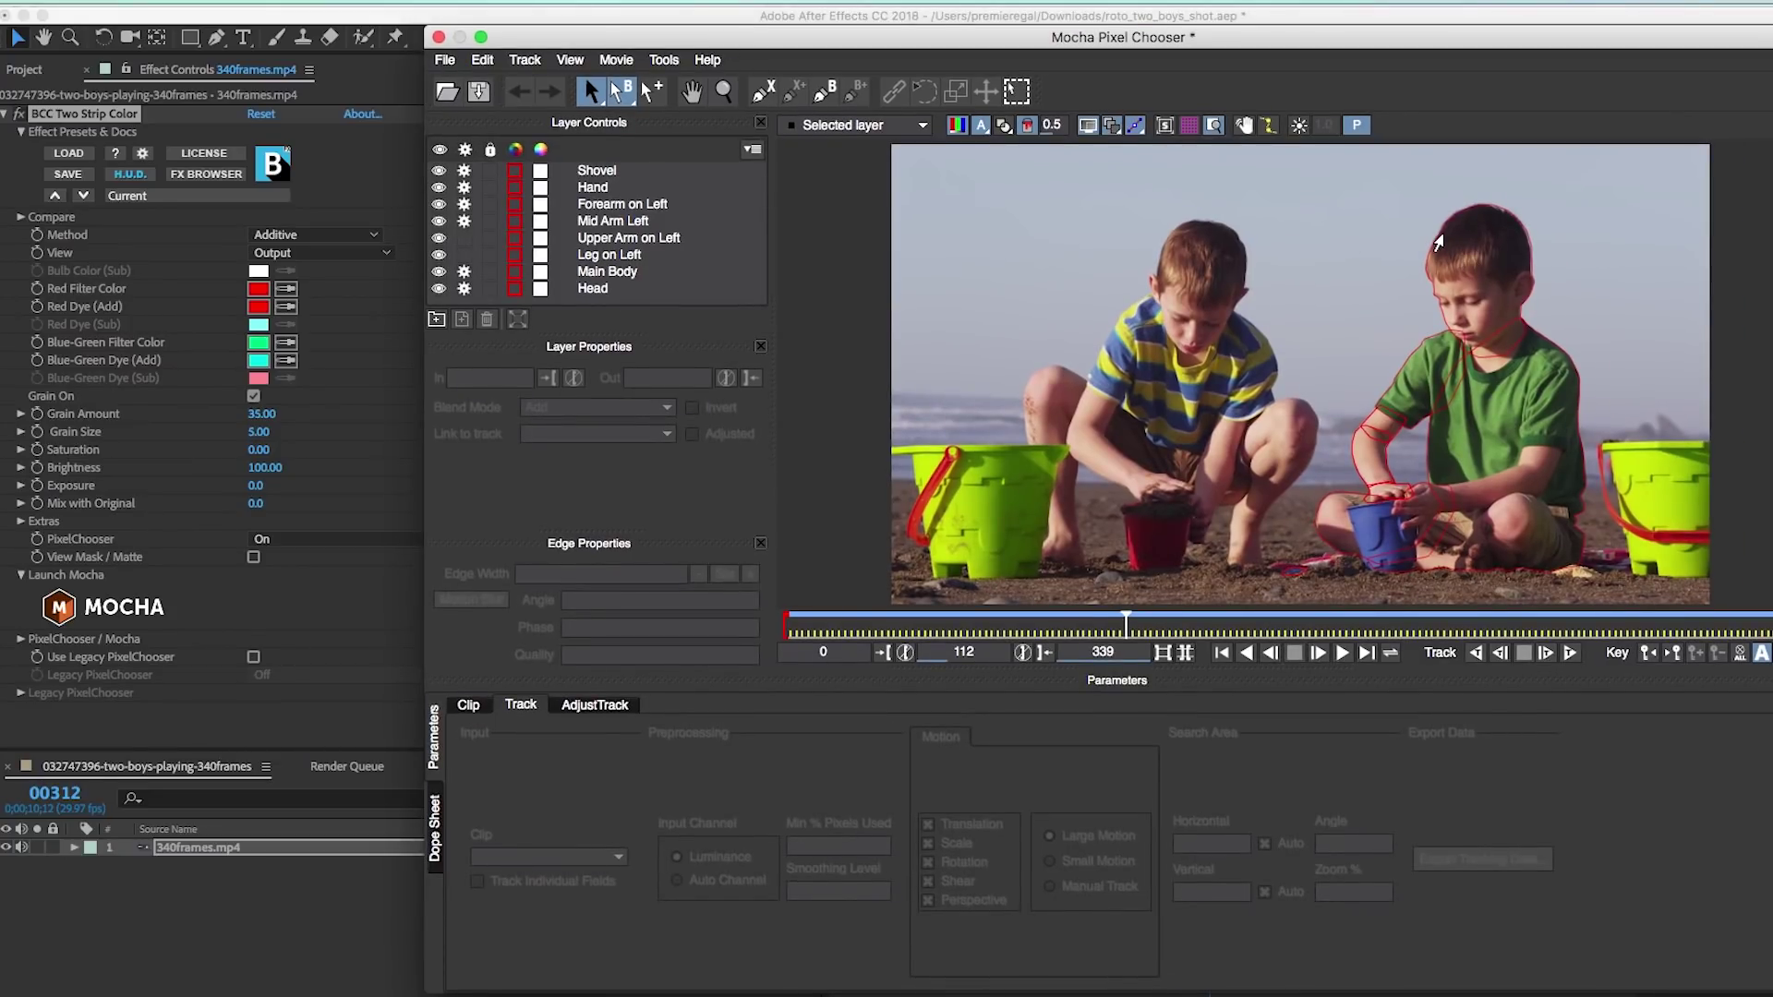
click(1437, 240)
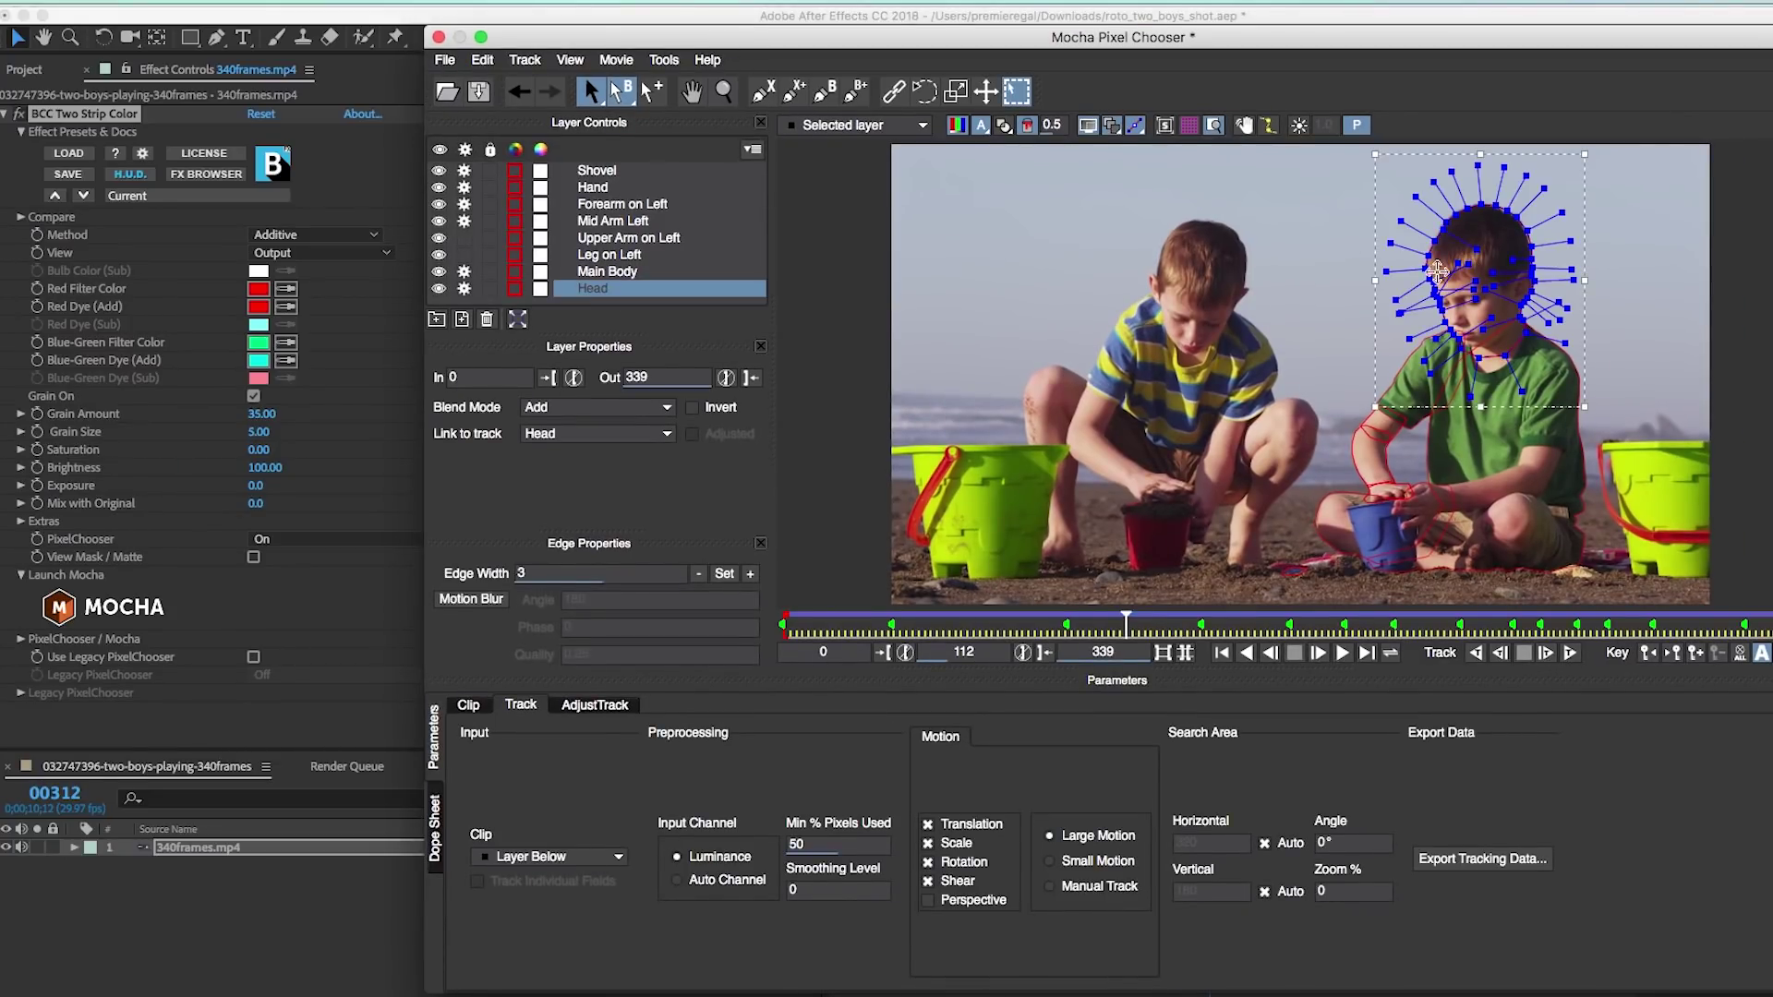
click(1497, 473)
click(1567, 429)
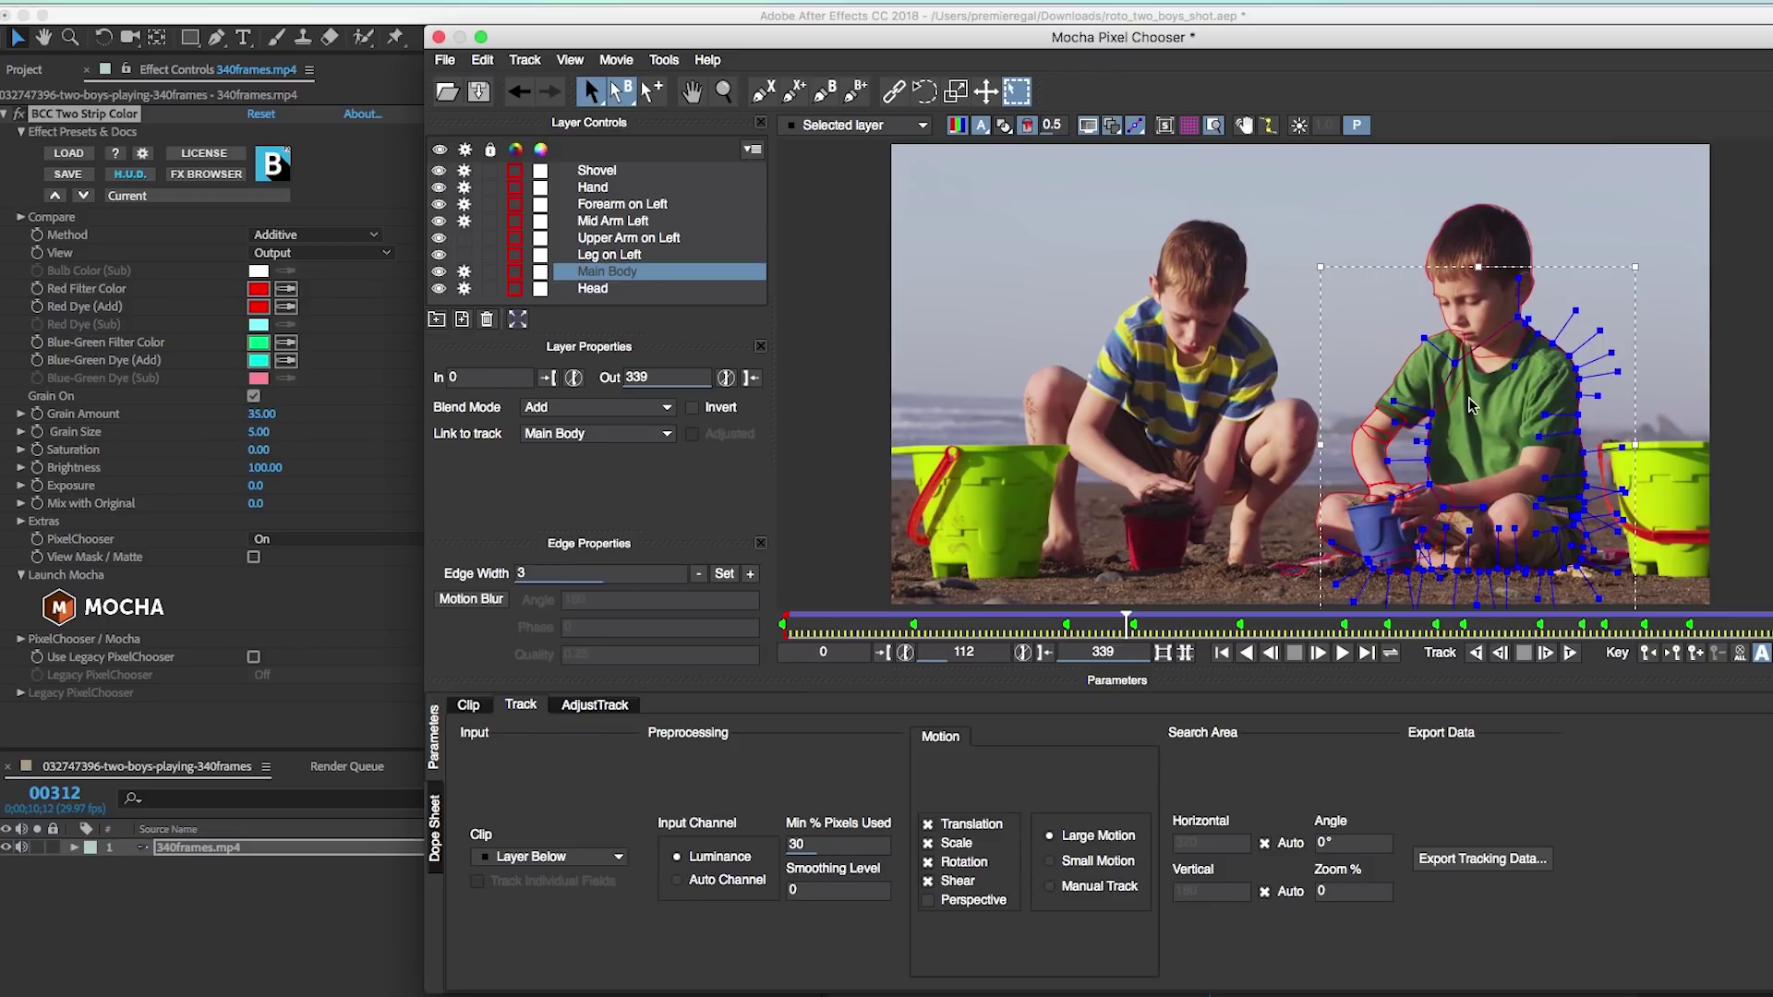
click(1388, 393)
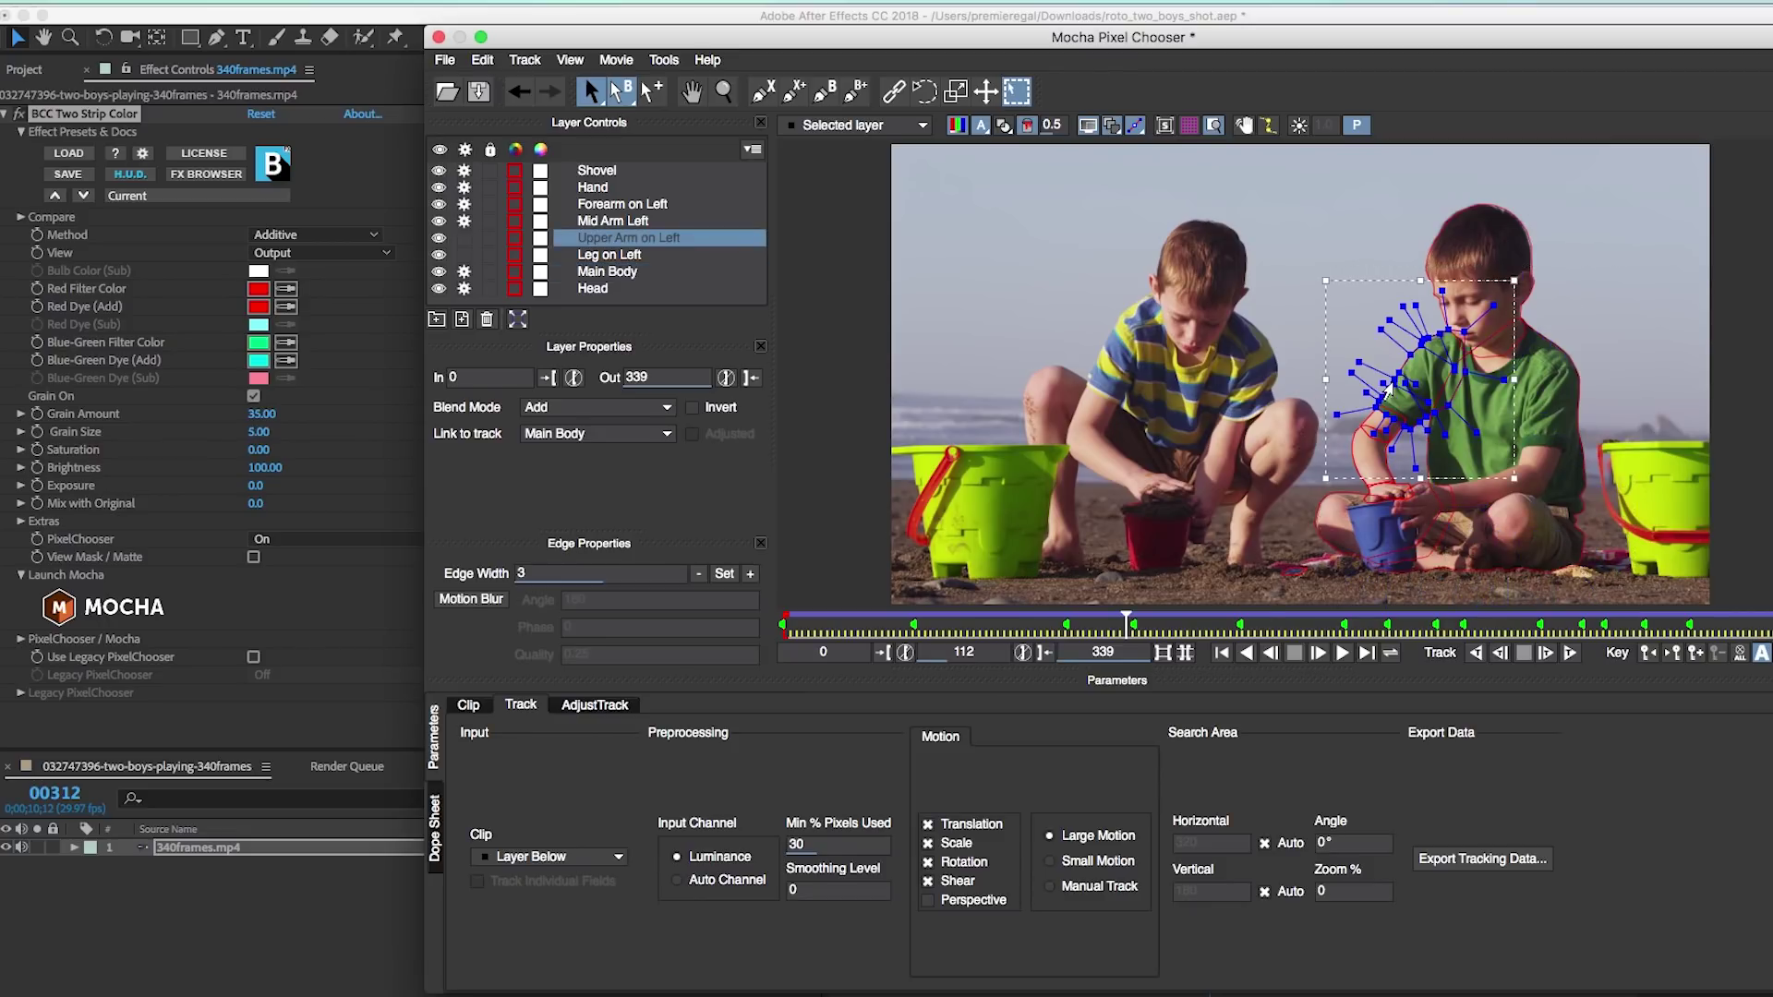
click(1353, 461)
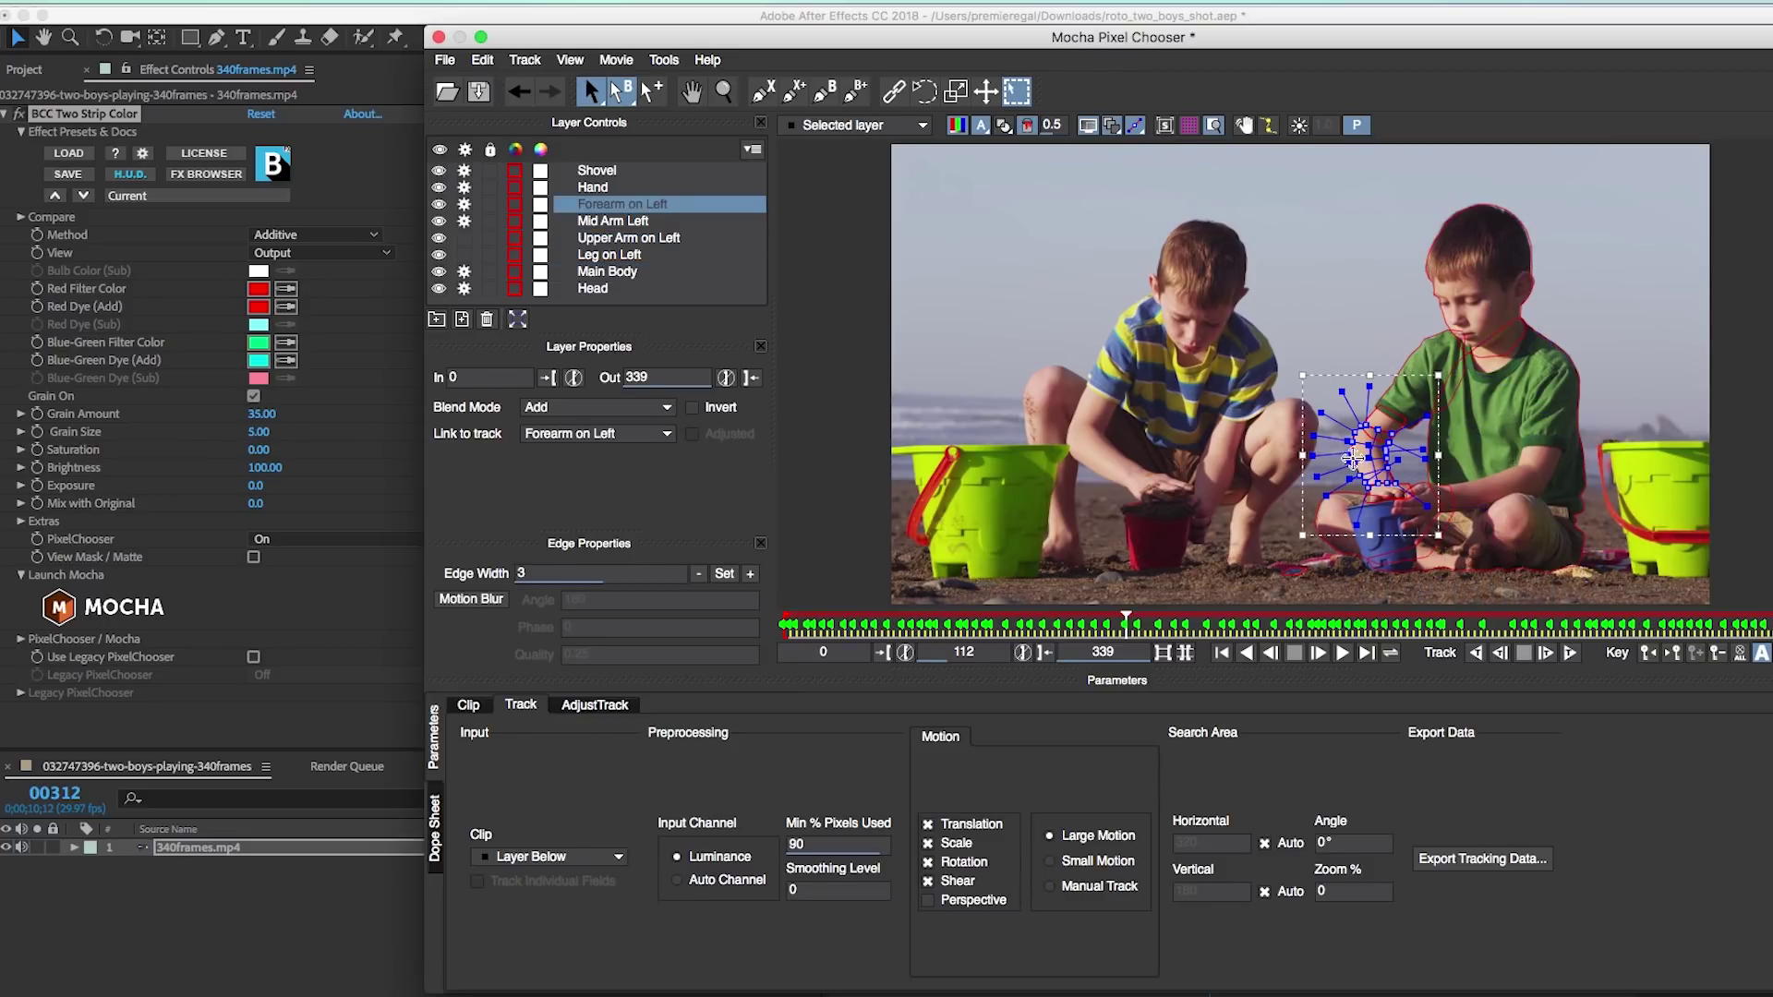
click(1263, 323)
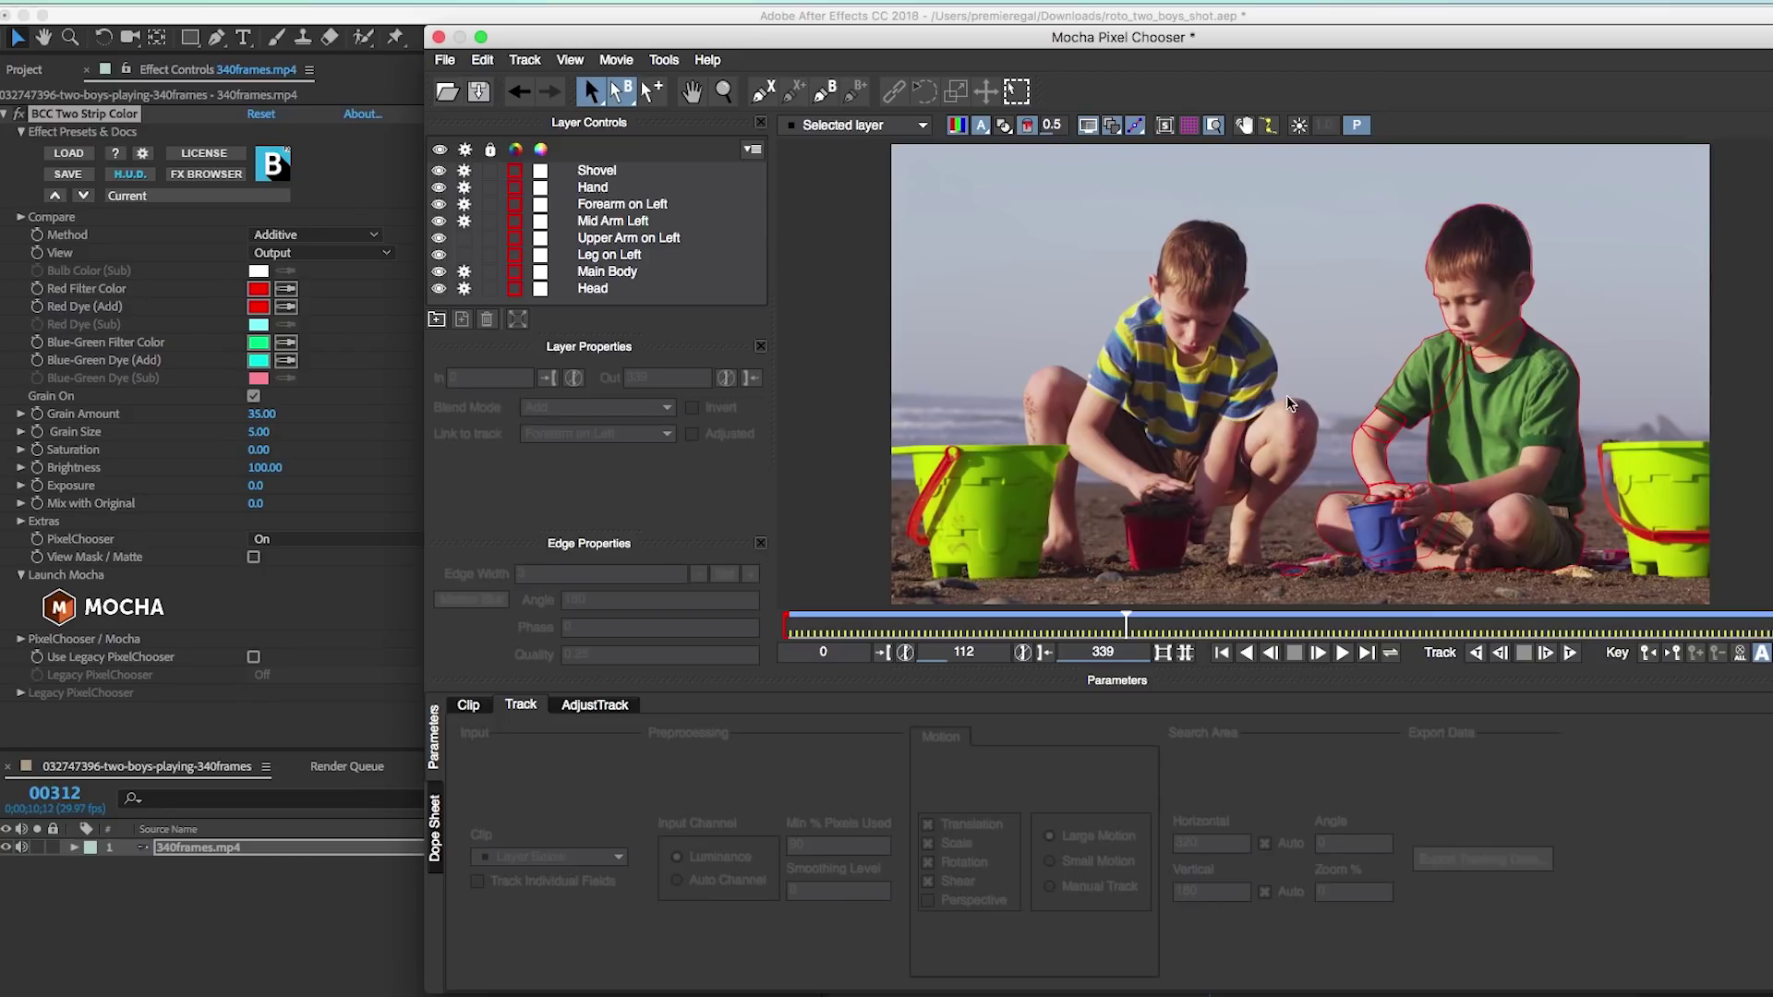
click(592, 174)
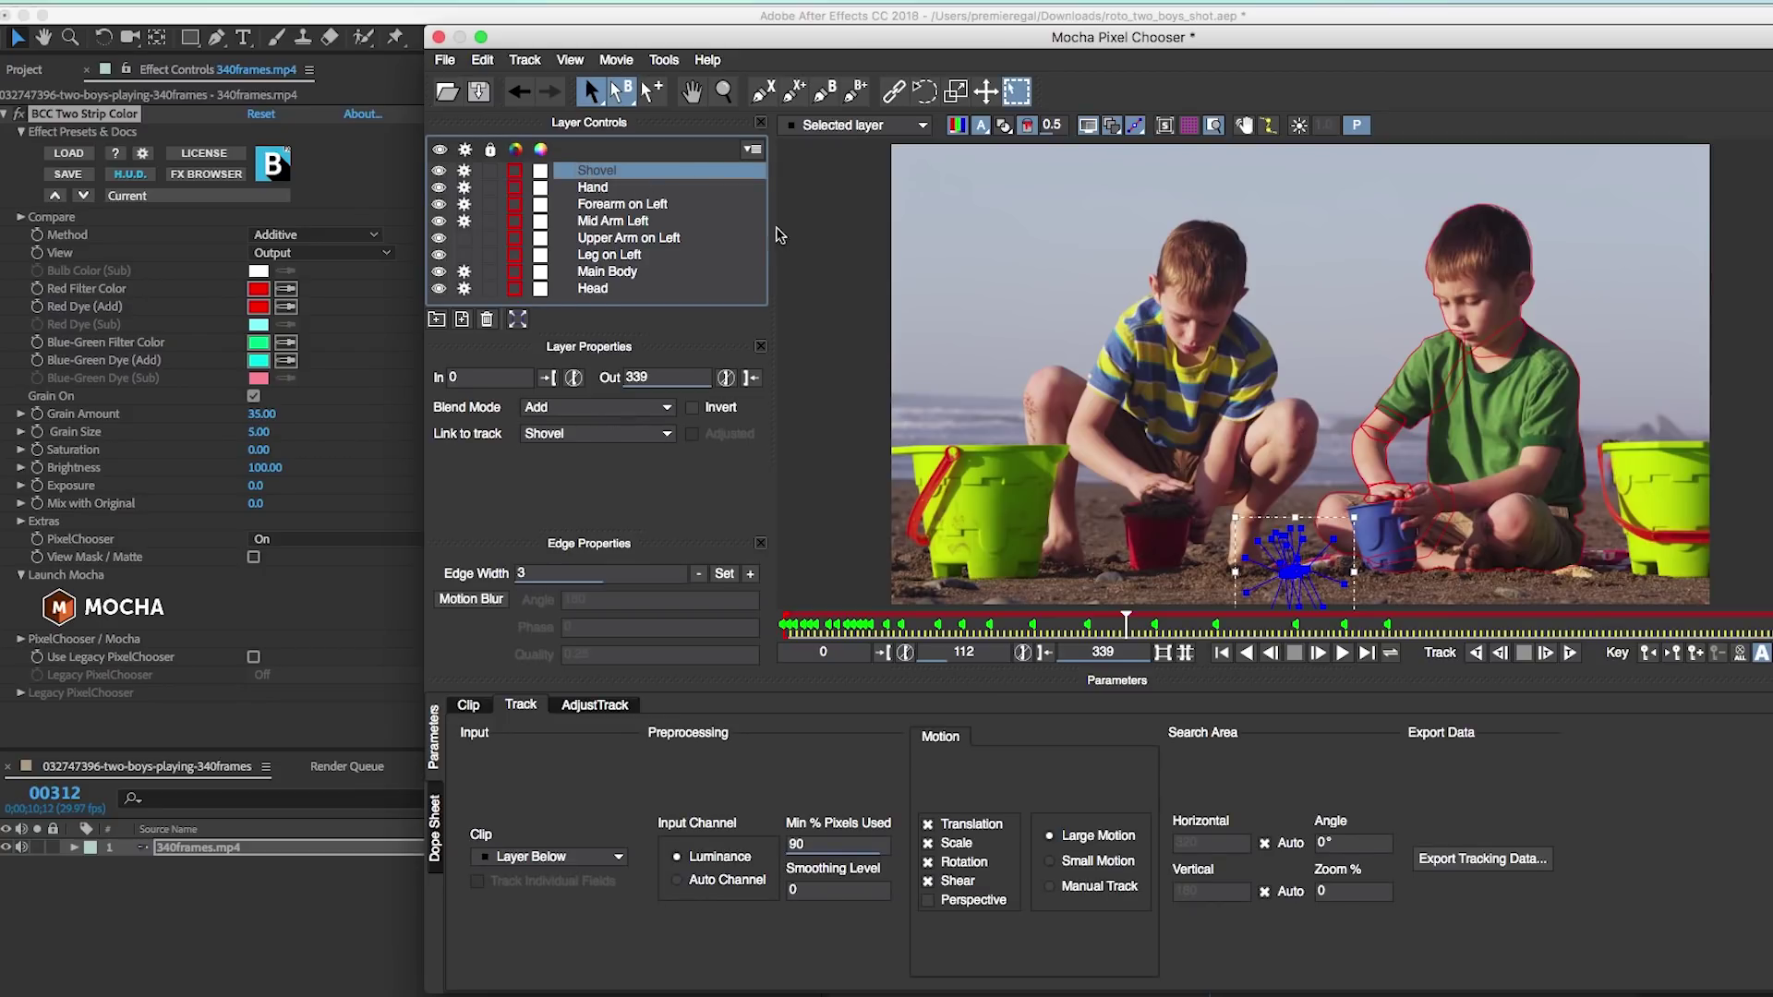
drag(1126, 619, 1136, 619)
click(912, 619)
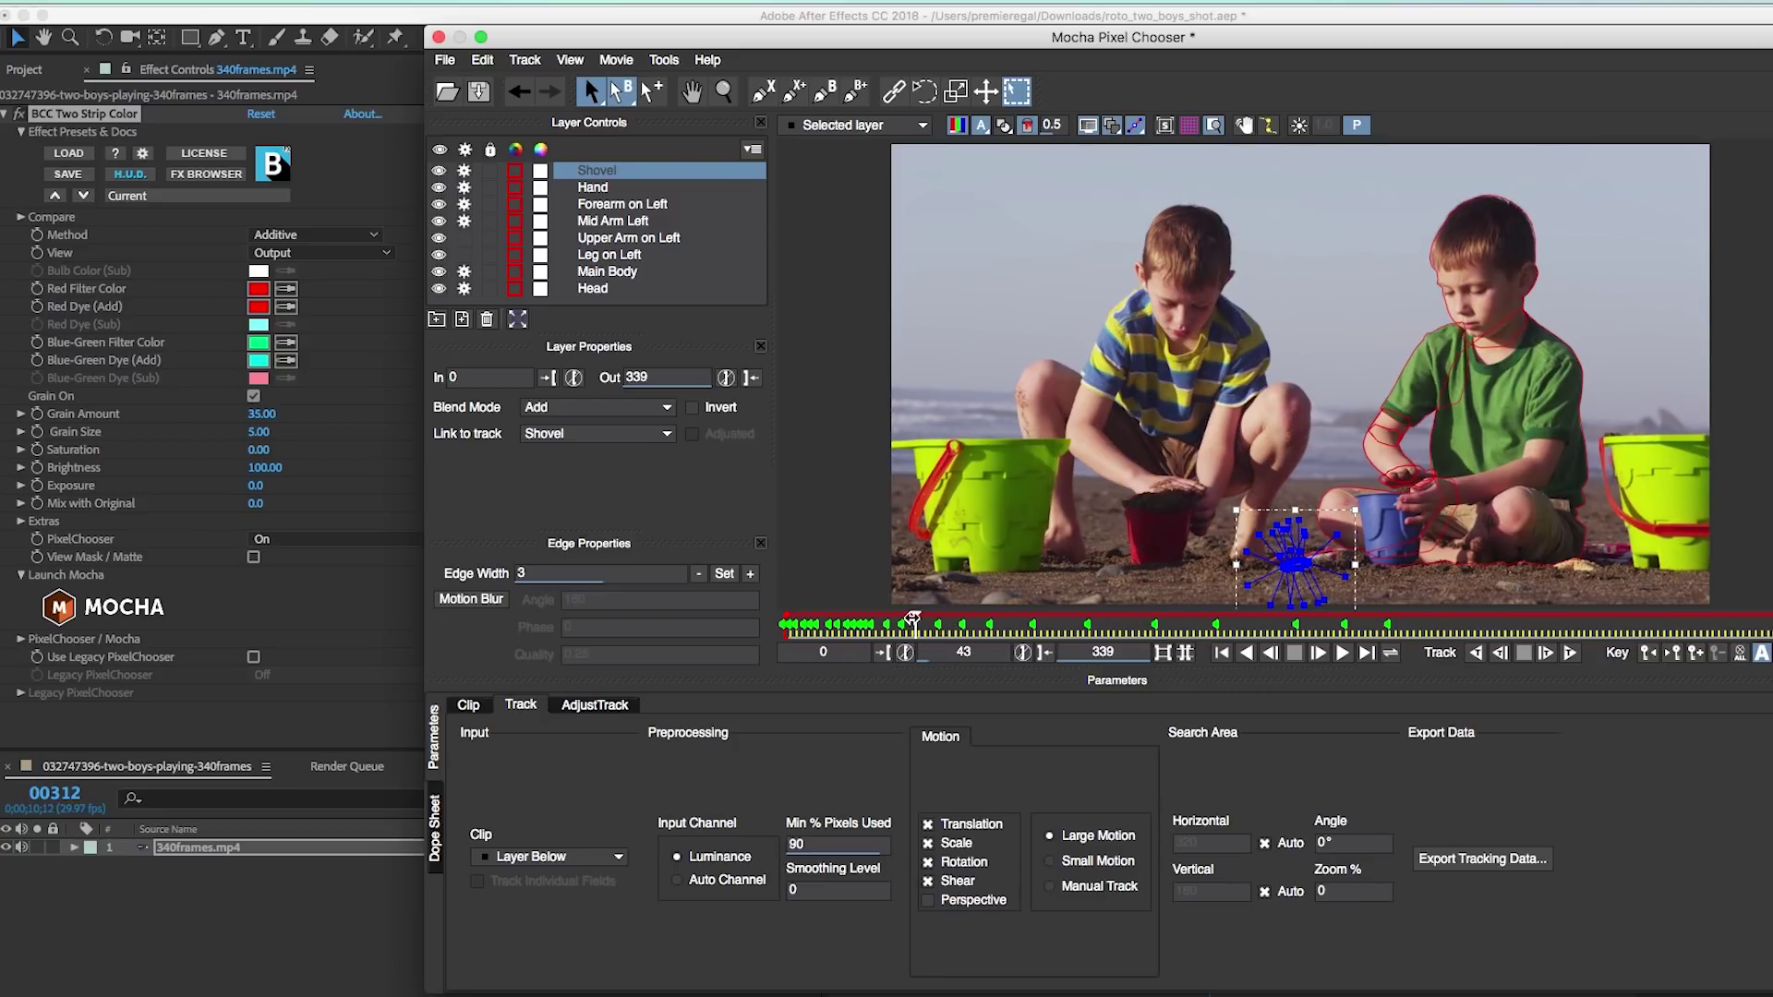
click(593, 189)
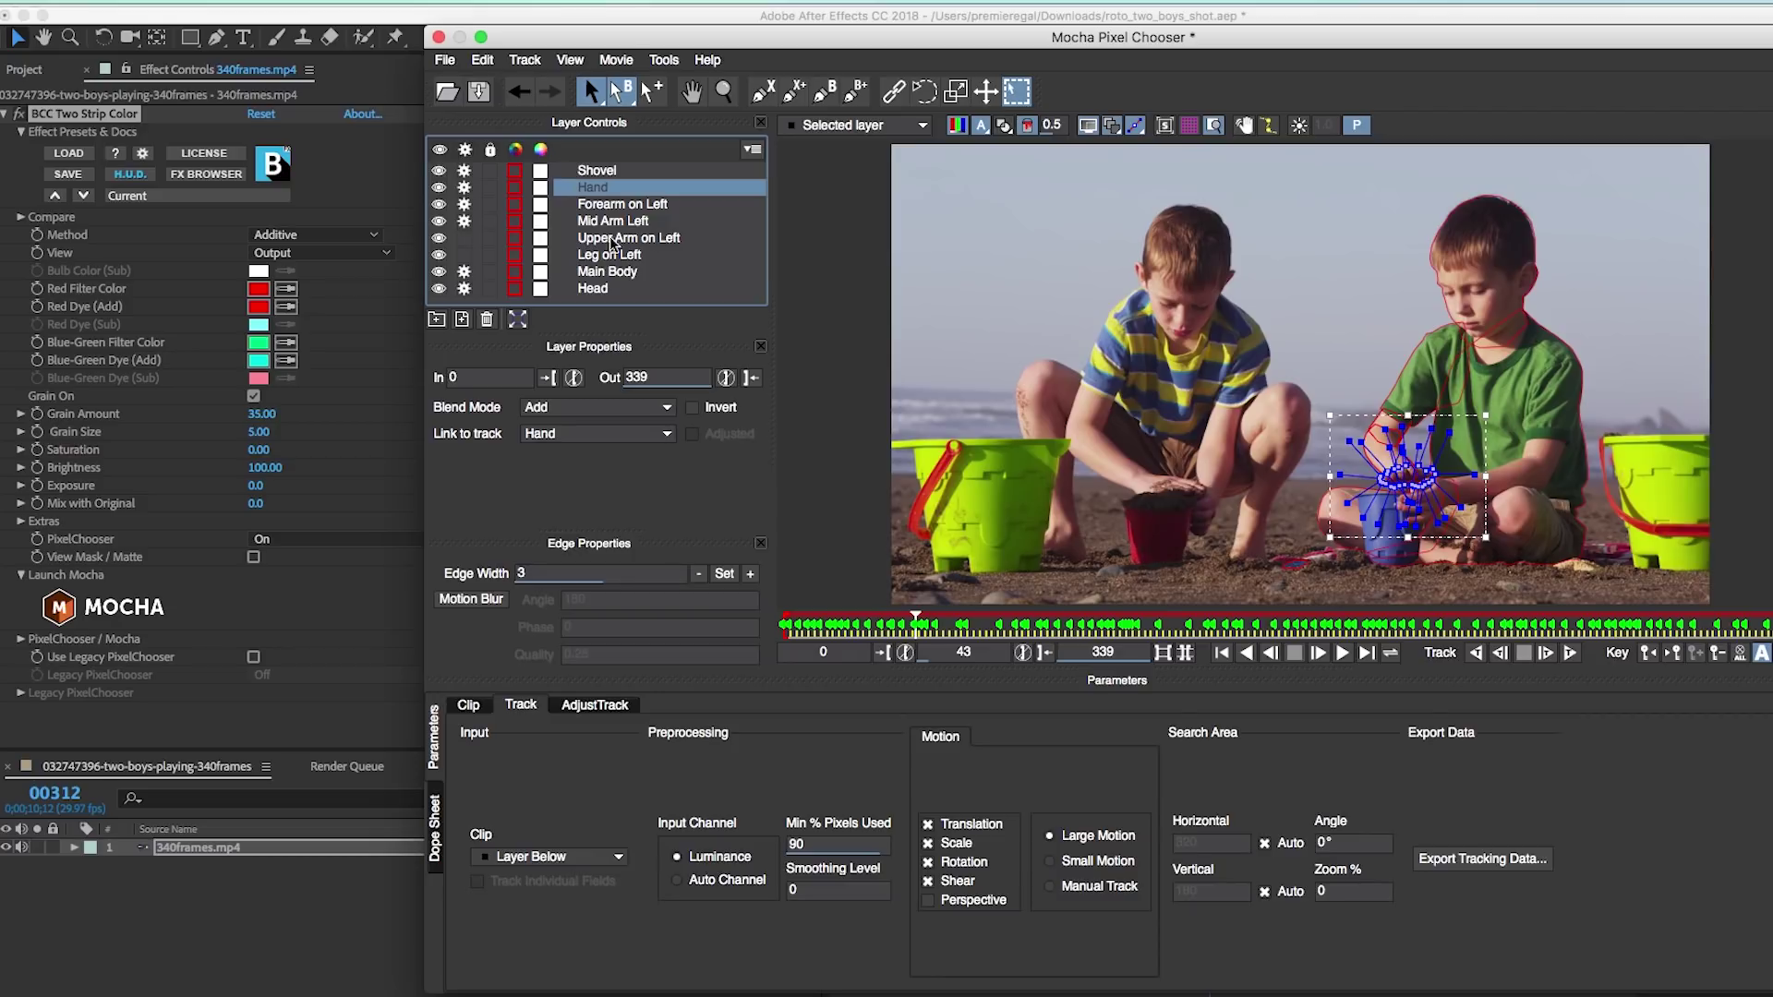
click(603, 209)
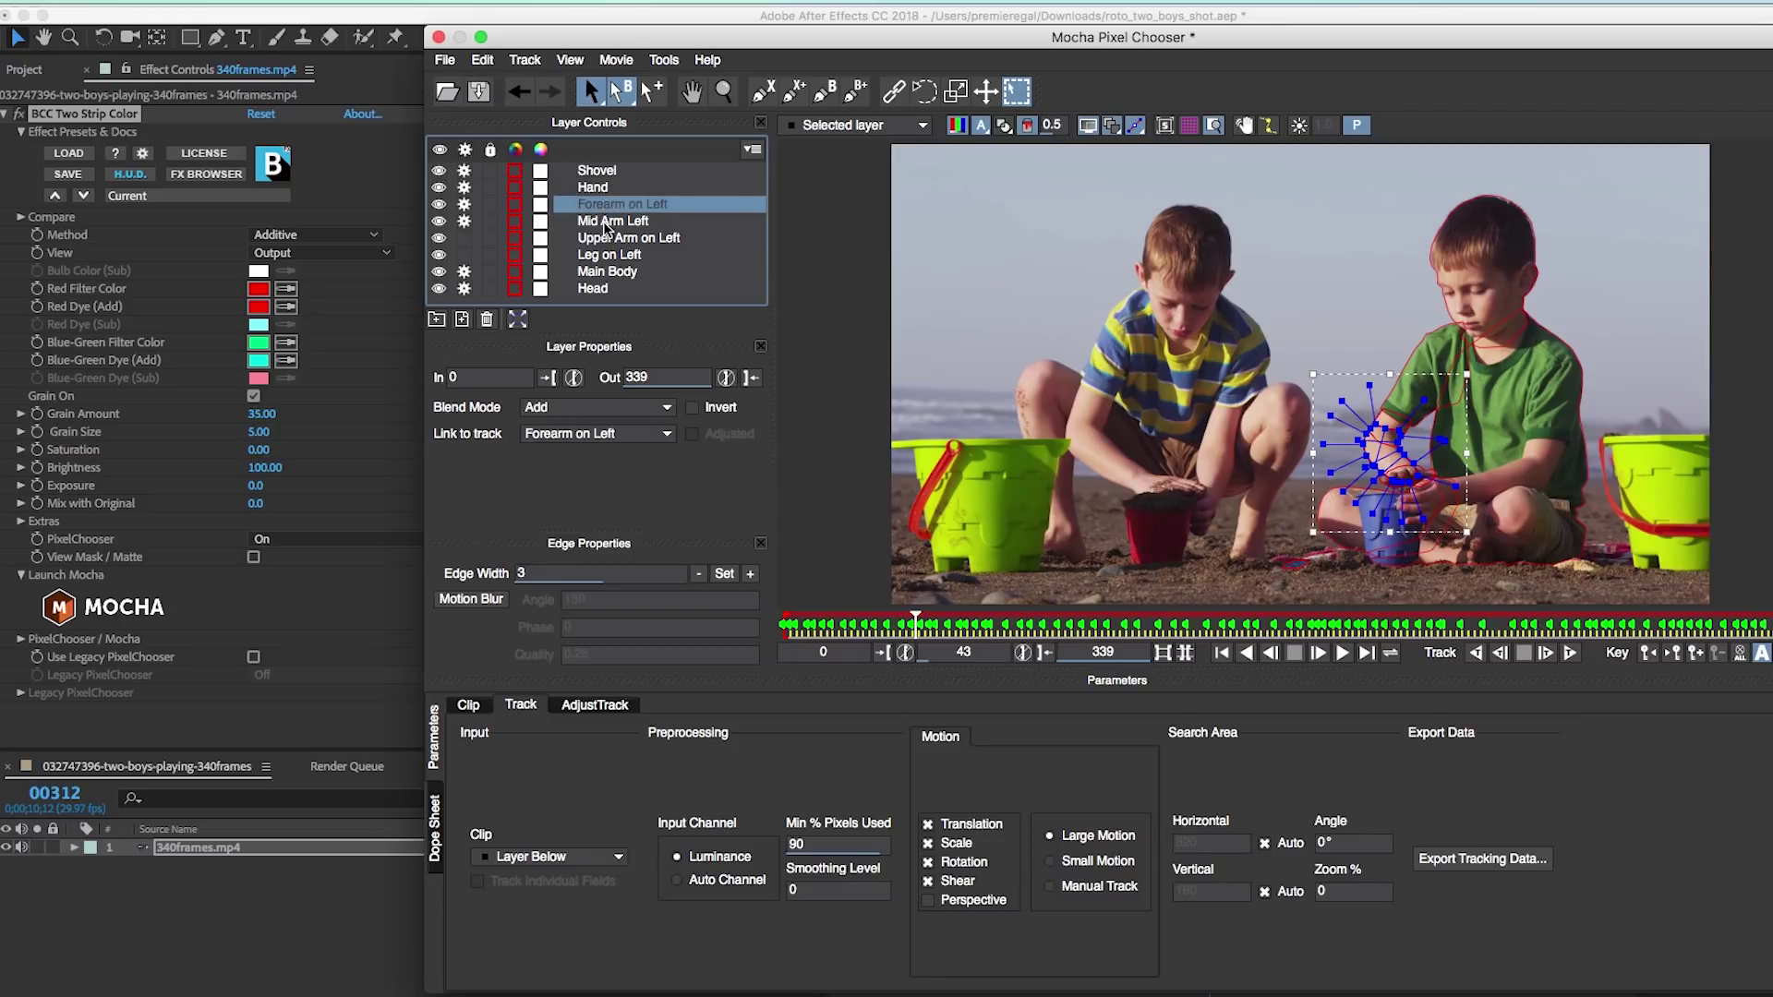
click(605, 222)
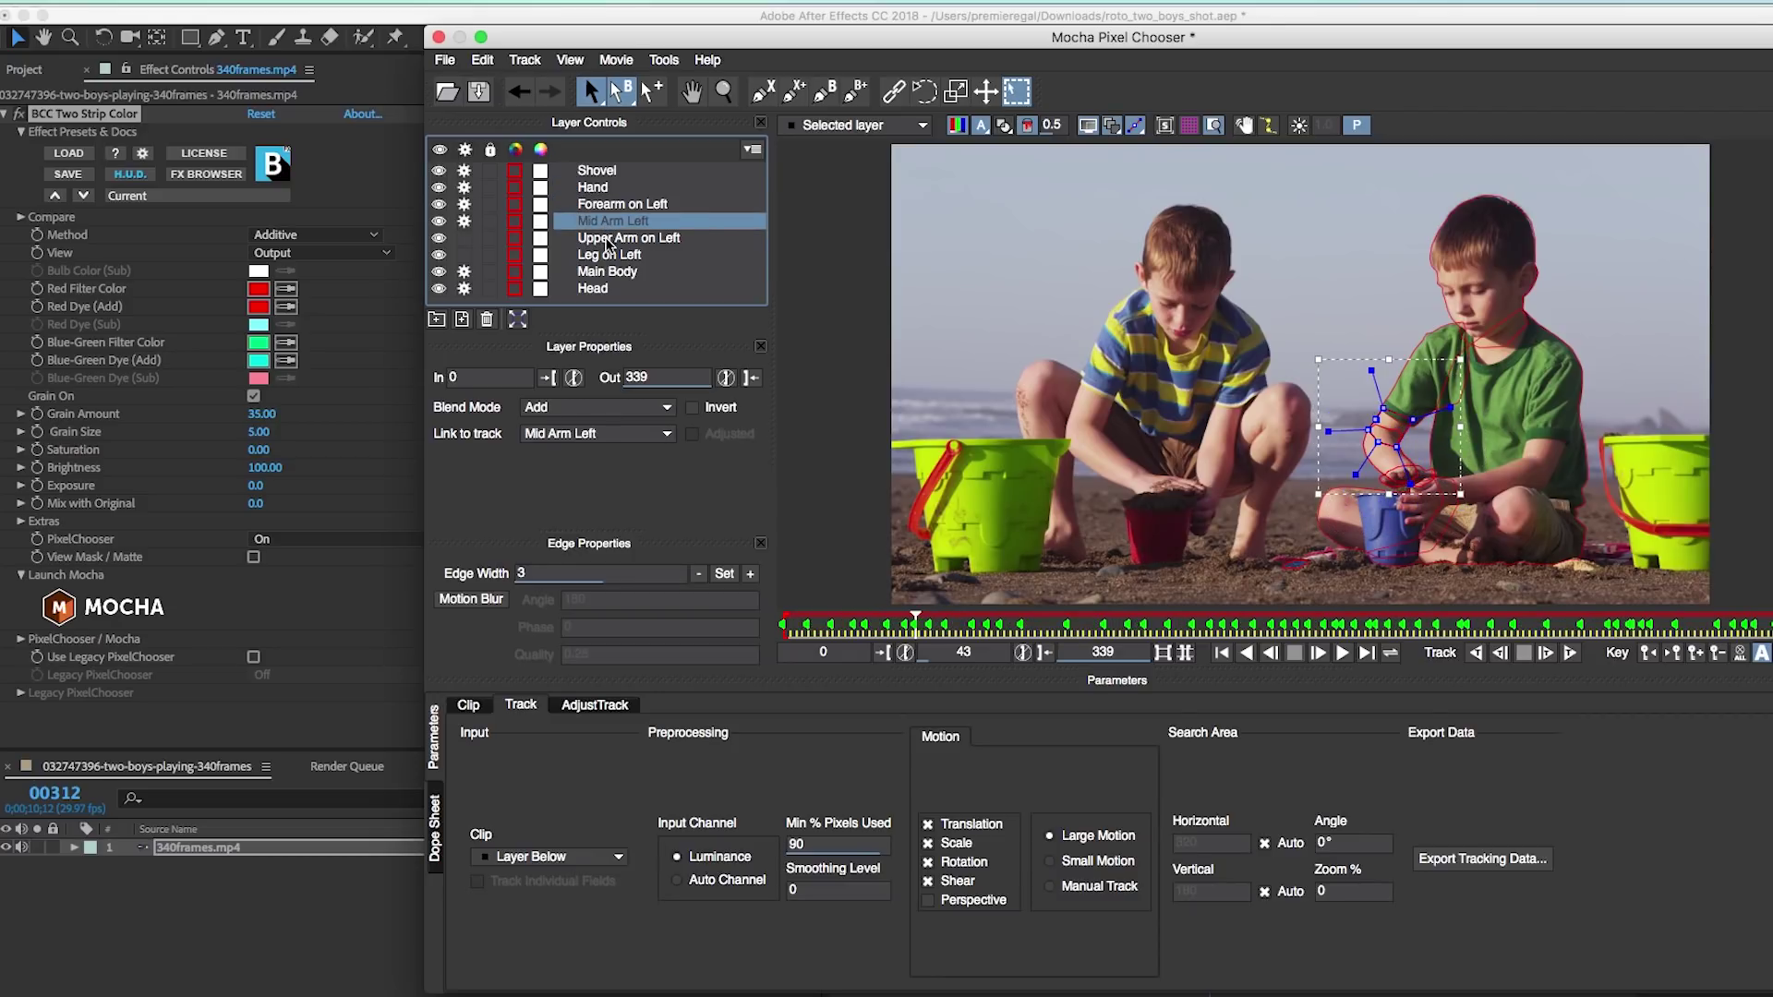
click(609, 242)
click(608, 260)
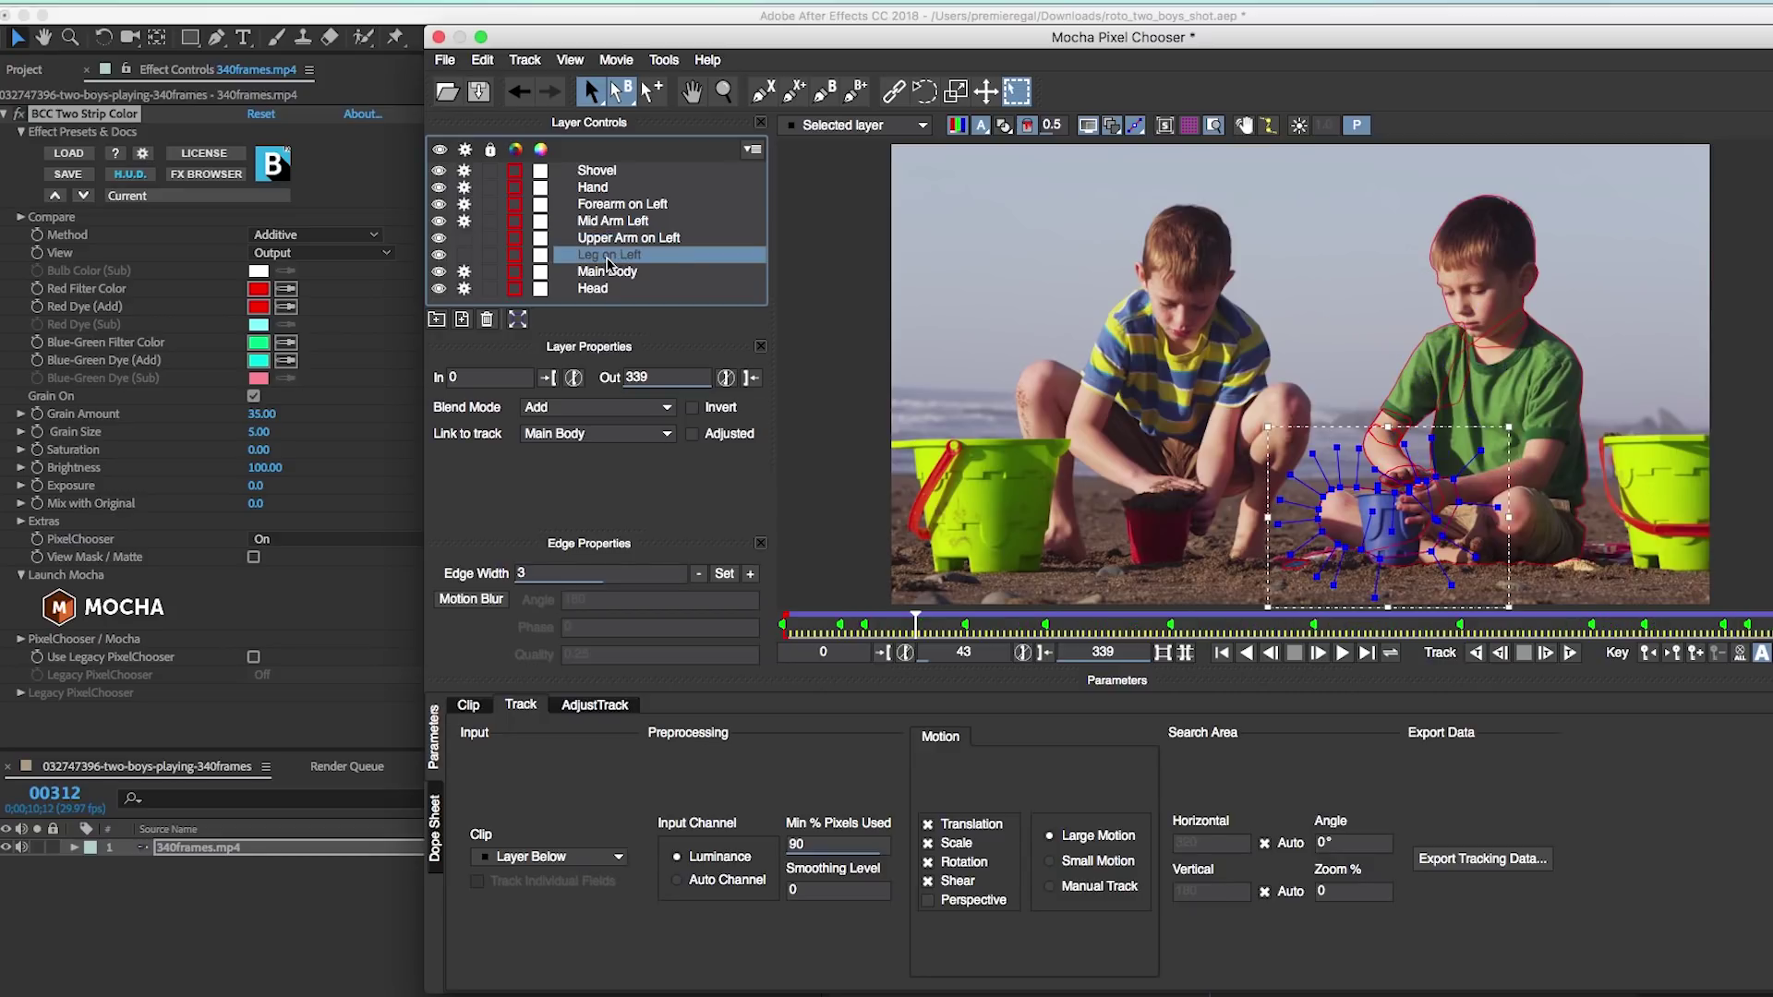
click(608, 274)
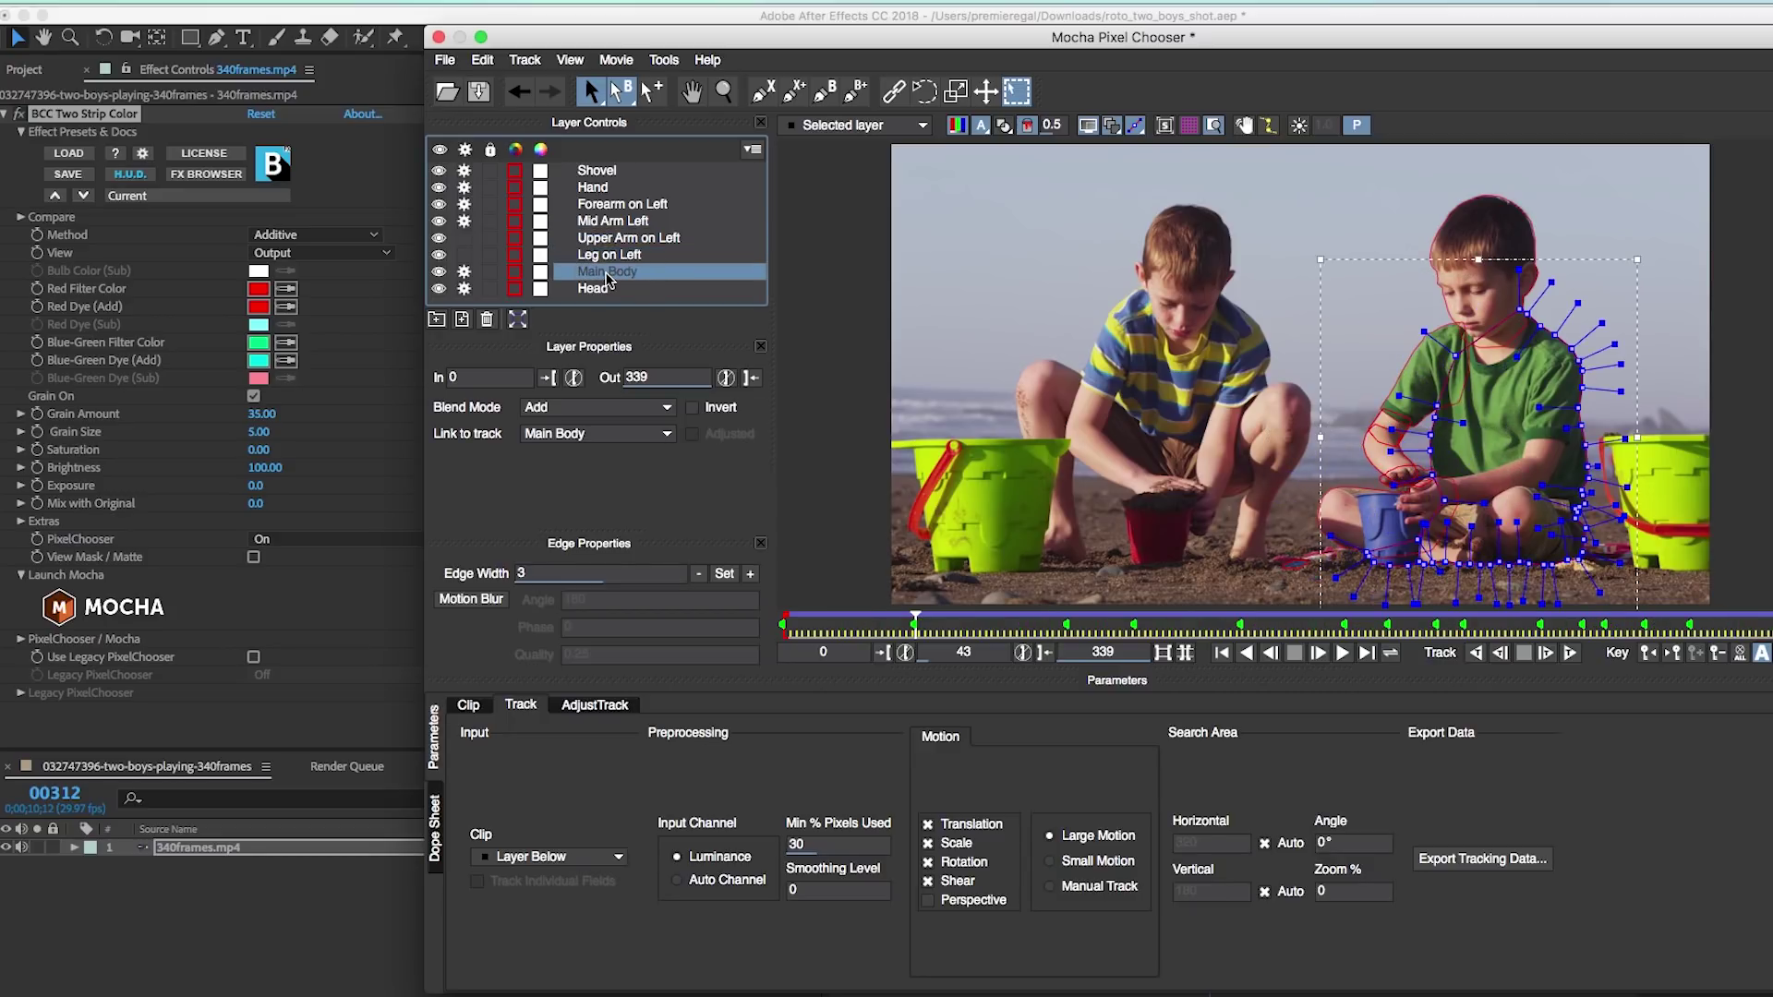
click(607, 290)
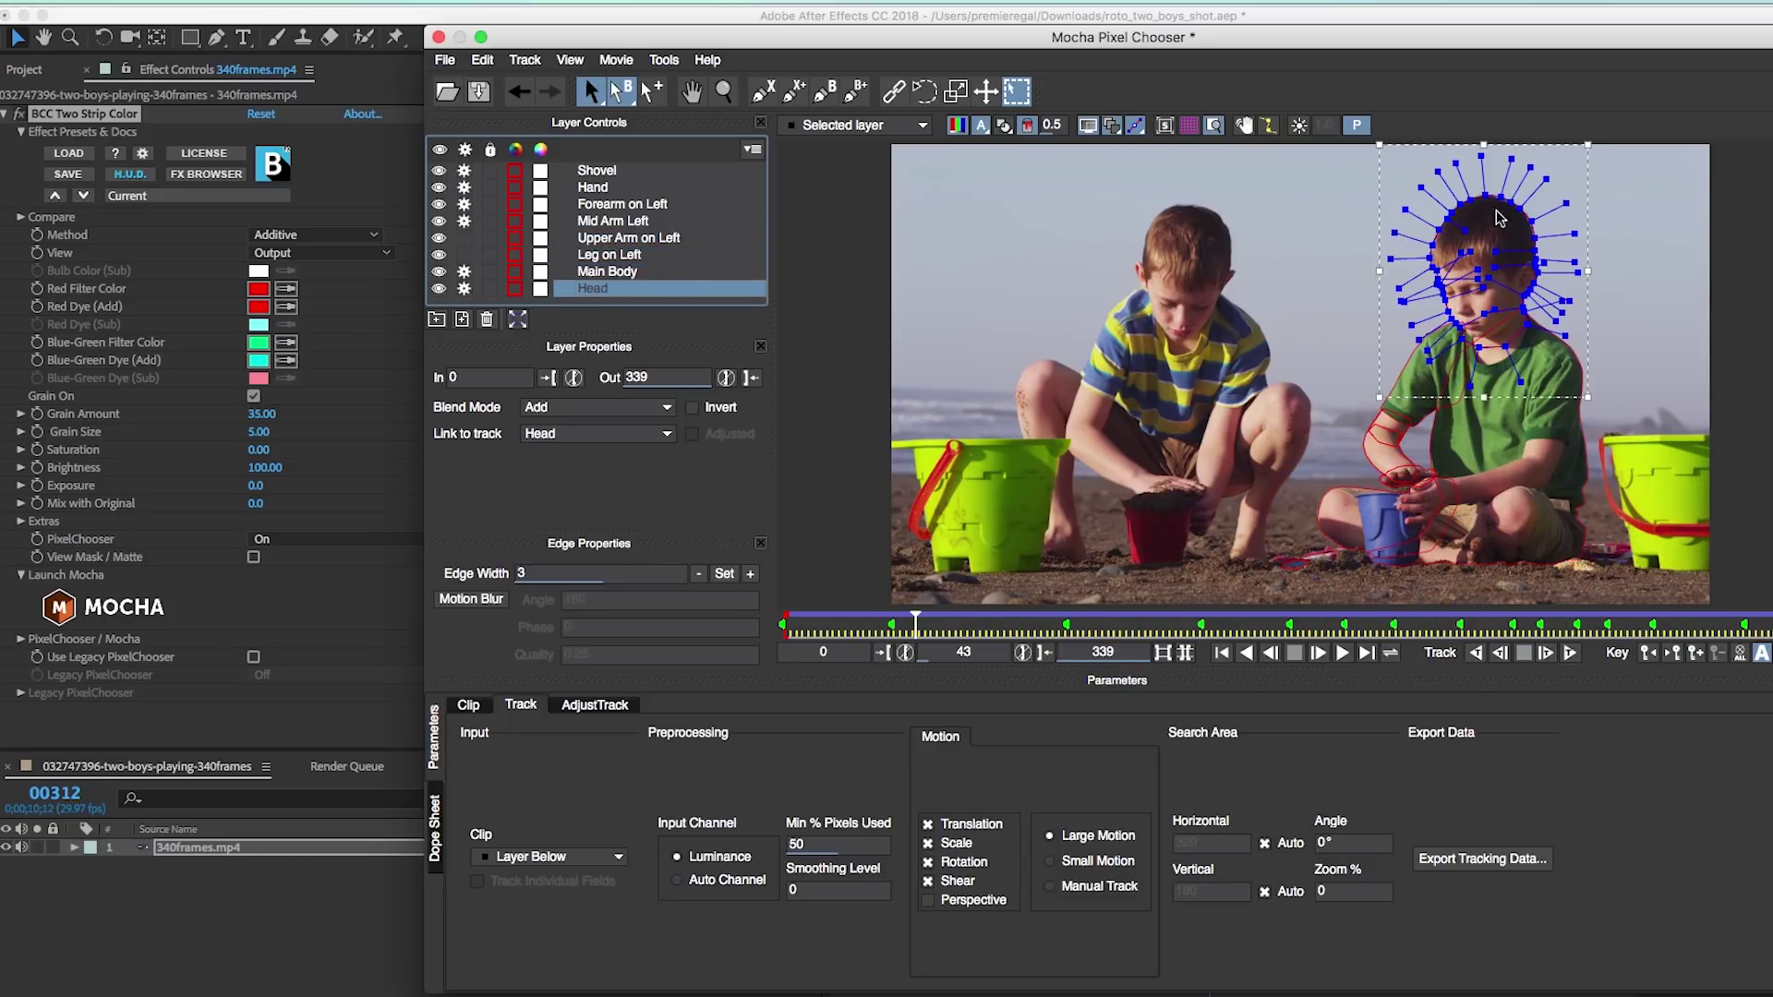
click(1013, 628)
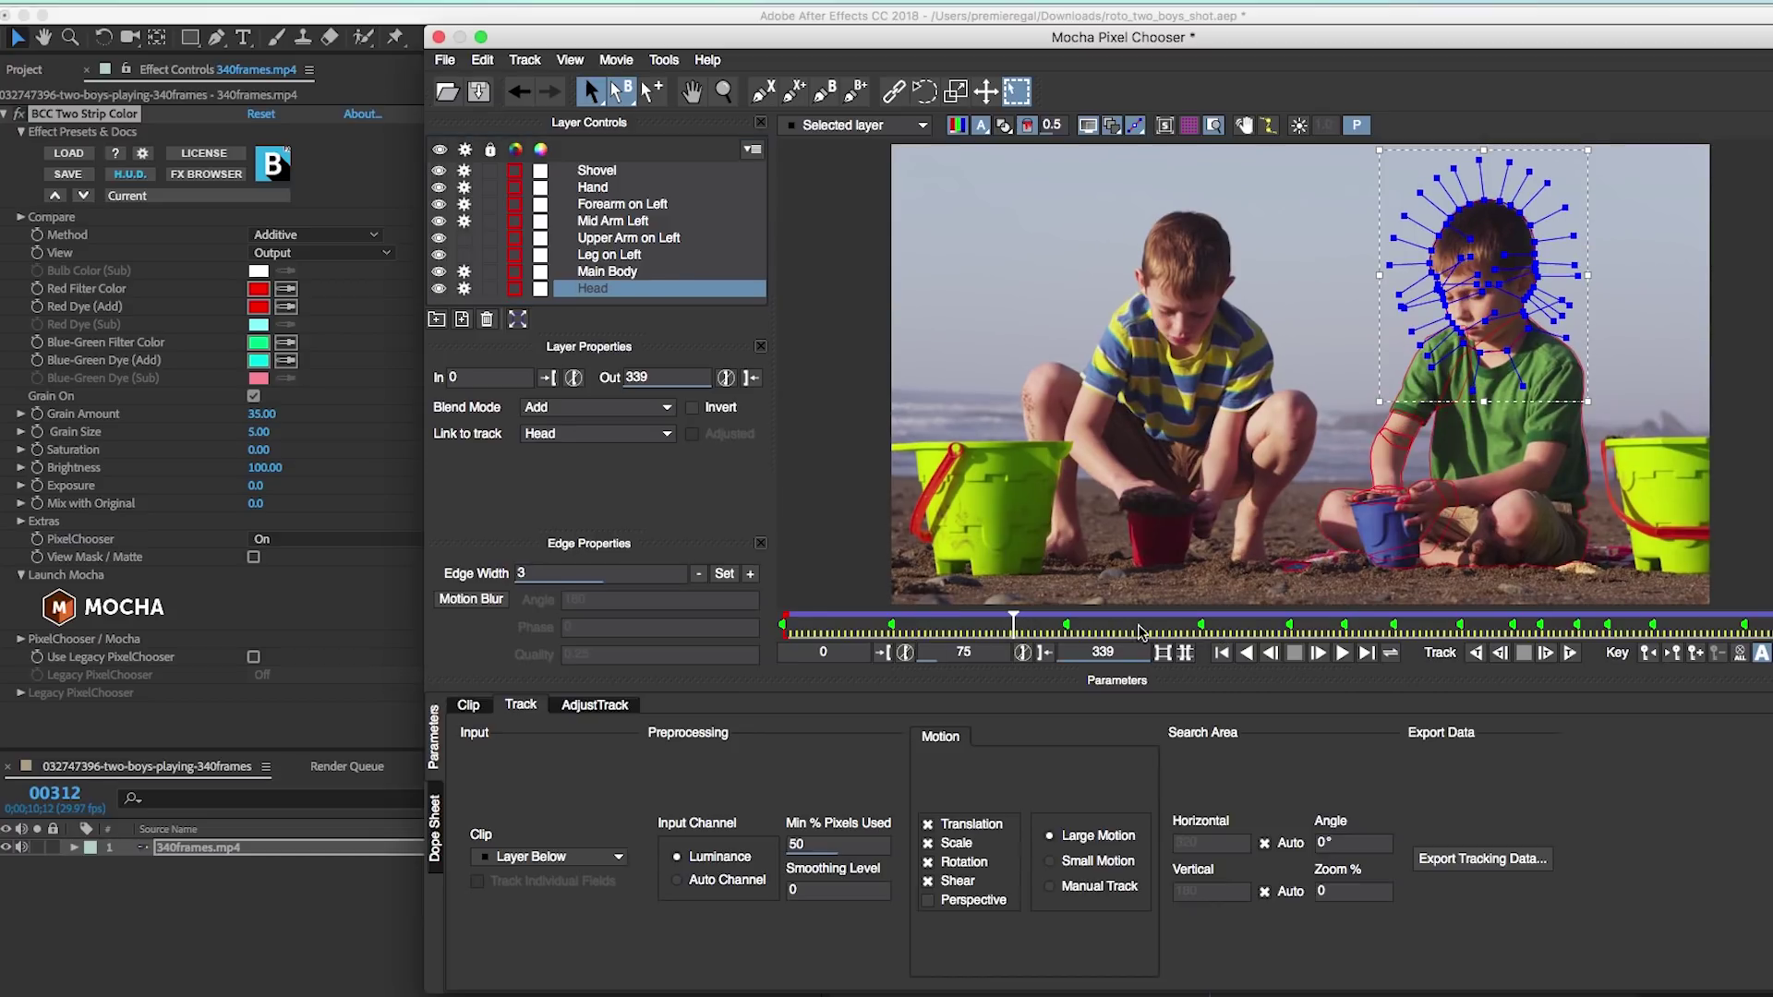
click(1172, 630)
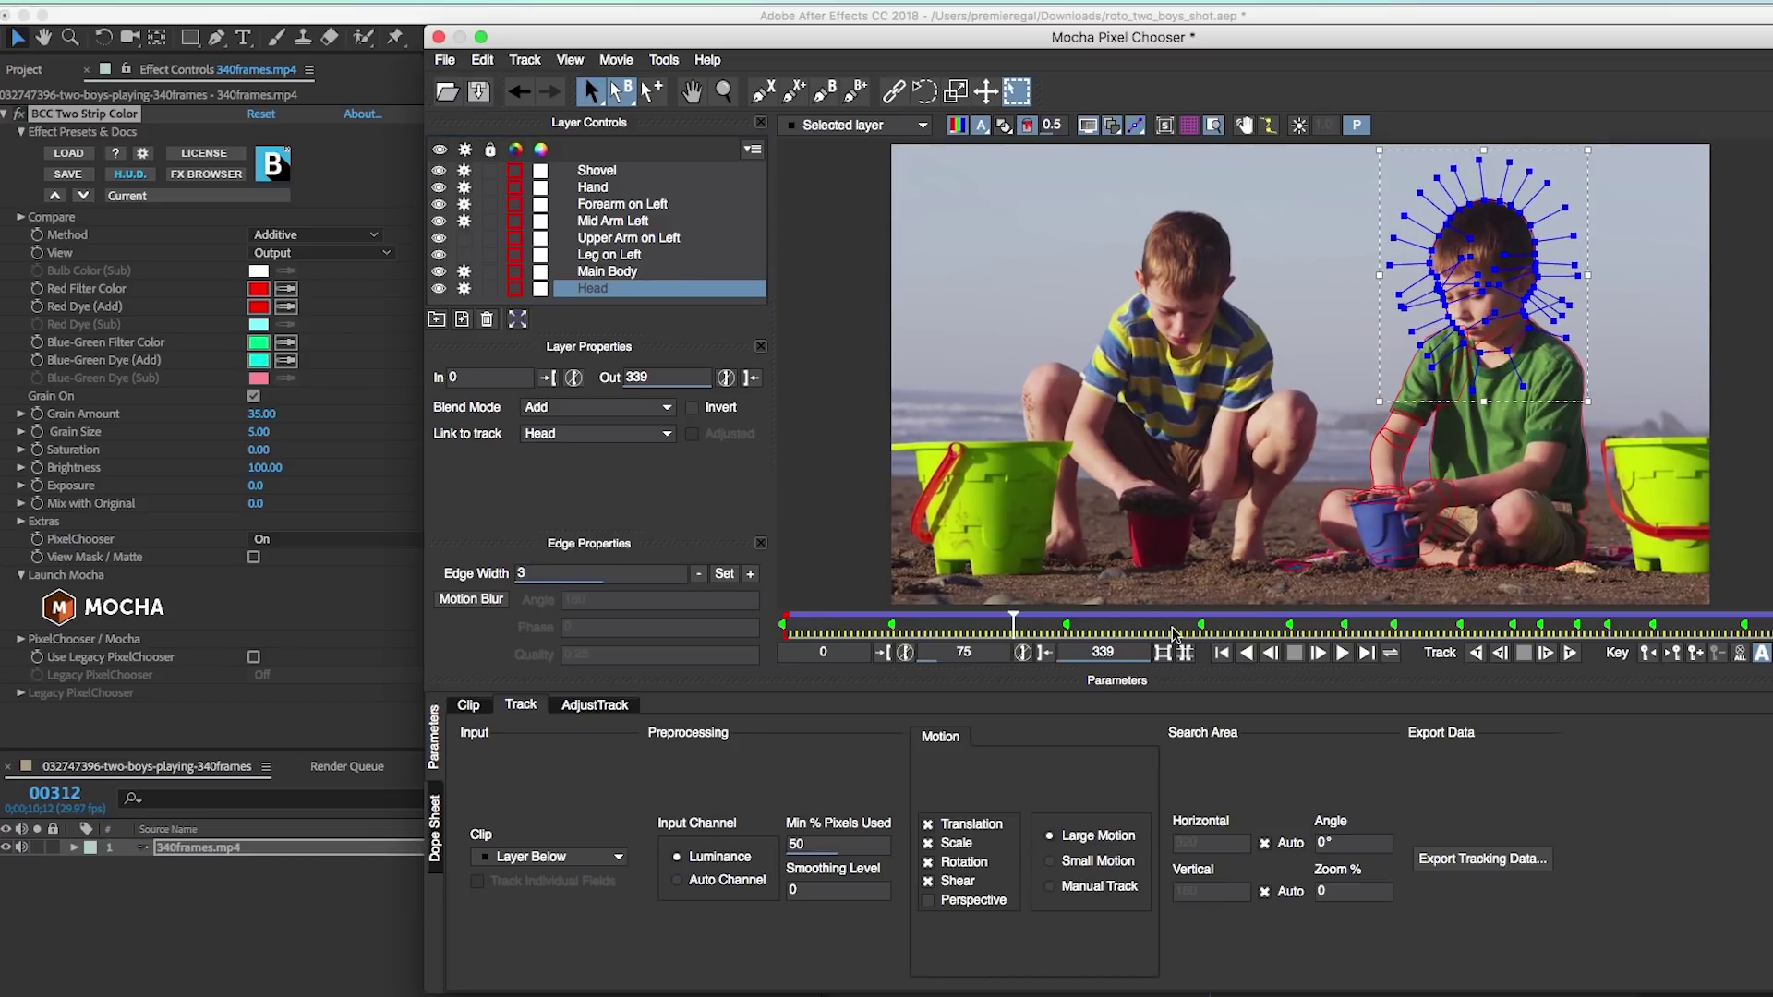
click(1172, 630)
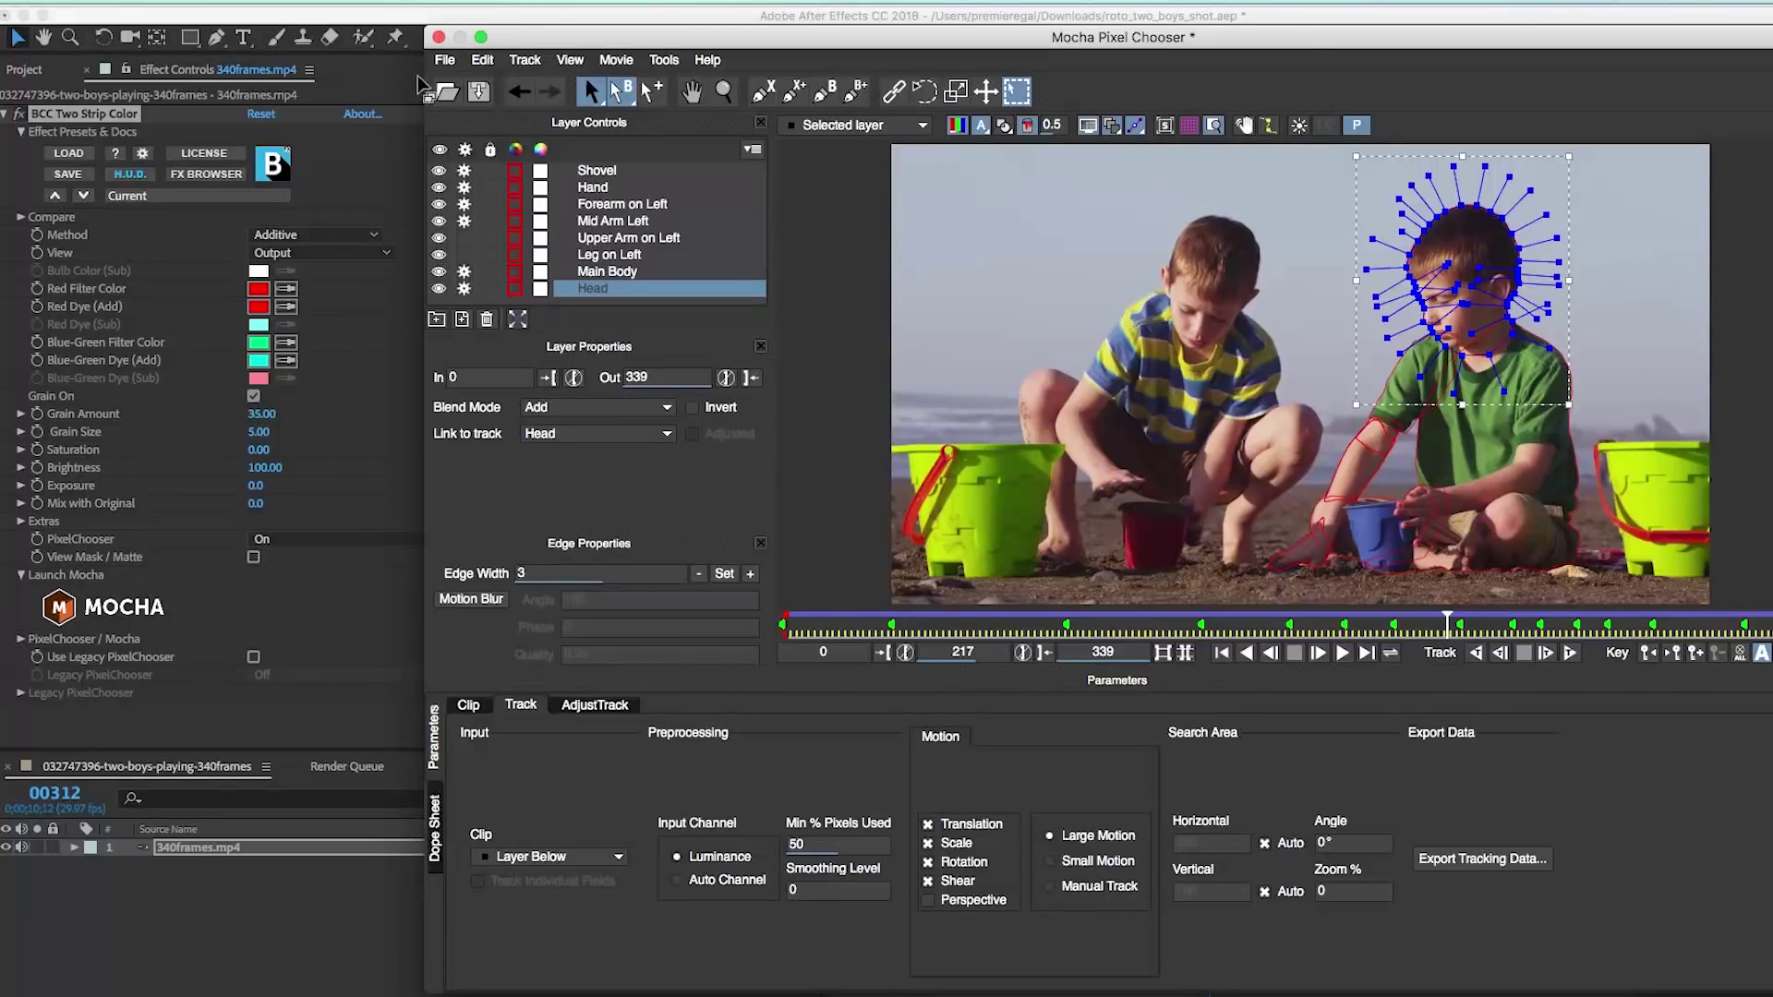
- Save the Mocha project as TwoBoys in the 03 output folder, then close Mocha
click(445, 59)
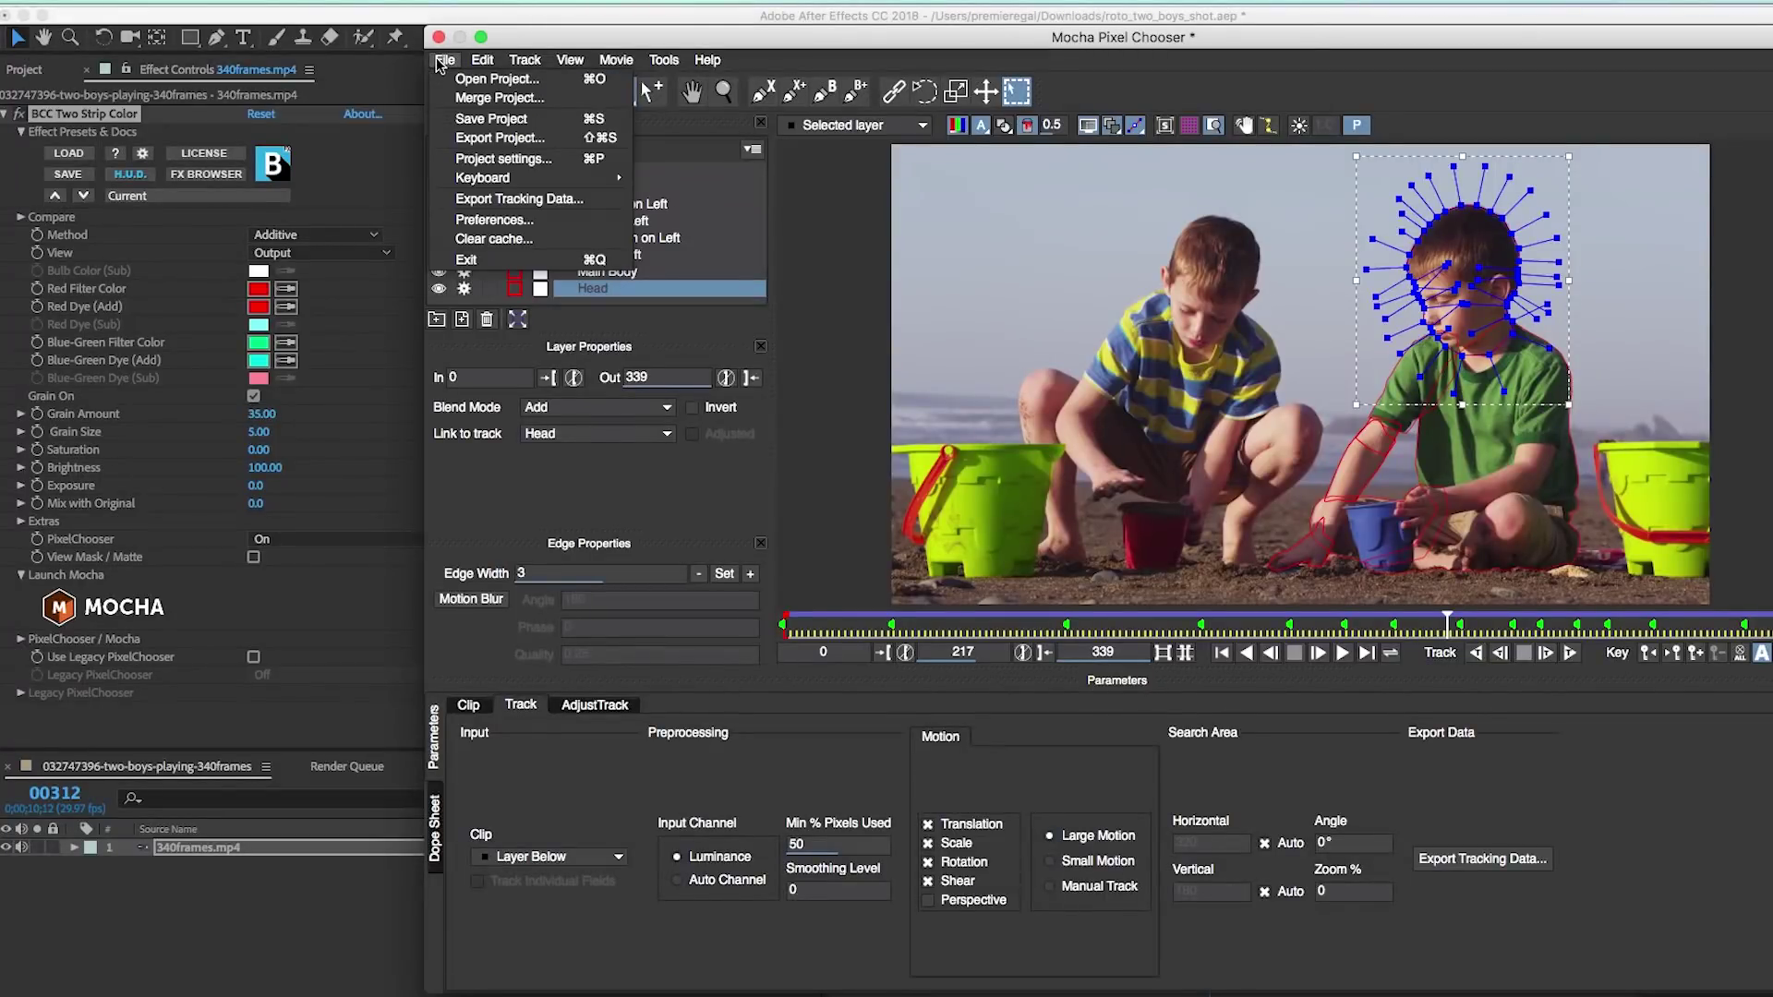
click(482, 118)
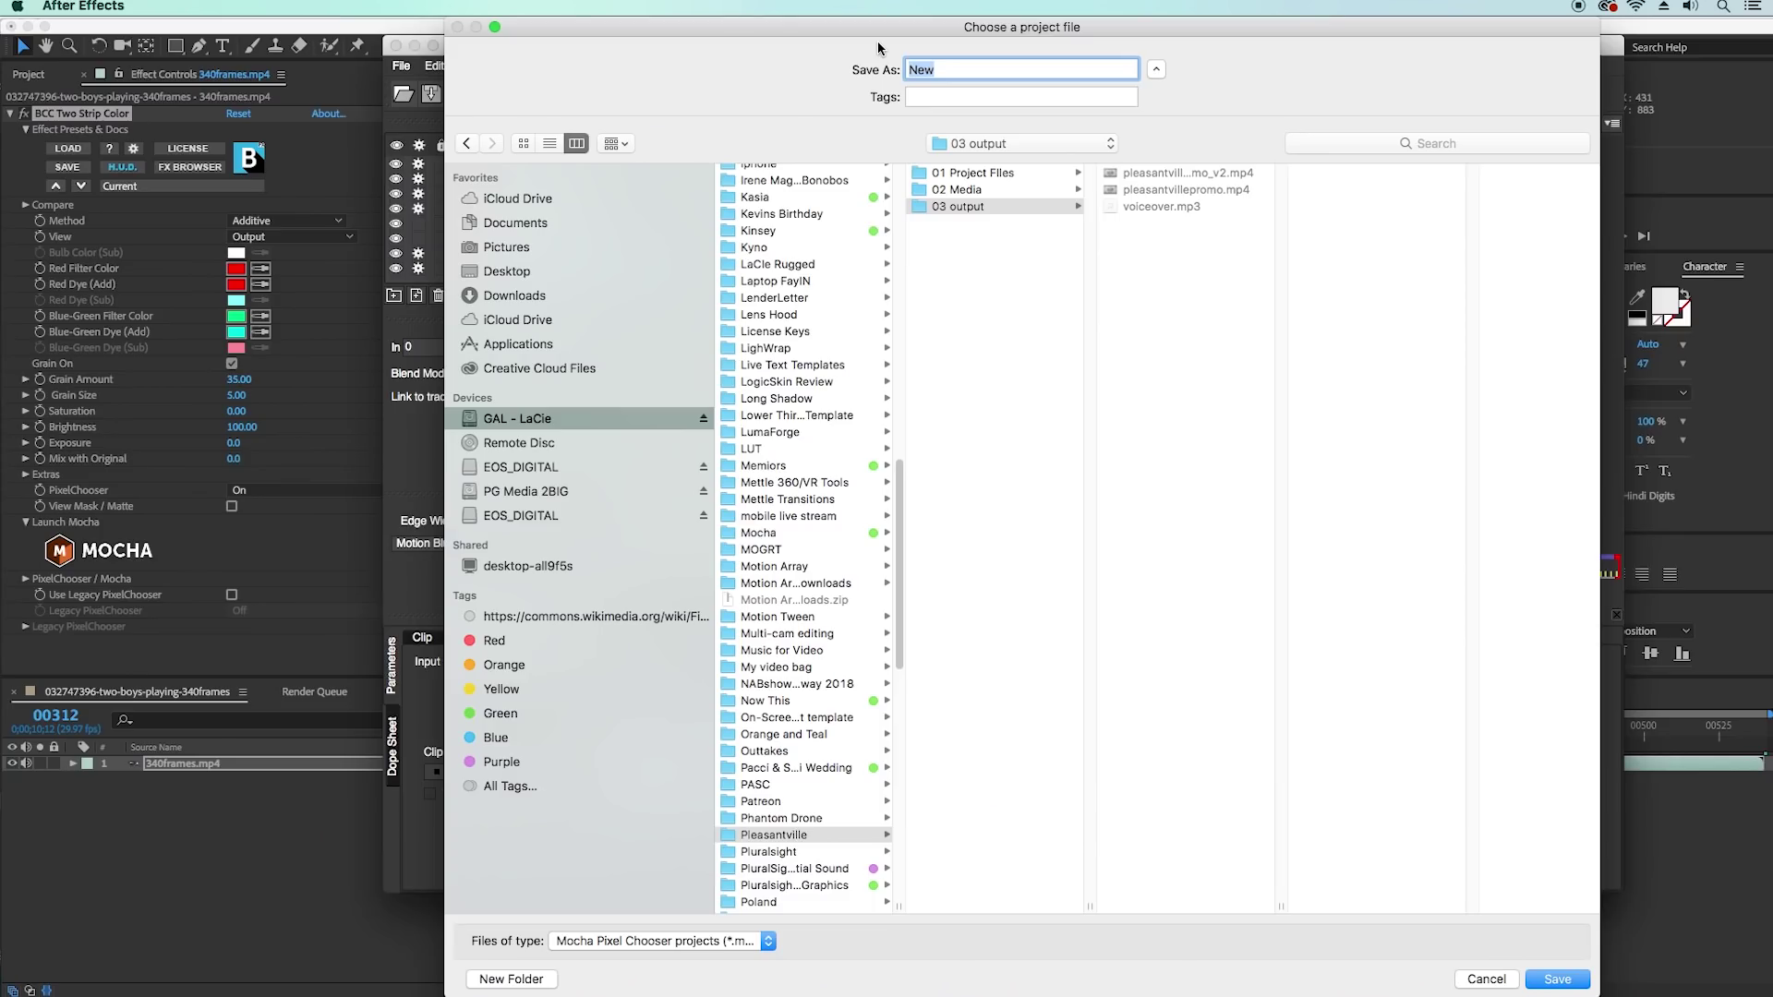
text(TwoBoys)
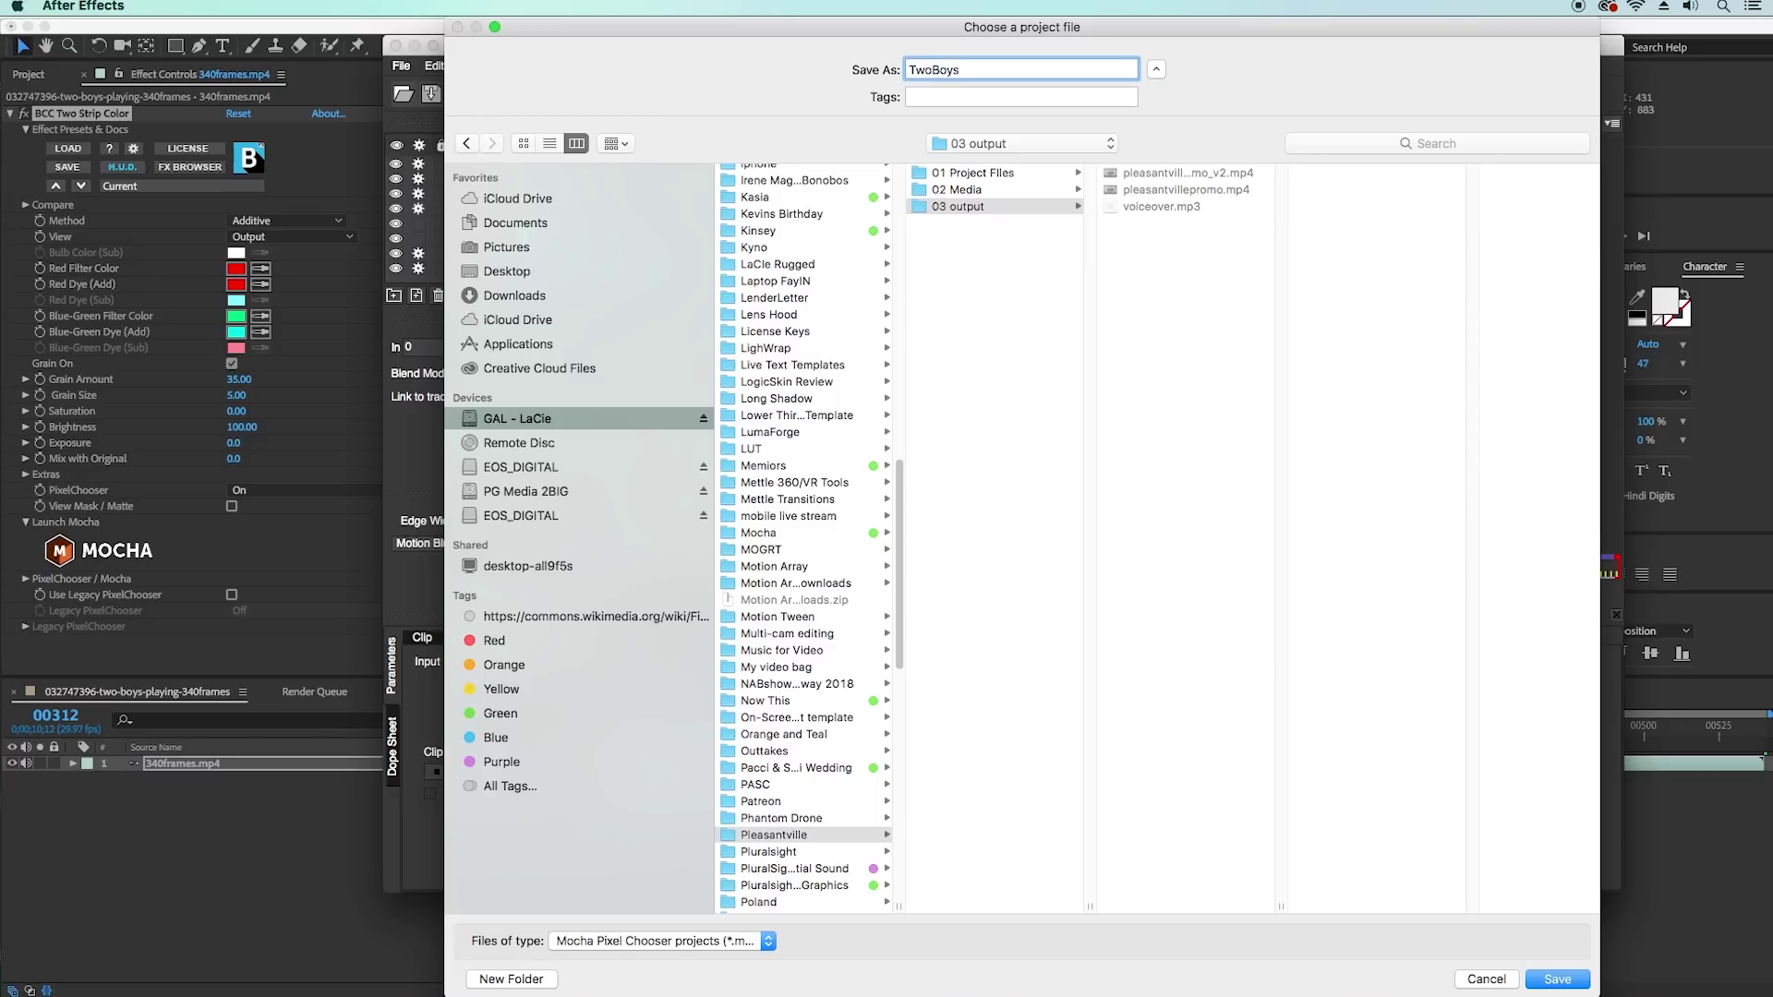
key(Return)
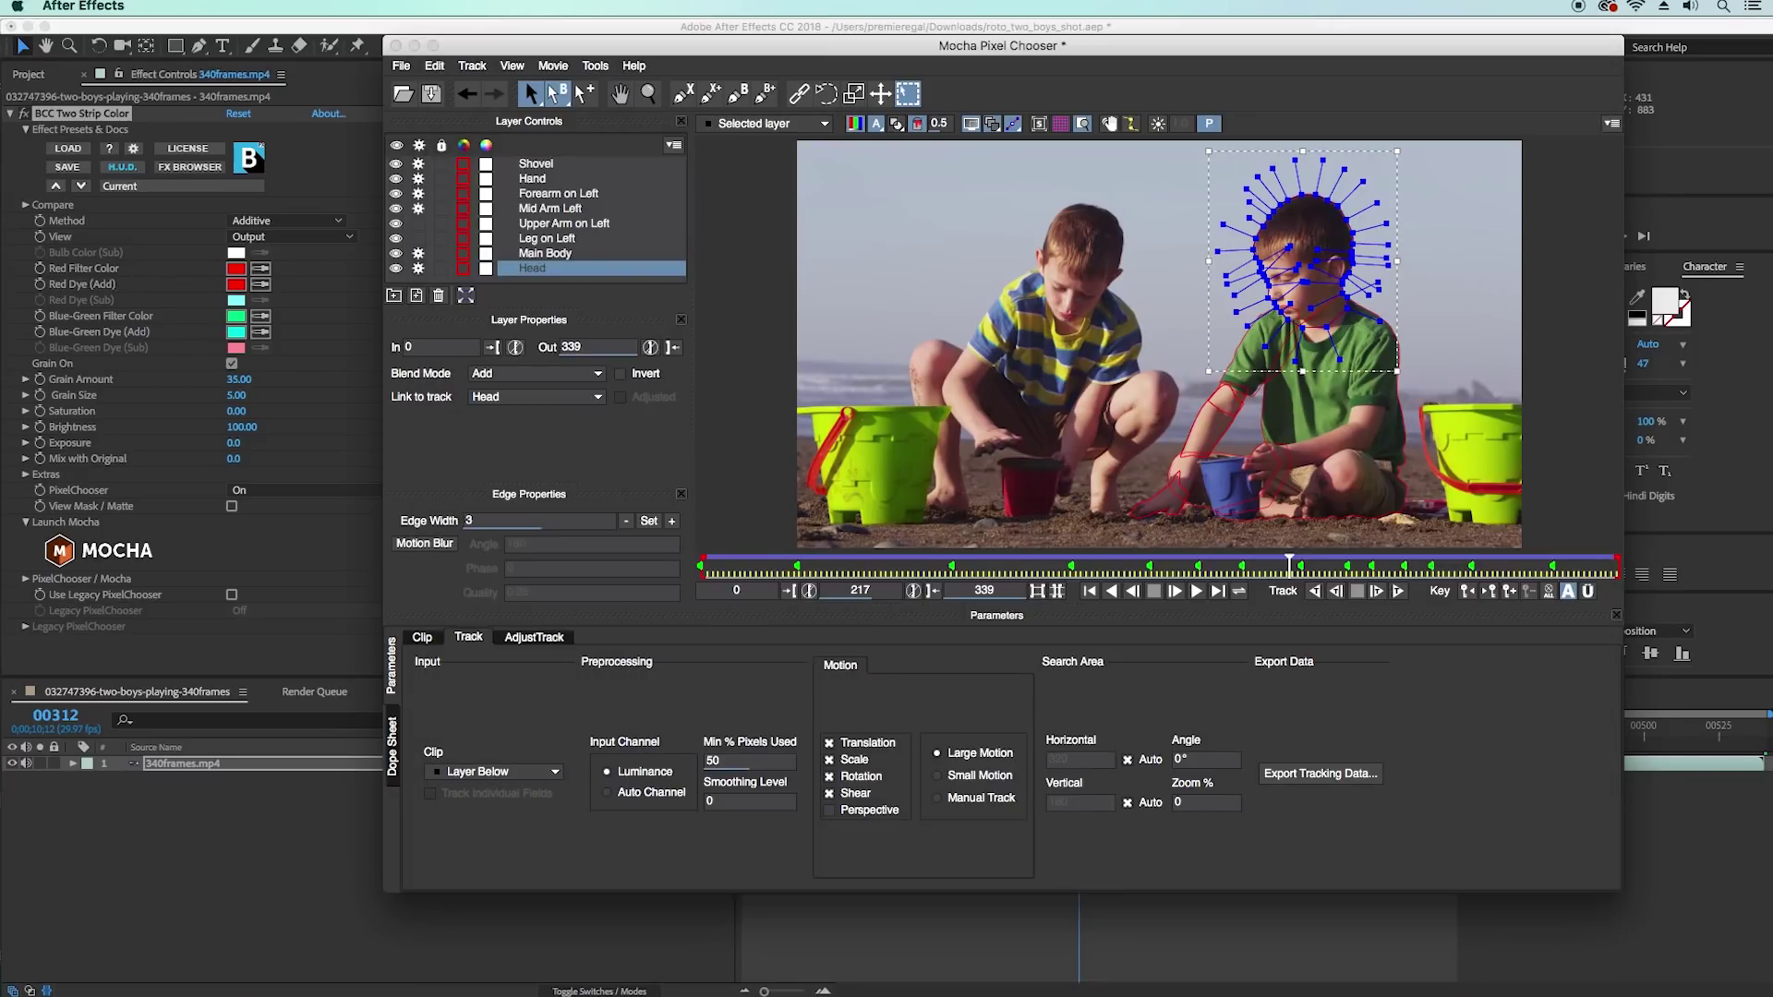
click(431, 93)
click(396, 48)
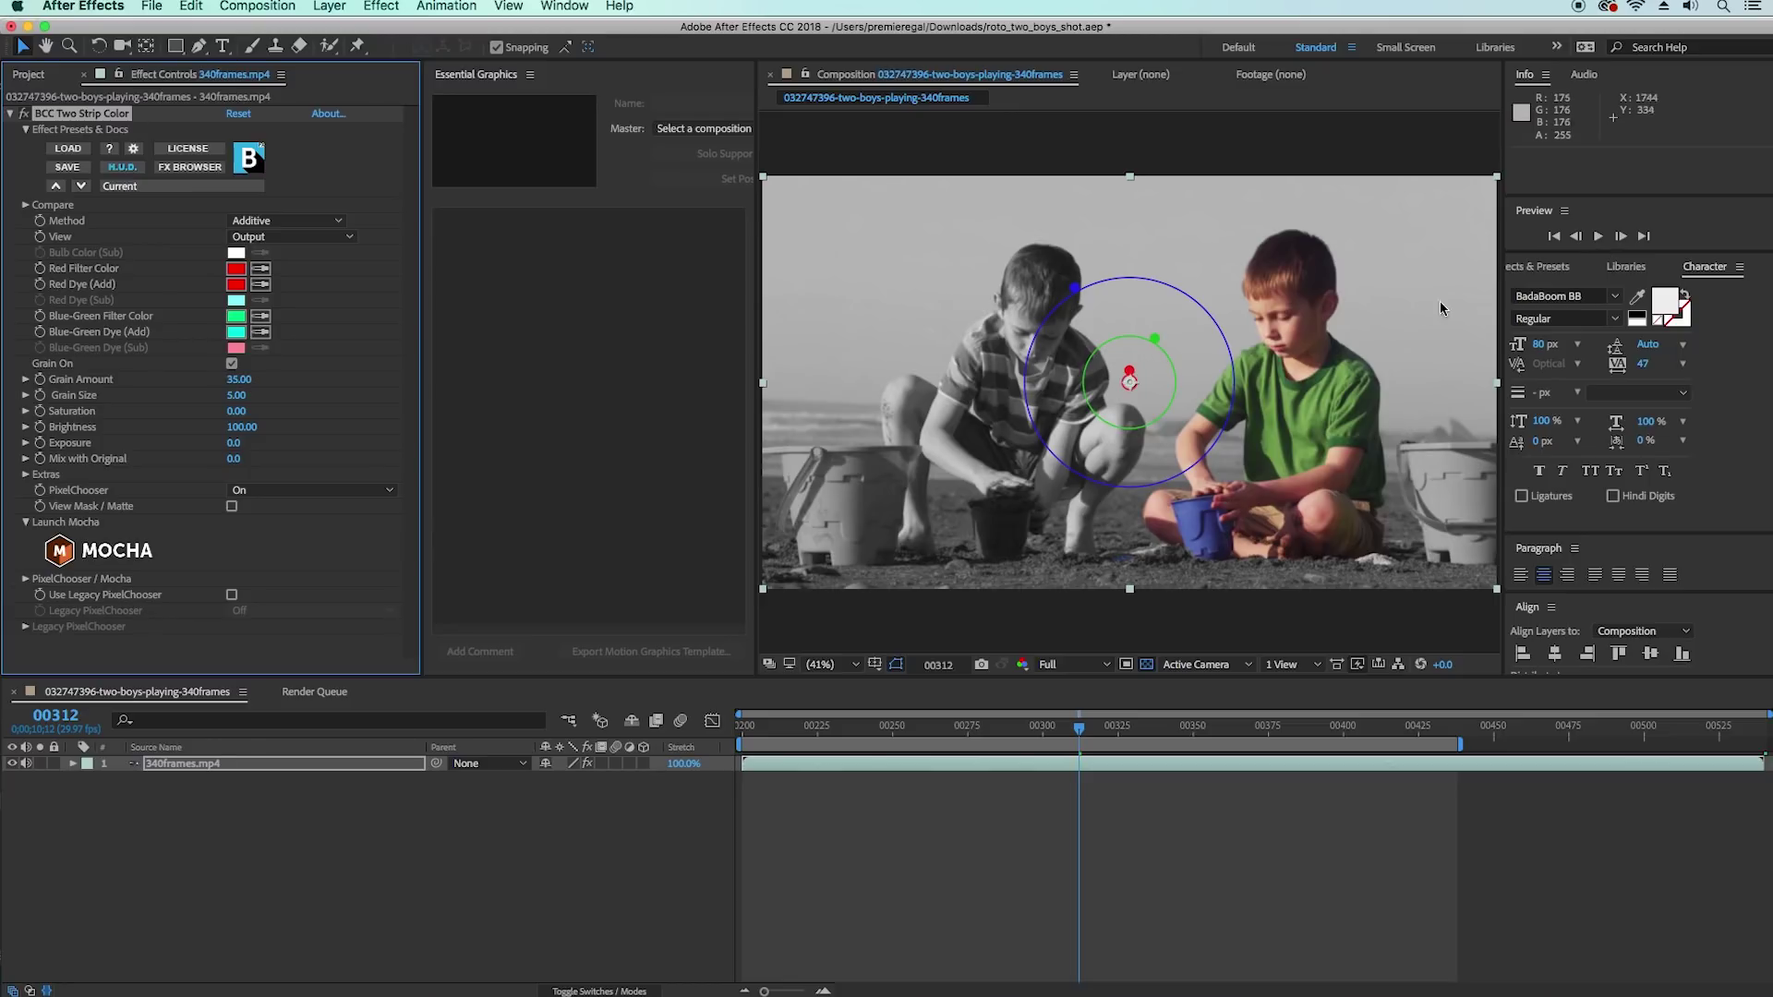
- Drag a second BCC Two Strip Color onto the boys' clip, keep Saturation 100, and launch its Mocha
click(1530, 271)
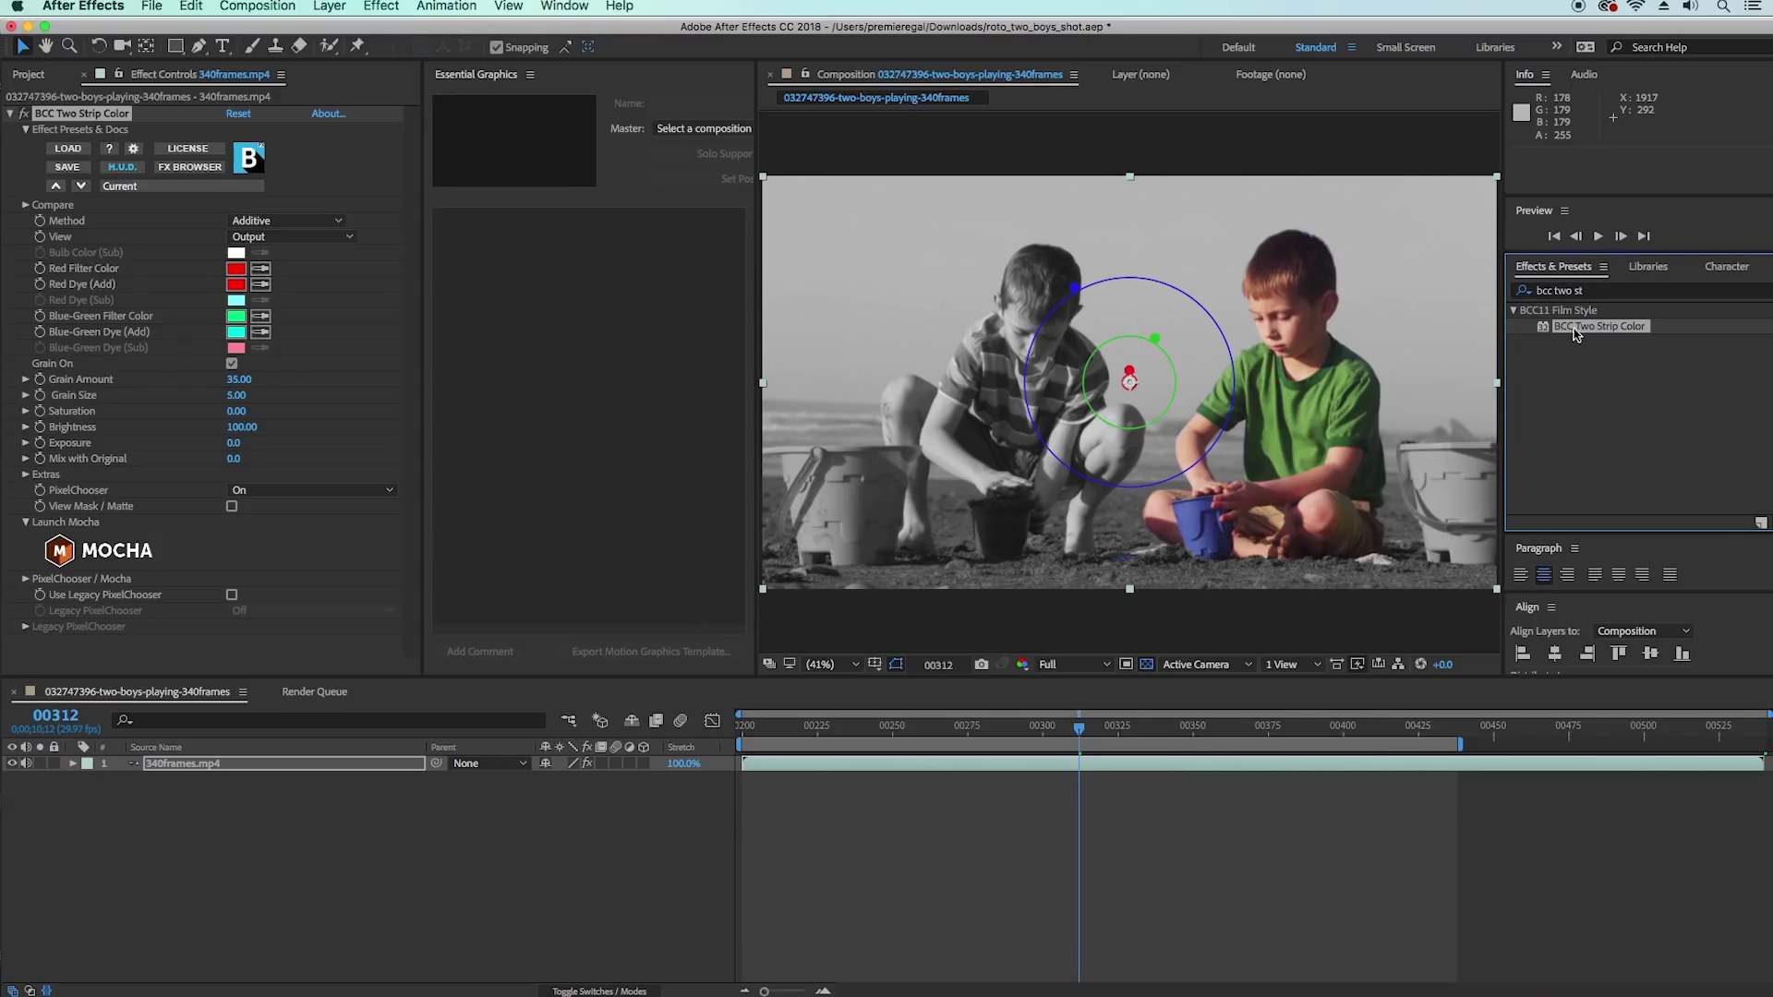
drag(1544, 330, 307, 609)
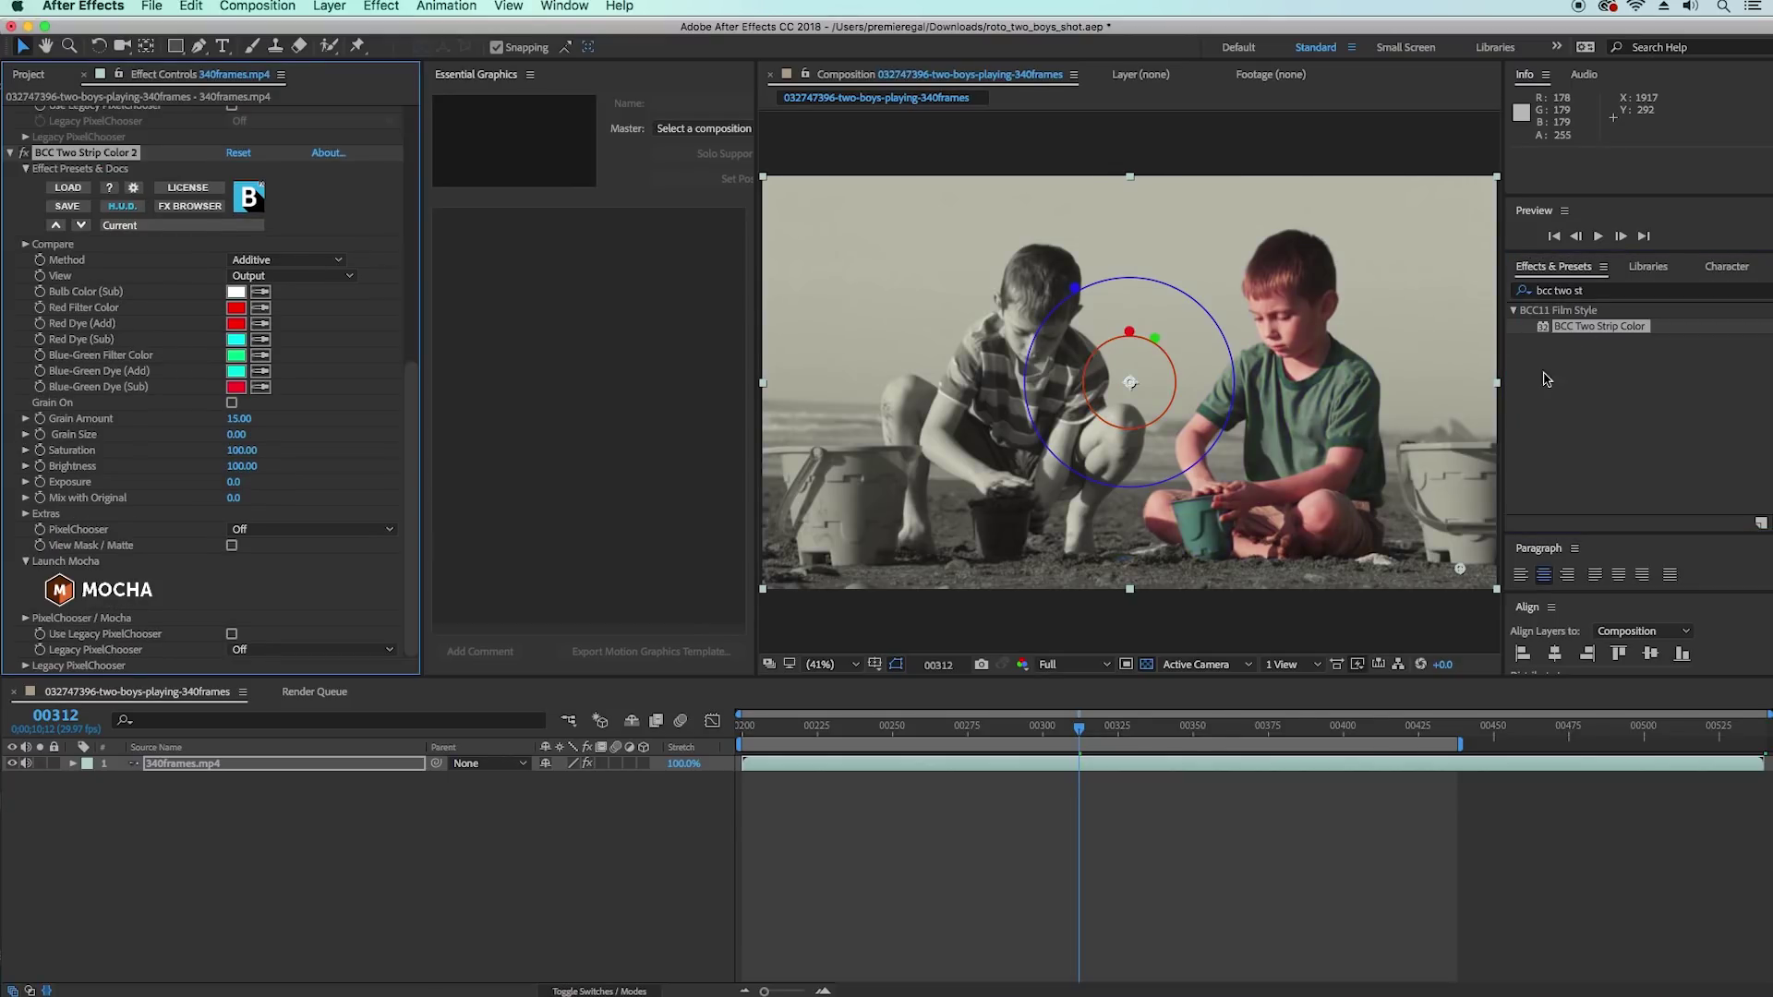
scroll(120, 356, up, 3)
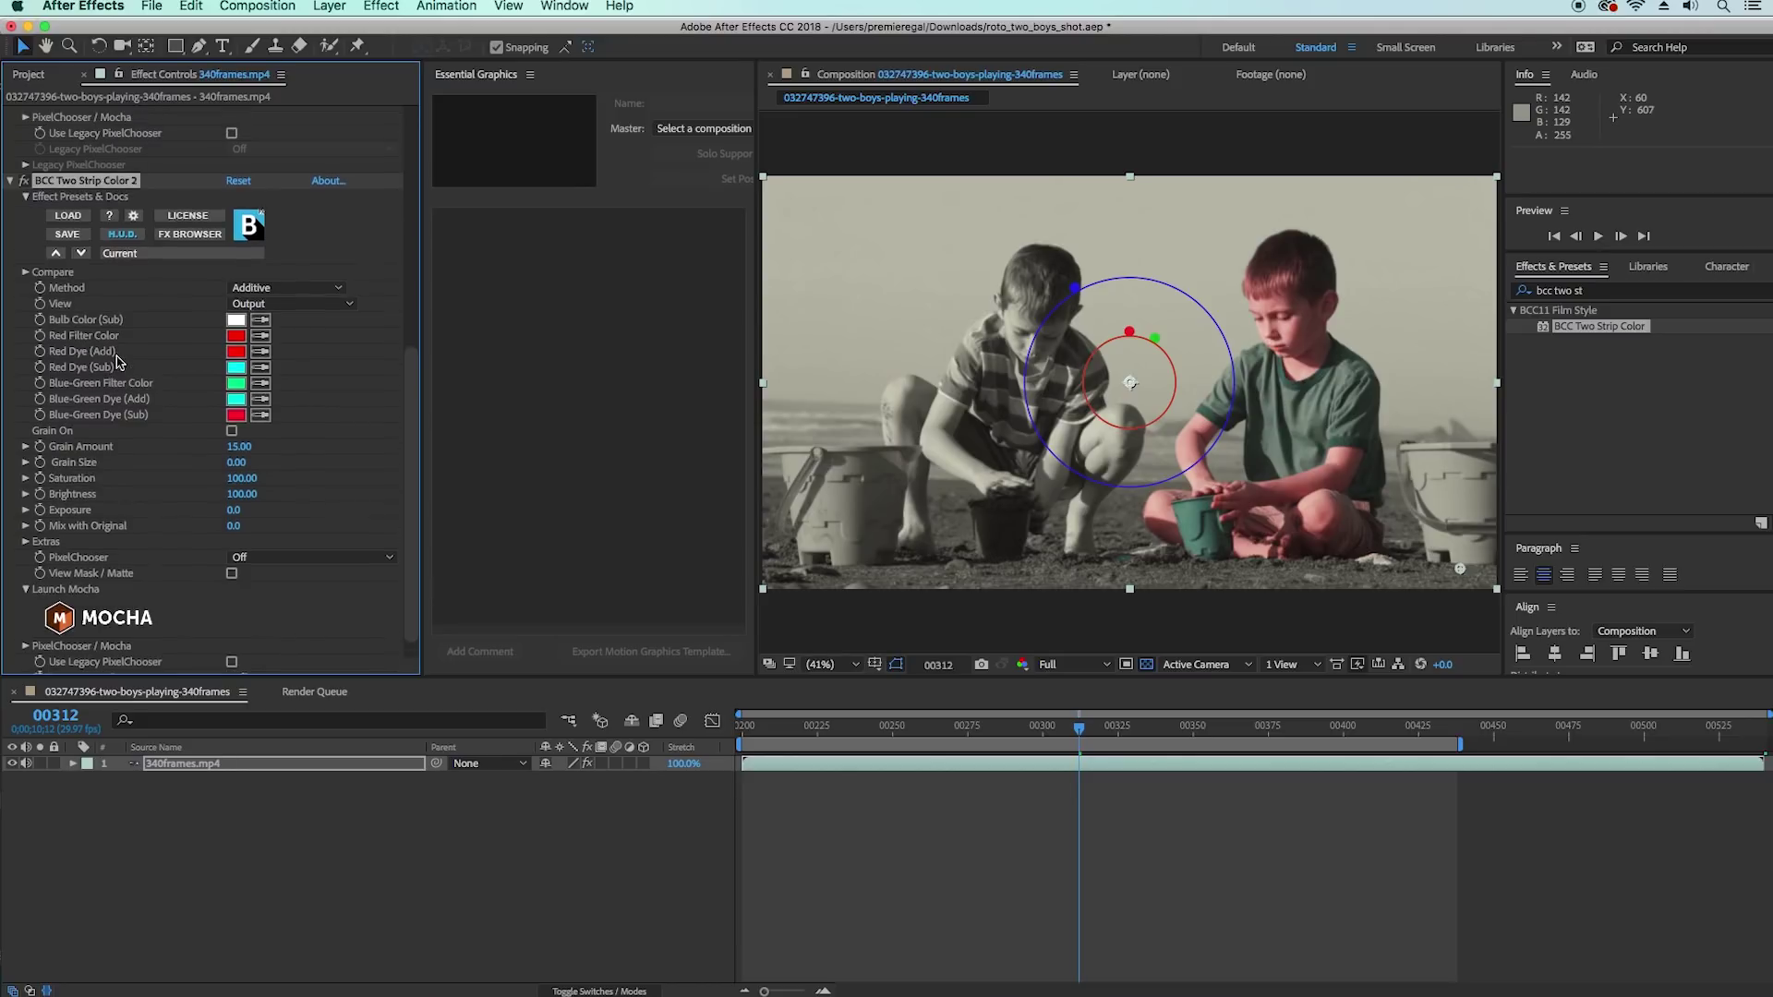
click(242, 520)
key(Return)
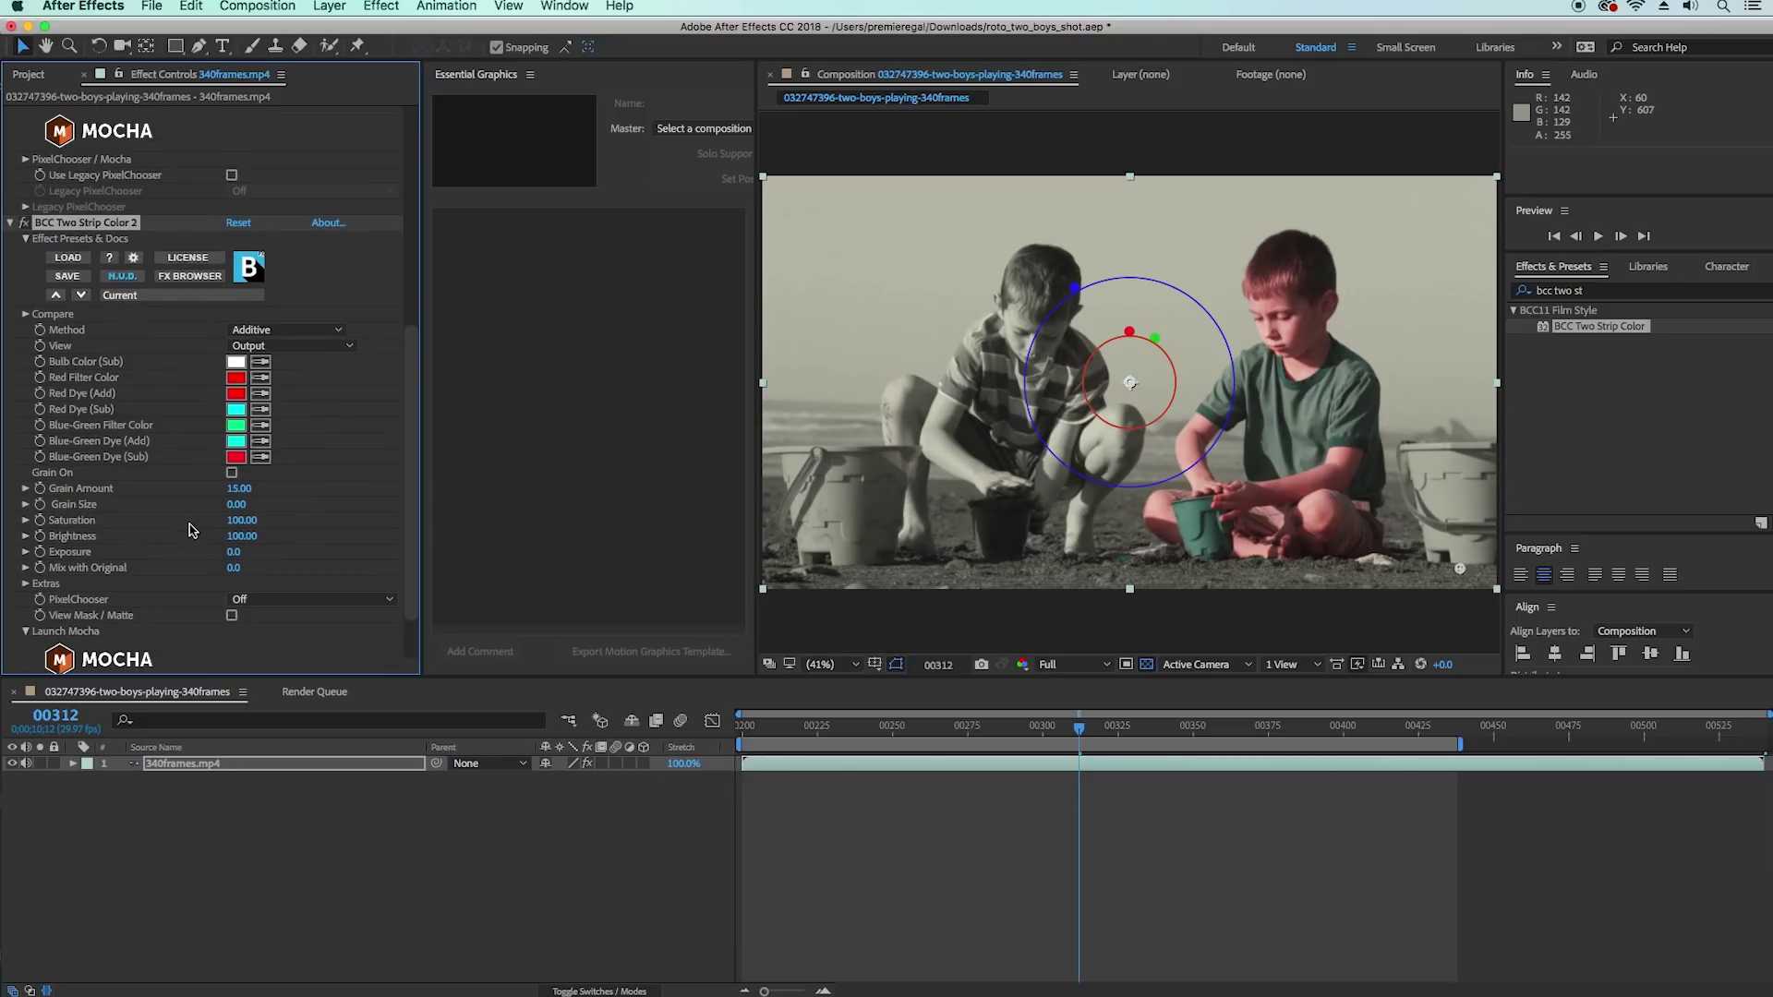
scroll(169, 525, down, 3)
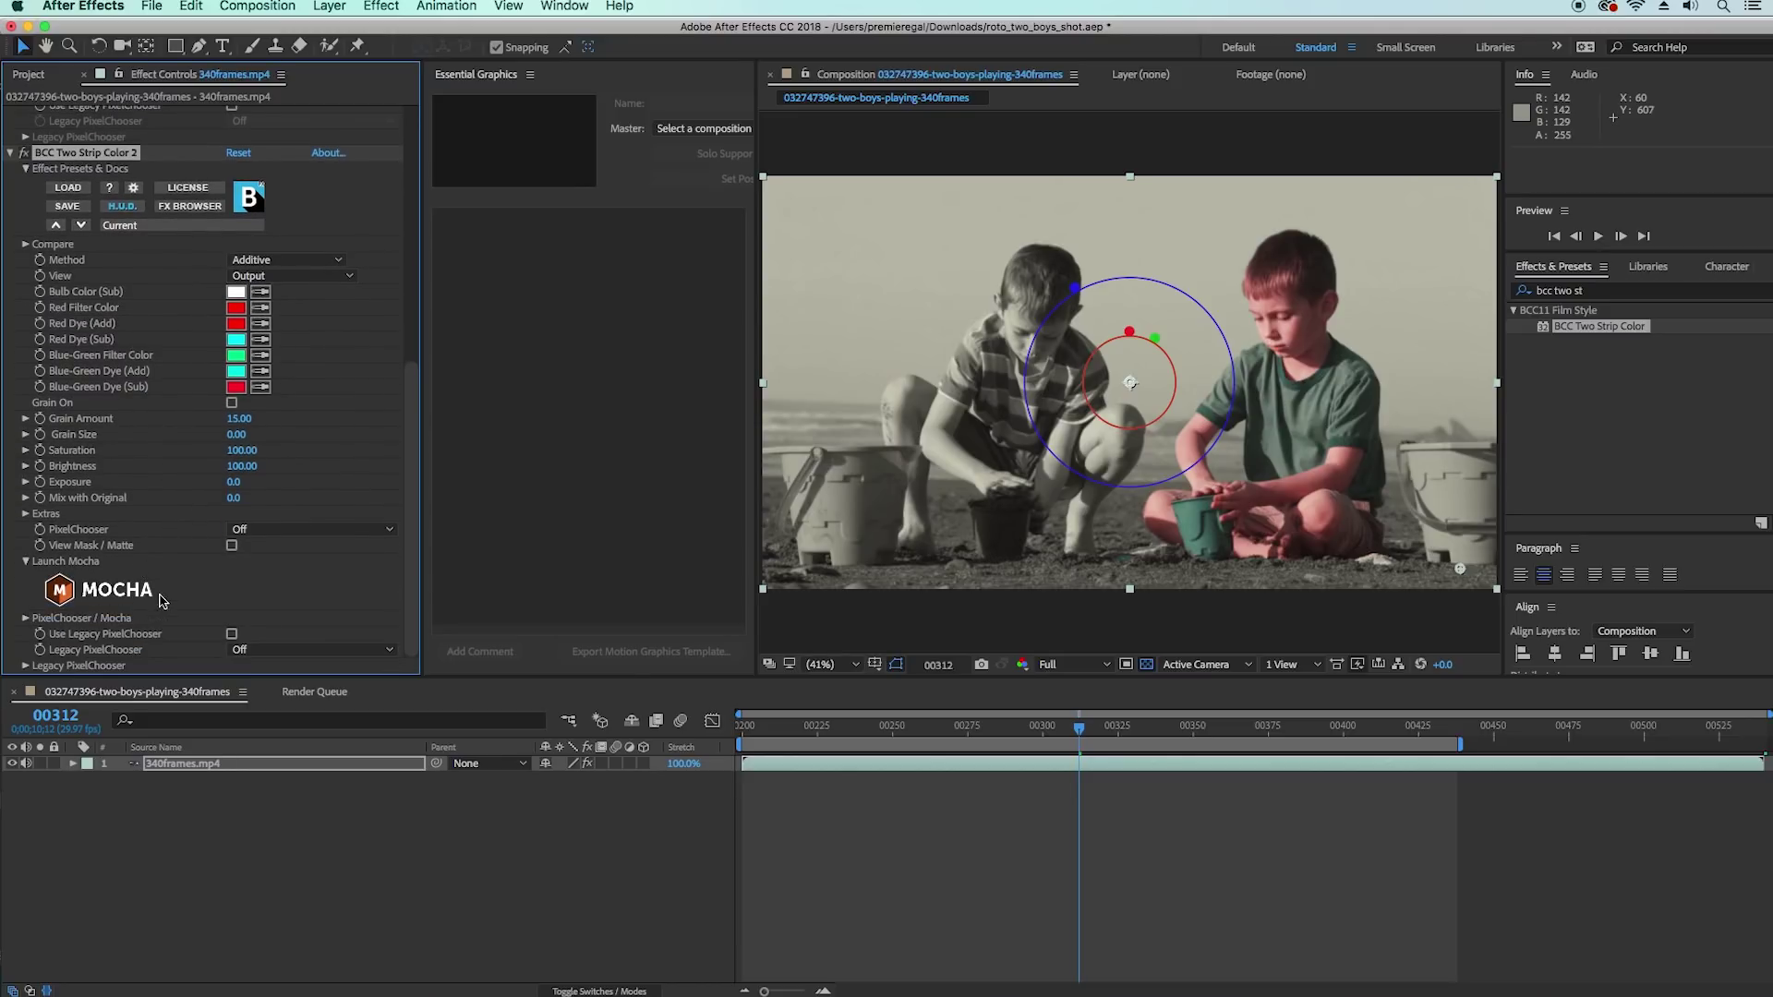
click(80, 591)
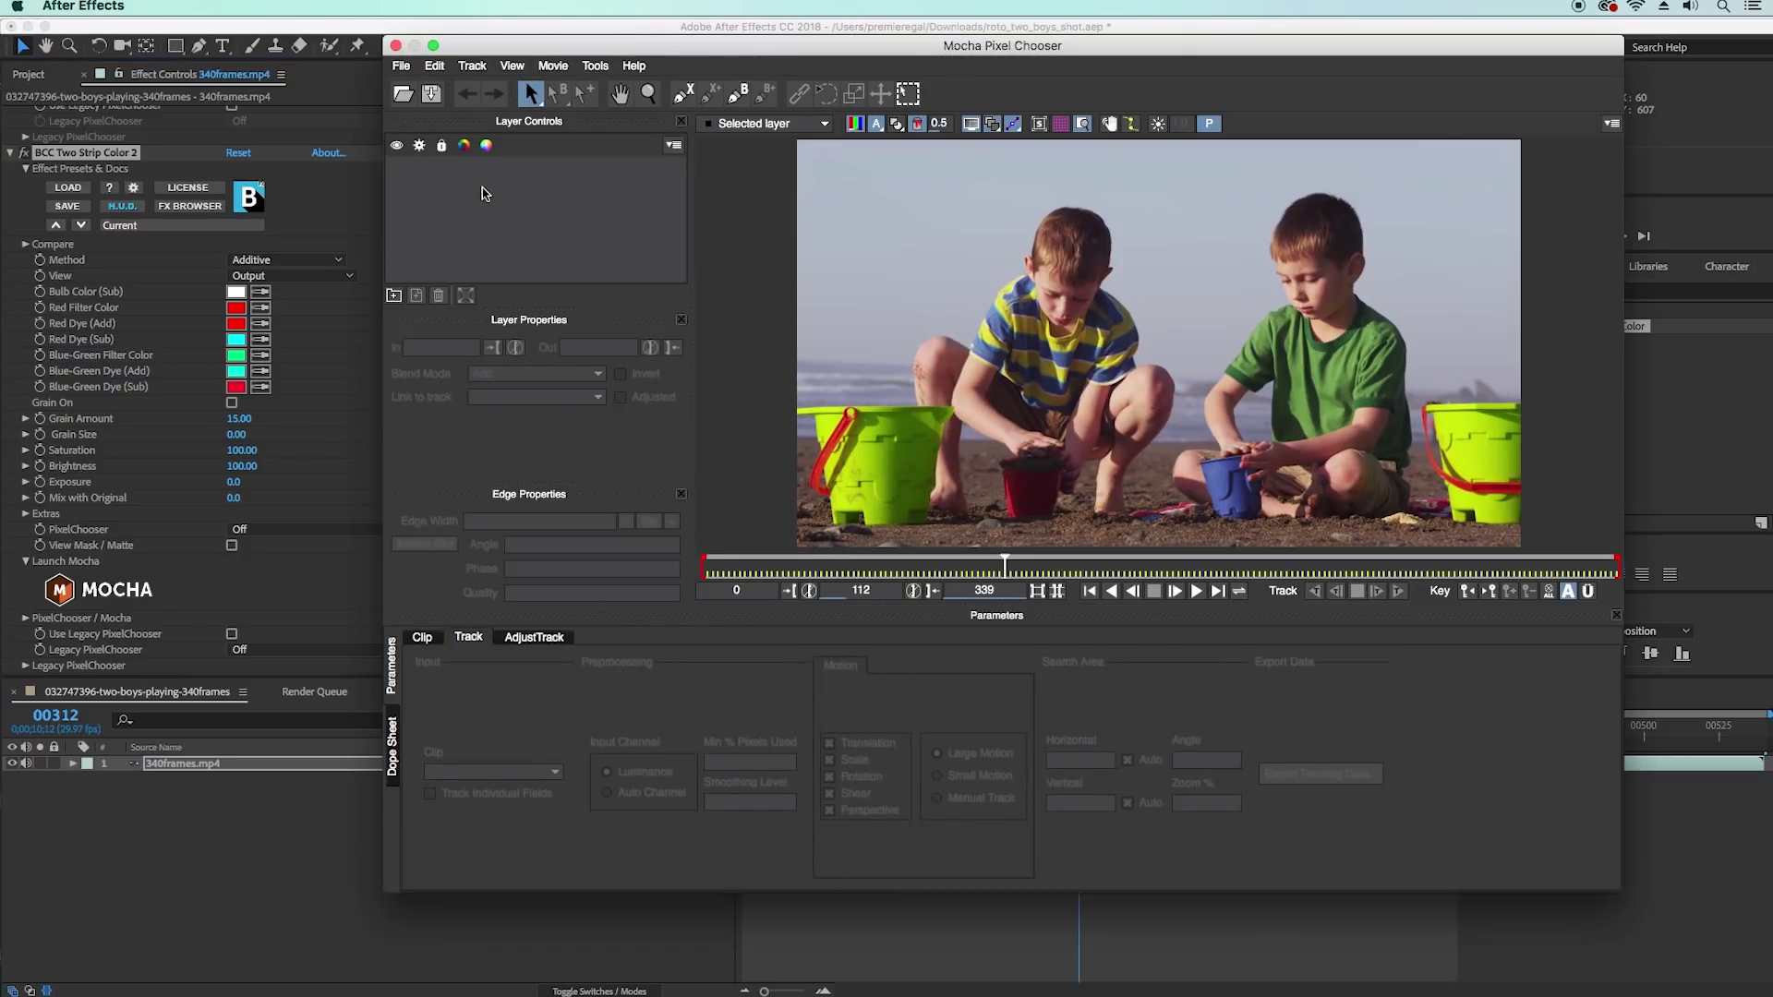
- Merge TwoBoys.mocha from 03 output, close Mocha, and check the result at frame 232
click(403, 67)
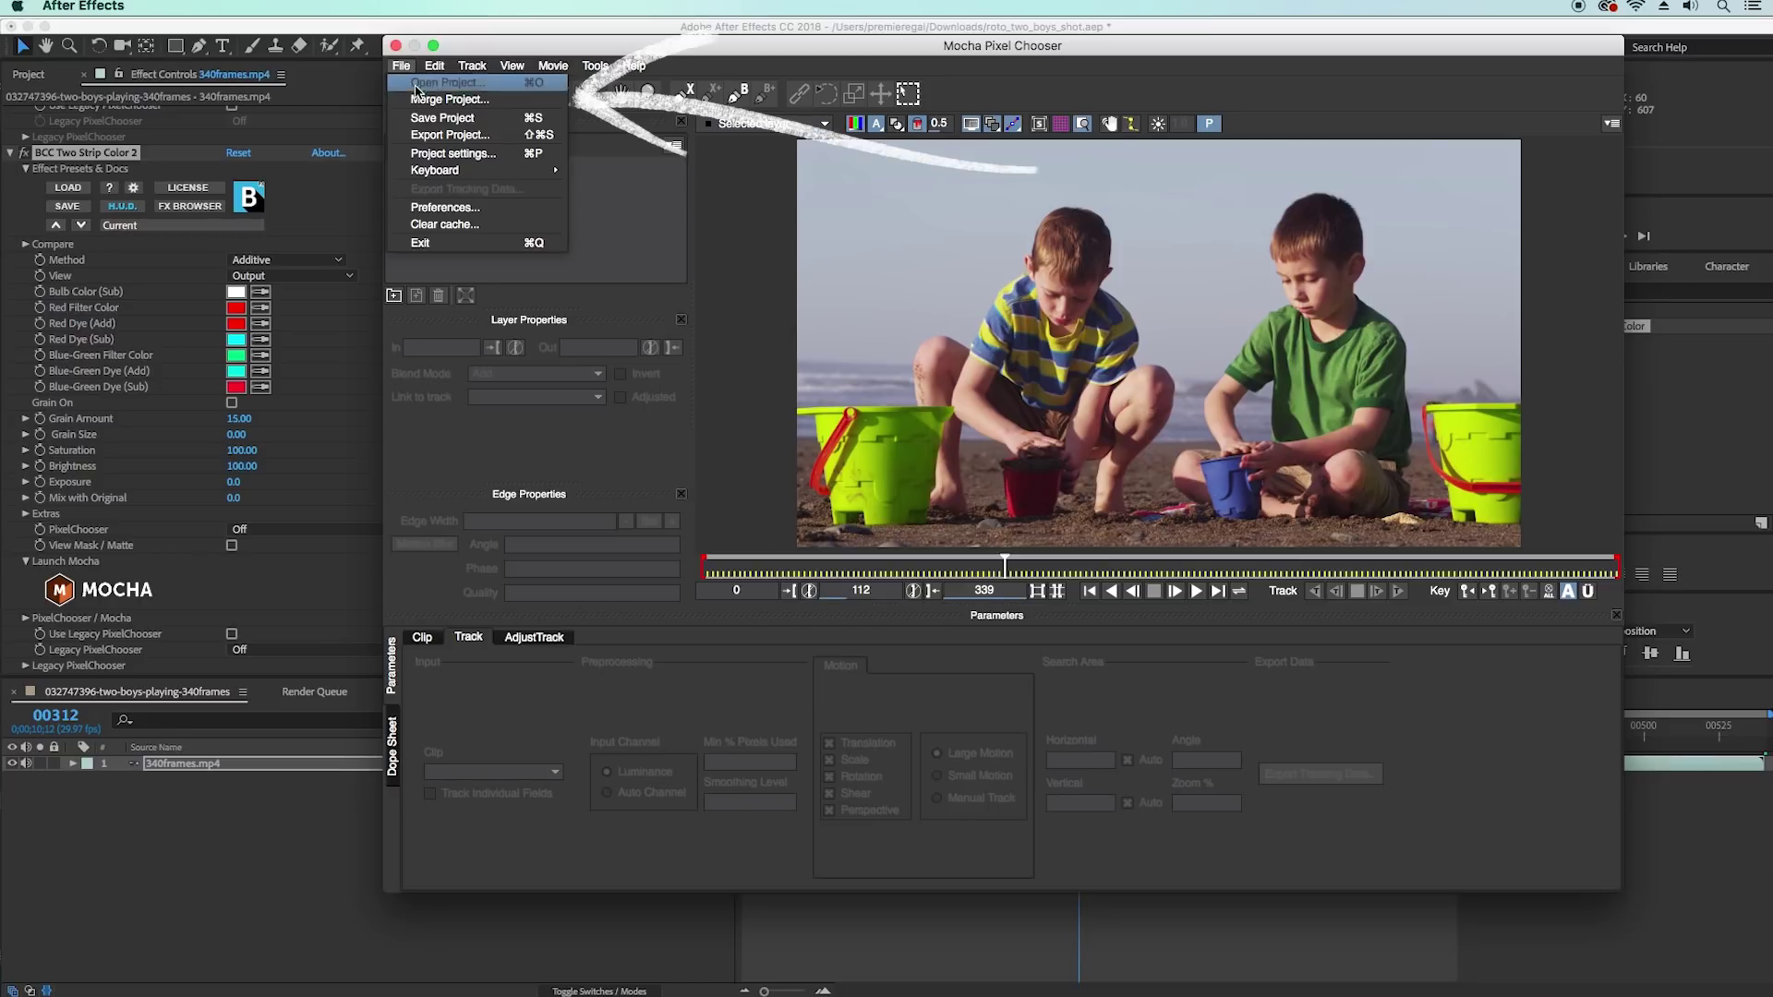
click(421, 99)
click(790, 184)
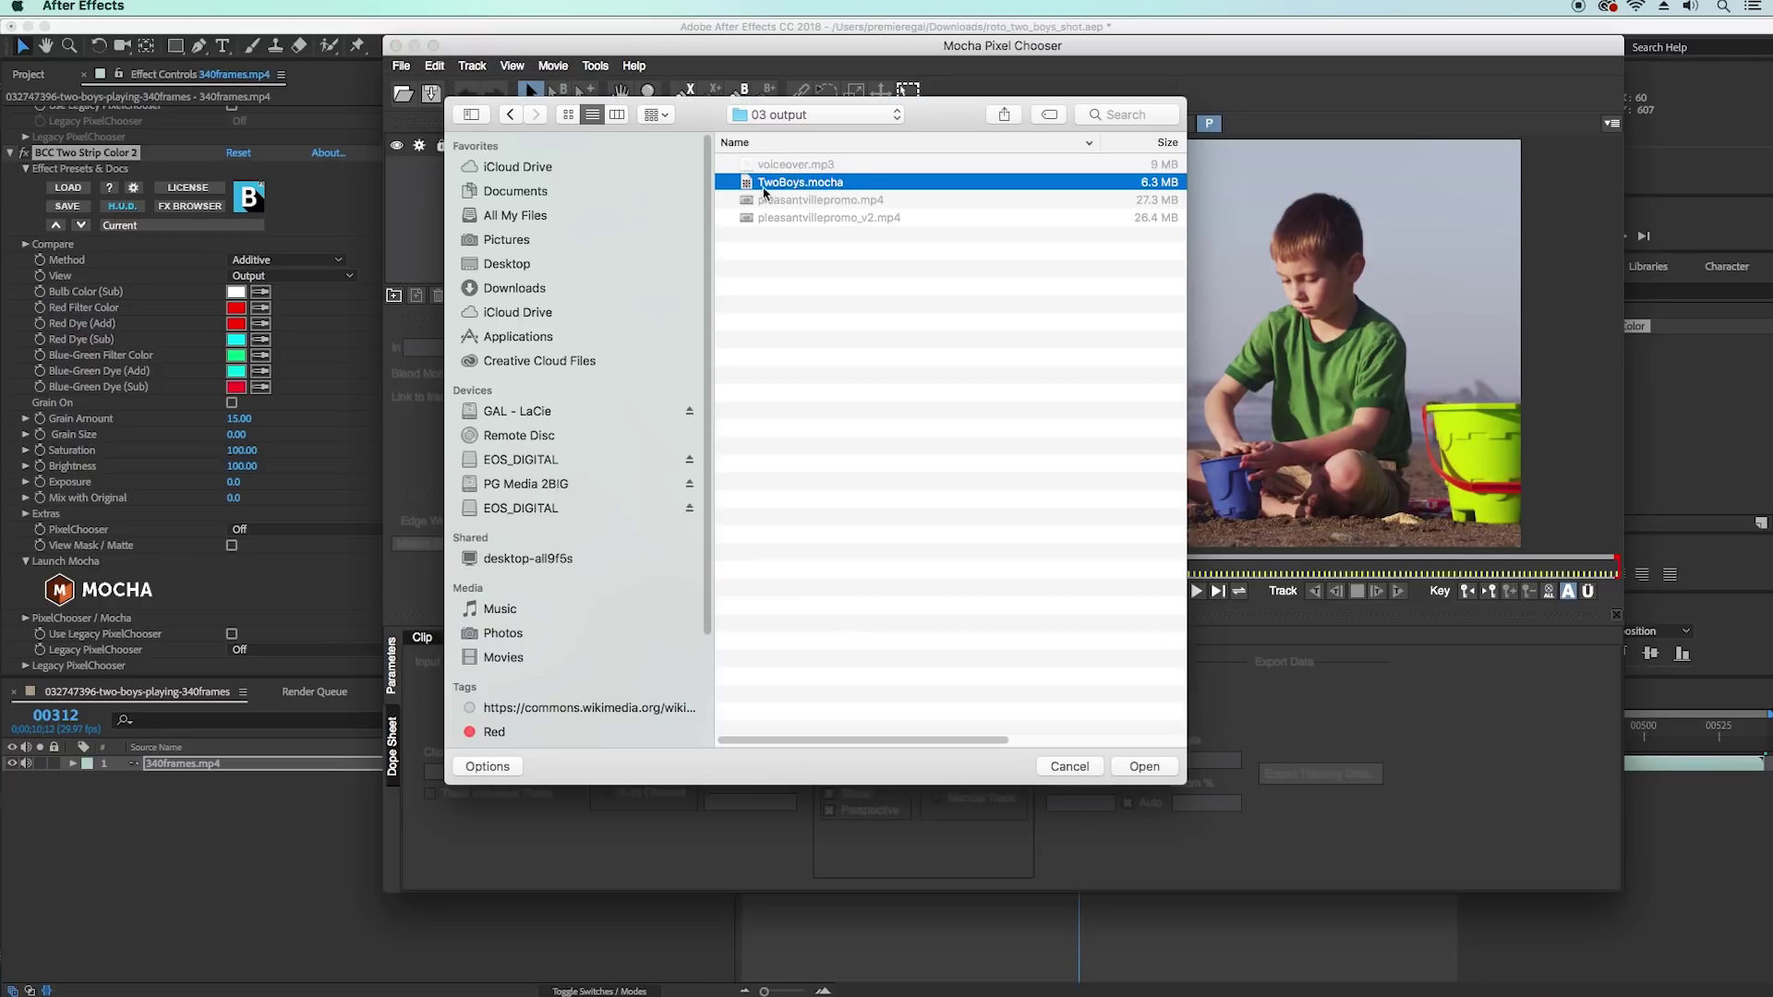
click(1135, 766)
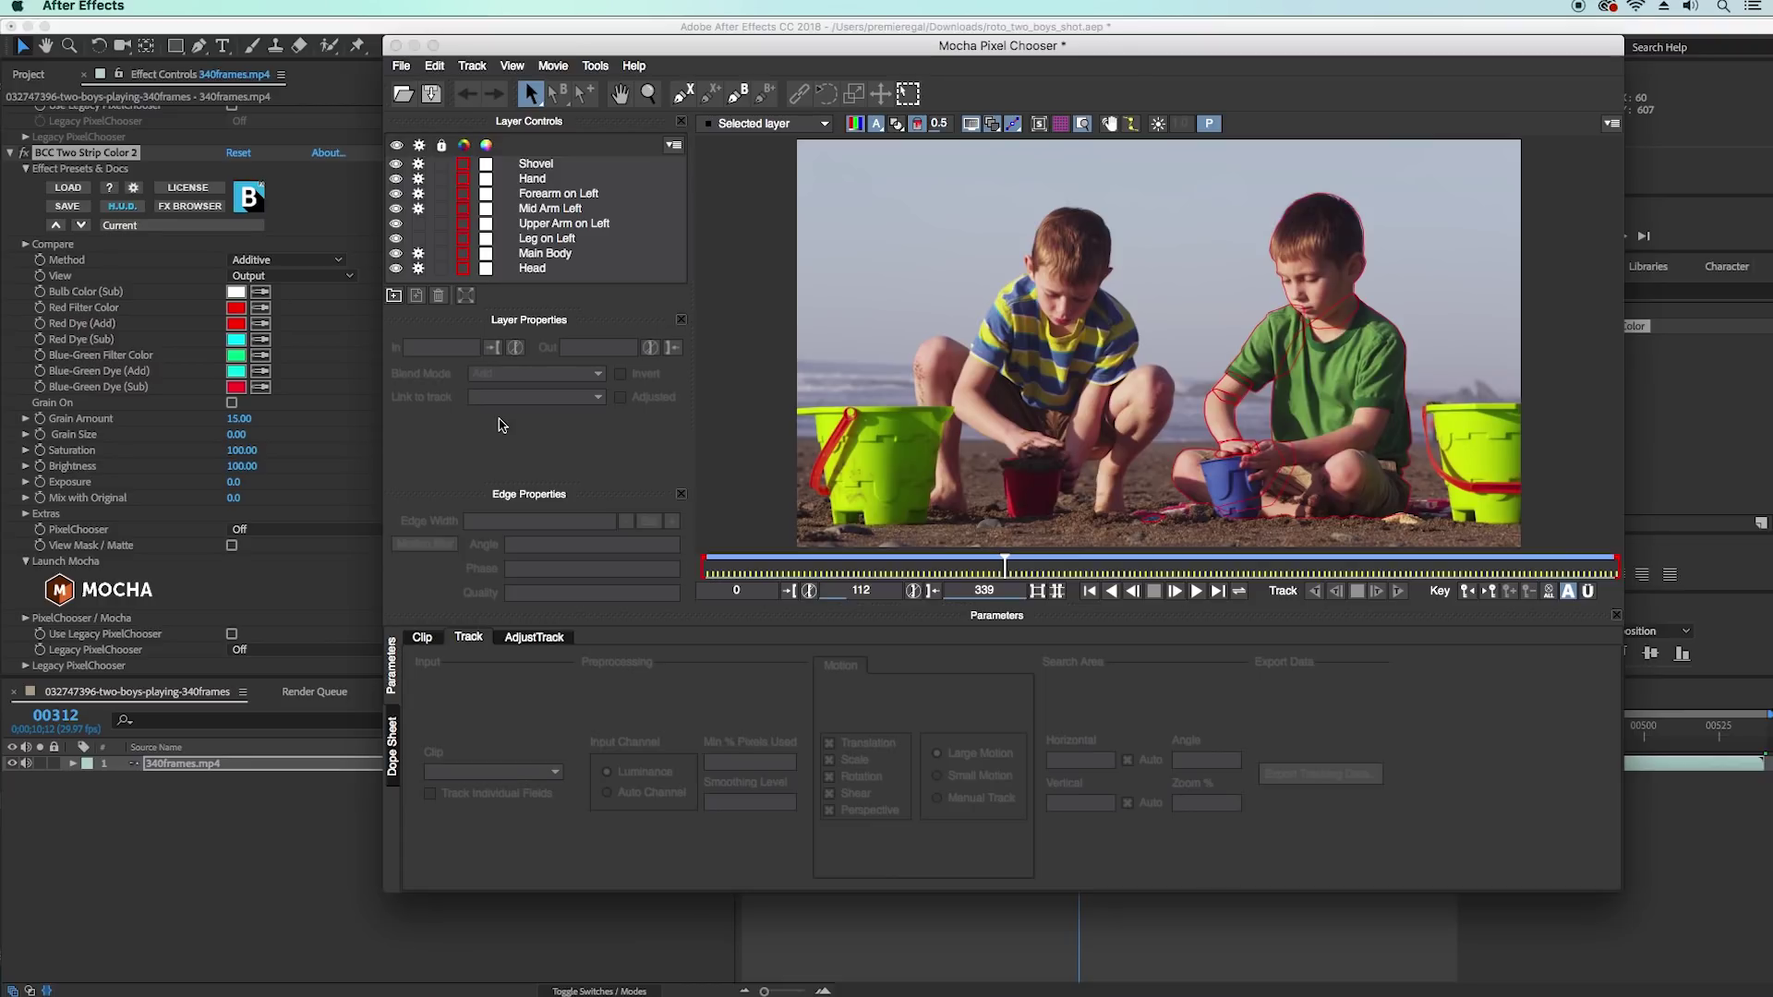
click(395, 46)
click(827, 728)
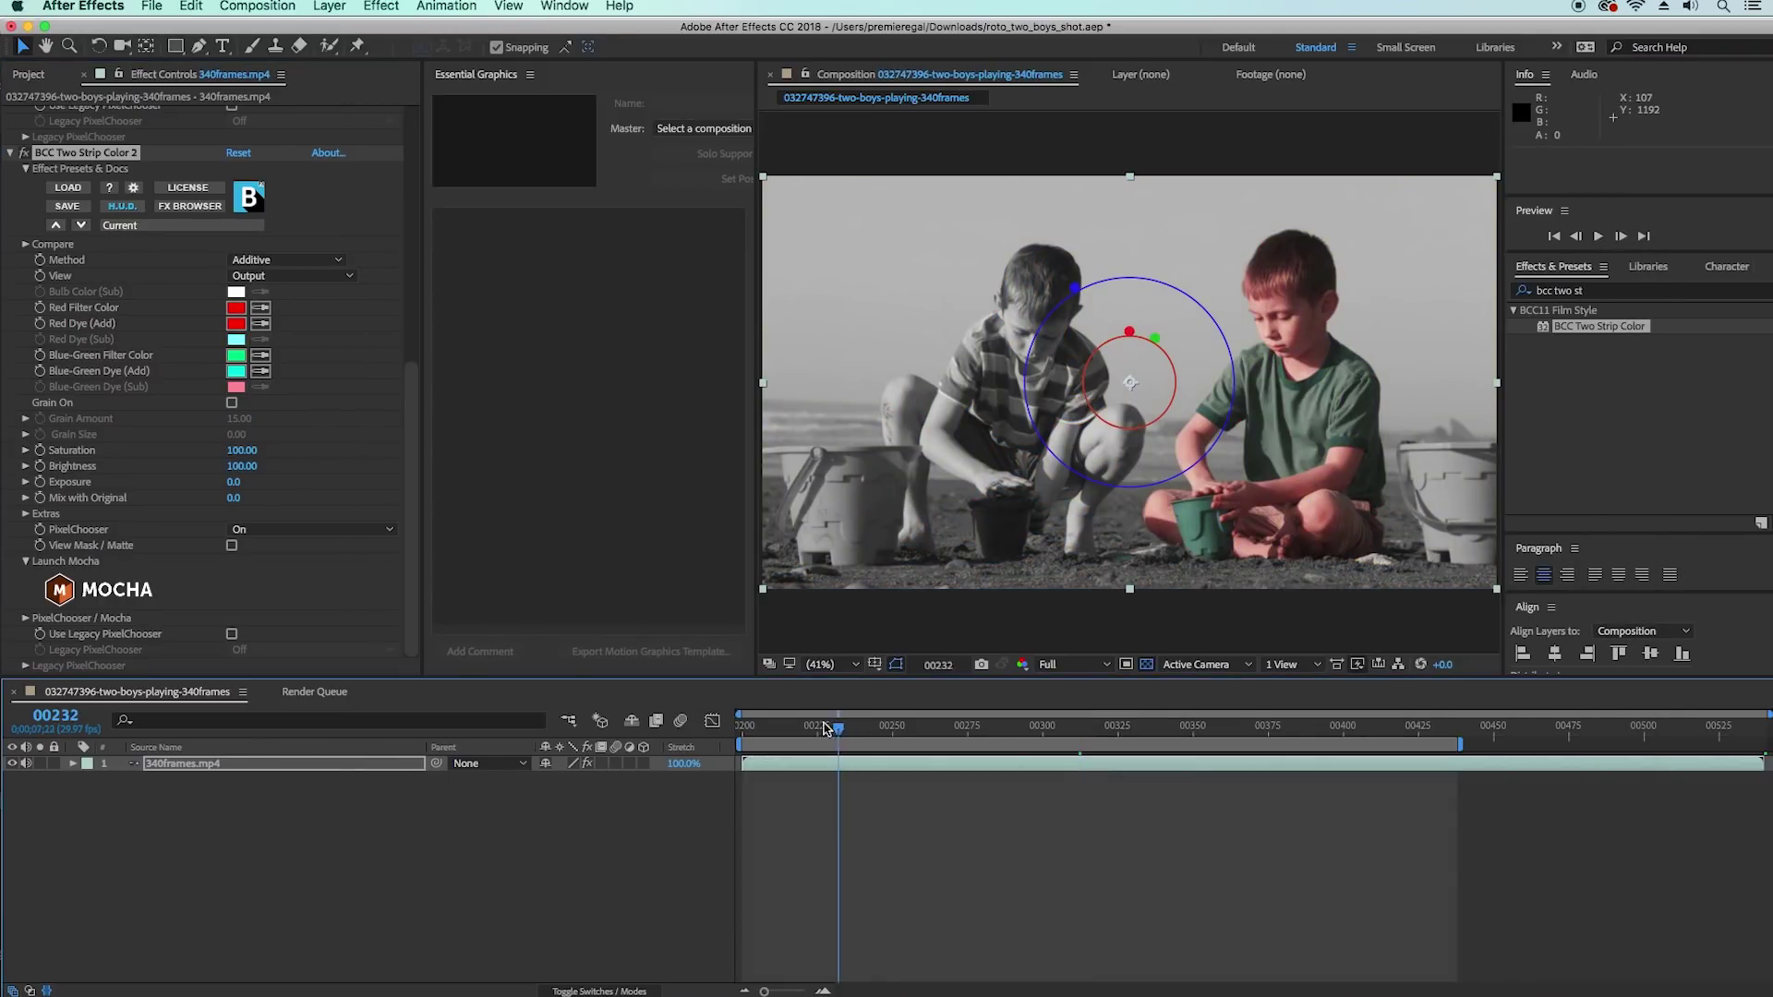